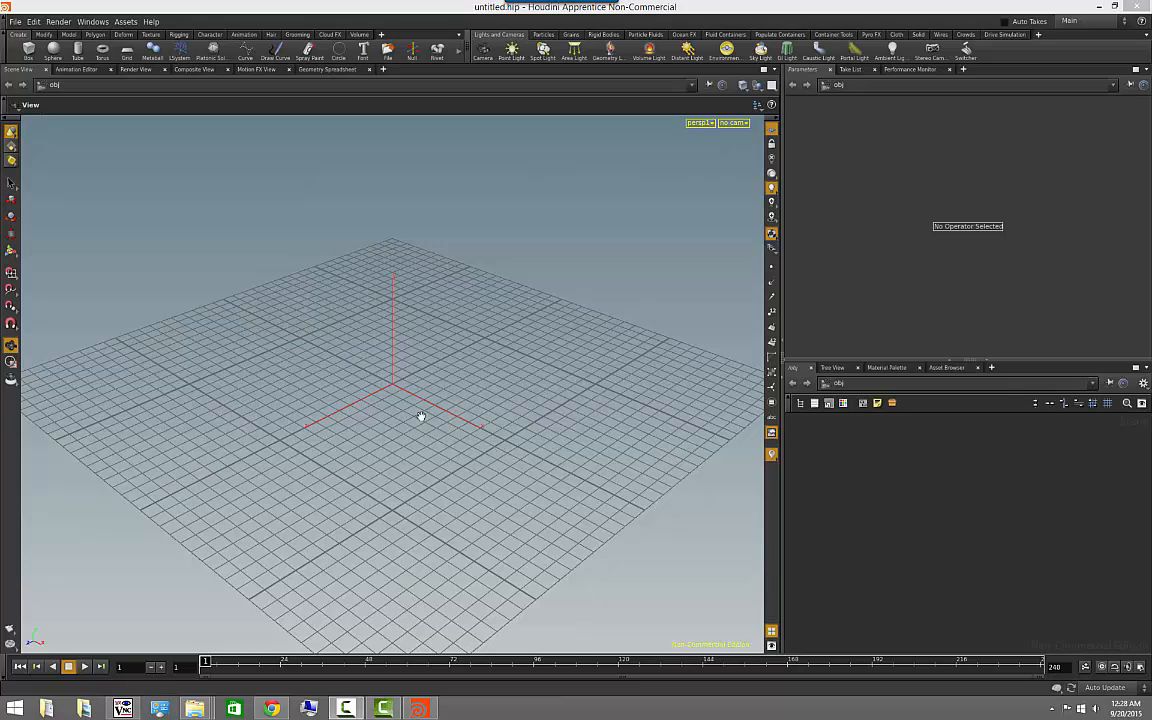
mouse_move(422, 417)
mouse_down()
mouse_move(463, 429)
mouse_move(447, 480)
mouse_move(435, 431)
mouse_up()
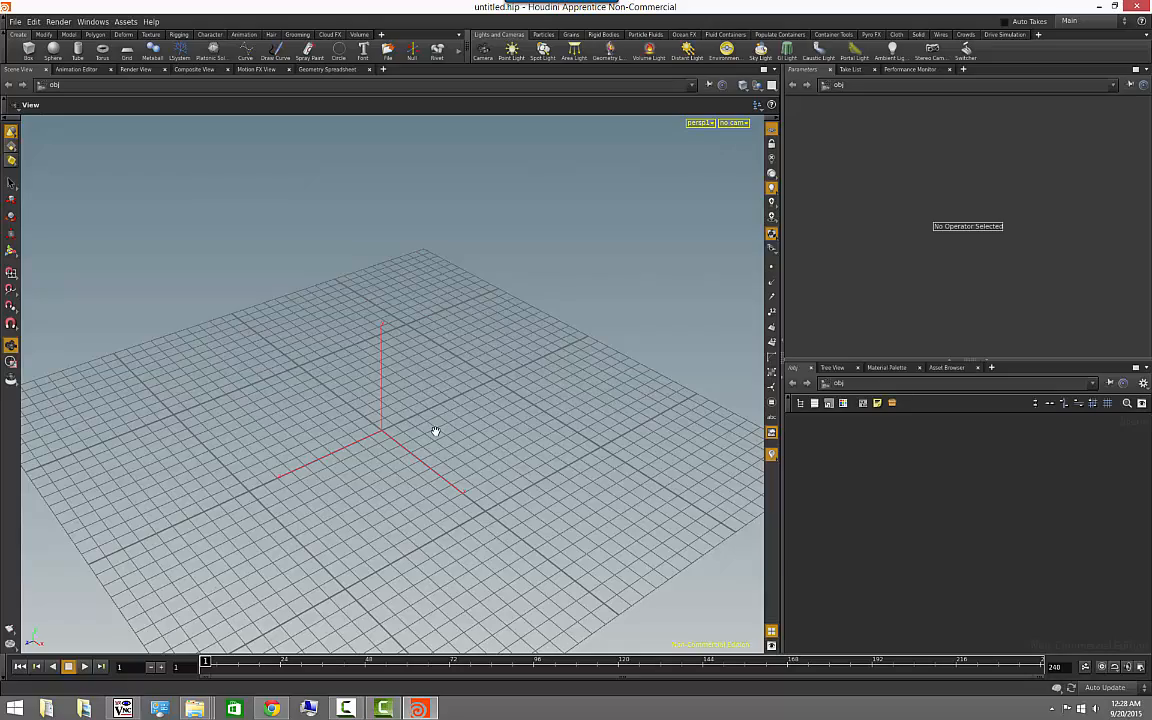
drag(383, 463, 447, 424)
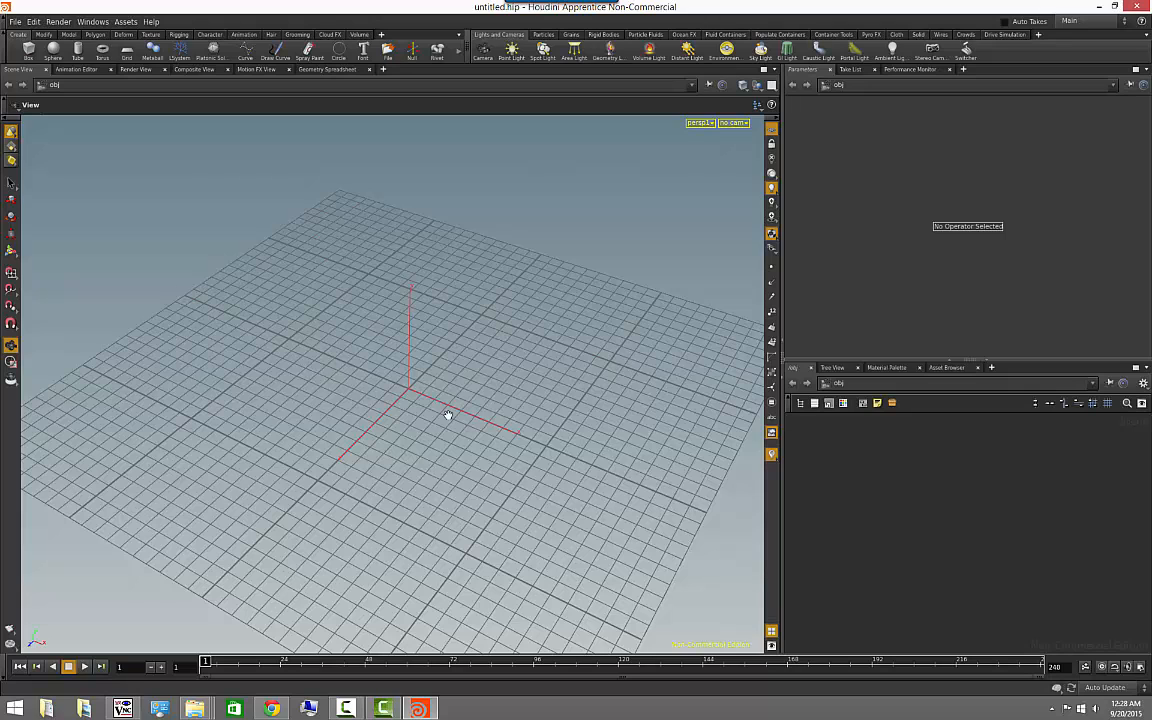
drag(470, 435, 428, 434)
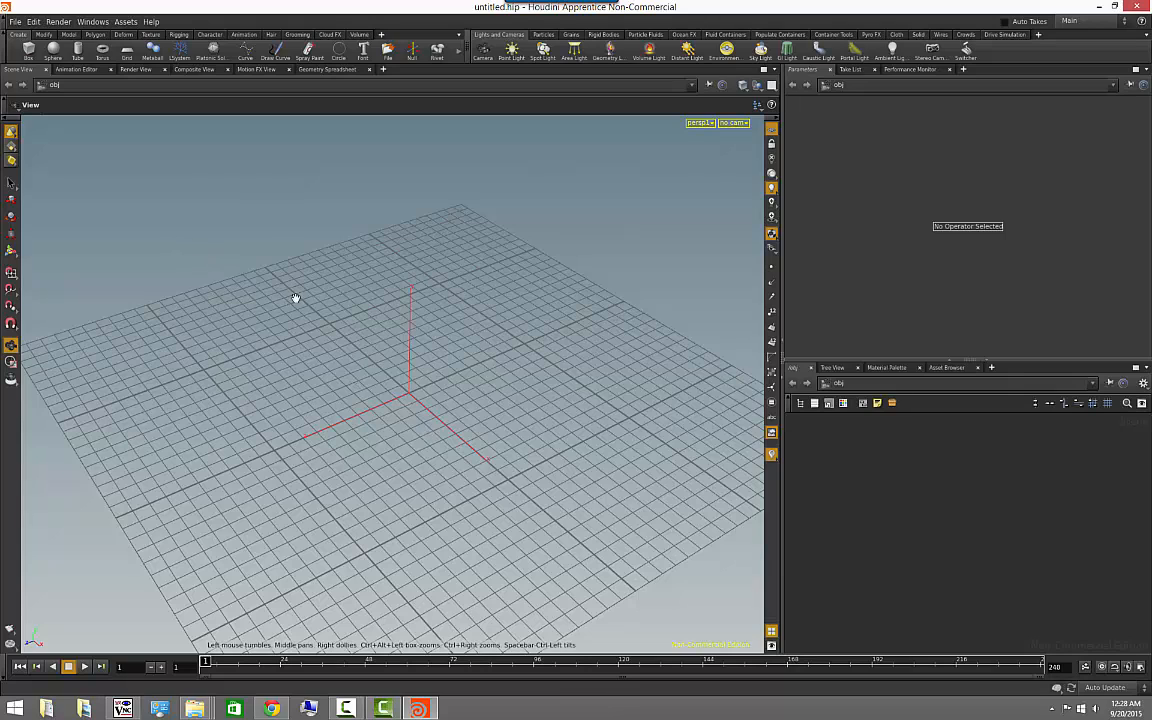
drag(296, 301, 103, 175)
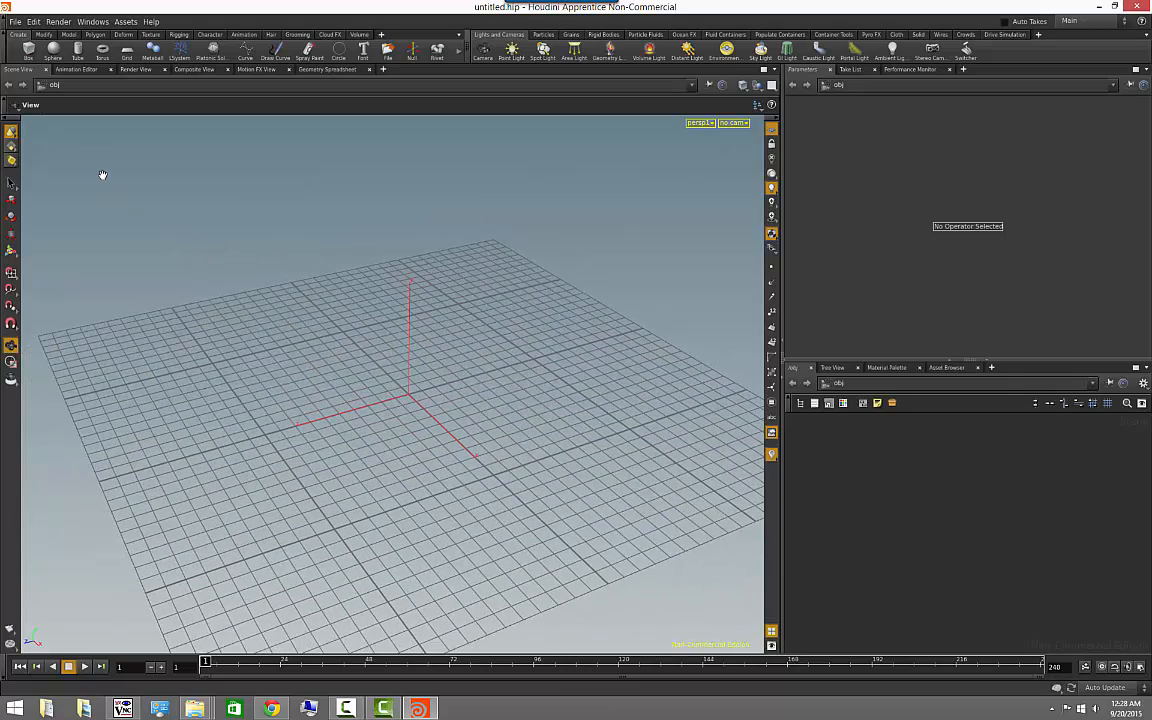
- Create a polygon mesh sphere at the origin and place a polygon tube behind it at about X -1.02, Z -1.35
key(Return)
click(78, 49)
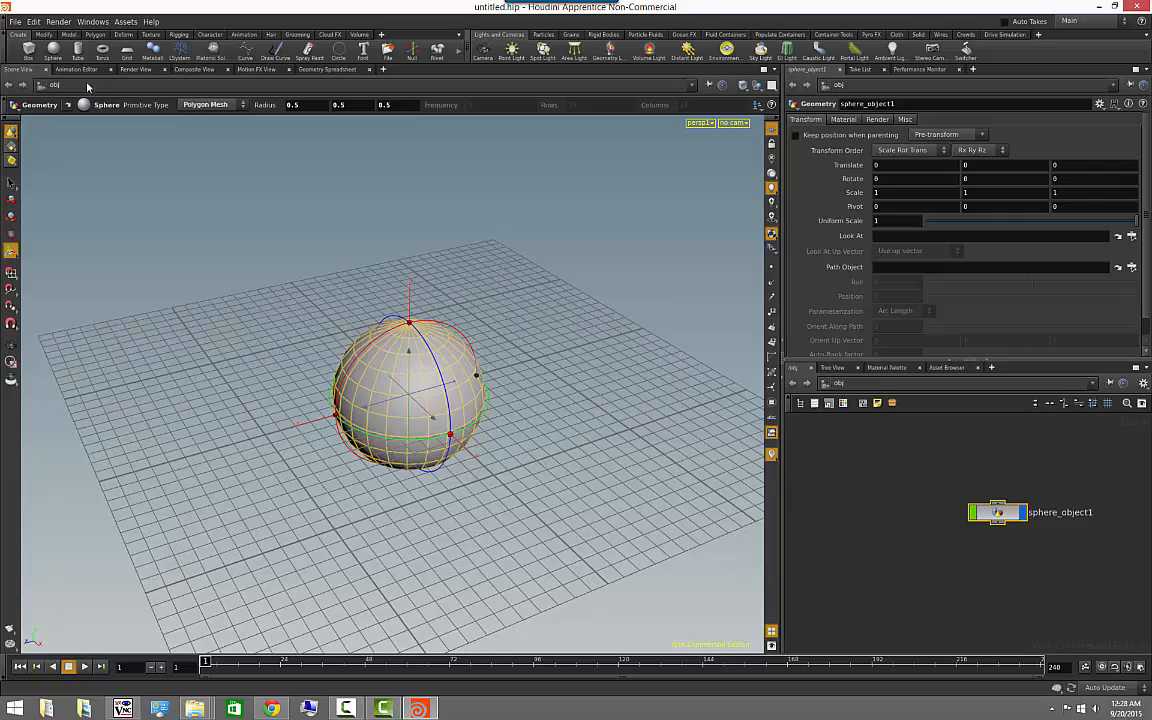
click(495, 312)
alt+drag(382, 490, 363, 465)
- Start saving the scene under a new name and browse to the folder D:/TAMU/videos/houdini/scenes
click(12, 22)
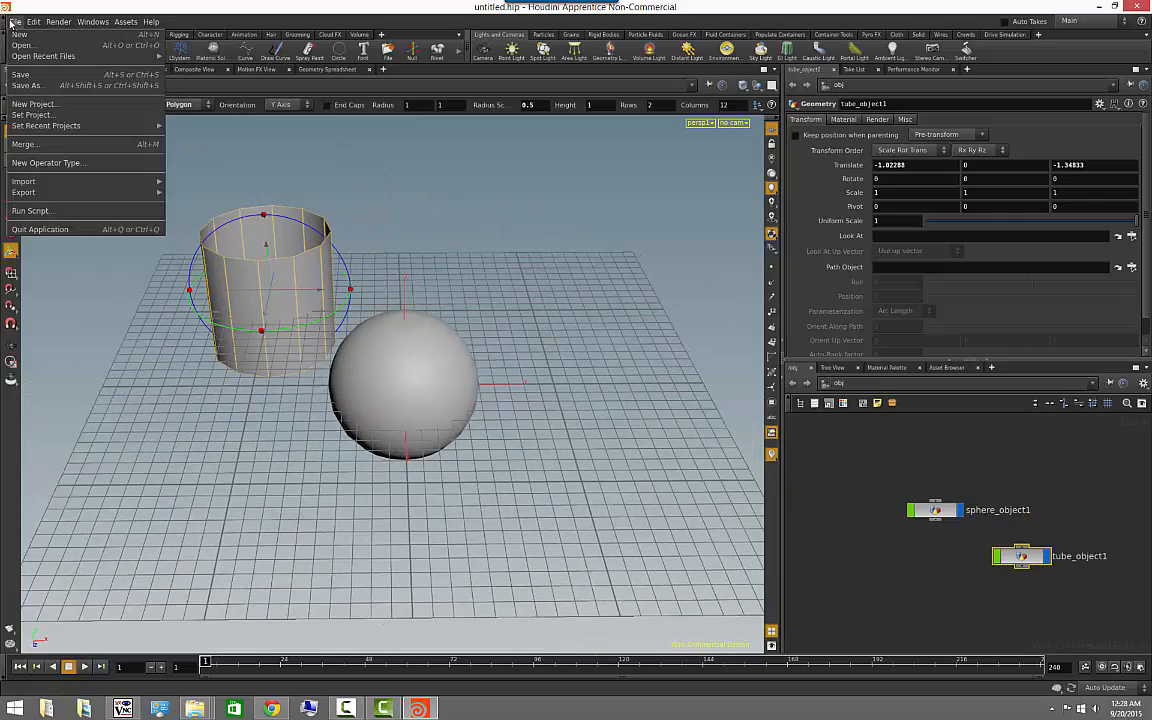
click(44, 79)
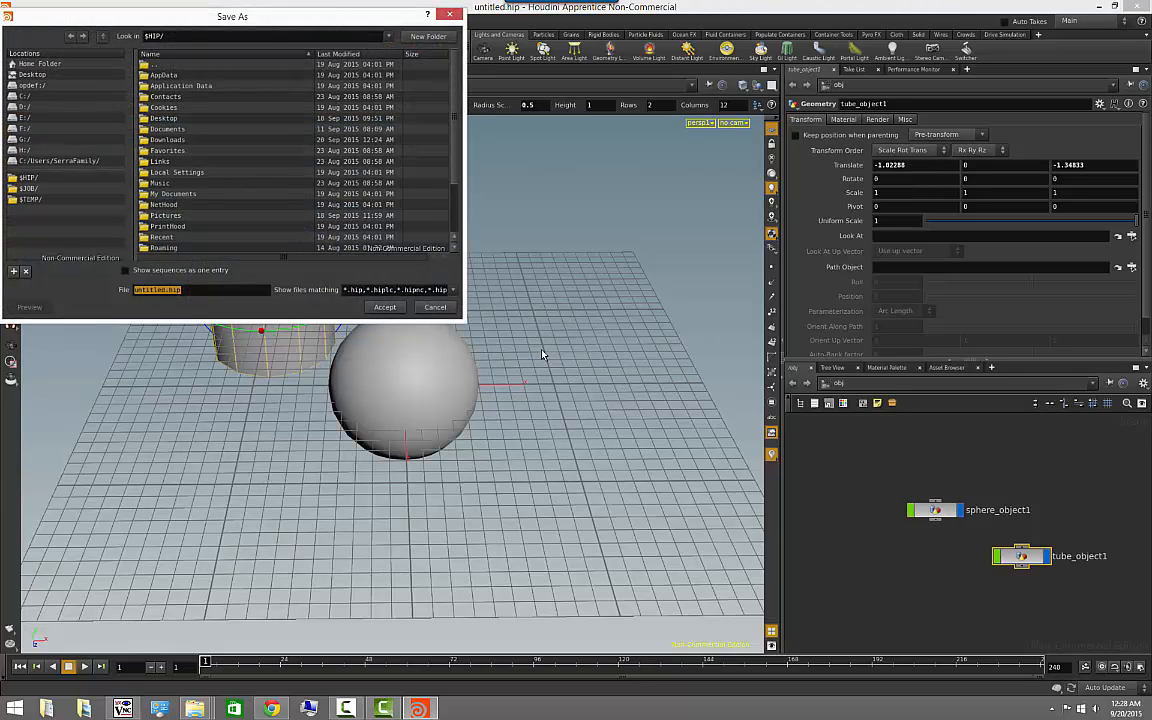
click(25, 106)
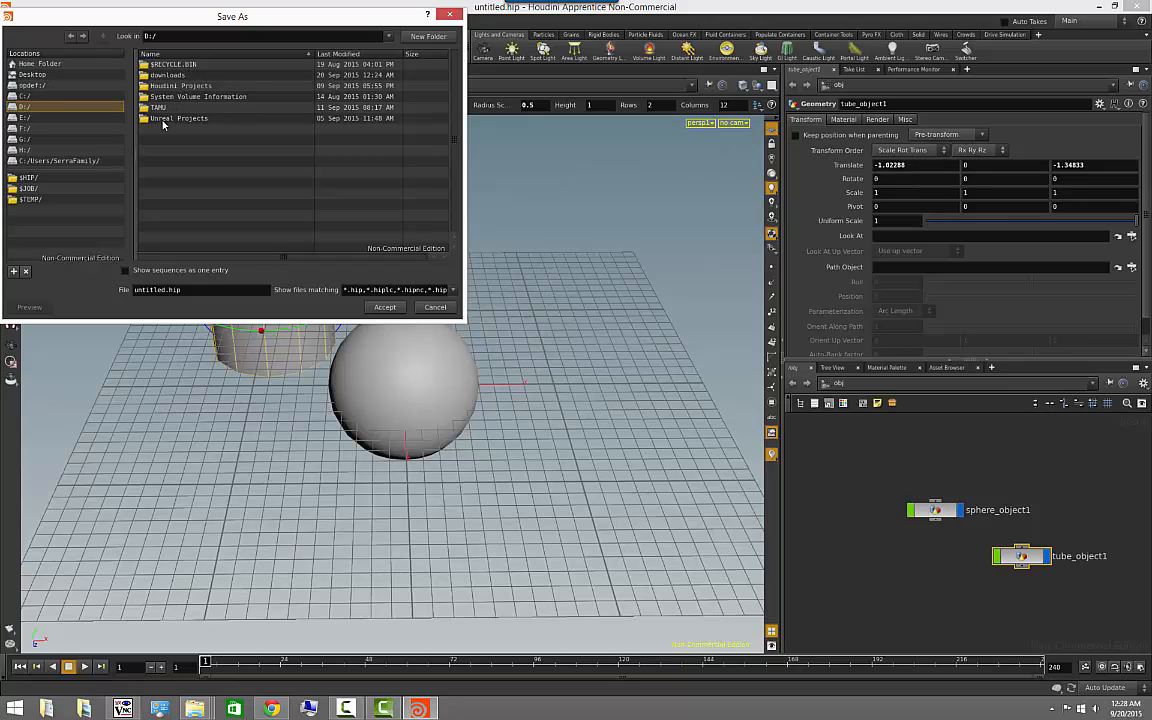
double_click(146, 105)
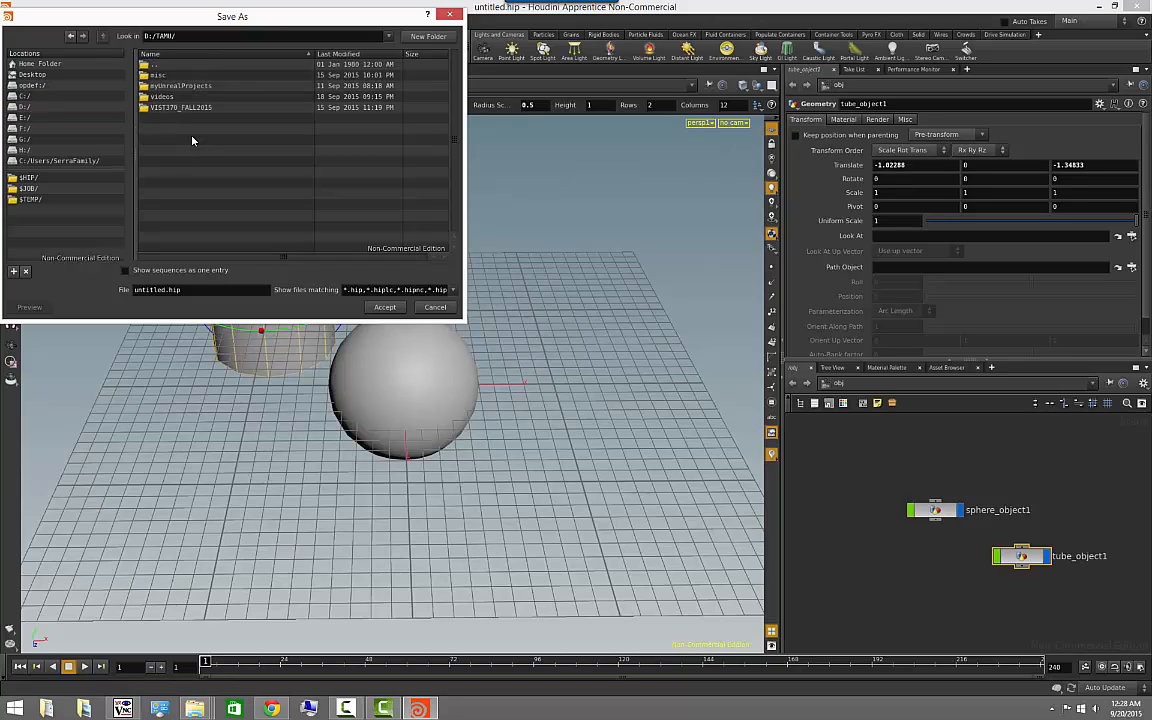
double_click(156, 95)
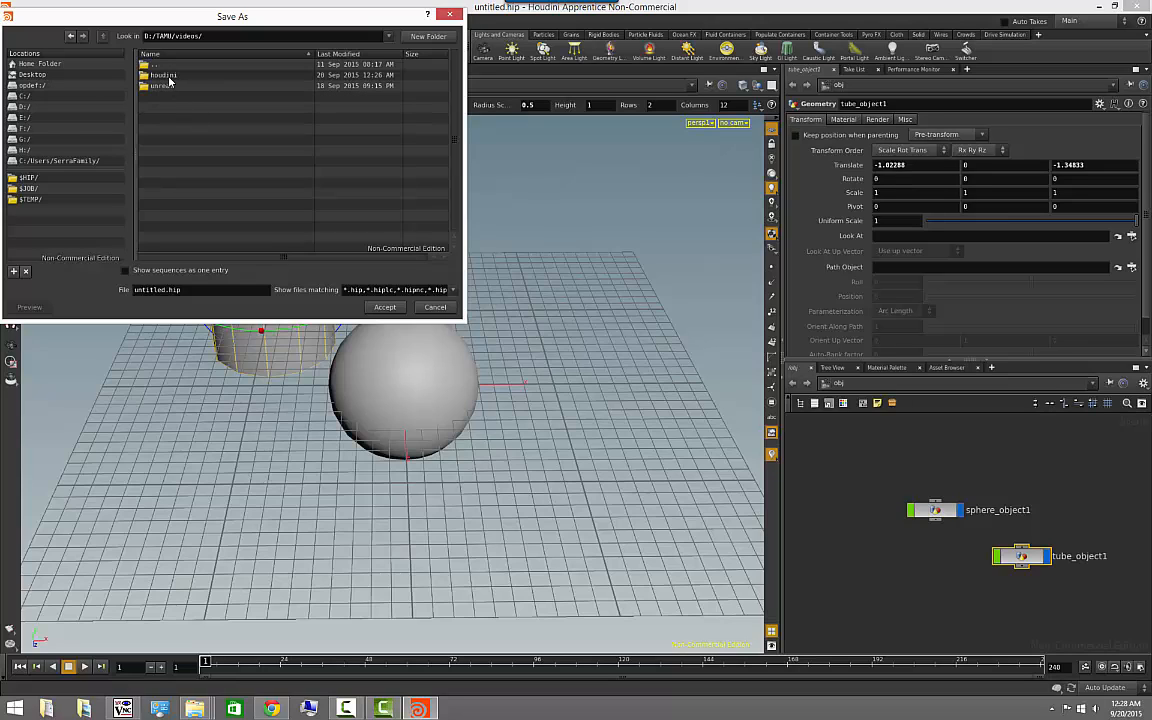
double_click(165, 76)
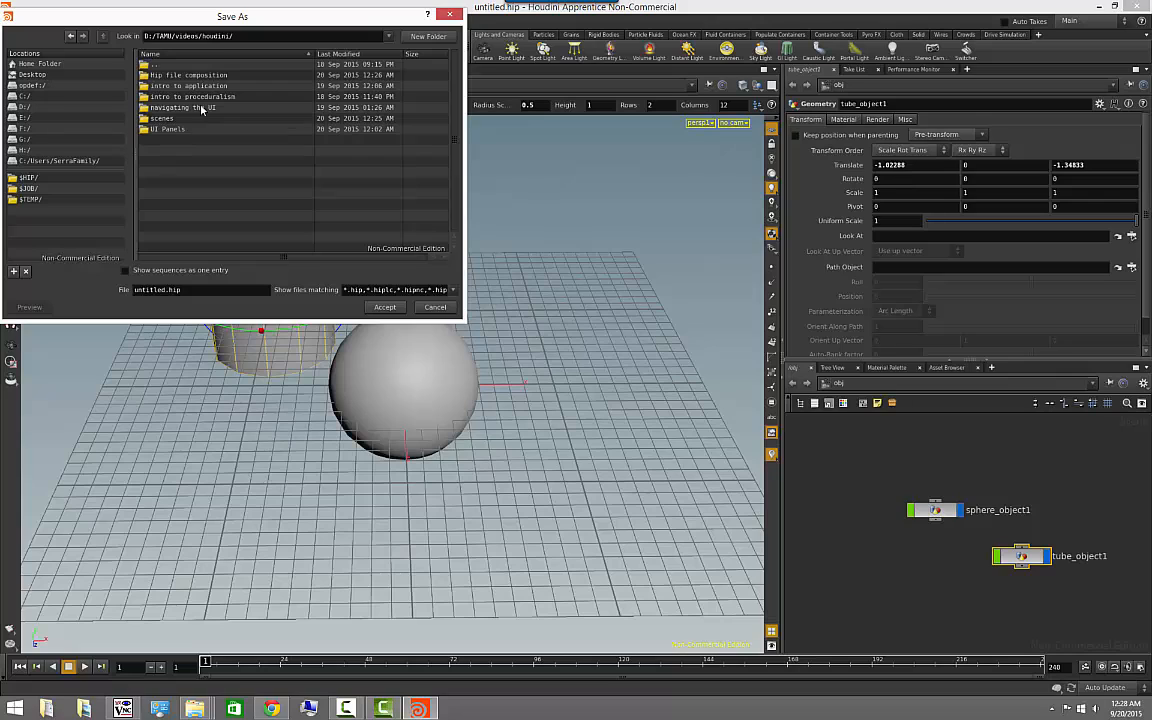
double_click(162, 118)
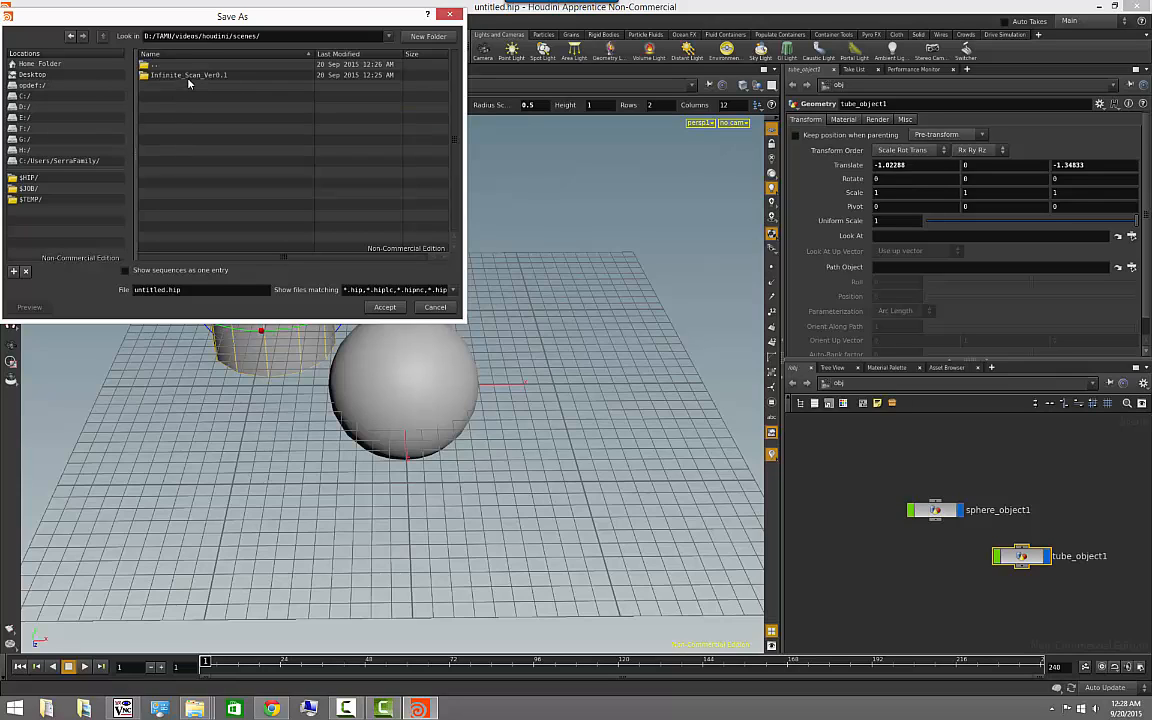
- Name the scene file myFirstHipFile and save it in the scenes folder
double_click(150, 290)
text(myFirstHipFile)
click(384, 306)
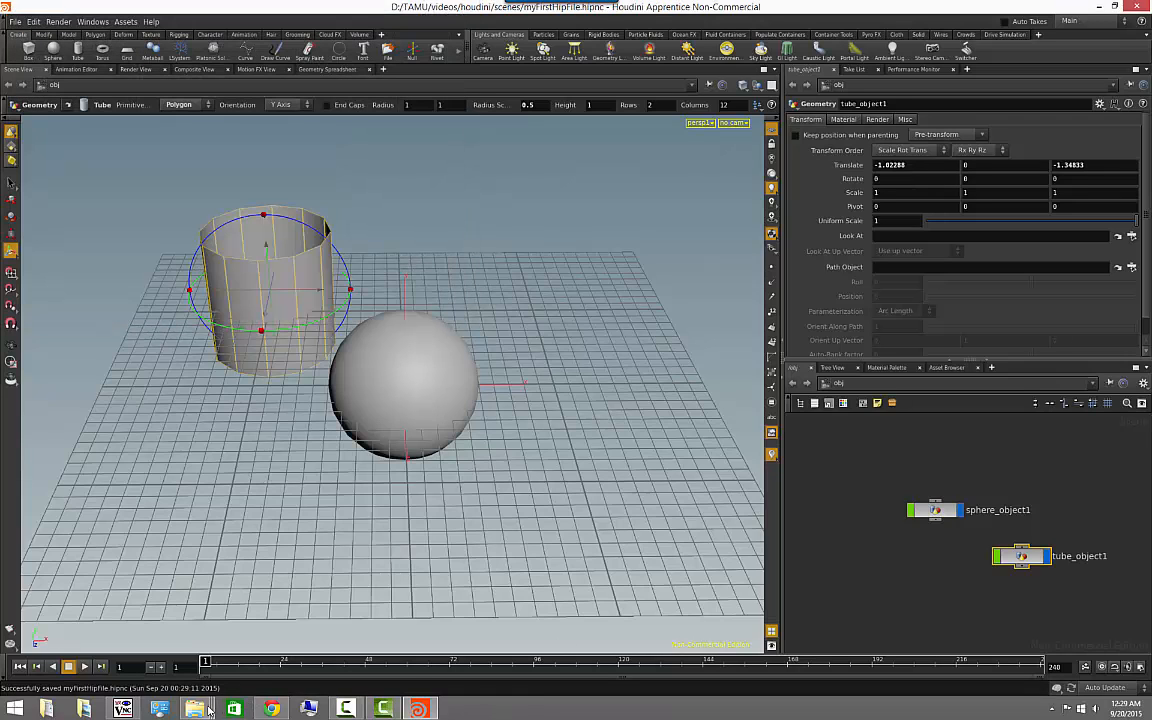
- Switch to the File Explorer window of the scenes folder, check the saved scene file, and return to Houdini
mouse_move(203, 708)
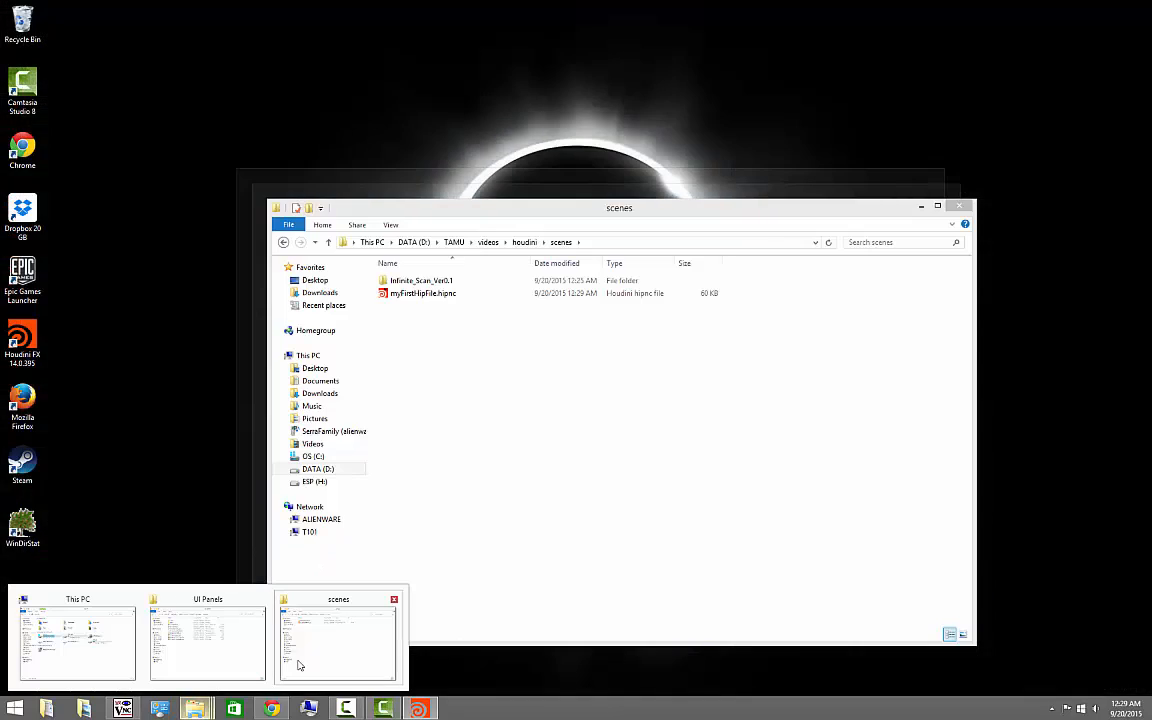
click(298, 665)
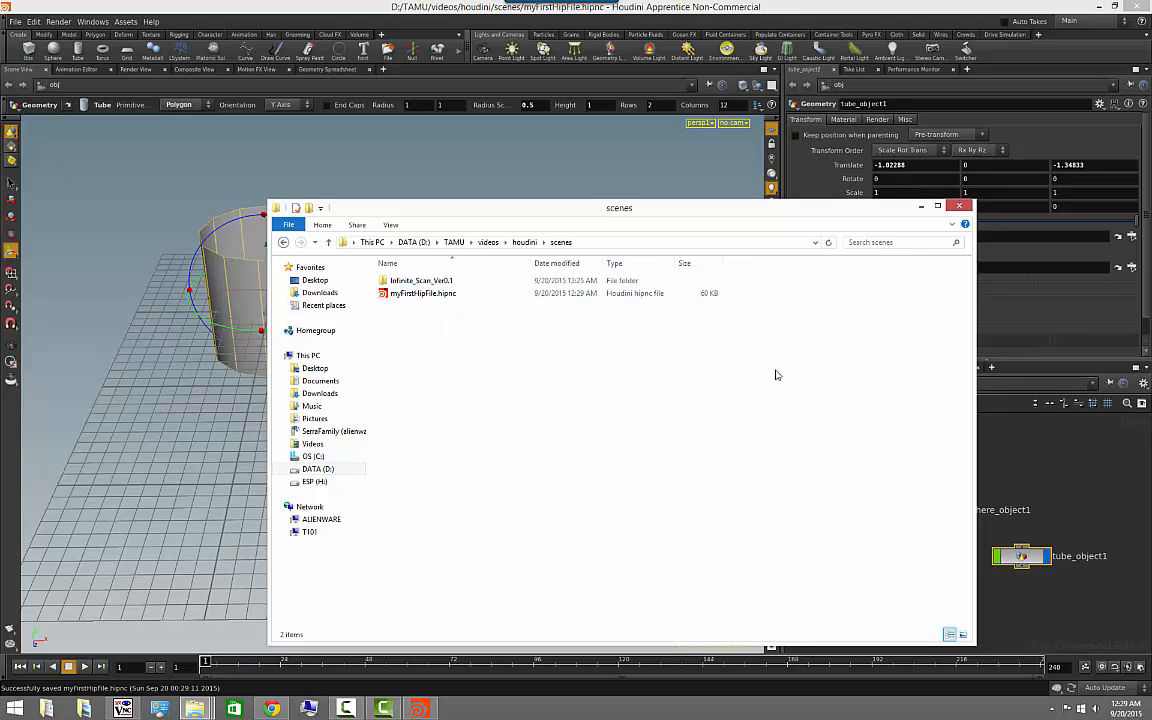
click(921, 206)
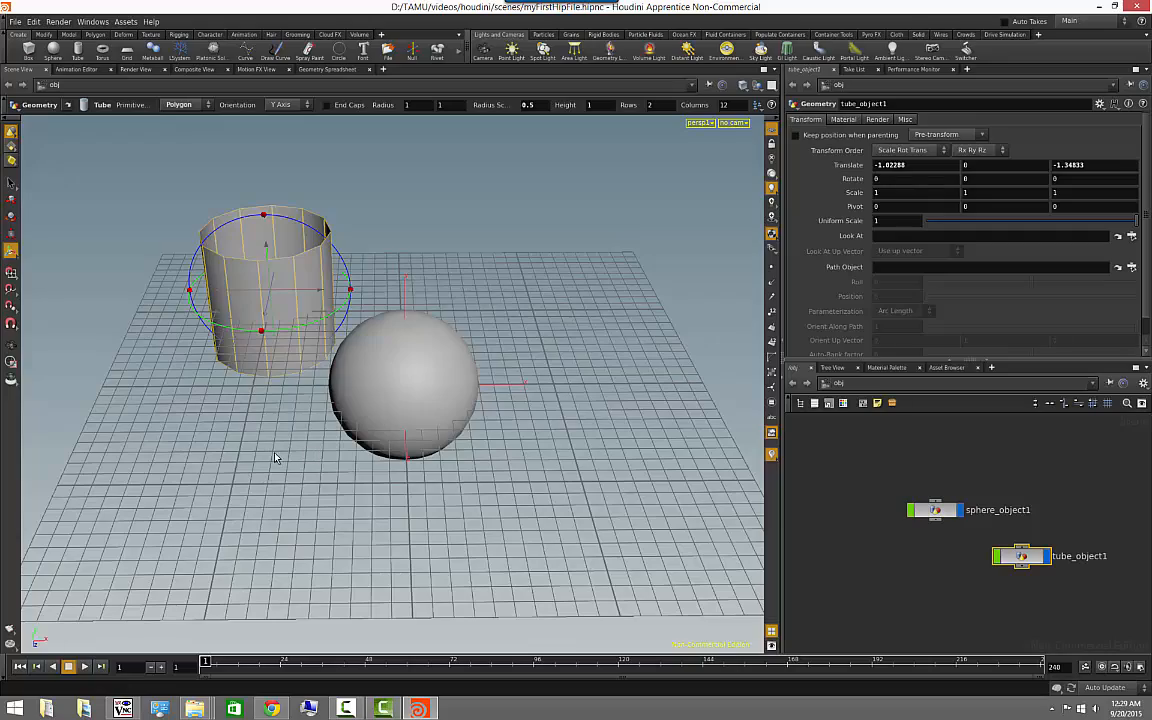
alt+drag(254, 445, 296, 414)
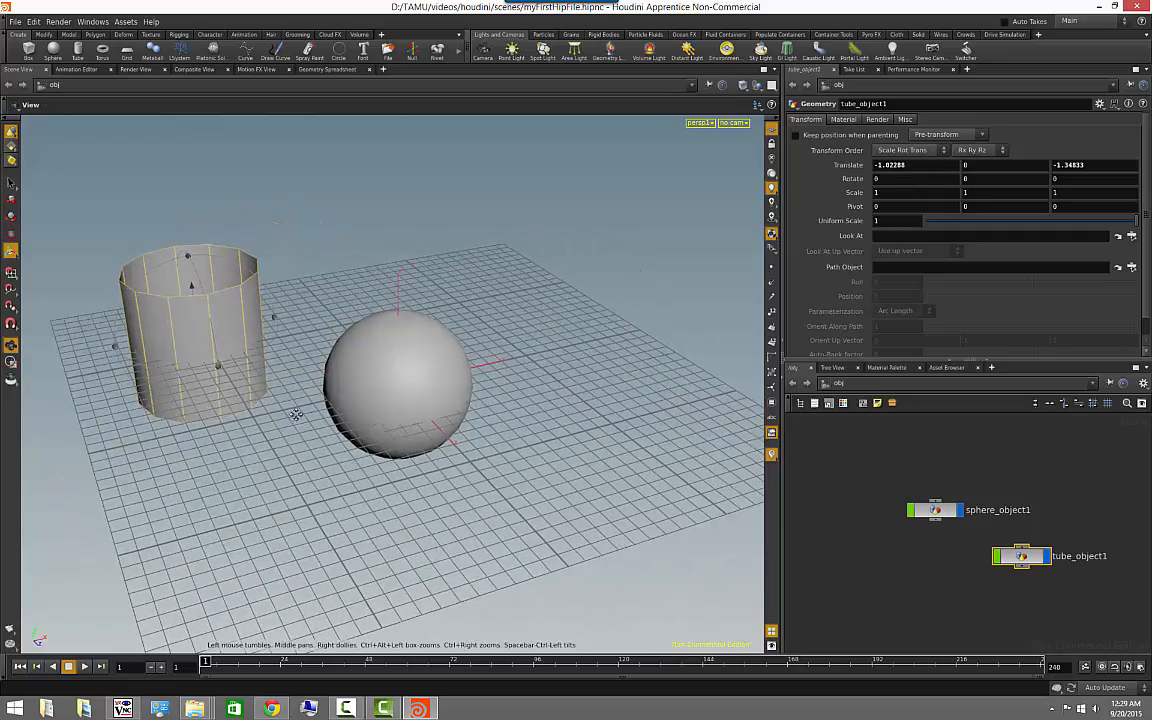
mouse_move(345, 432)
alt+middle_down()
mouse_move(497, 459)
mouse_move(347, 453)
alt+middle_up()
alt+drag(347, 453, 386, 472)
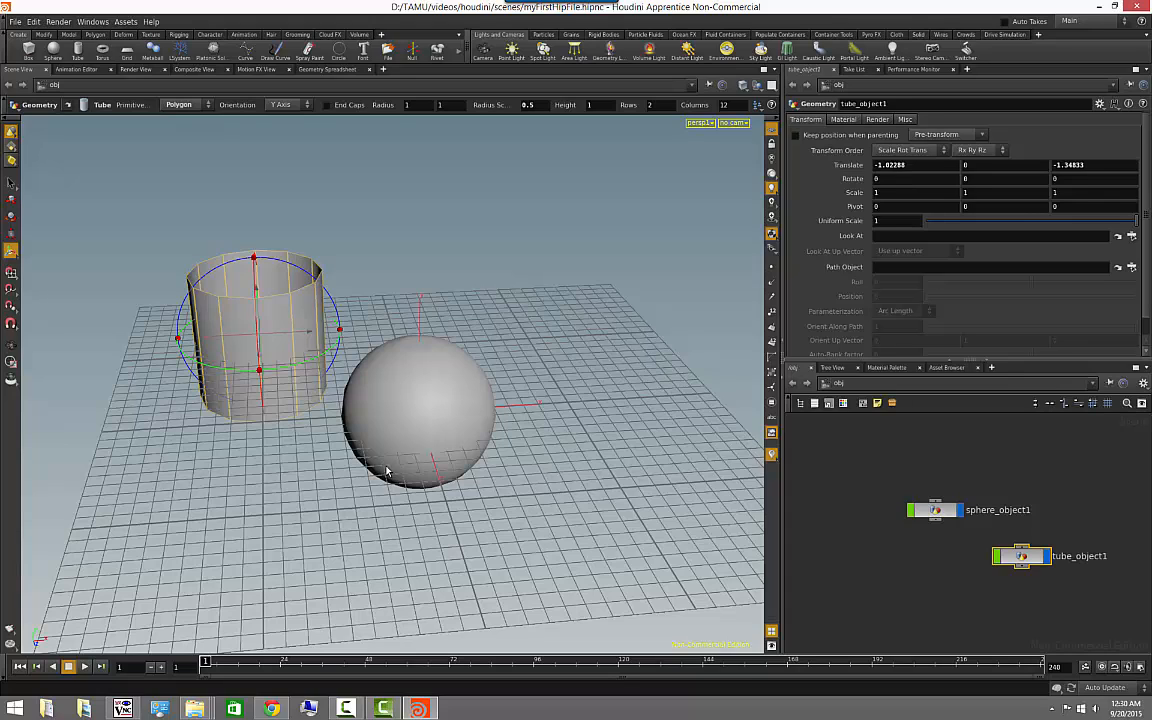
- Group the sphere and tube objects into a subnet and reposition its node slightly in the network
click(988, 495)
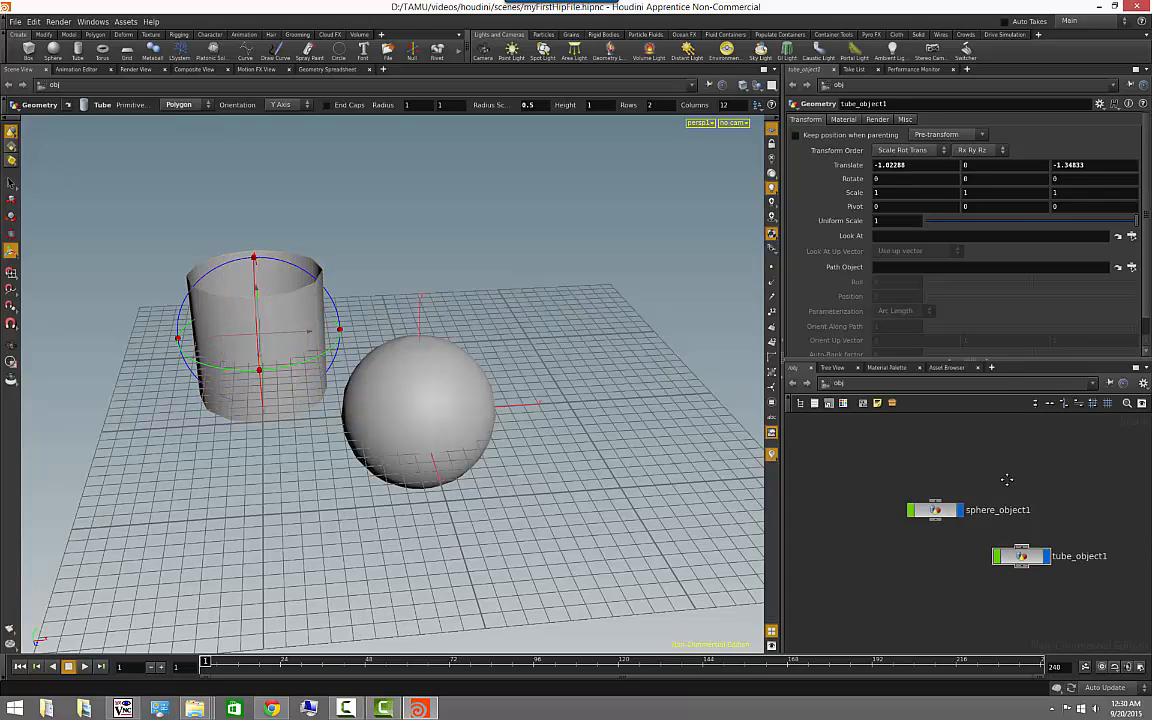
middle_drag(1006, 481, 959, 465)
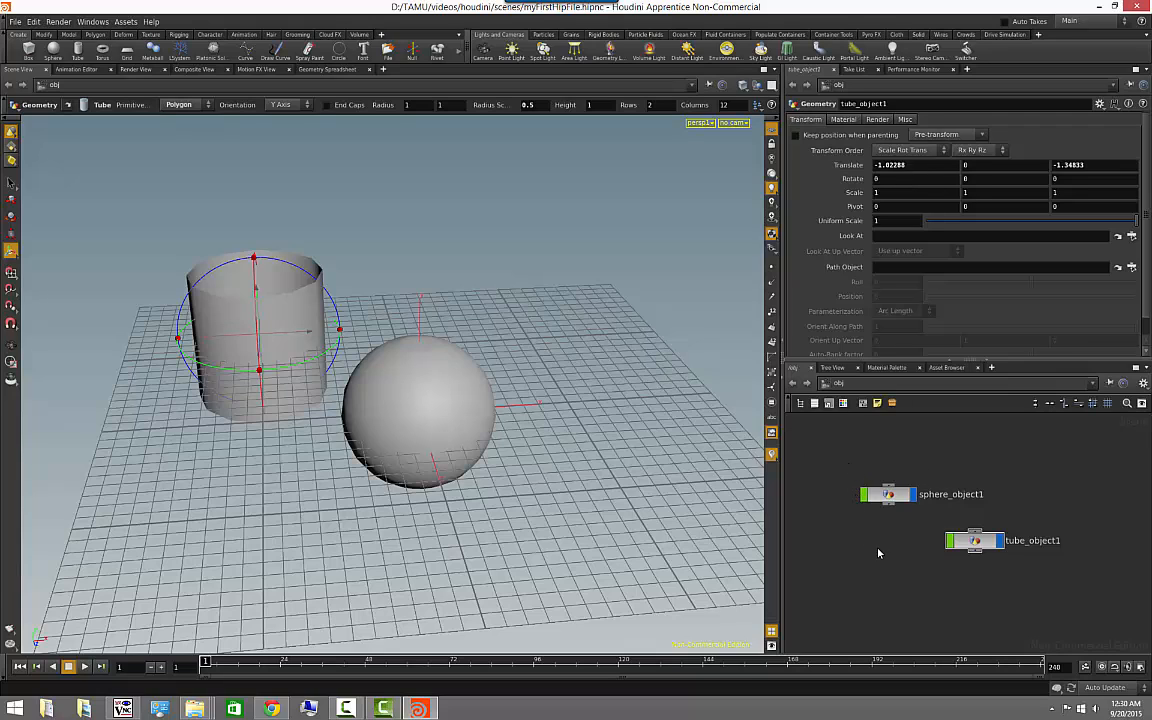
drag(840, 459, 1100, 596)
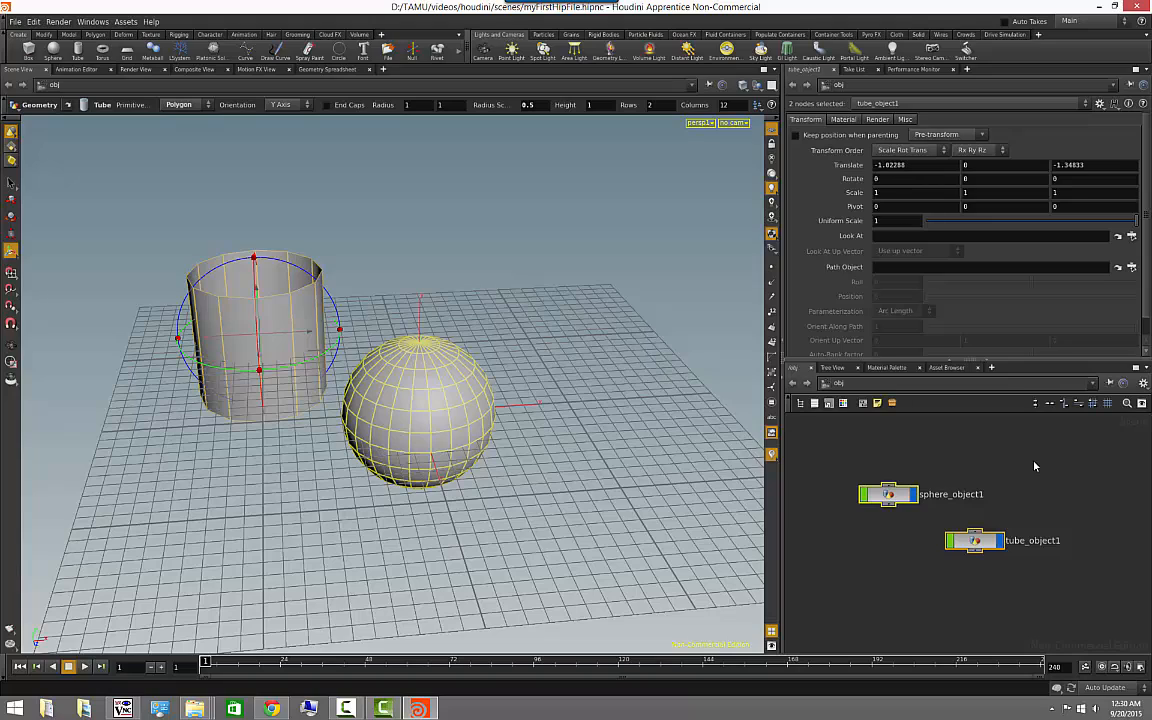
click(893, 404)
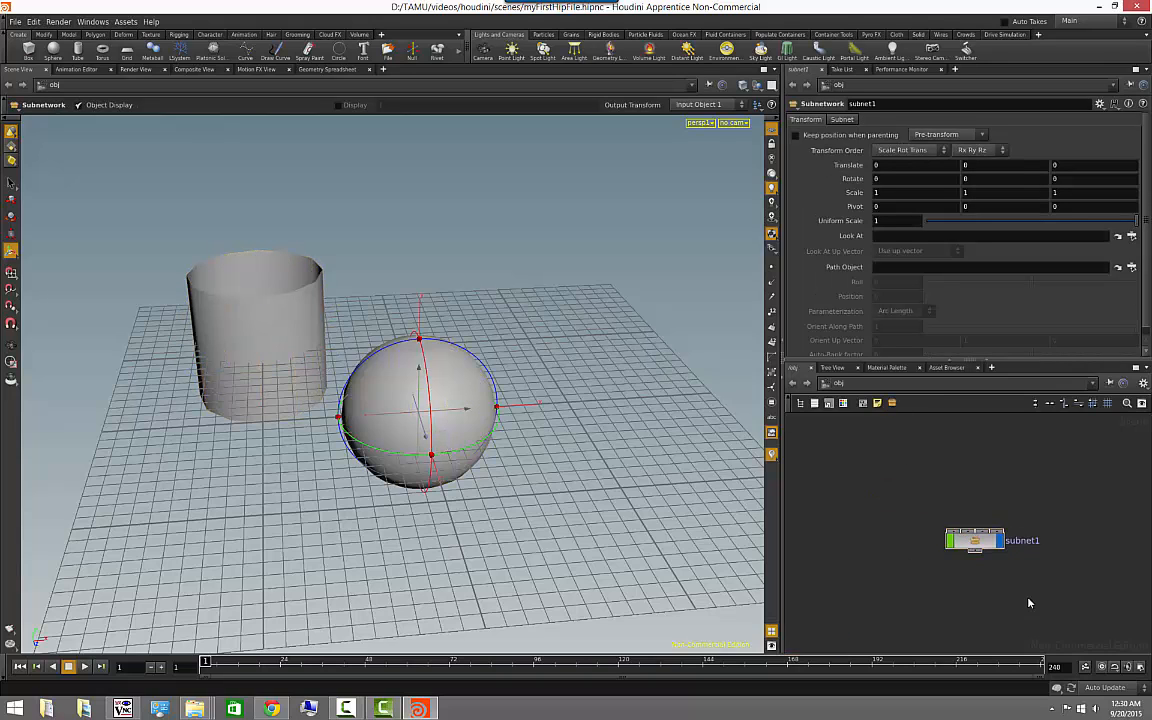
click(965, 528)
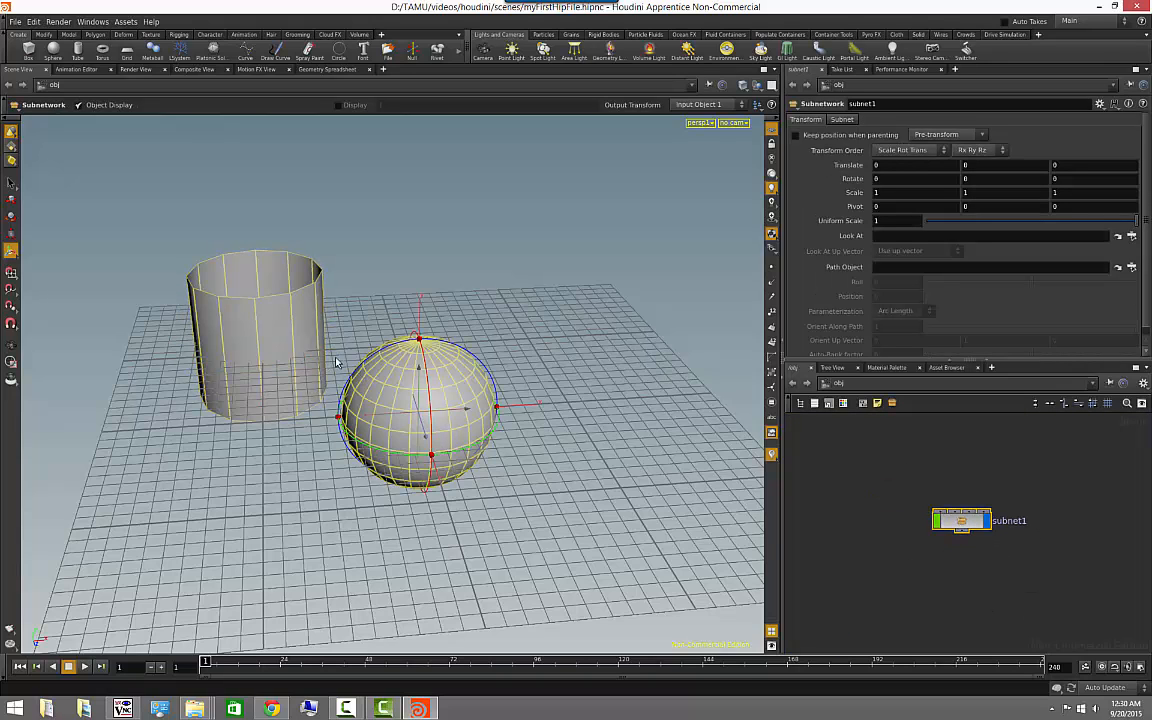
click(993, 600)
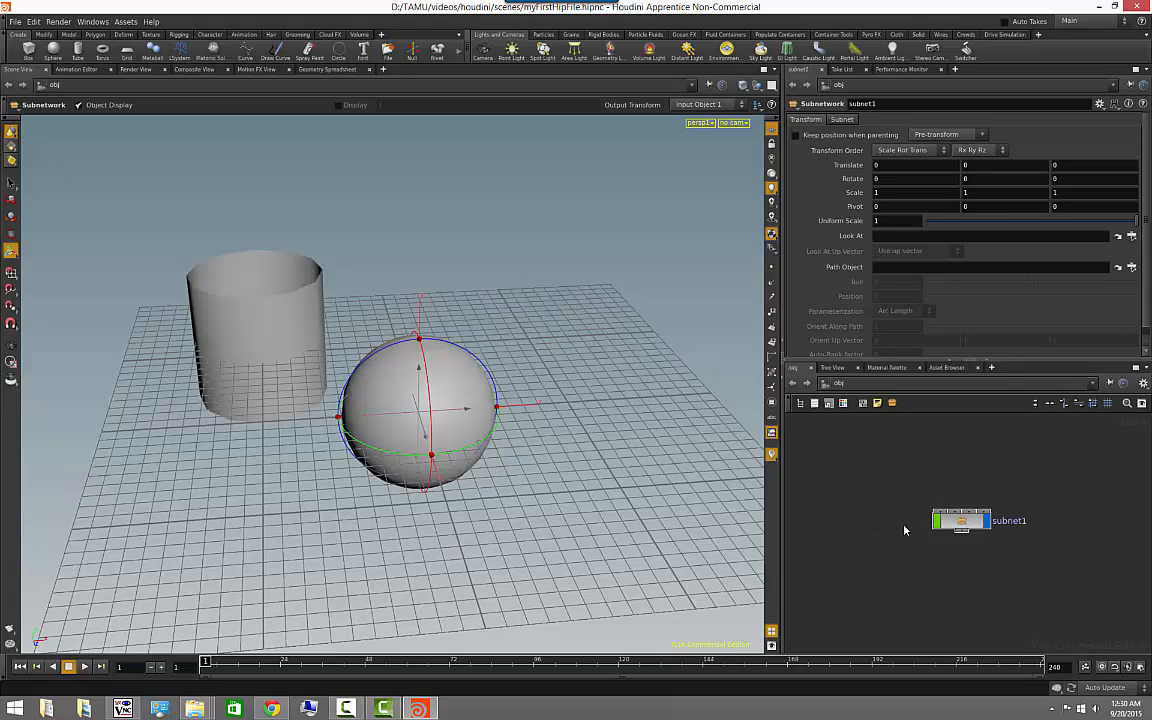
- Go inside the subnet and select the sphere and tube nodes in turn to examine its contents
double_click(963, 522)
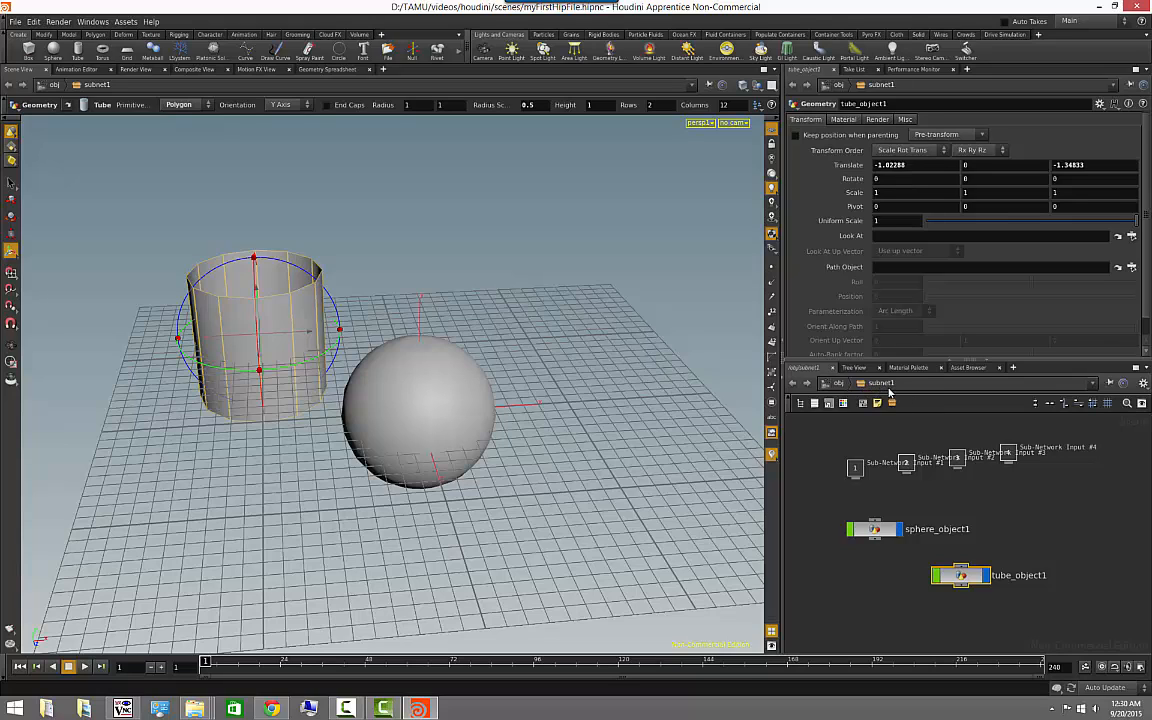
click(878, 528)
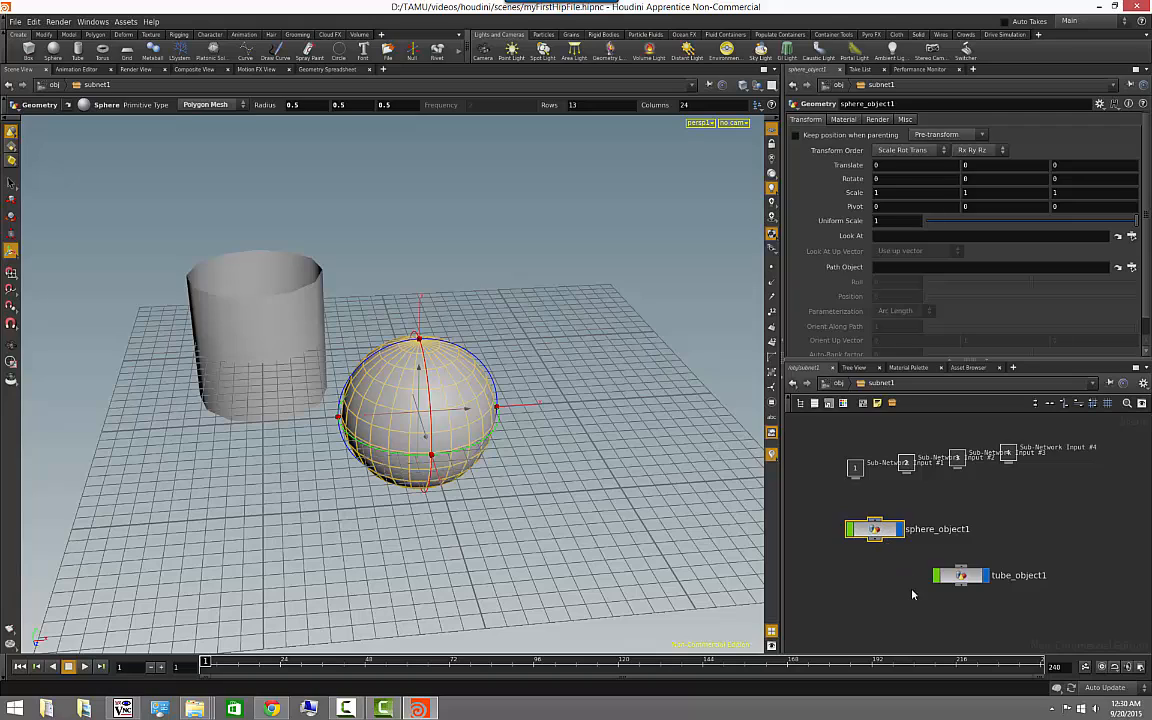
click(960, 578)
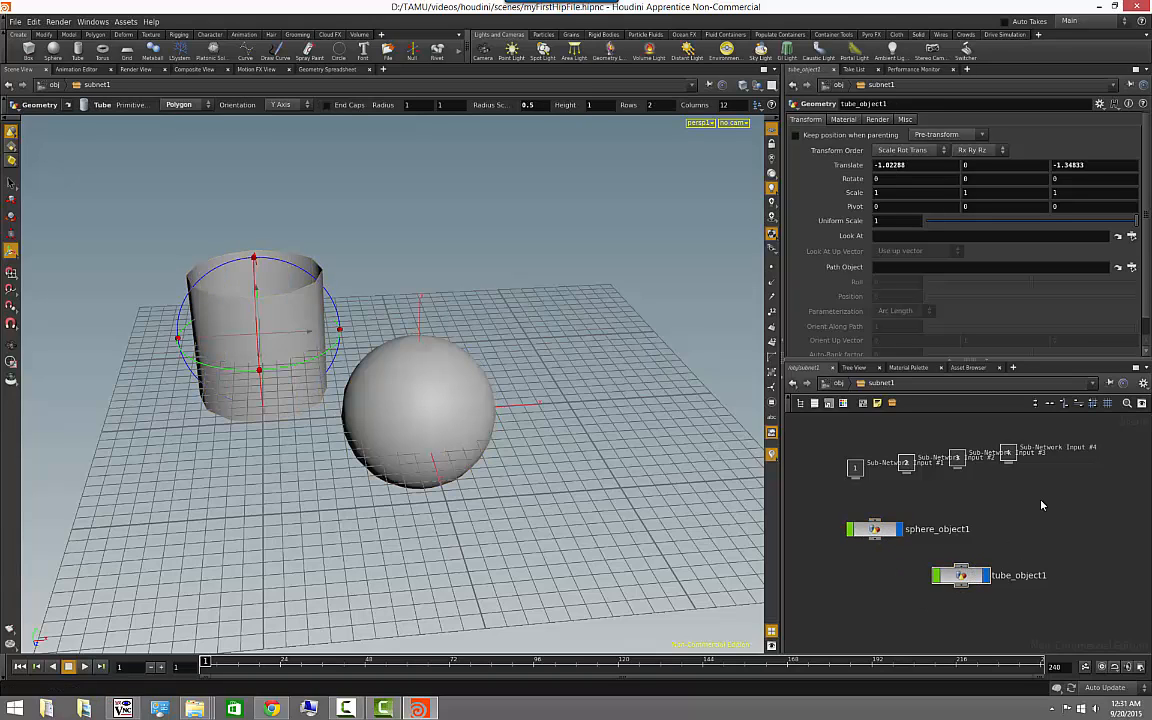
- Move the sub-network input nodes up, well clear of the sphere and tube nodes, inside the subnet
middle_drag(999, 528, 1003, 547)
scroll(1003, 547, down, 4)
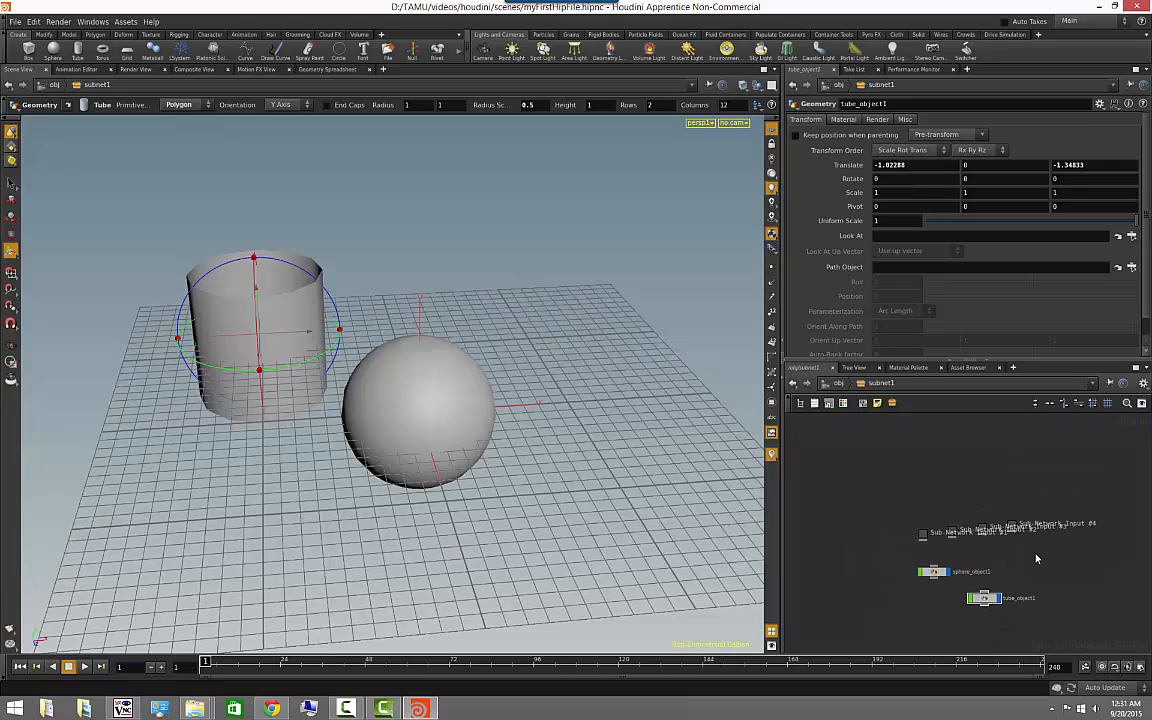
scroll(1036, 558, up, 3)
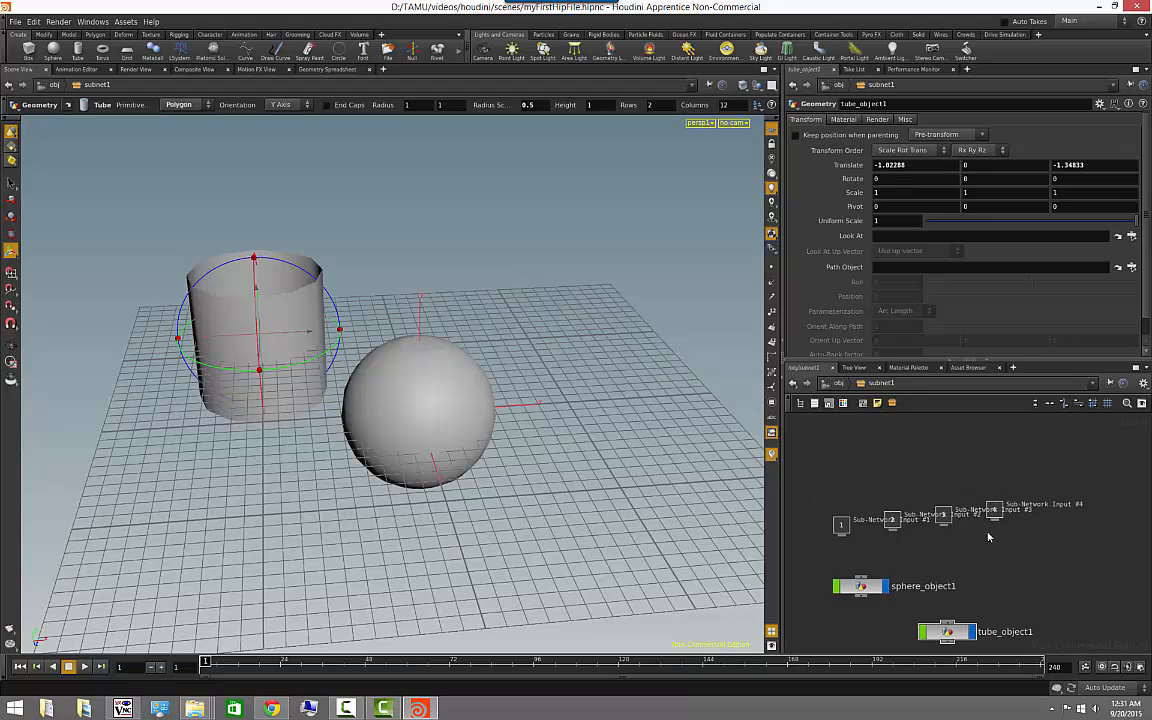
scroll(1025, 541, down, 3)
drag(920, 528, 921, 433)
middle_drag(1004, 522, 989, 468)
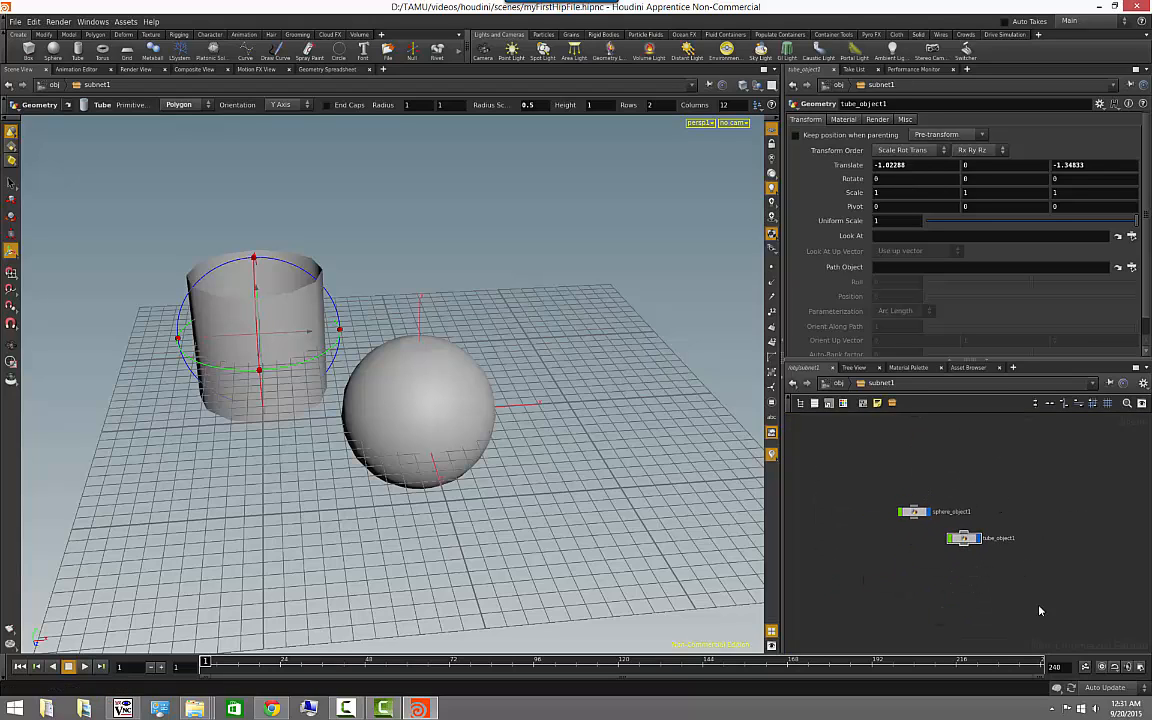
scroll(992, 609, up, 2)
middle_drag(970, 589, 990, 609)
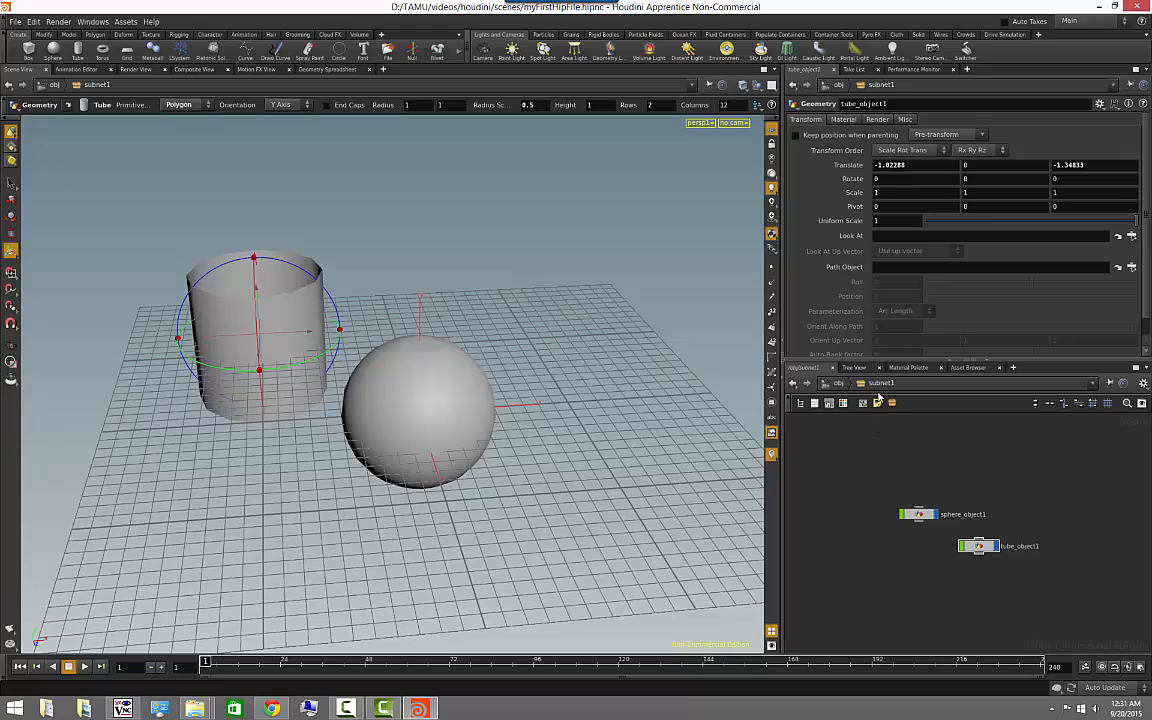
middle_drag(961, 482, 956, 478)
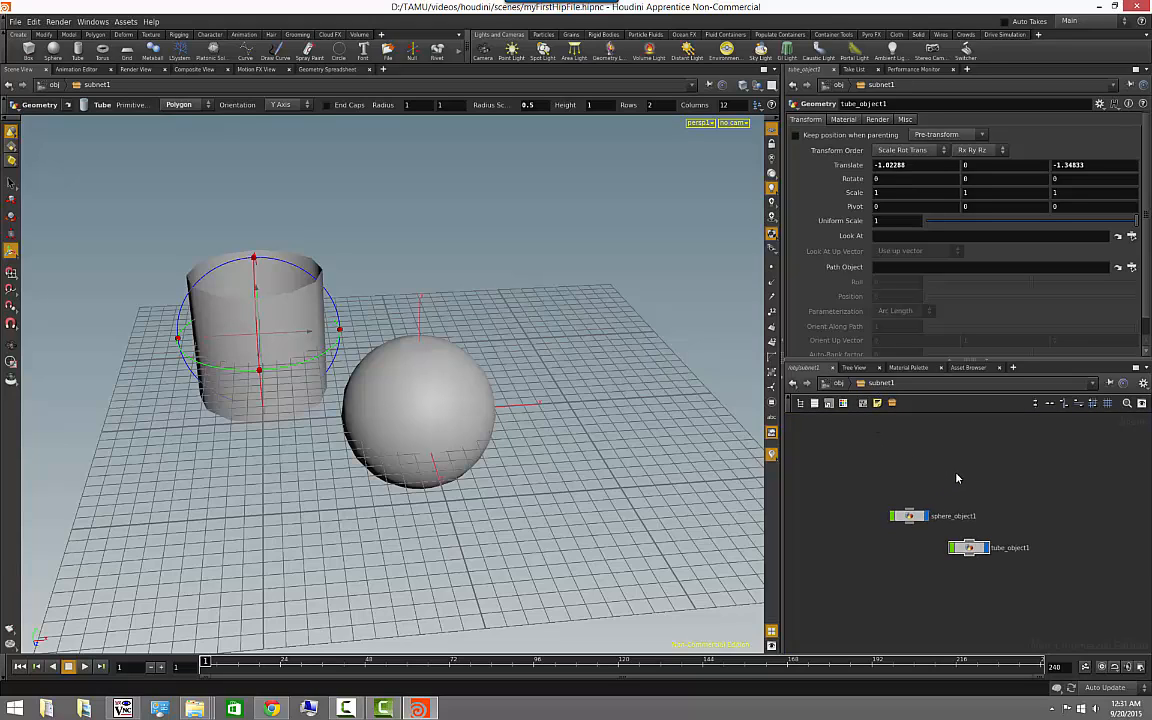
- Navigate up to the obj level, enter the subnet once more, and return to the obj level
click(838, 385)
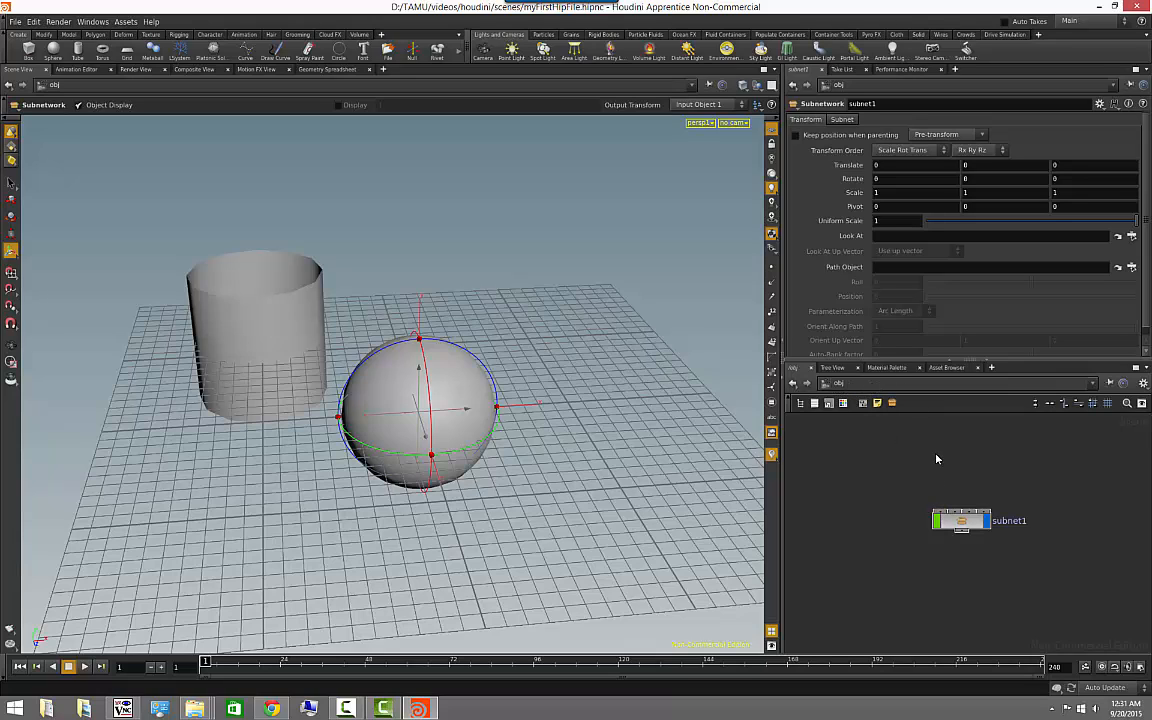
double_click(962, 525)
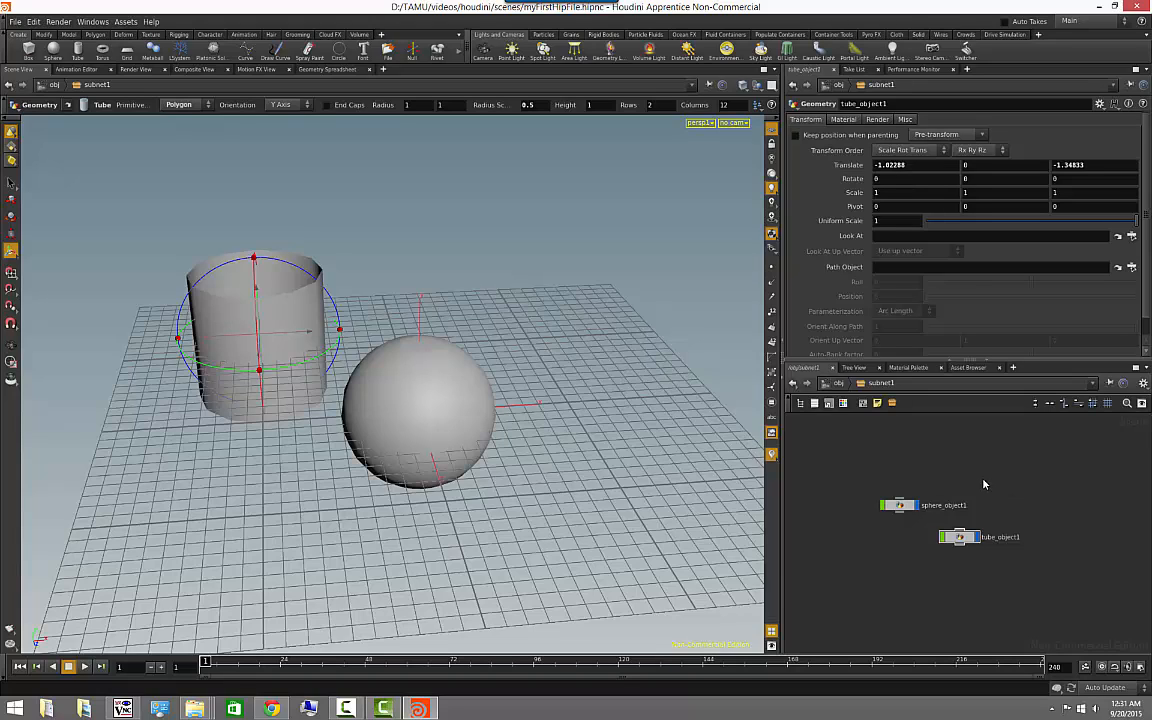
key(u)
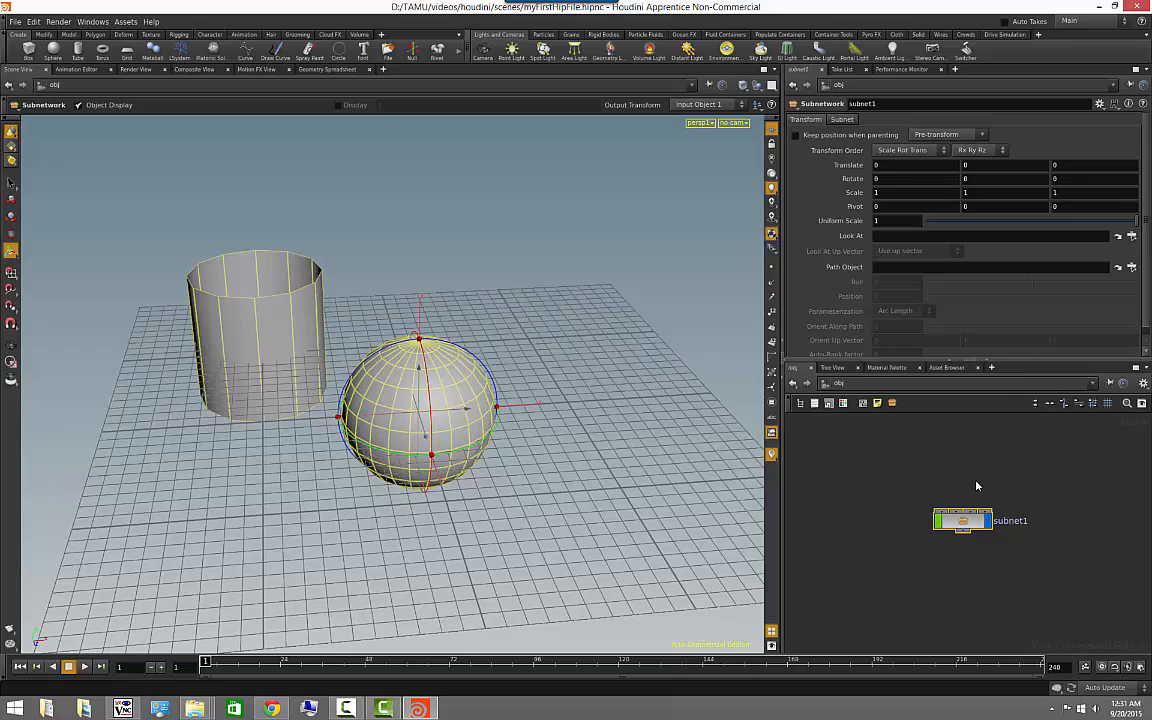
- Enter the subnet, go inside the sphere object to view its contents, and climb back up to the obj level
key(i)
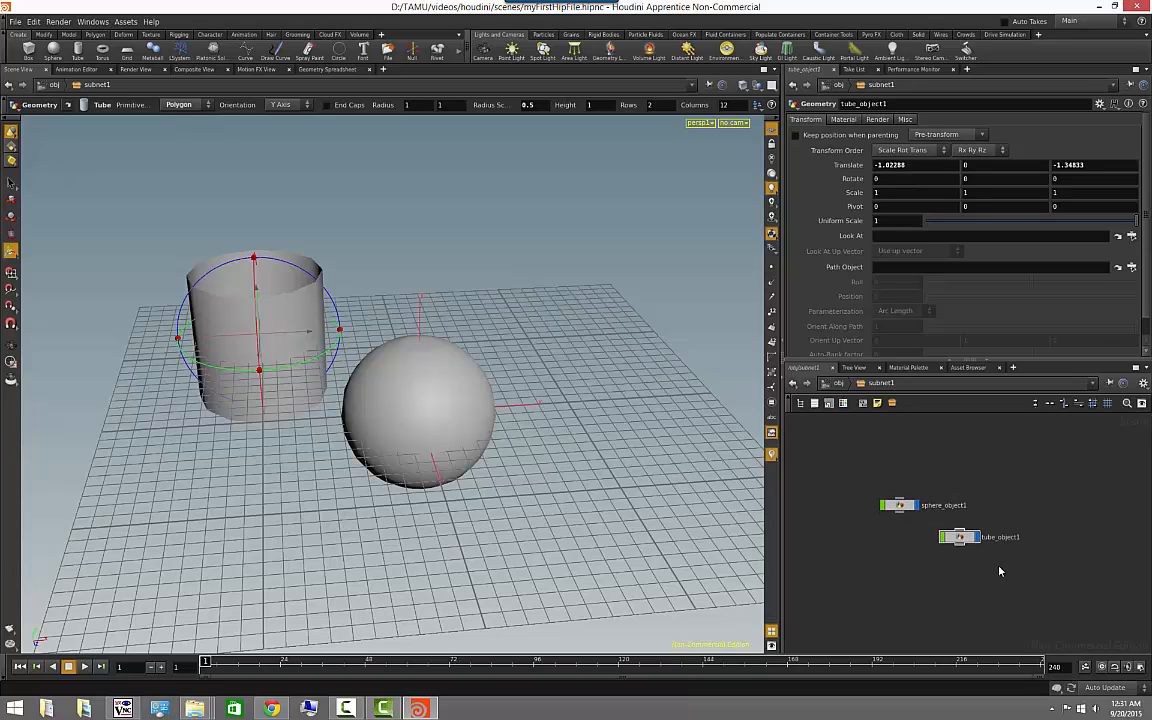
click(899, 506)
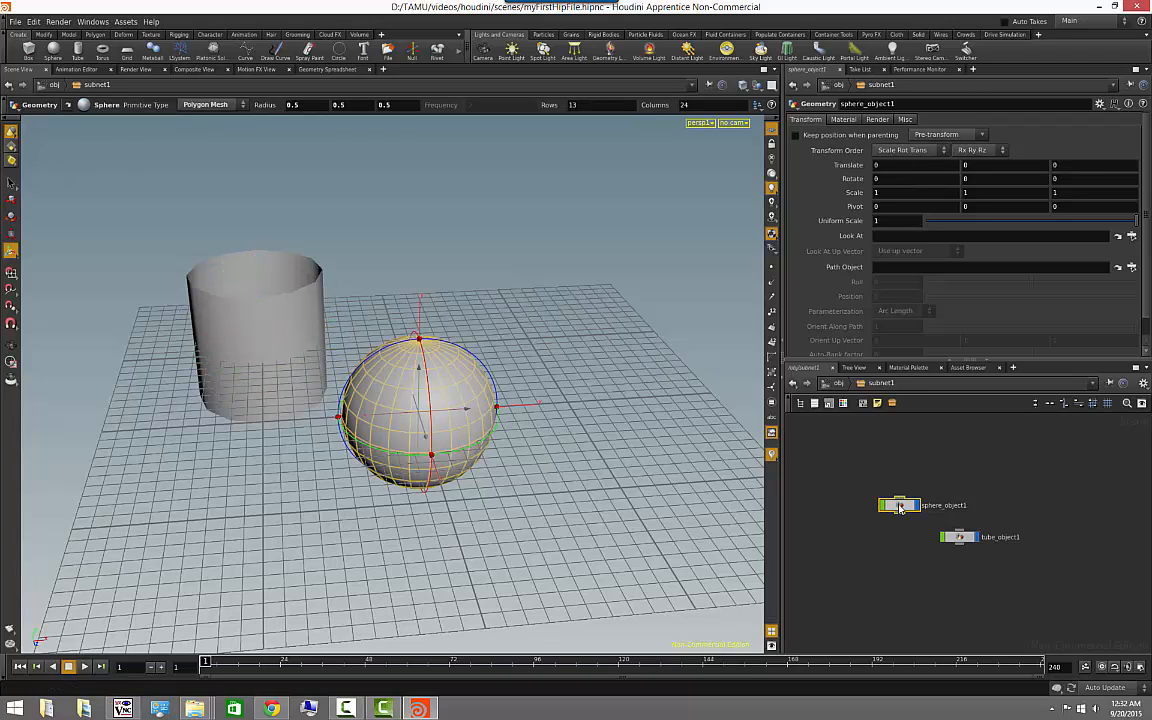
double_click(899, 506)
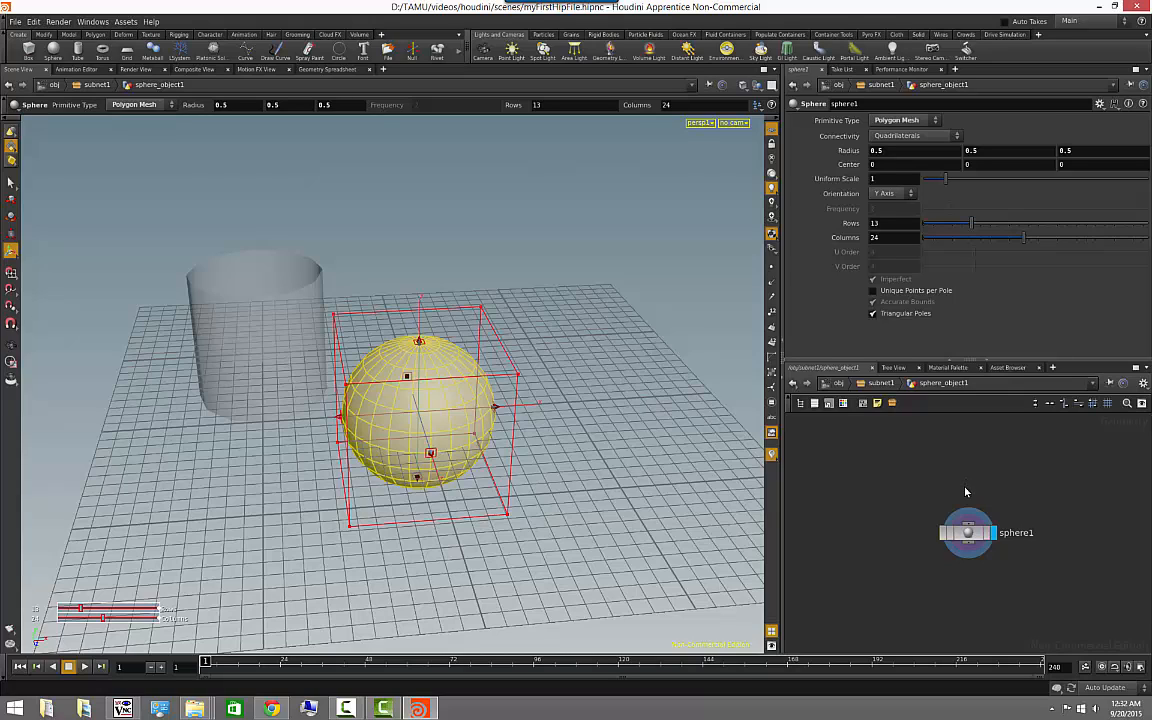
middle_drag(960, 484, 948, 481)
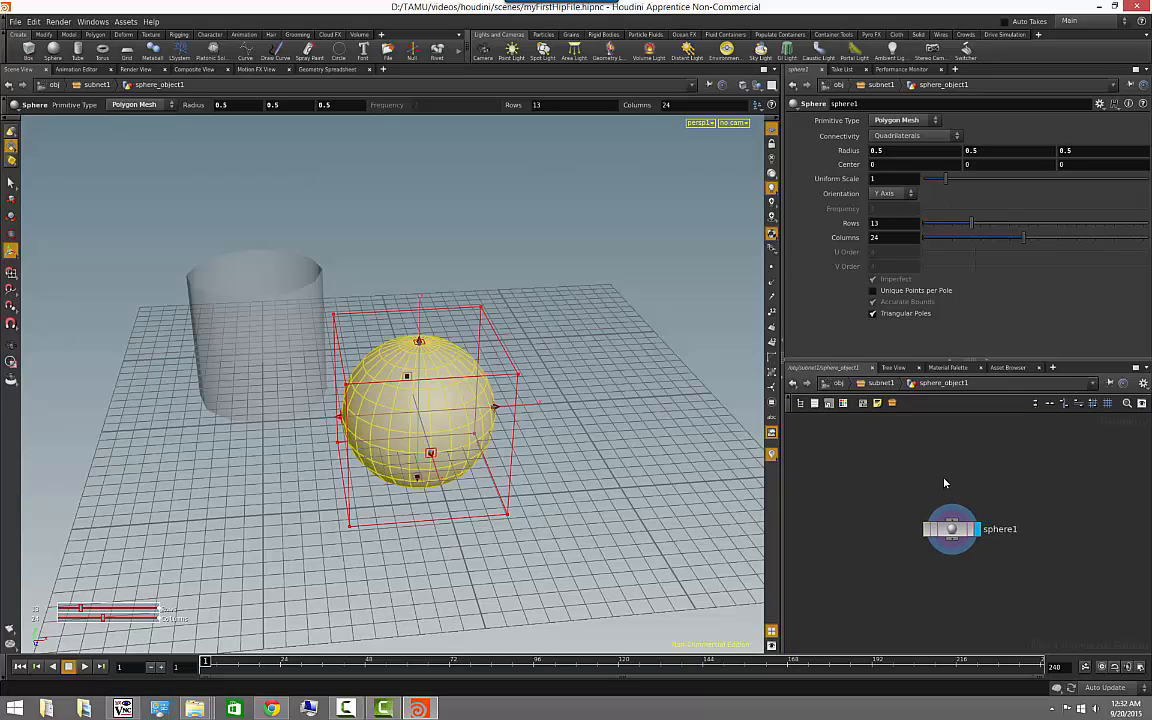
key(u)
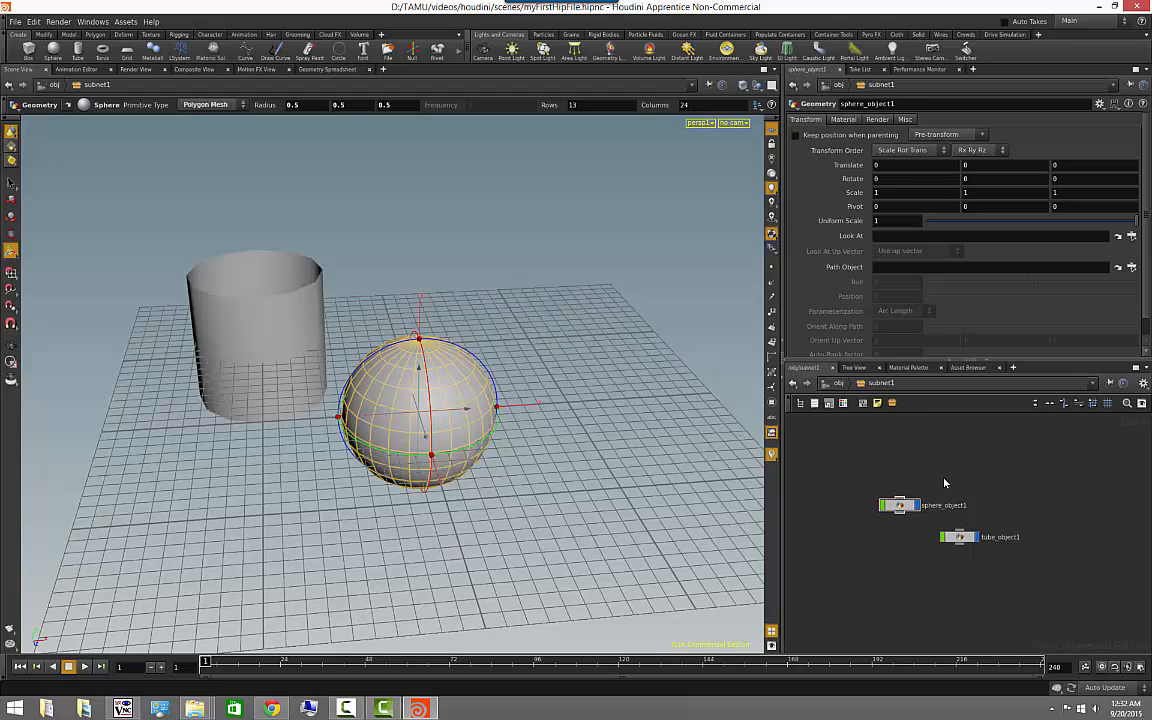
key(u)
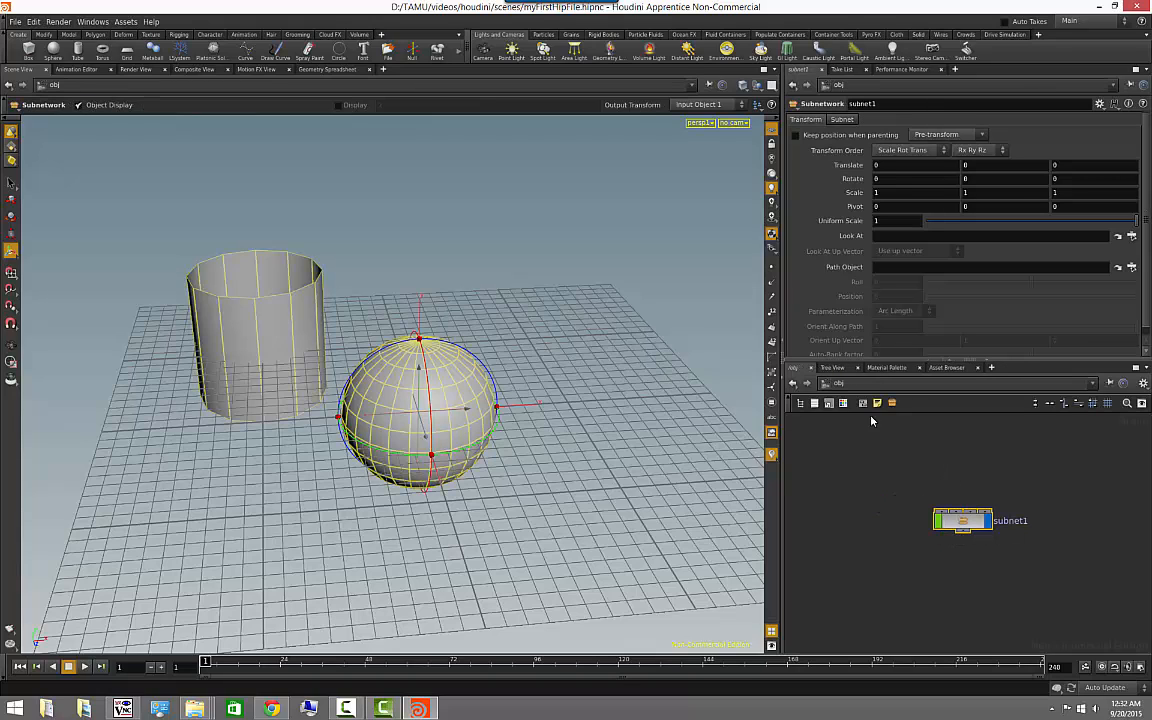
- Deselect the subnet and enlarge the network editor in both width and height by resizing the panes
click(943, 479)
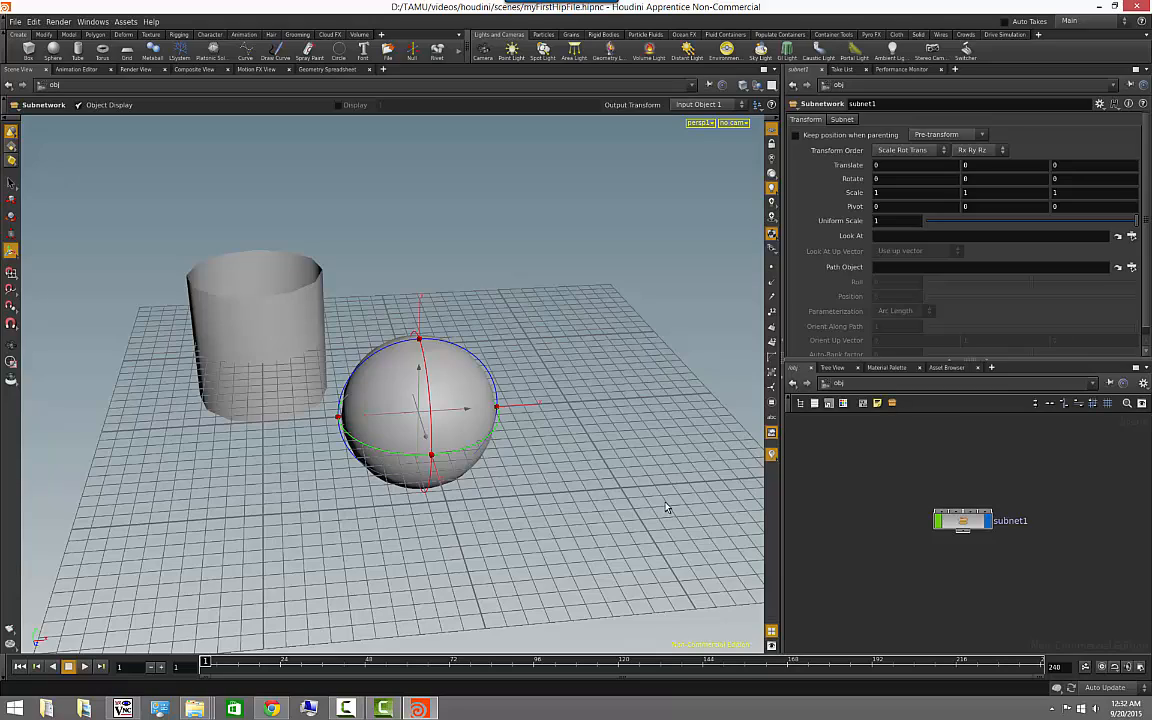
click(12, 350)
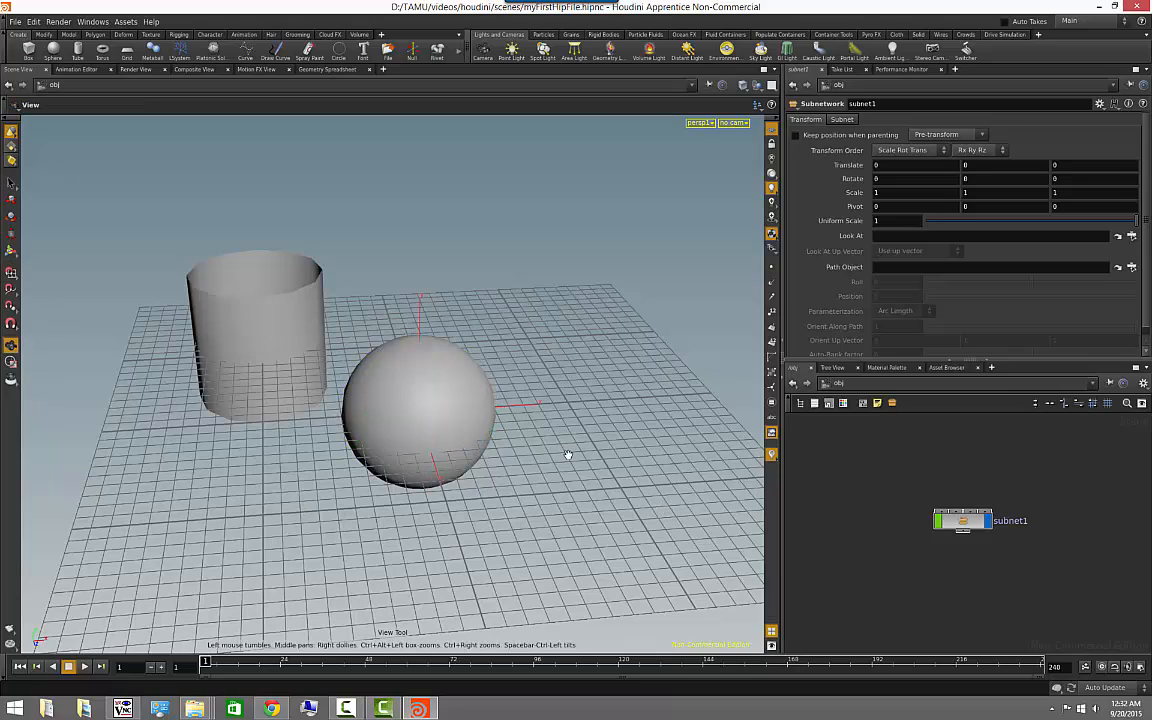
drag(566, 458, 482, 478)
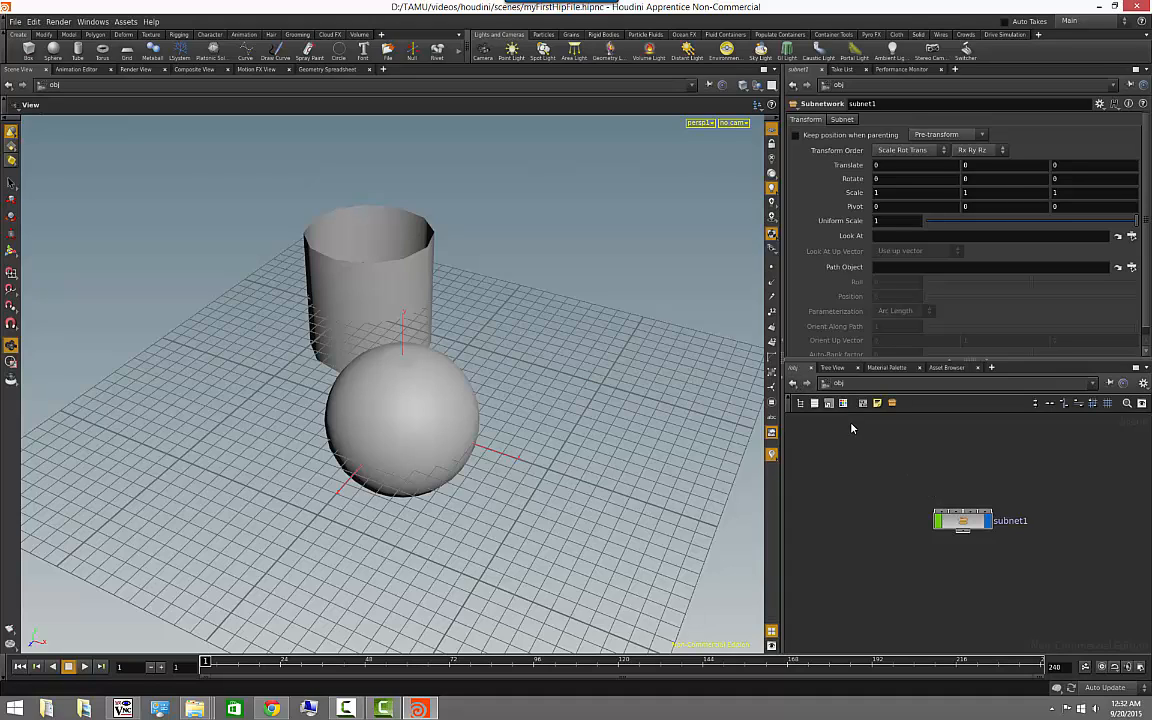
drag(476, 432, 810, 483)
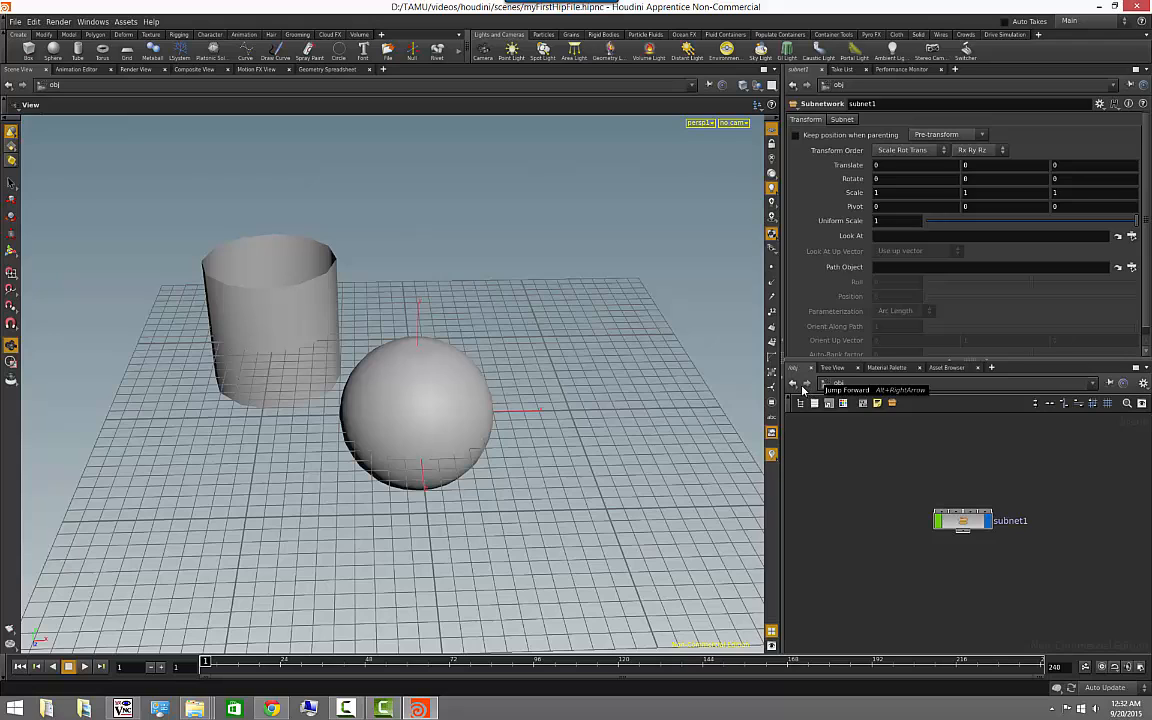
drag(781, 430, 574, 438)
drag(725, 360, 726, 295)
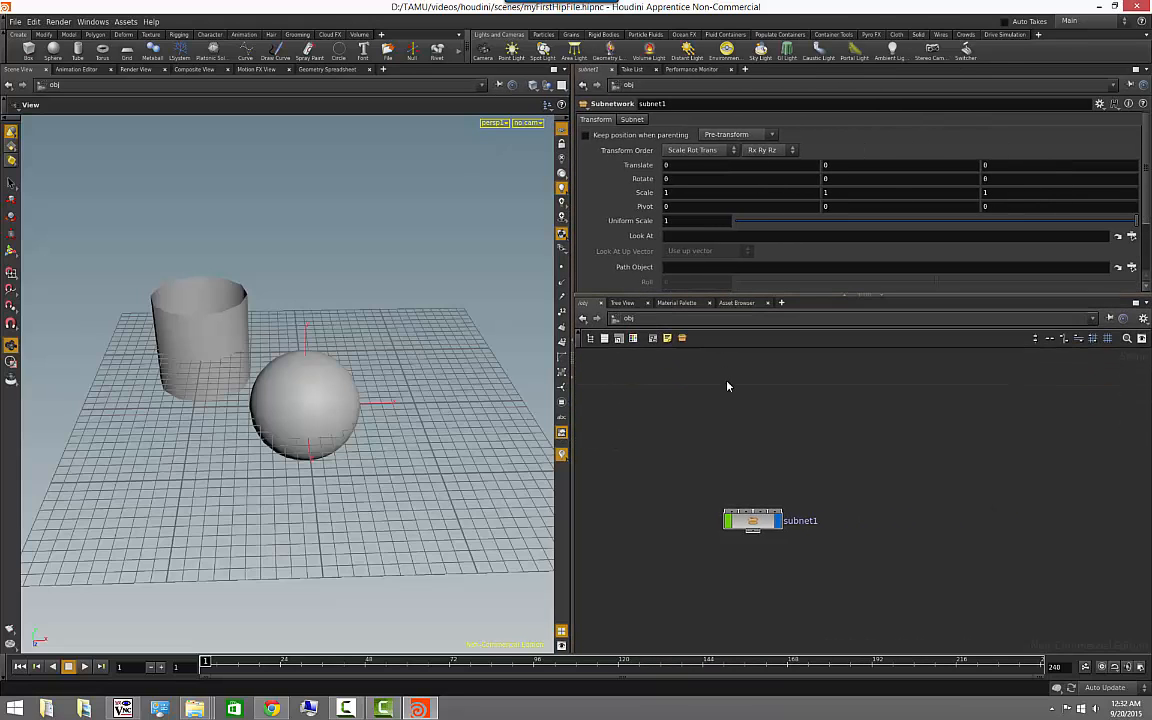
- Step back through the network history to the sphere object's contents, forward to the subnet, and return to the obj level
click(584, 318)
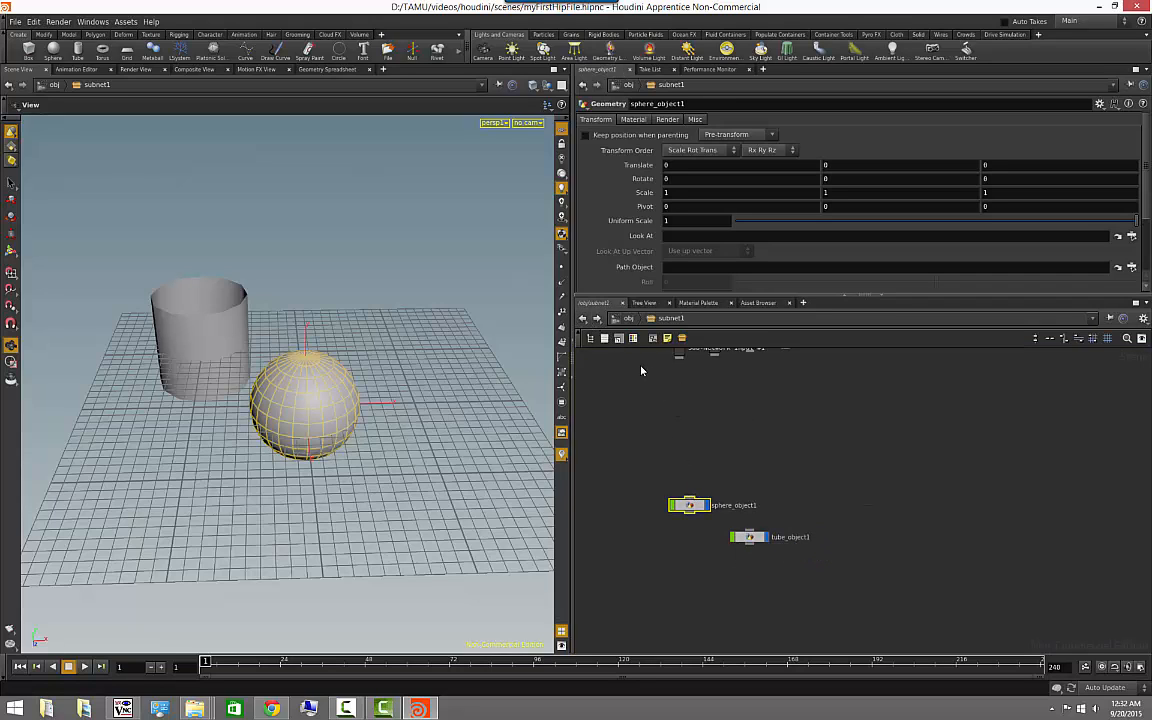
click(585, 319)
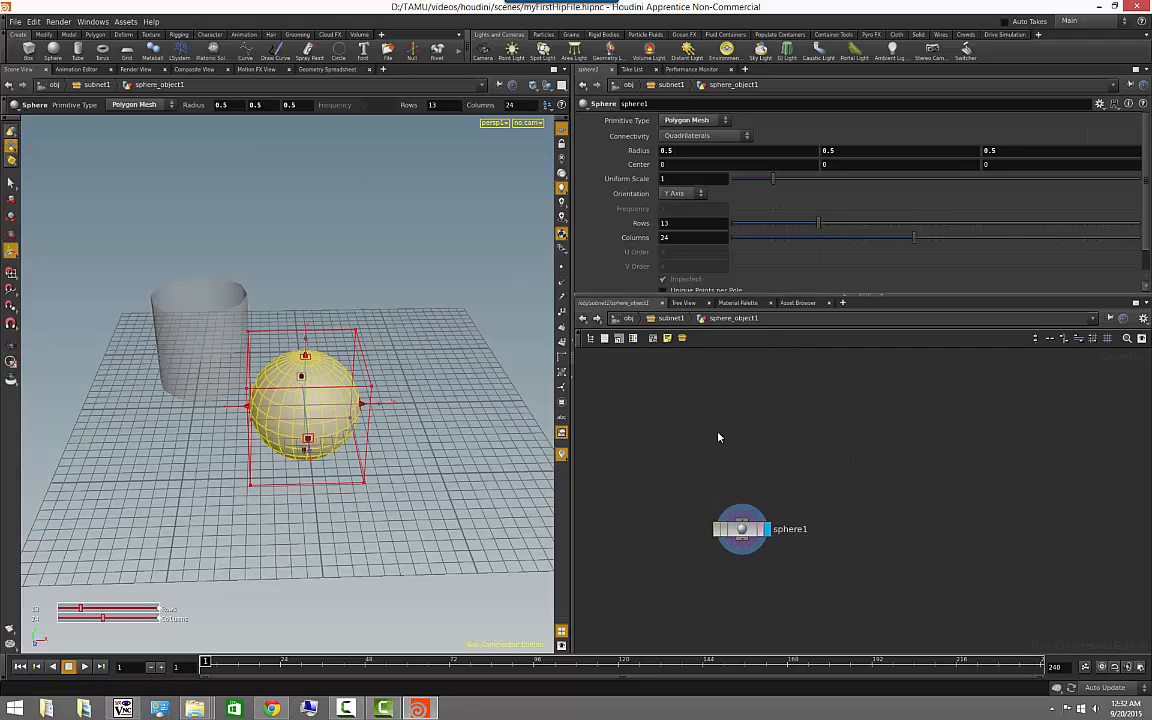
click(597, 318)
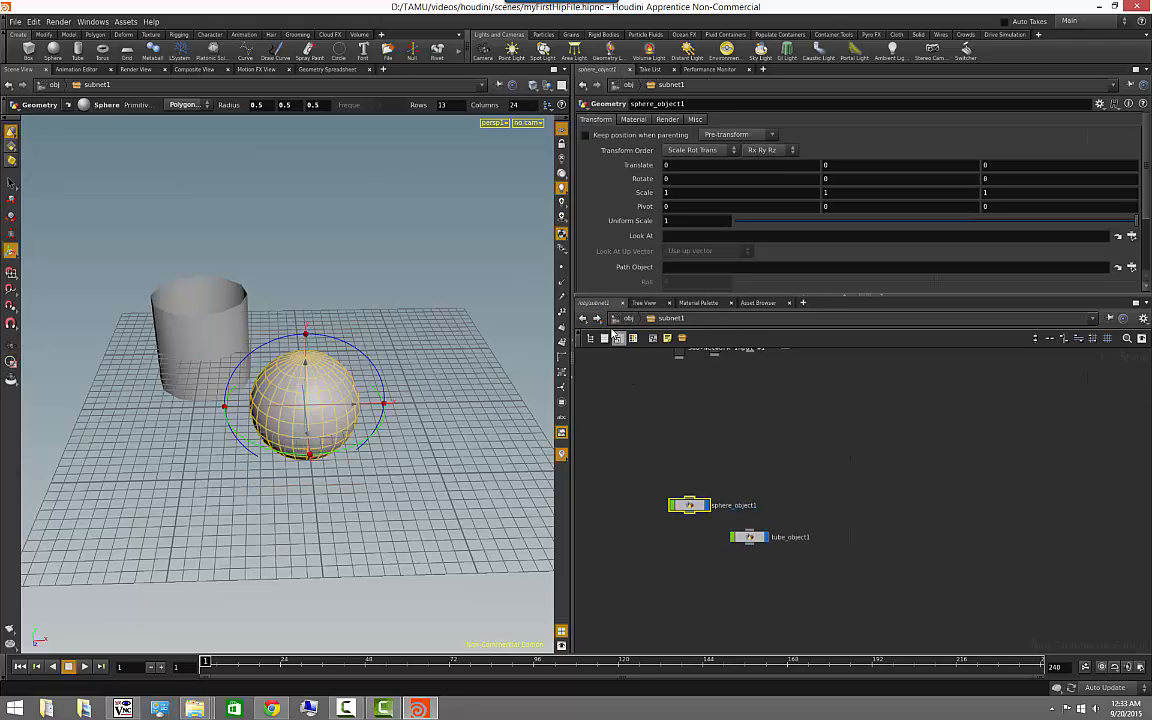
click(629, 318)
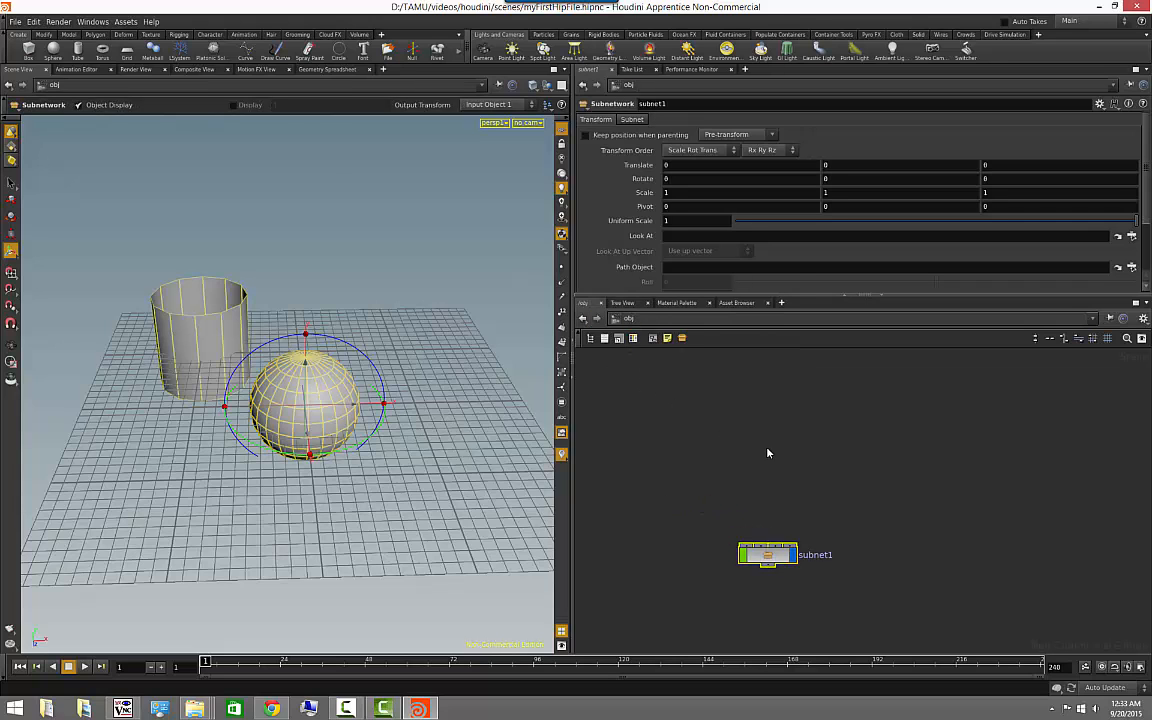
- Deselect the subnet, step back into it to examine the history of visited networks, and return to the obj level
click(13, 346)
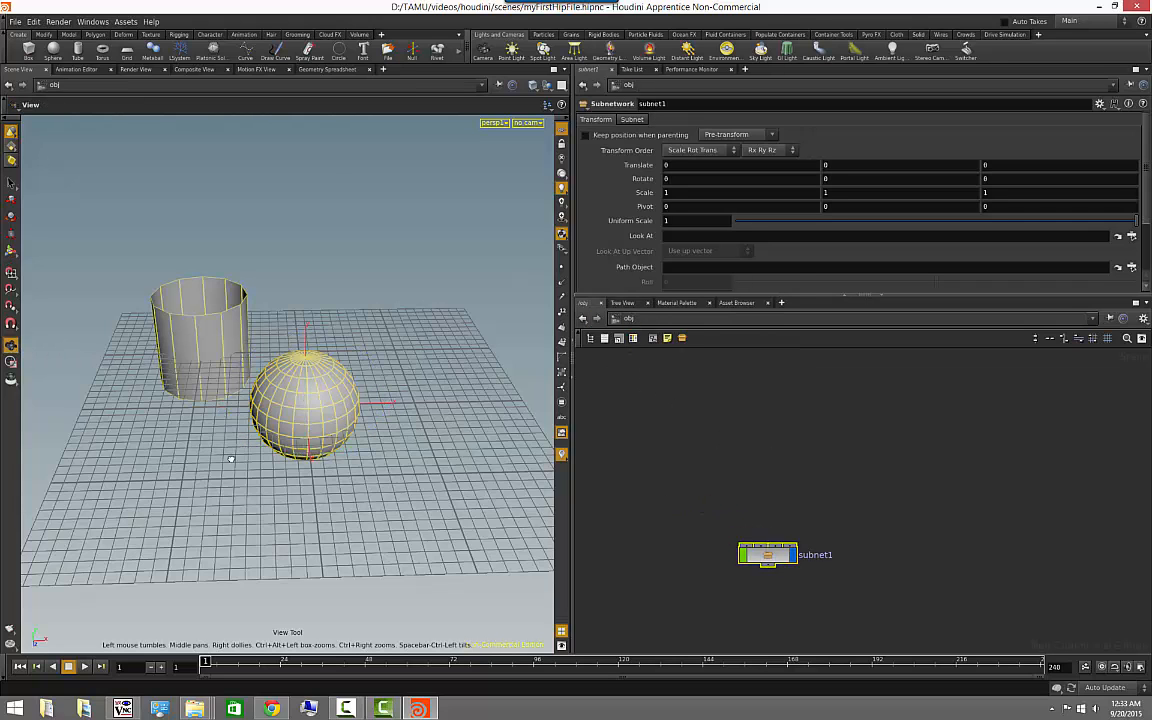
drag(229, 458, 283, 448)
click(902, 519)
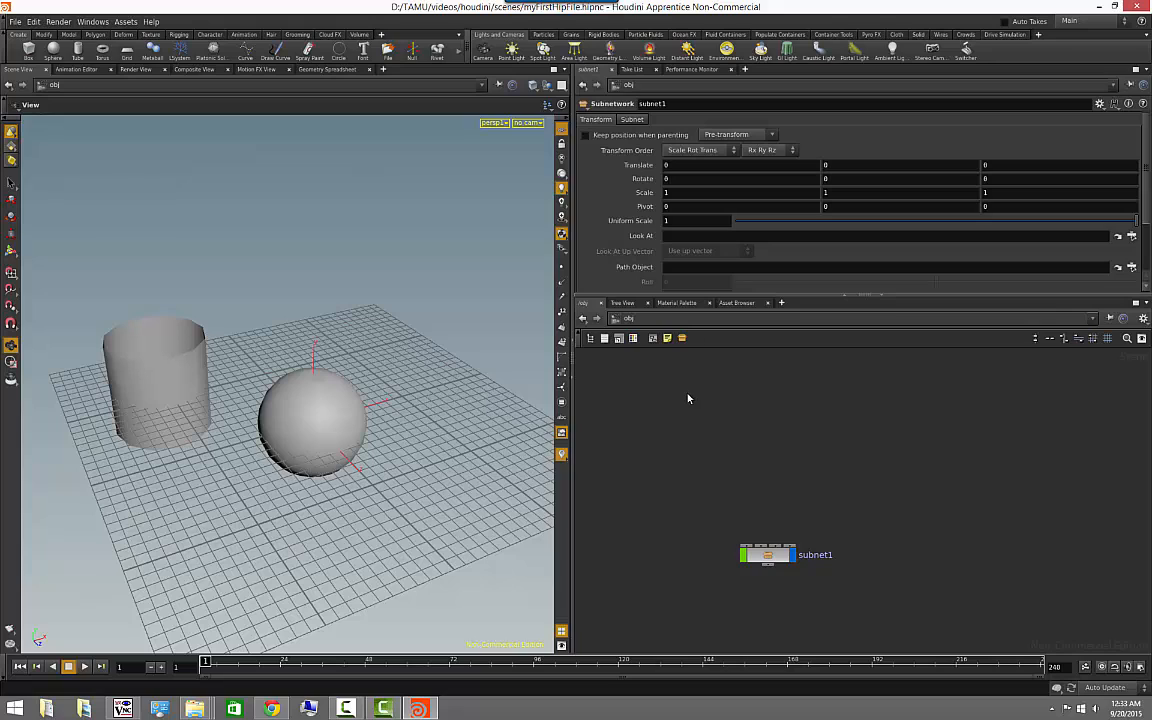
click(584, 318)
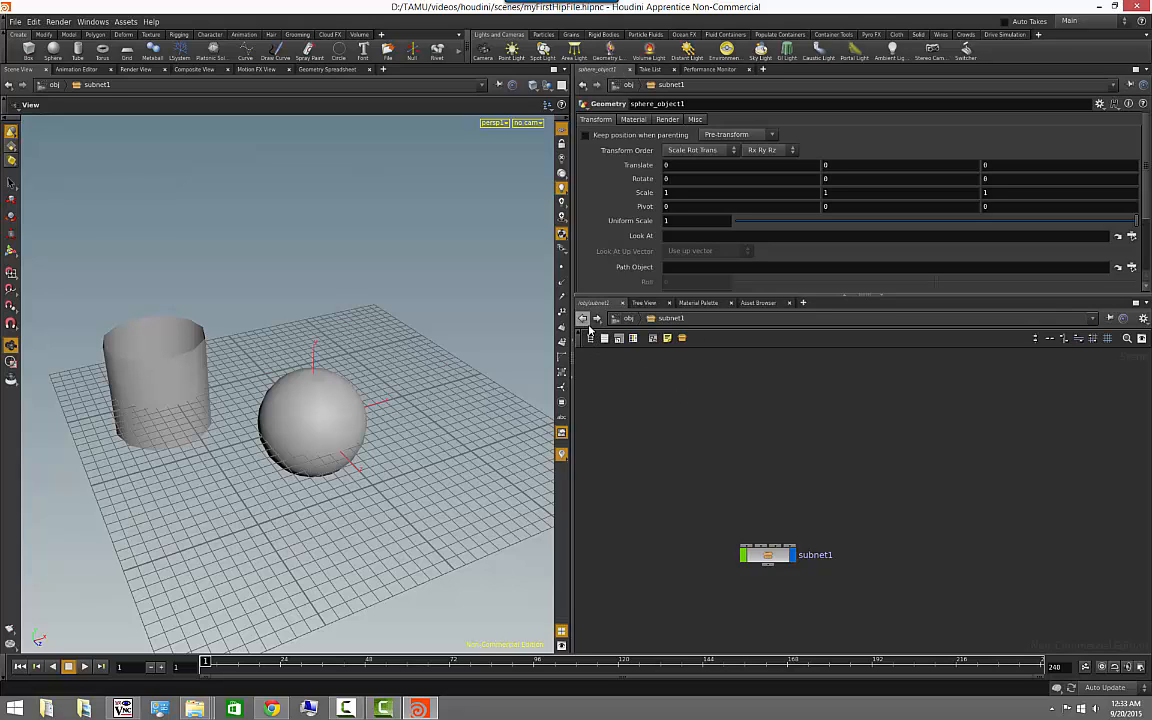
right_click(584, 318)
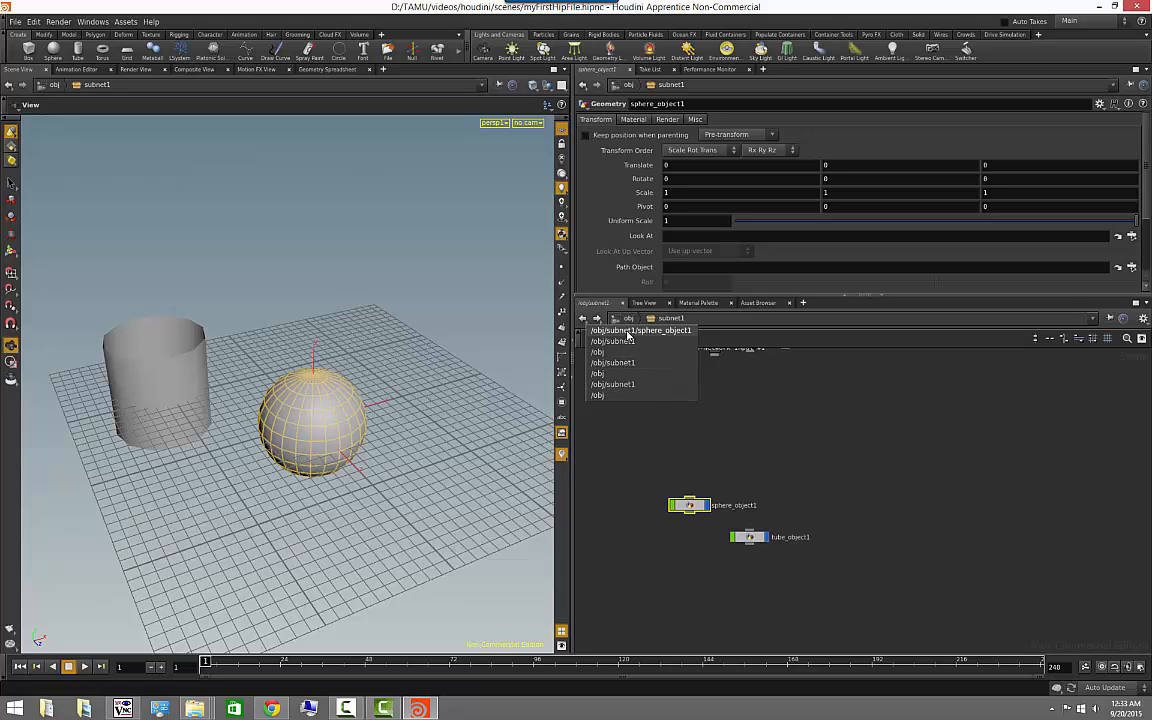
click(778, 431)
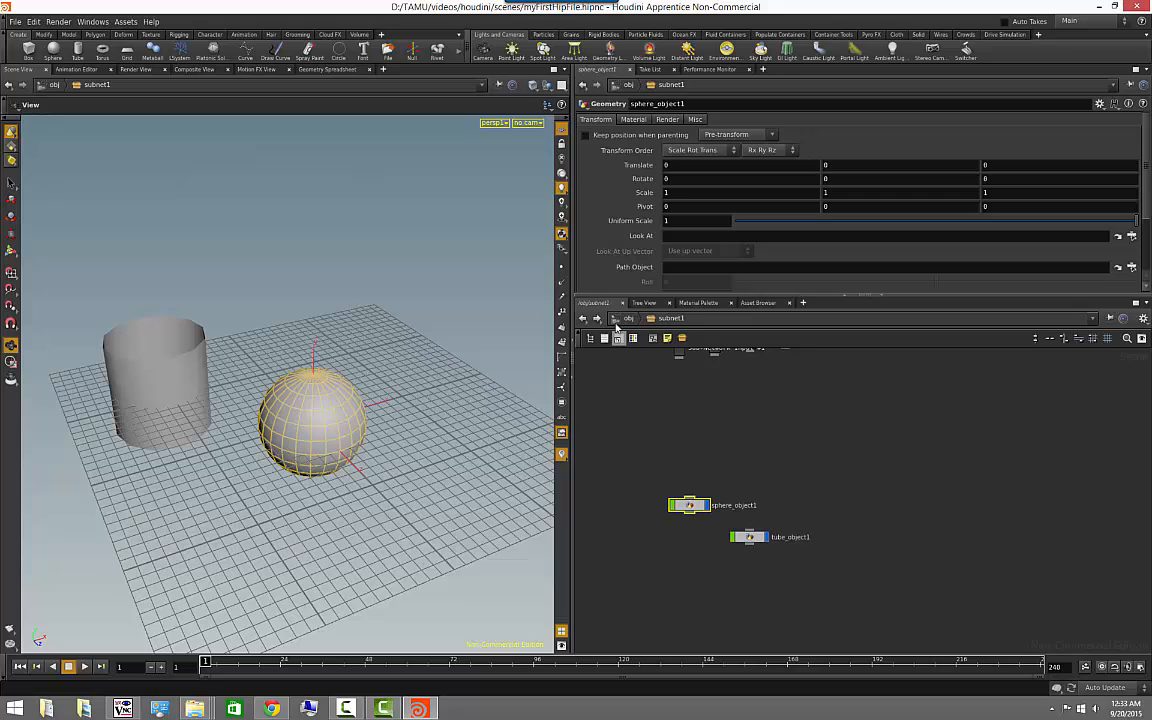
key(u)
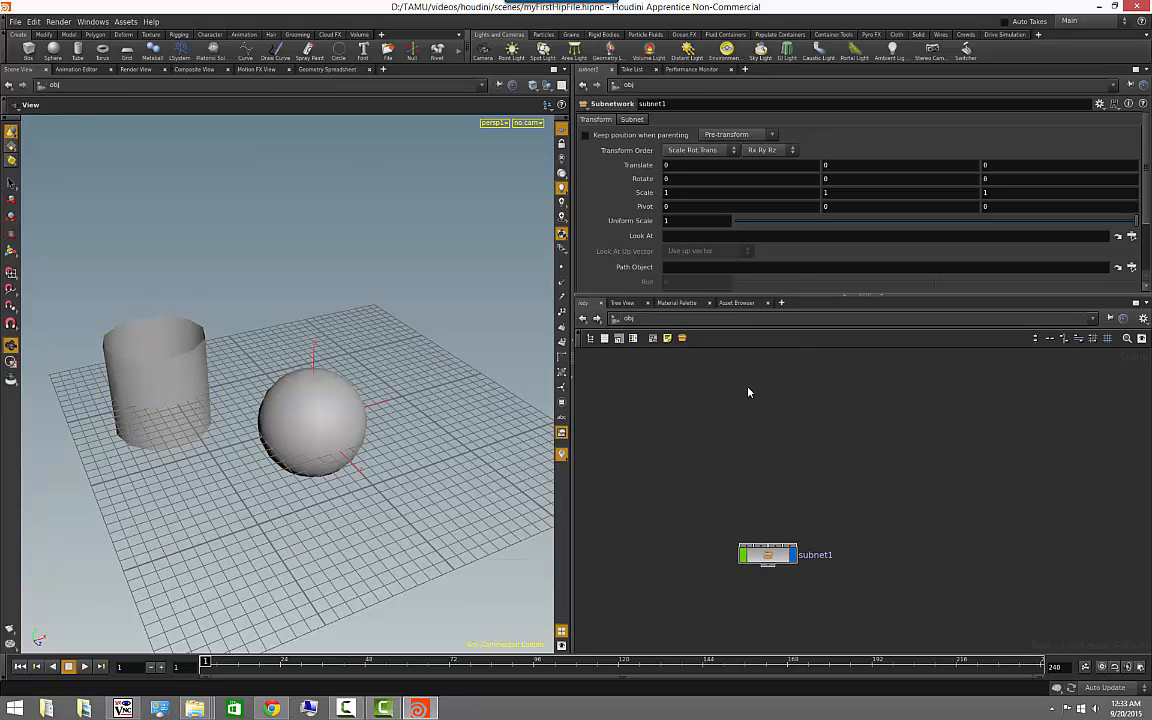
- Jump to the recently visited network /obj/subnet1/sphere_object1 and add it to the bookmarks
click(1092, 319)
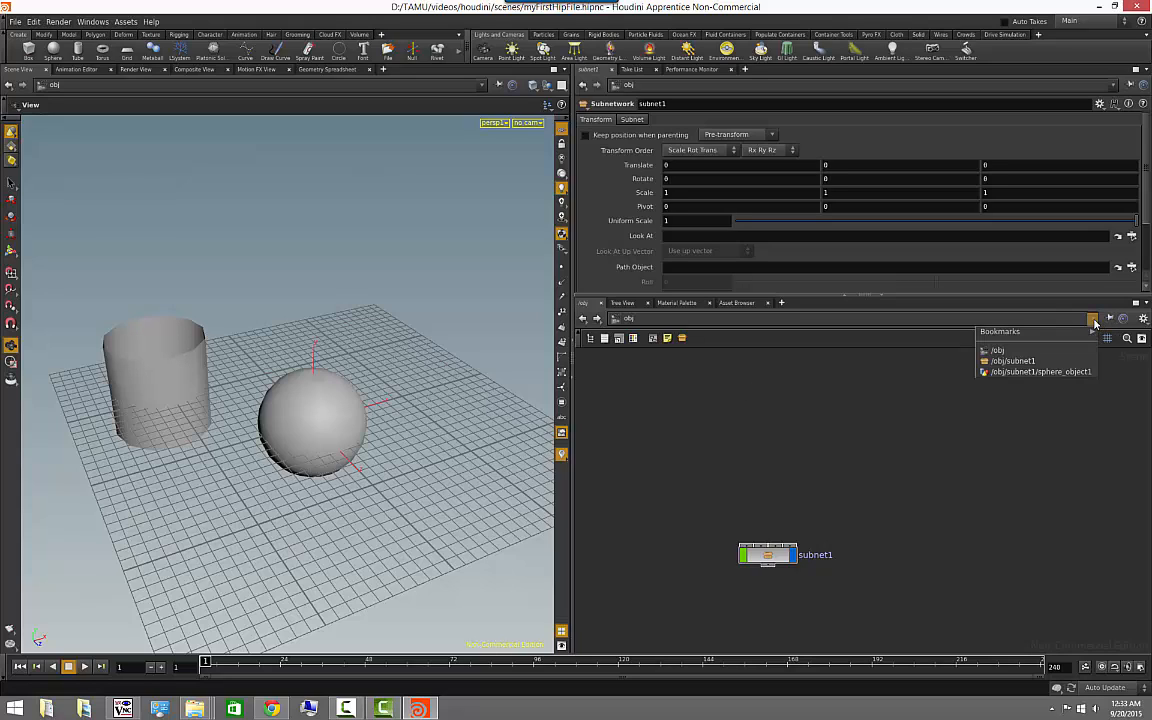
click(1050, 372)
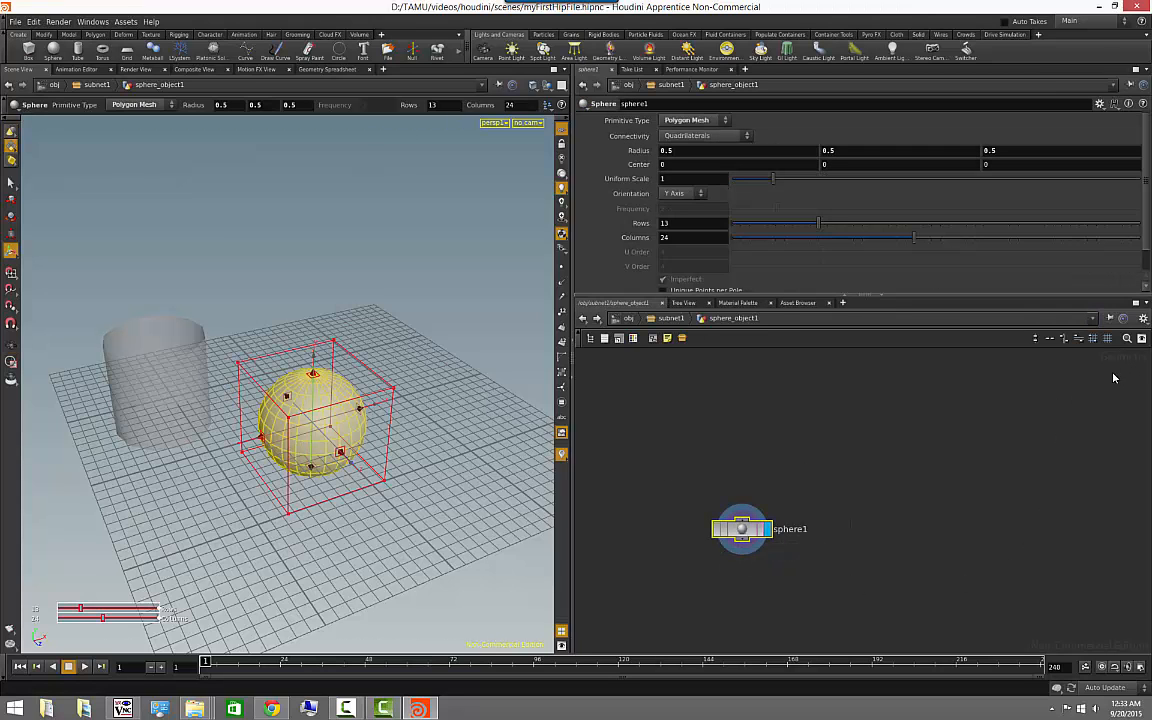
click(1093, 319)
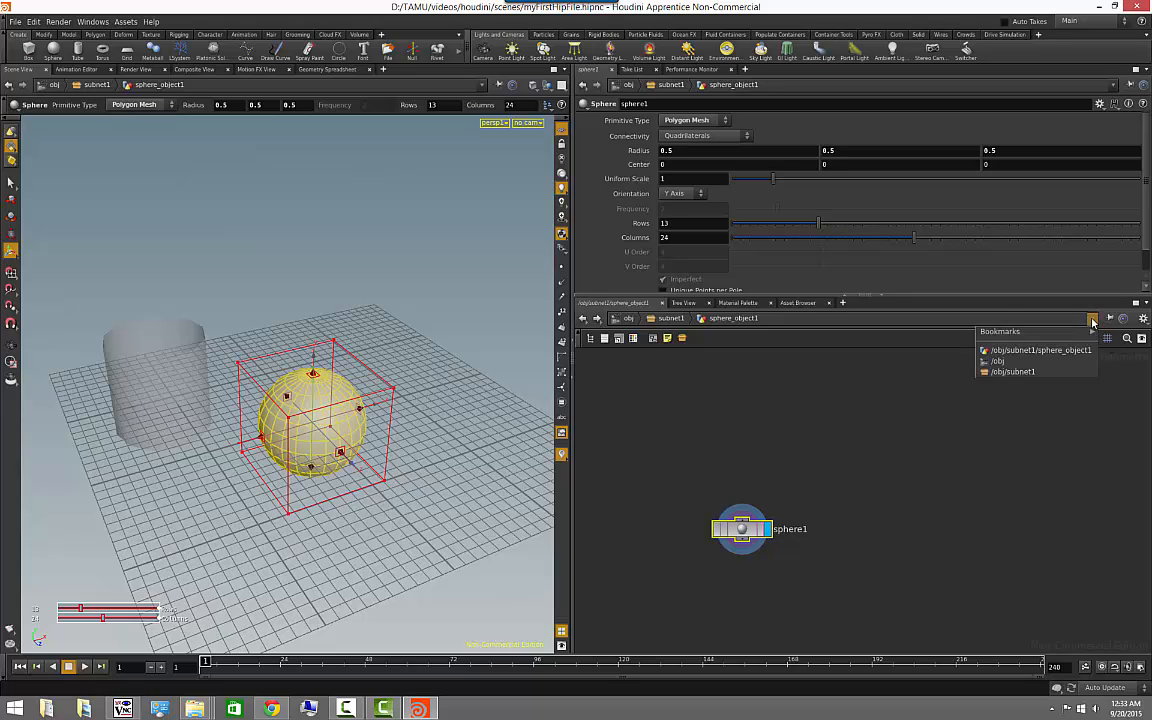
mouse_move(1077, 335)
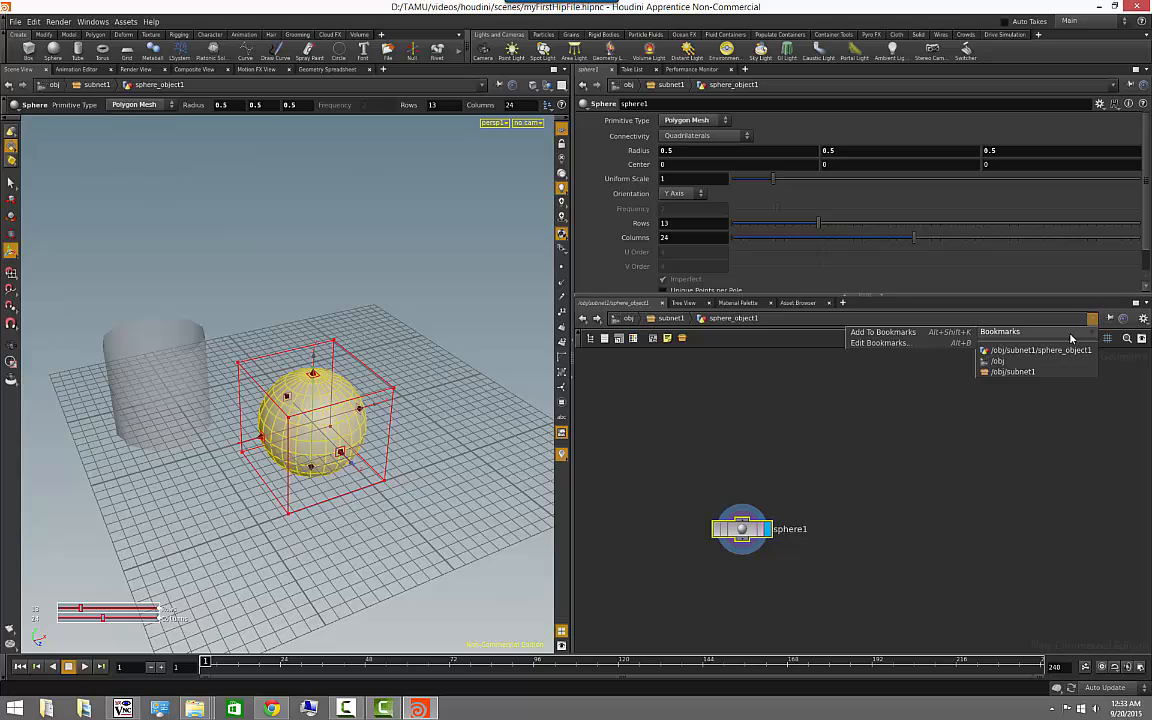
click(910, 335)
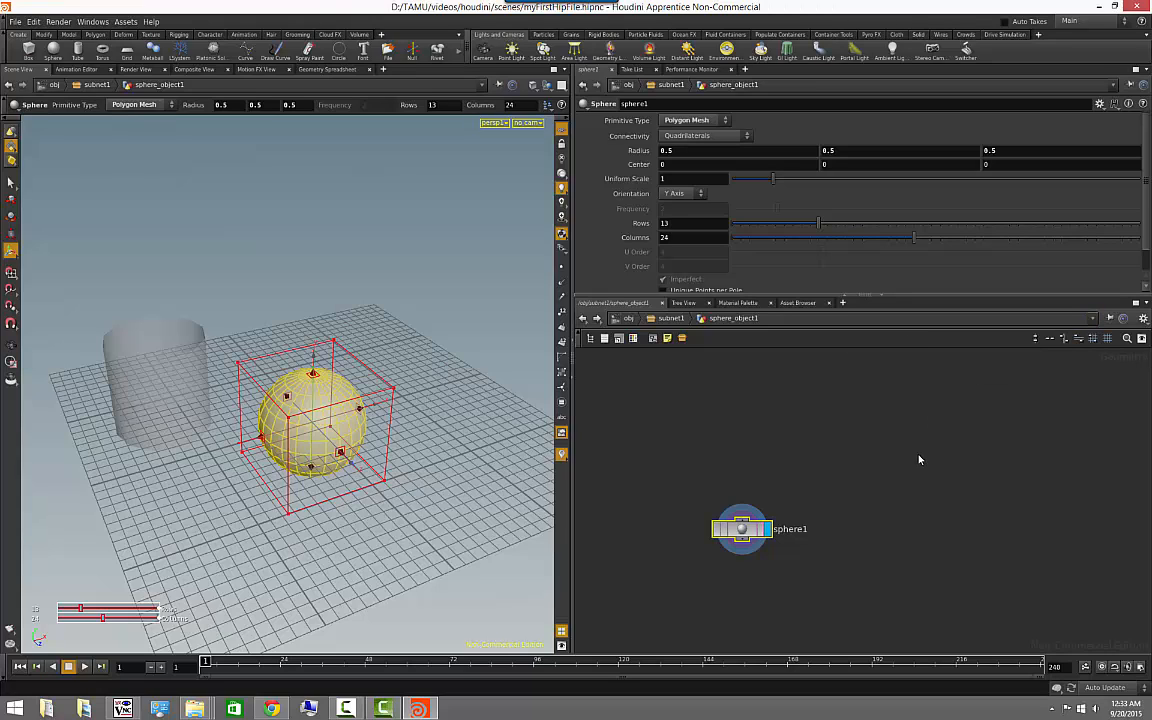
- Return to the obj level and reopen the sphere object's network through its /obj/subnet1/sphere_object1 bookmark
click(628, 318)
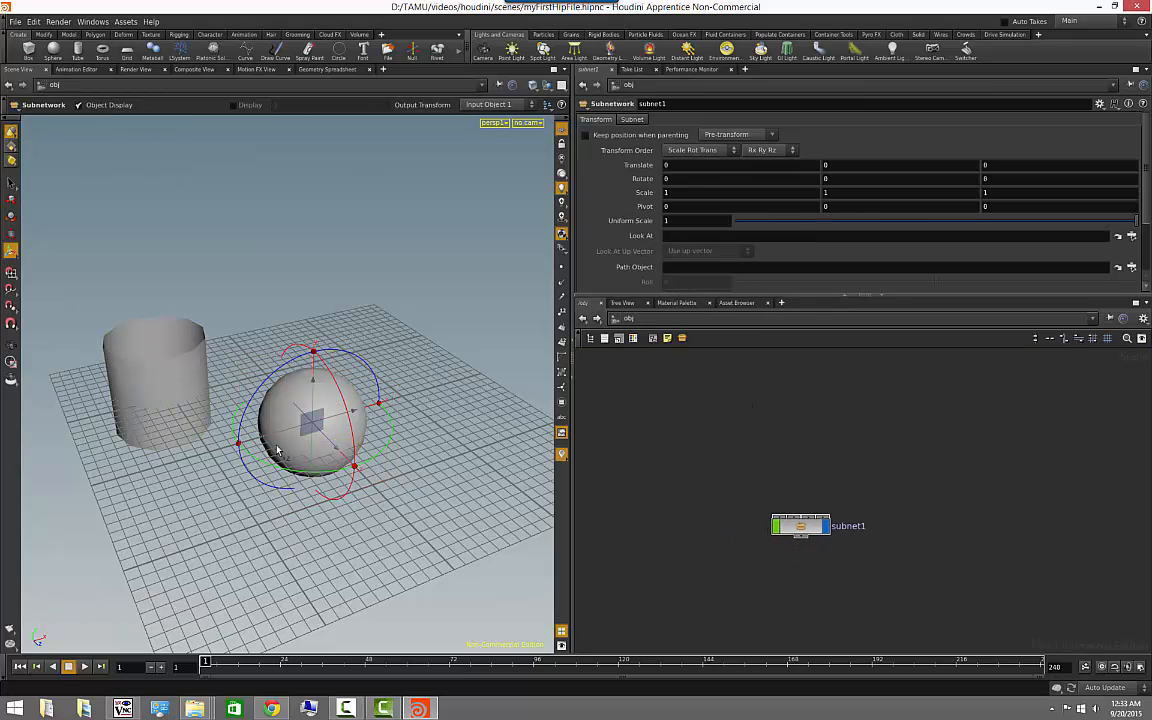
click(1093, 319)
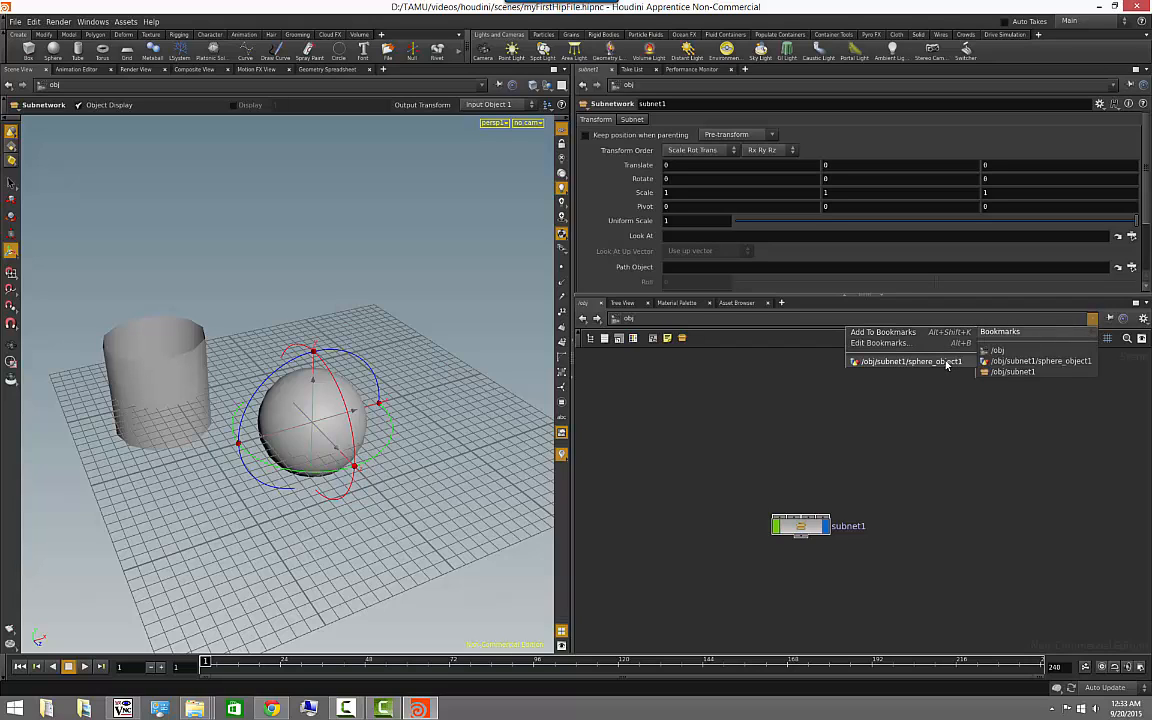
click(946, 364)
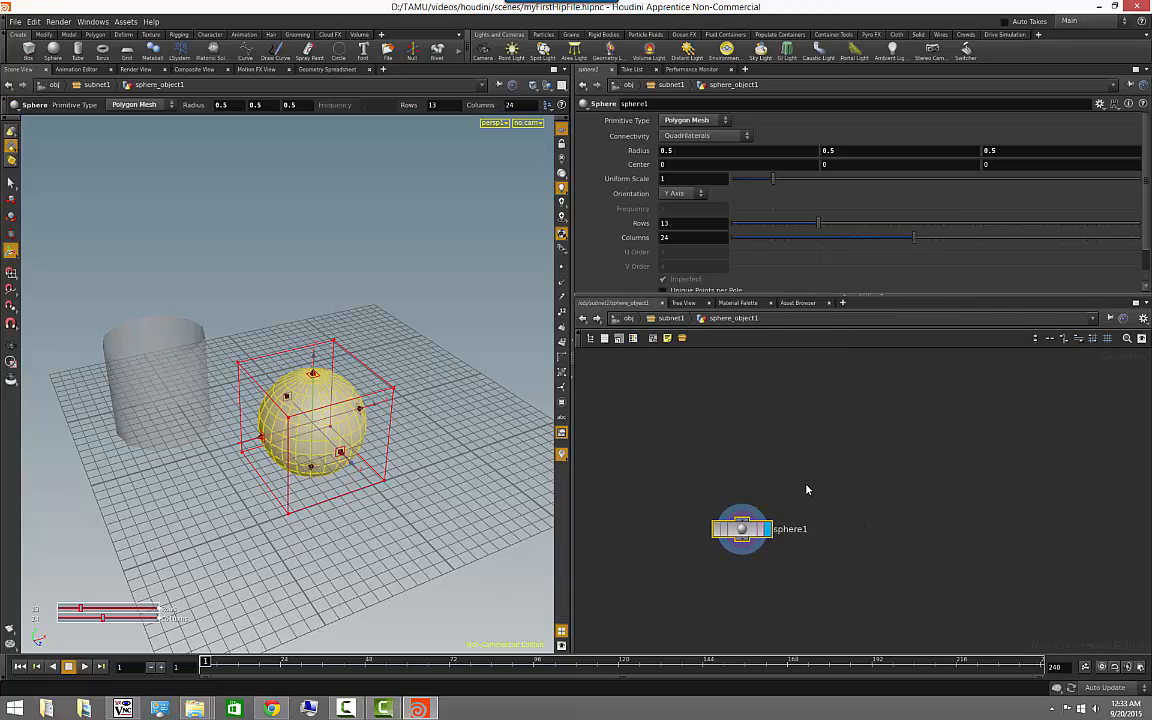
middle_drag(790, 420, 858, 397)
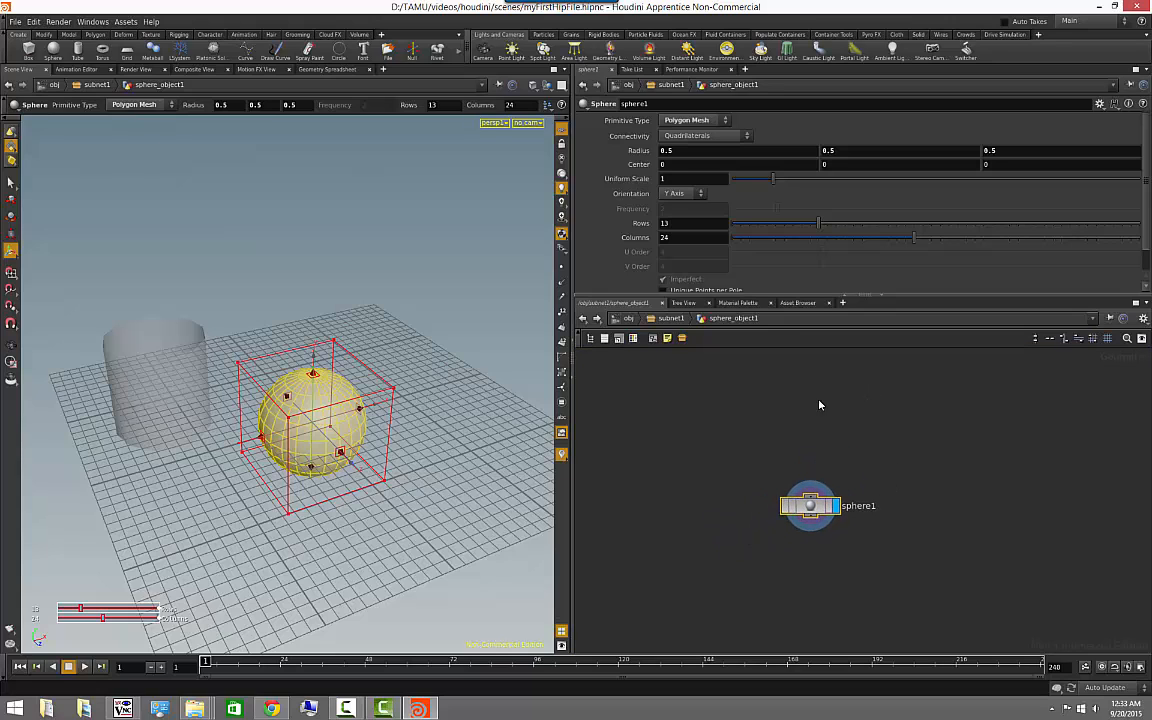
click(819, 401)
- Go back to the obj level and edit the network path as text to open /obj/subnet1
click(628, 319)
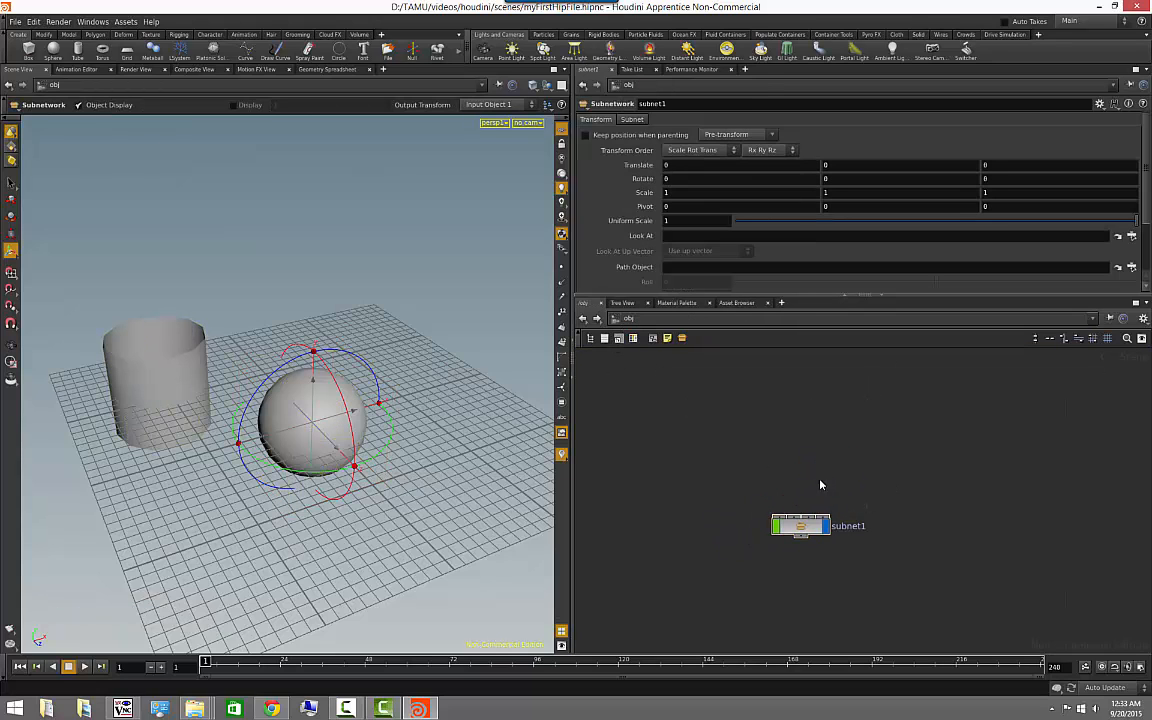
right_click(686, 325)
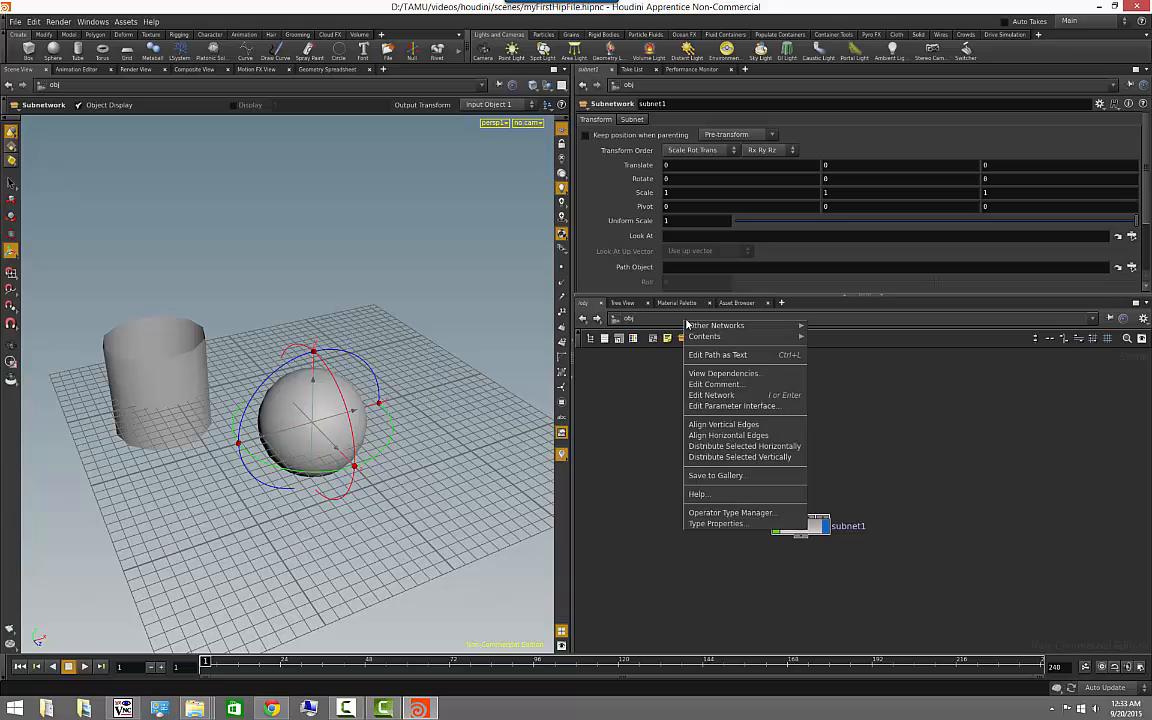
click(734, 355)
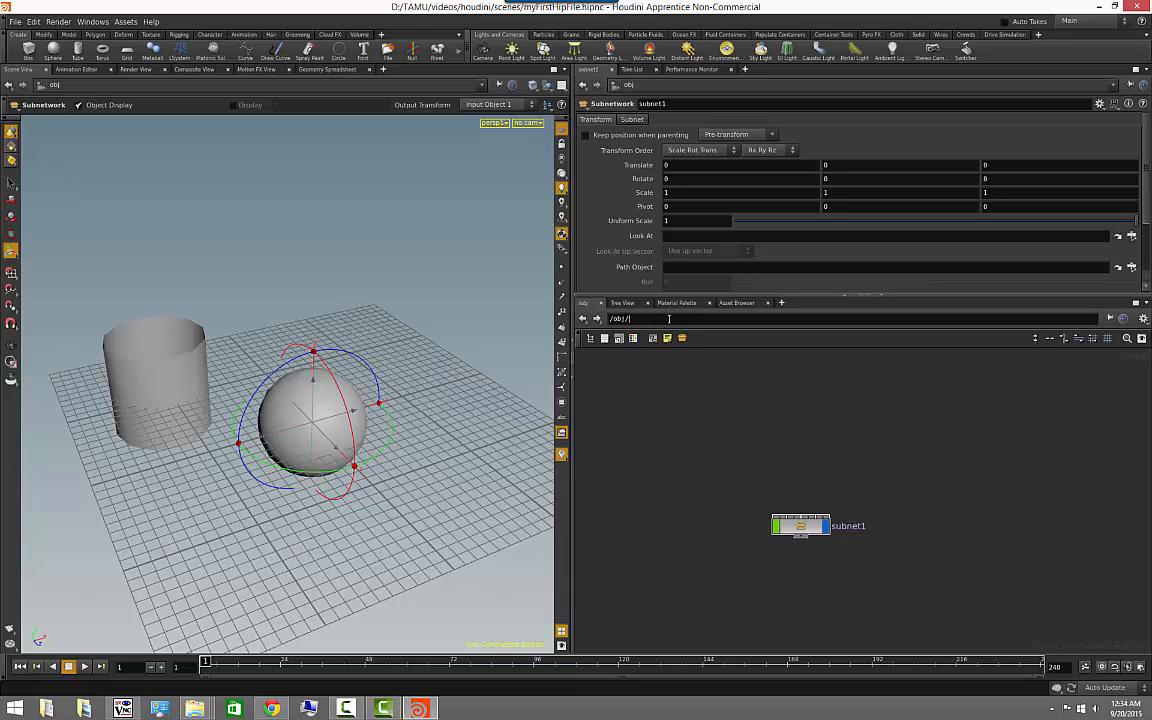
text(/subnet1)
key(Return)
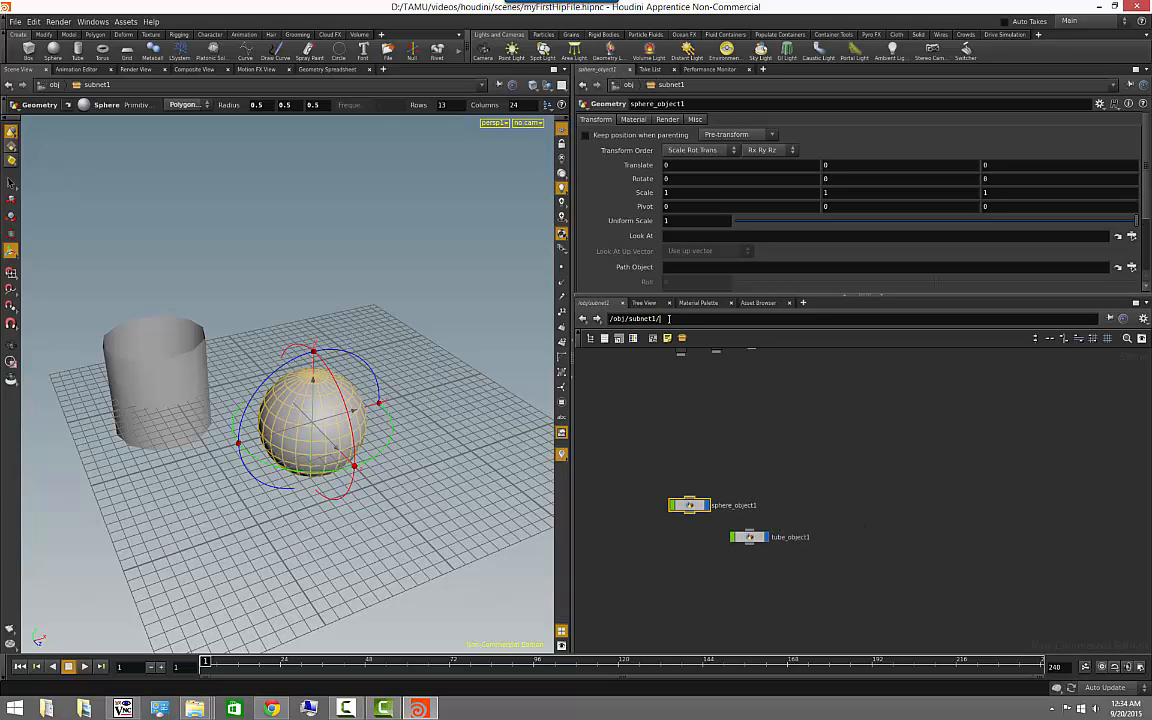
- Extend the network path text to /obj/subnet1/sphere_object1 to open the sphere object's network
text(/sphere_object1)
key(Return)
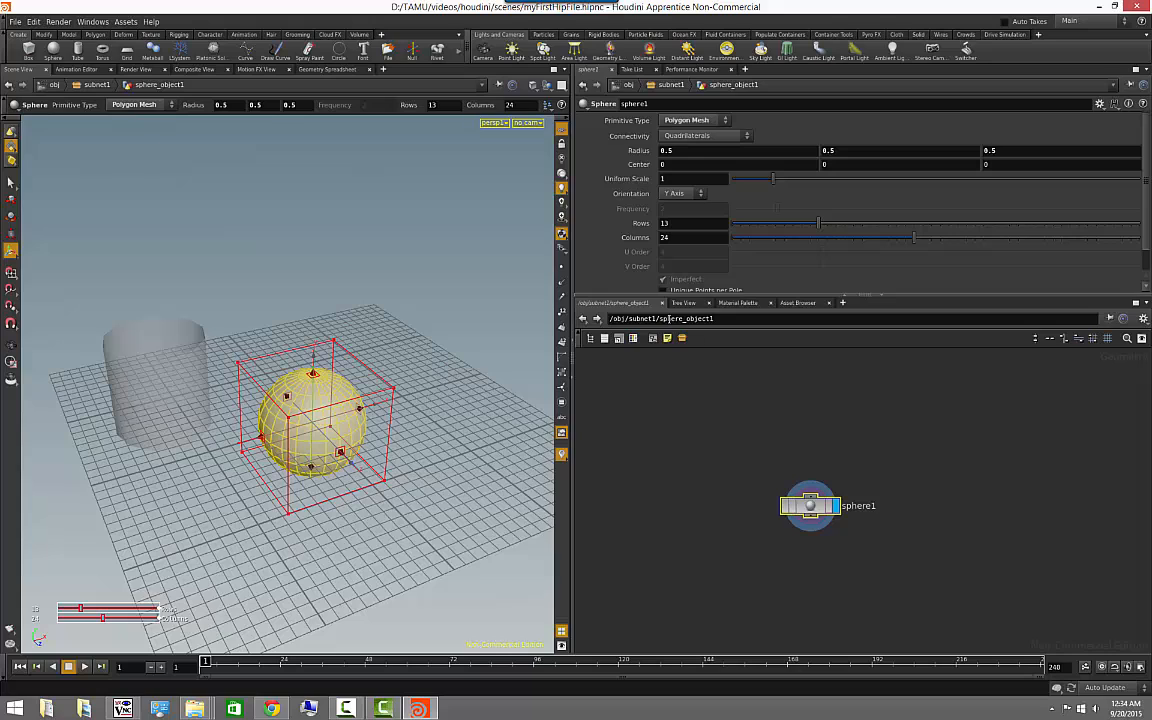
- Shorten the network path text to /obj, return to the graphical path display and clear the node selection
click(740, 448)
drag(627, 320, 880, 323)
key(BackSpace)
key(Return)
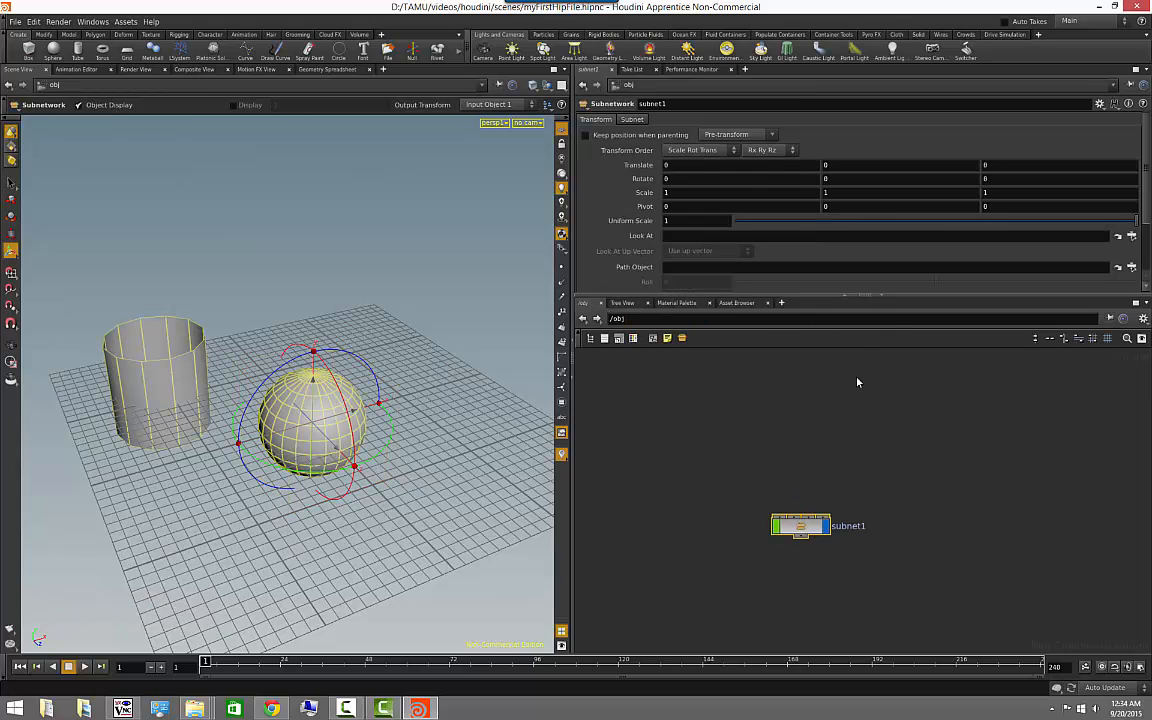
click(700, 328)
click(862, 472)
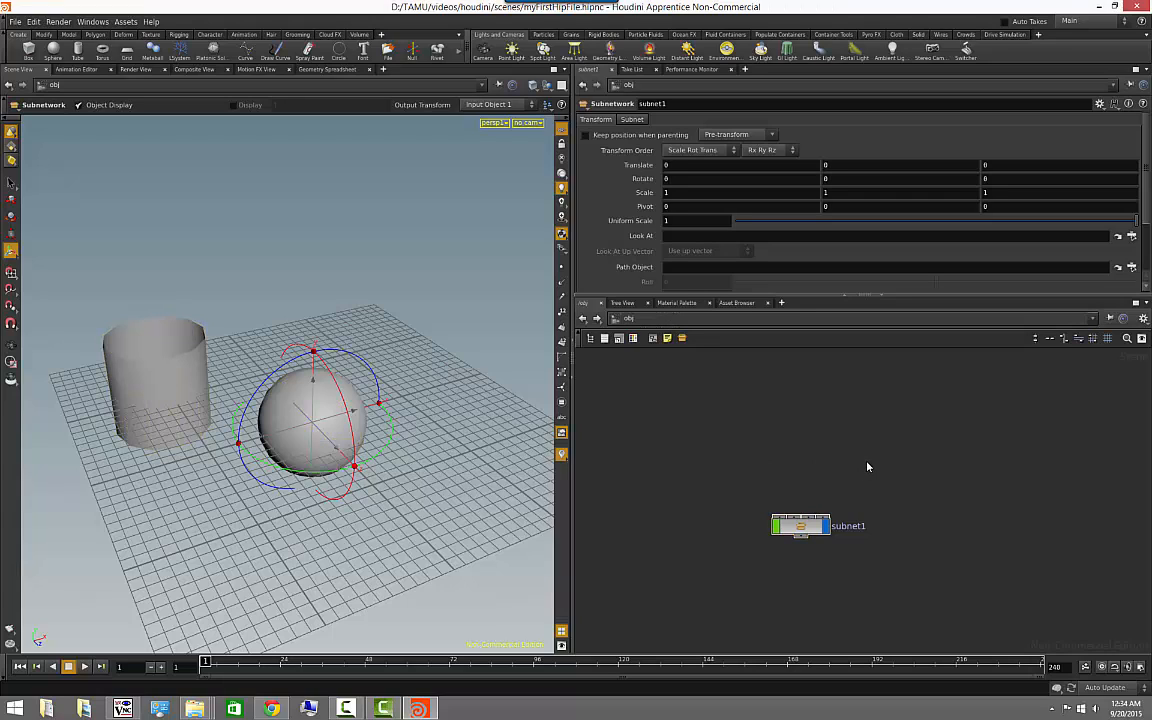
middle_drag(820, 476, 767, 407)
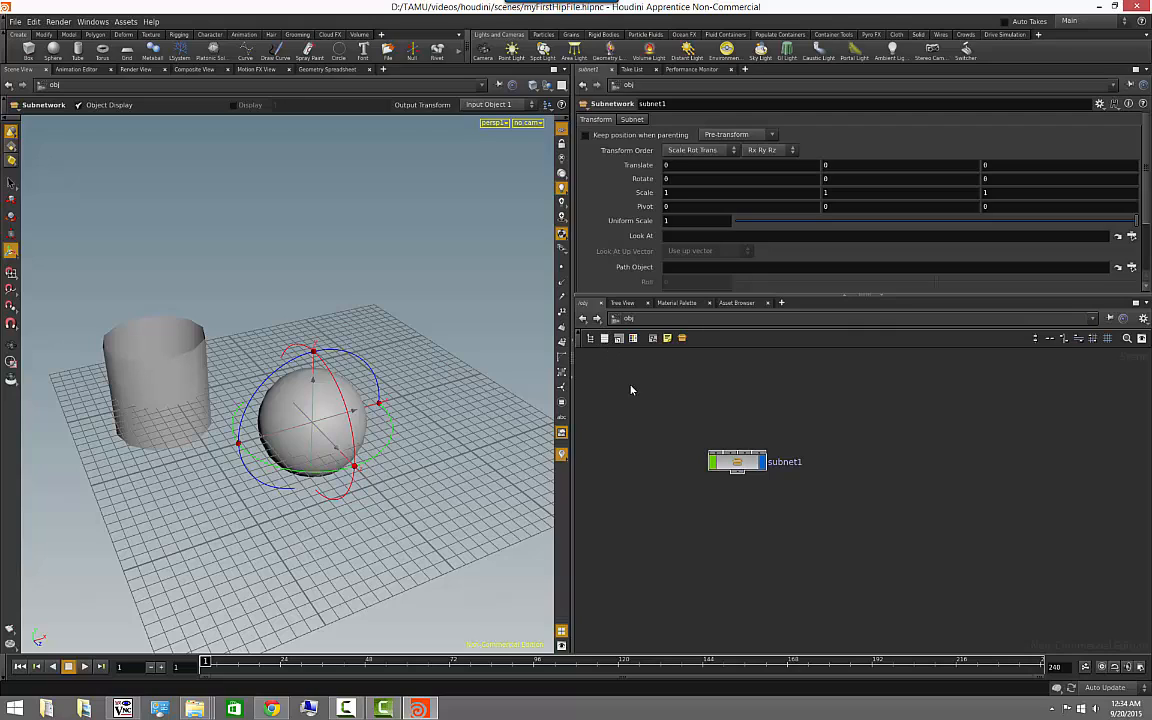
- Show the scene's tree view and expand obj, subnet1, sphere_object1 and tube_object1 down to their geometry nodes
click(624, 304)
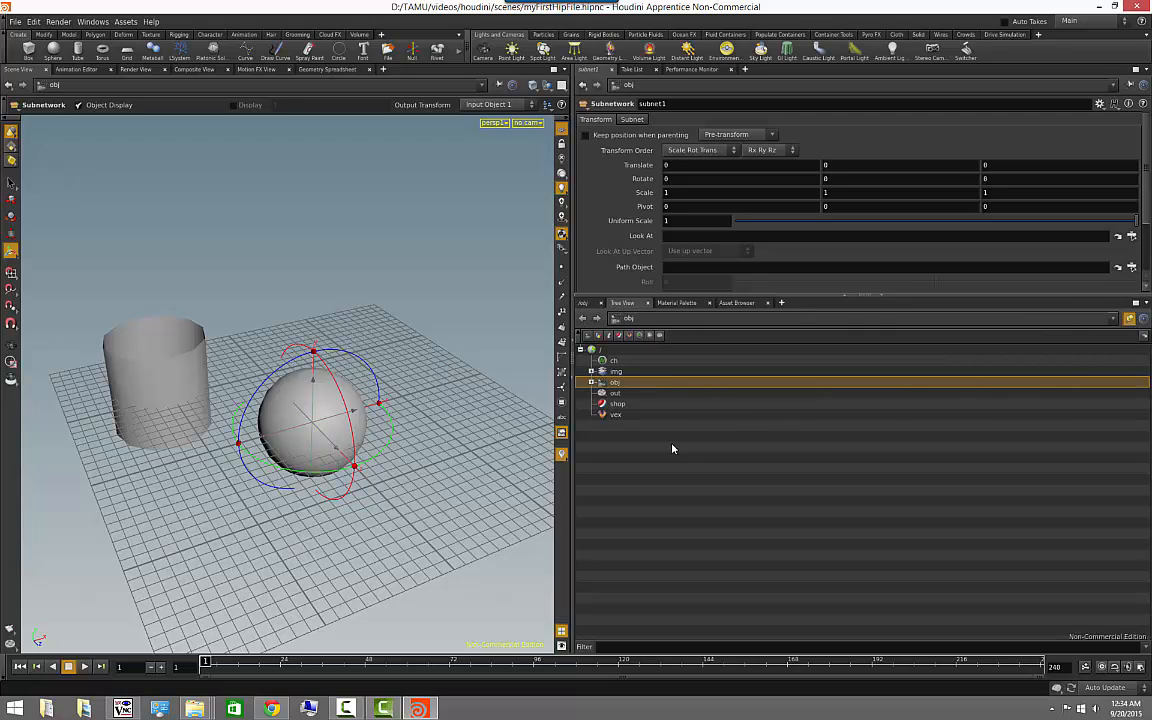
click(591, 382)
click(602, 393)
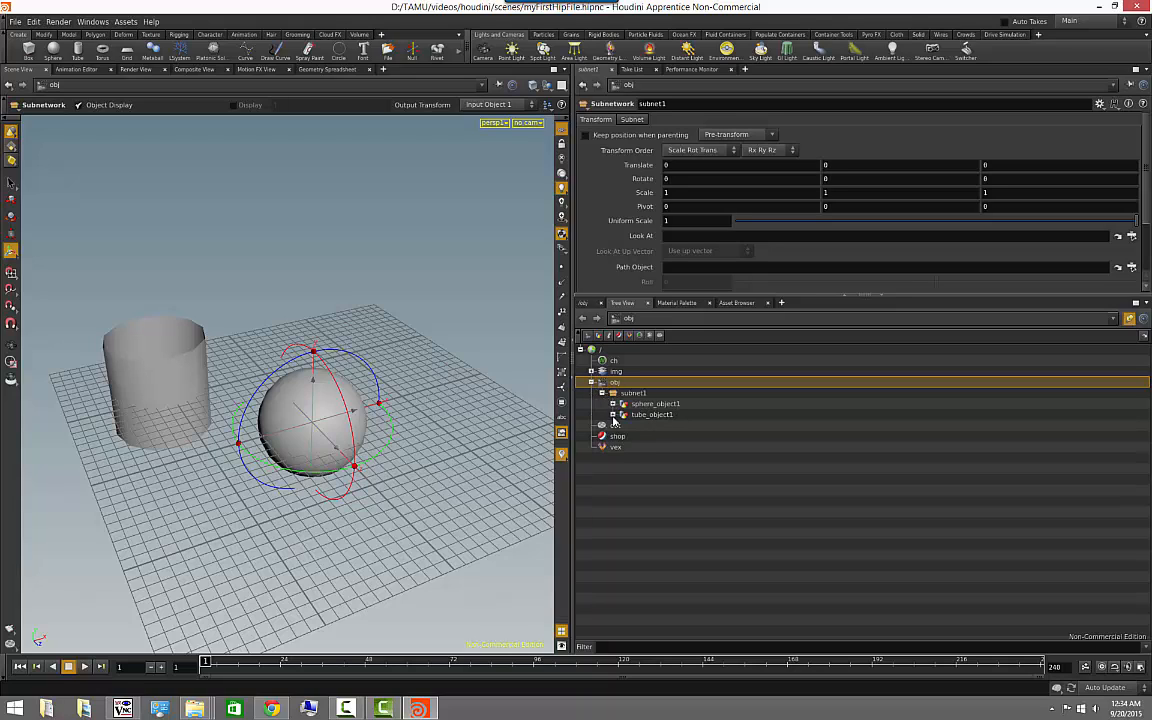
click(612, 414)
click(612, 403)
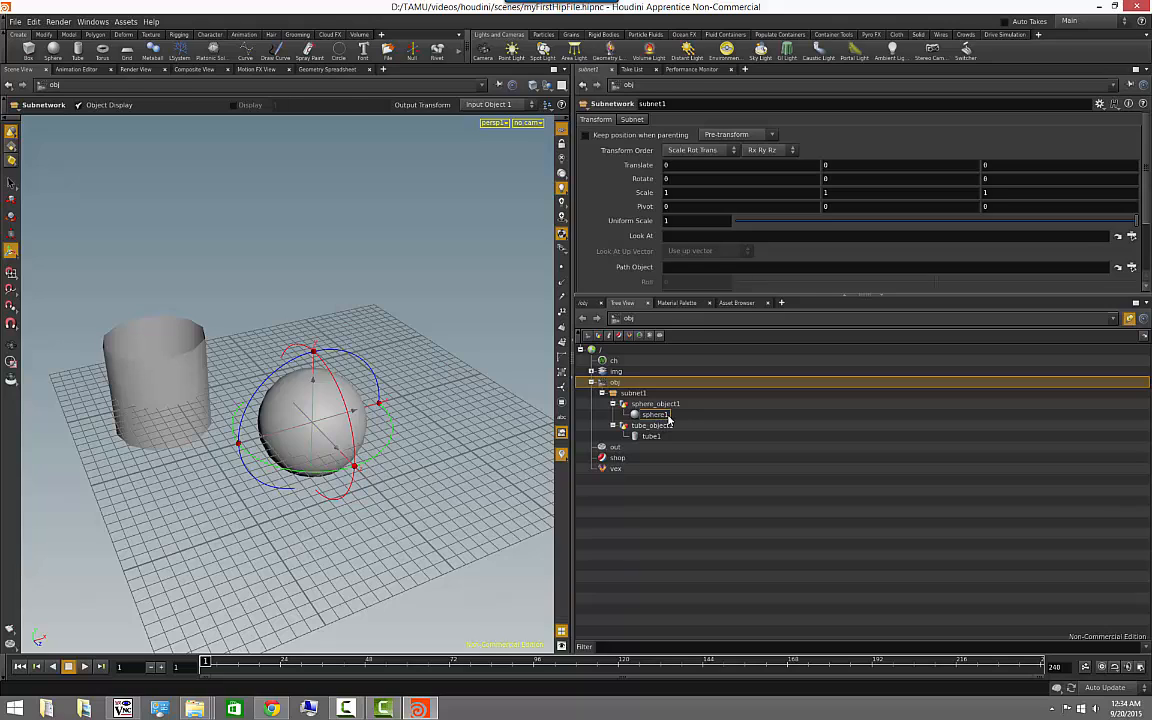
- Step through sphere1, sphere_object1 and subnet1 in the scene tree to examine each node's level and parameters
click(652, 414)
click(640, 402)
click(631, 393)
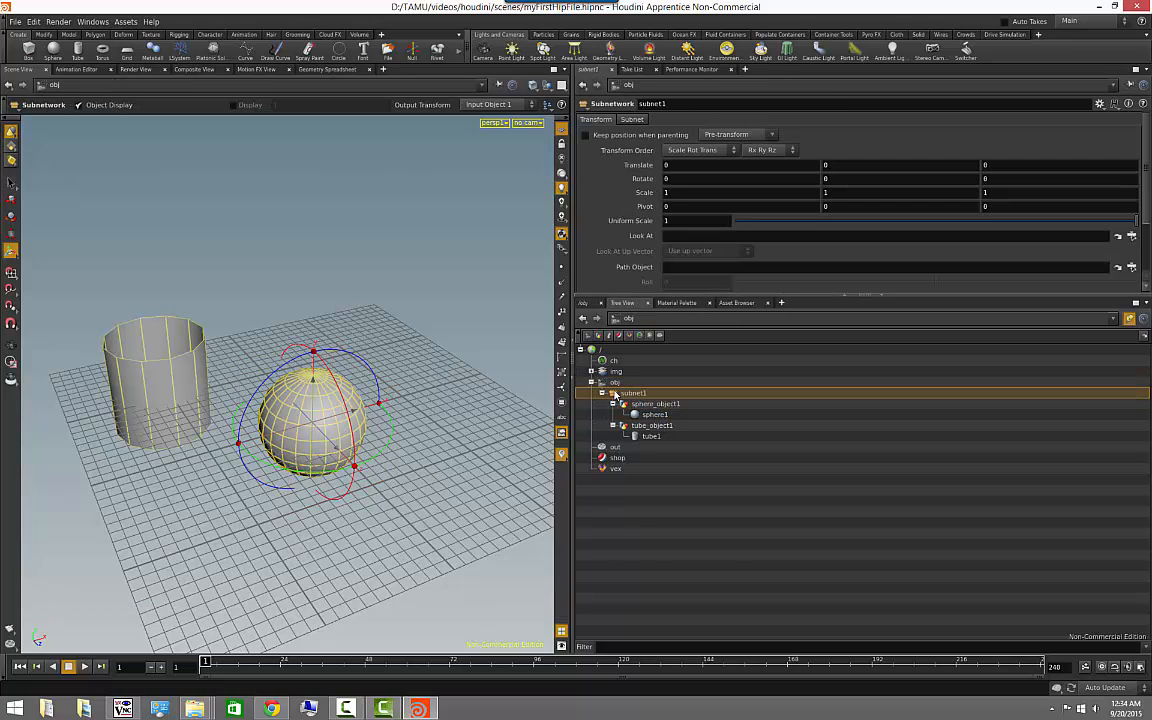
click(650, 403)
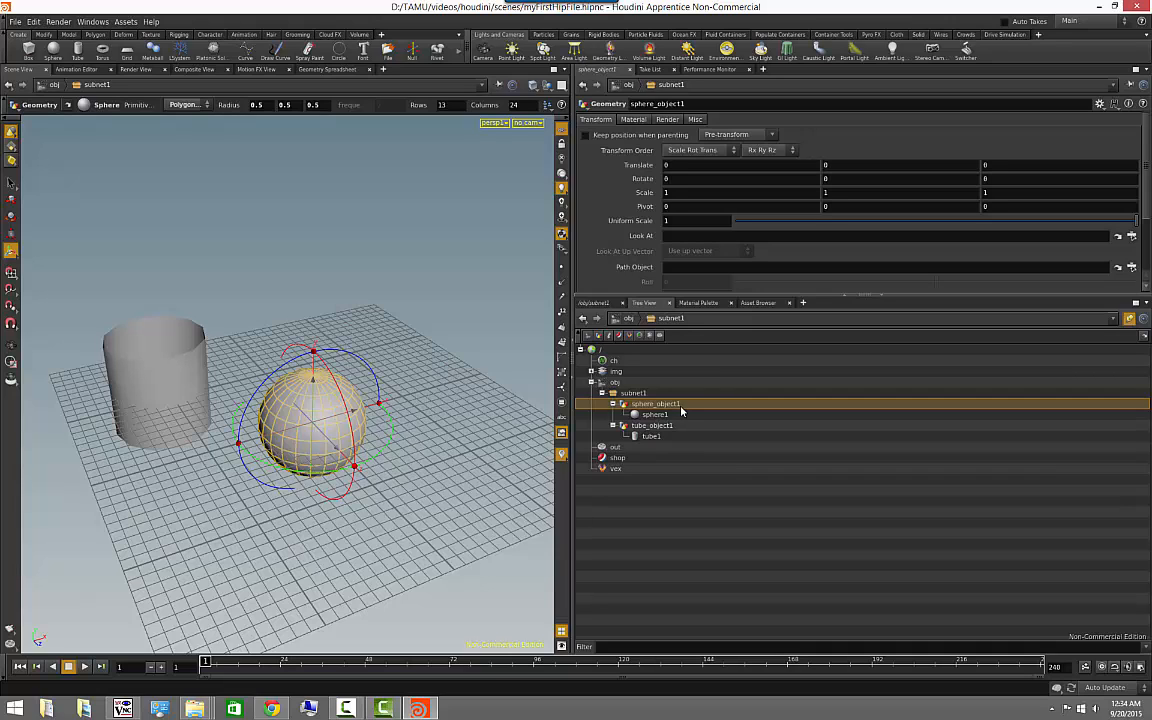
click(676, 414)
click(672, 404)
click(634, 394)
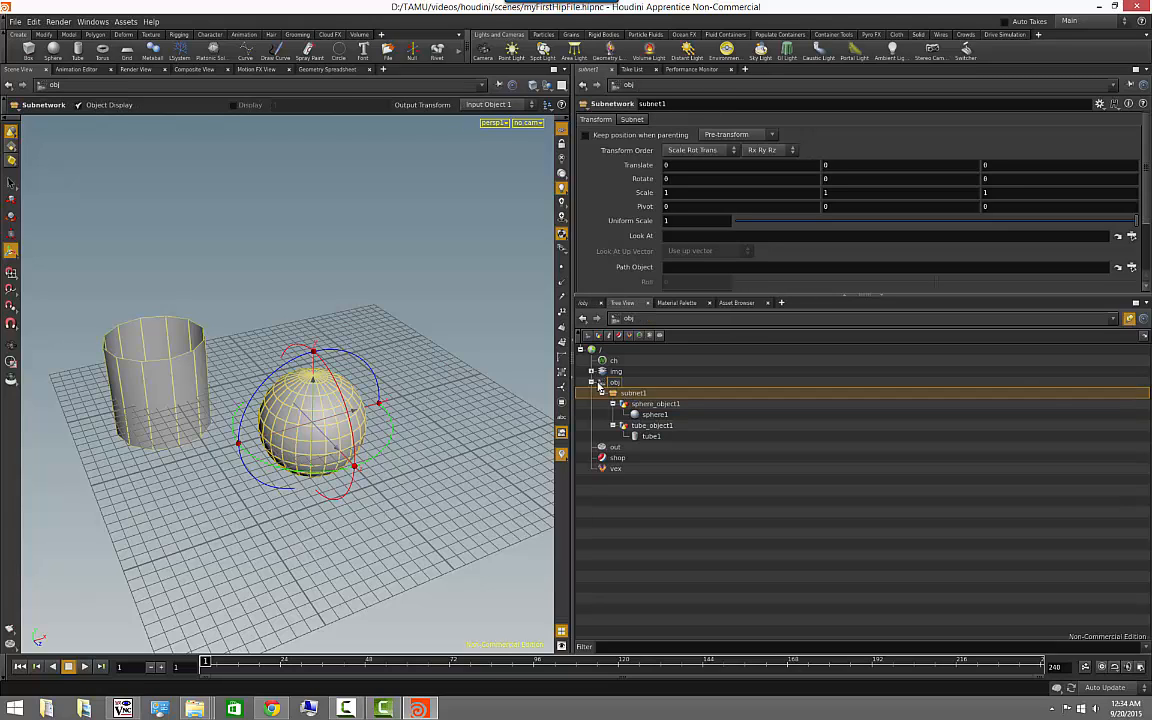
- Collapse the obj branch in the tree and return to the obj network view with nothing selected
click(600, 383)
click(591, 384)
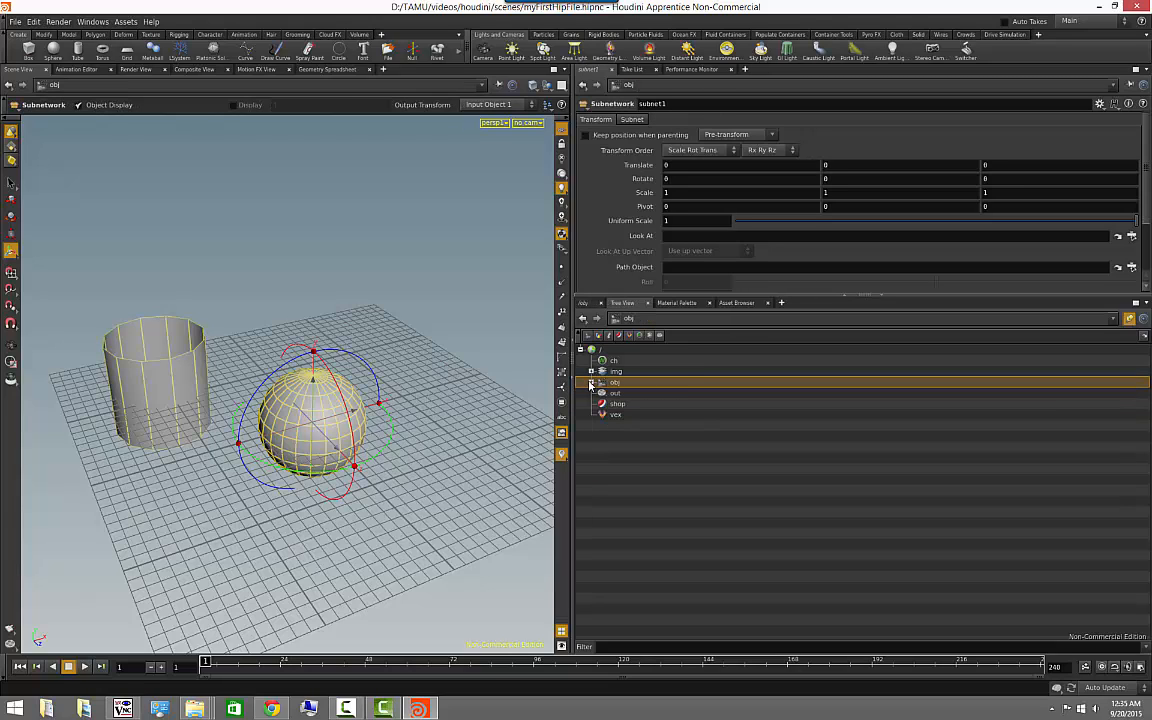
click(586, 303)
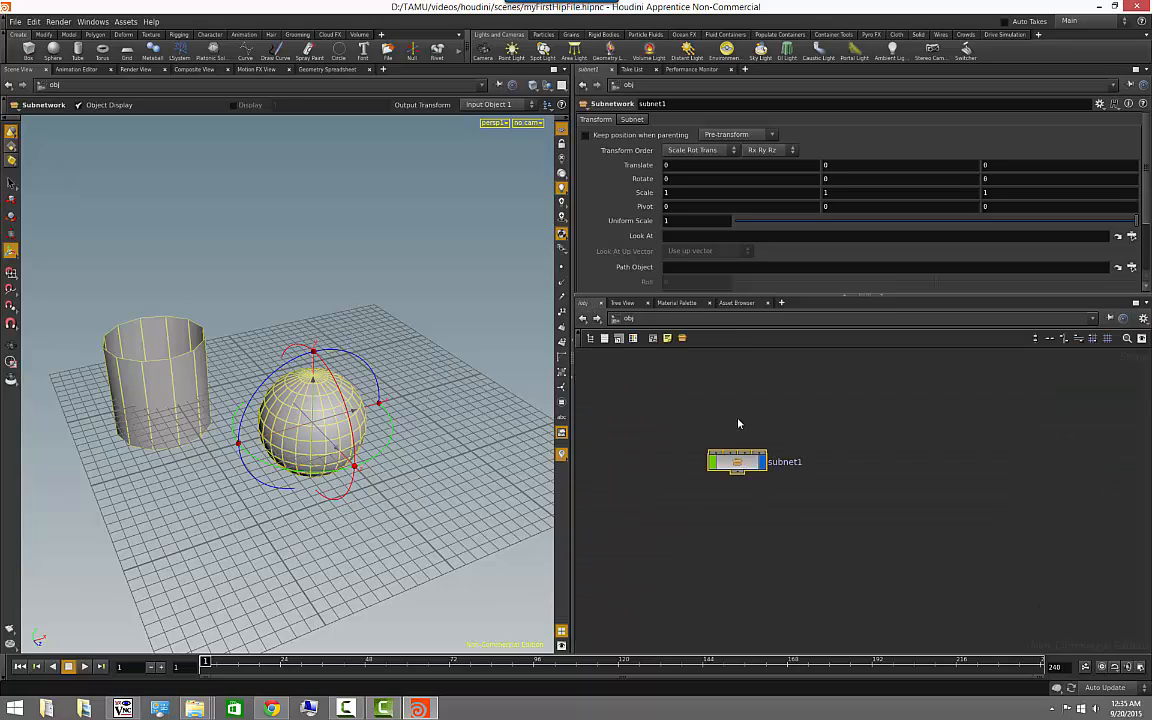
click(665, 373)
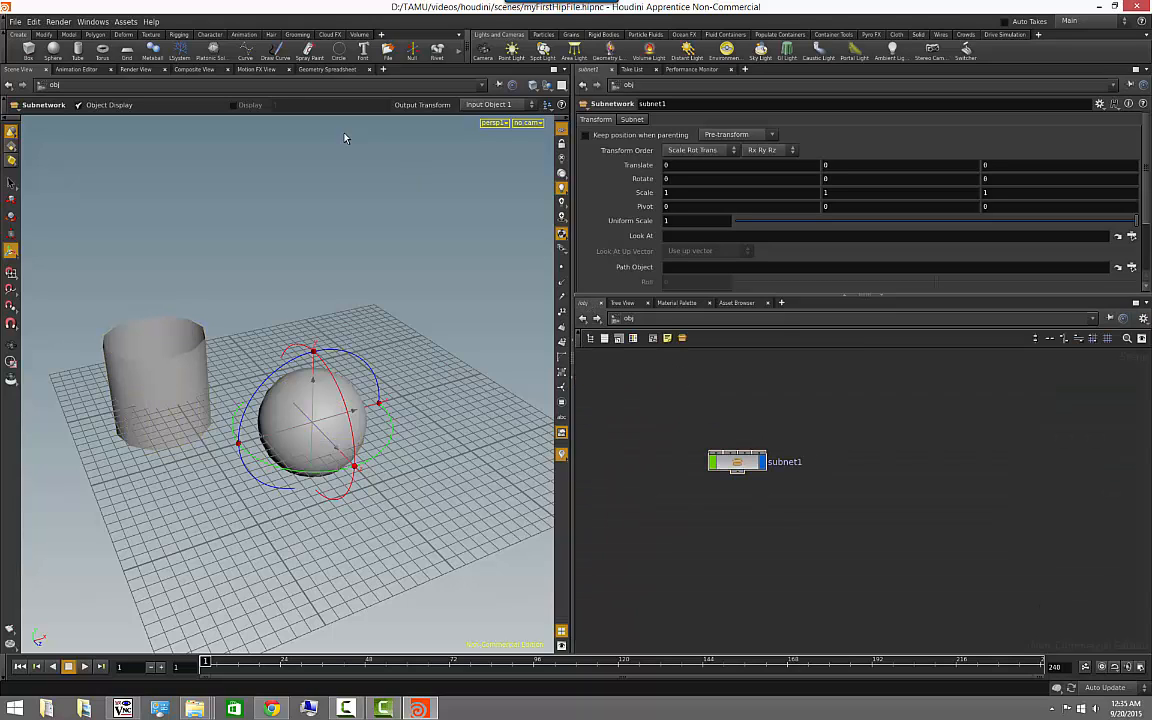
- Open an Hscript Textport, list the root networks with ls and enter obj with cd obj
click(90, 22)
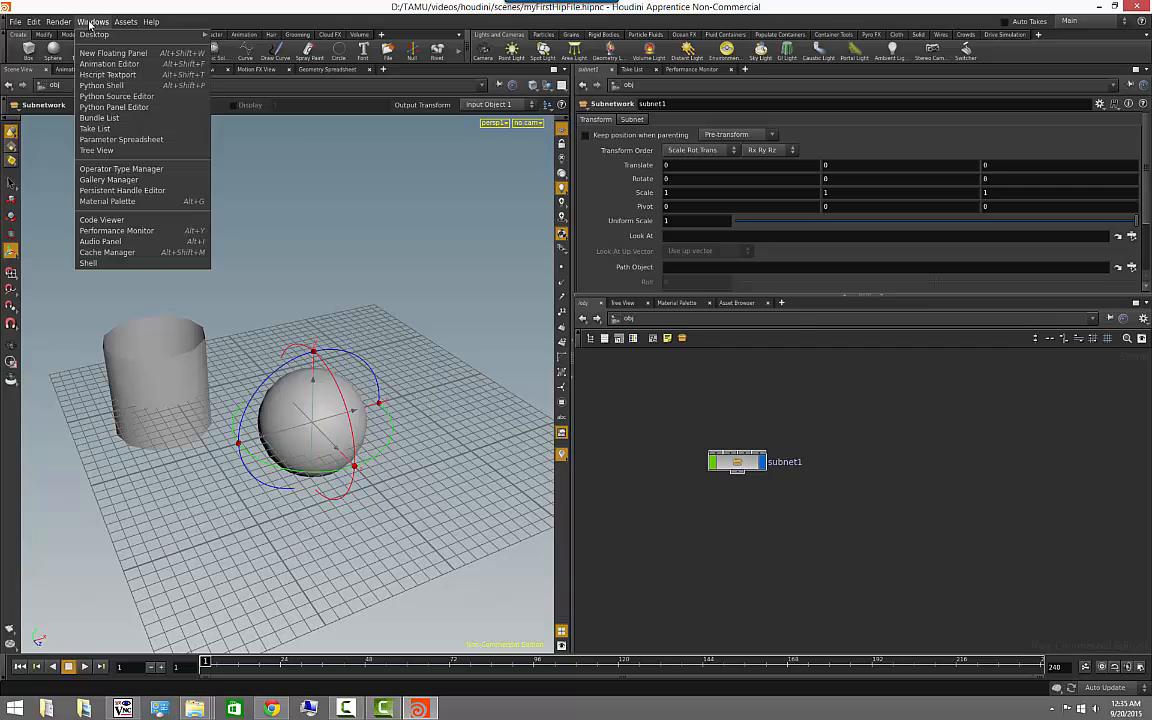
click(115, 74)
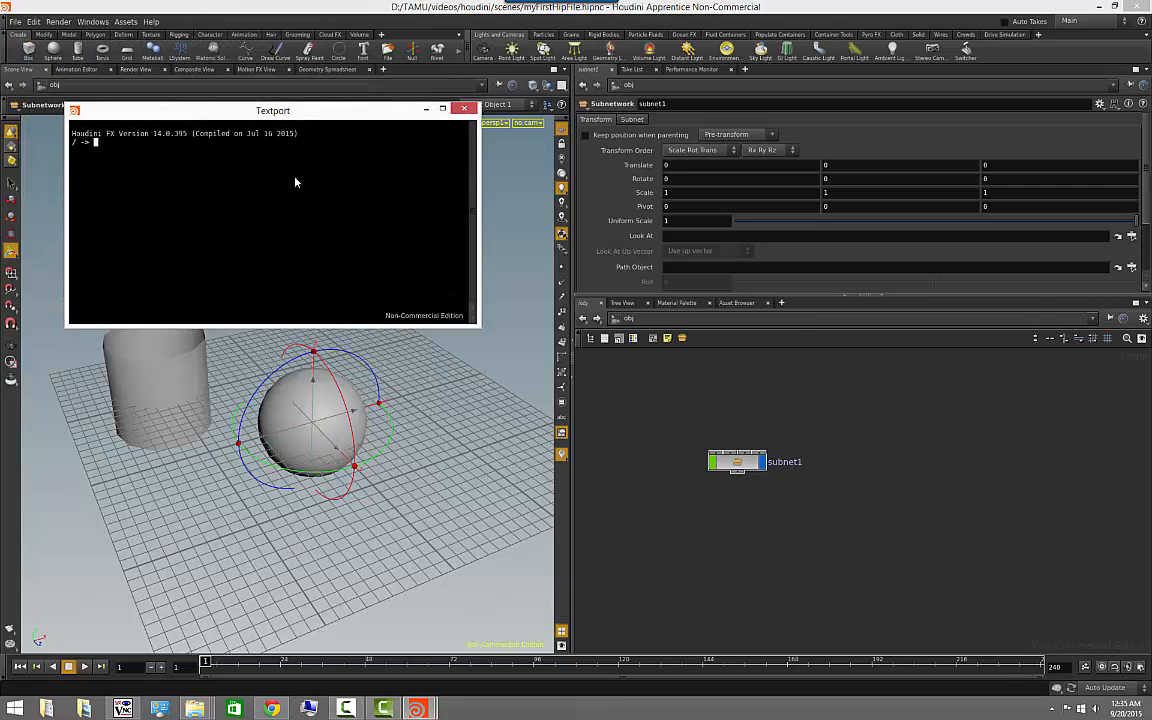
drag(183, 236, 234, 87)
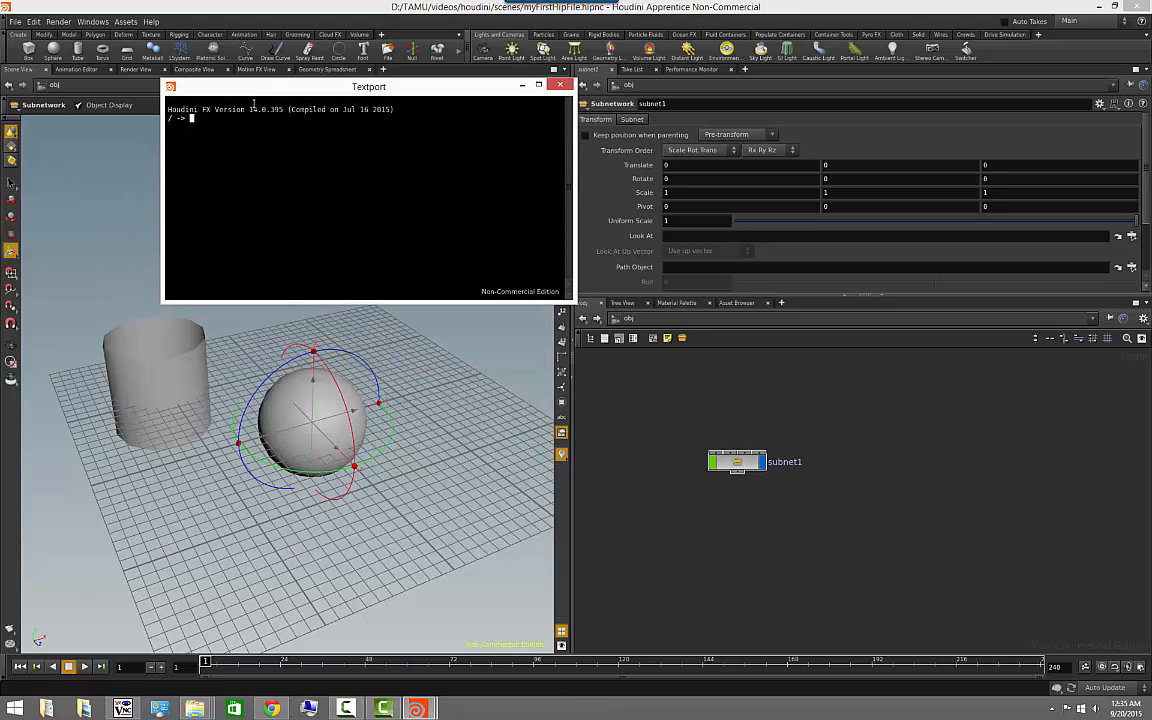
text(ls)
key(Return)
text(cd obj)
key(Return)
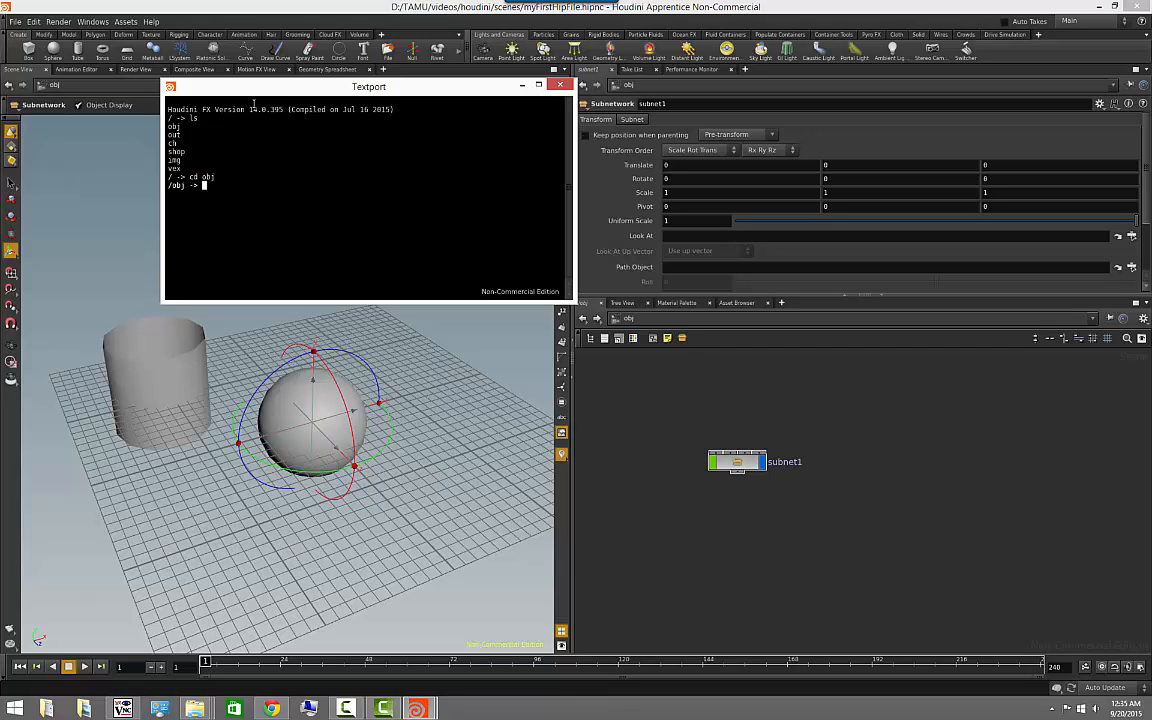
- List the contents of obj with ls in the Textport and change into the subnetwork with cd subnet1
text(cd)
key(BackSpace)
key(BackSpace)
key(BackSpace)
text(ls)
key(Return)
text(cd )
text(ubnet)
key(BackSpace)
key(BackSpace)
key(BackSpace)
key(BackSpace)
key(BackSpace)
text(subnet1)
key(Return)
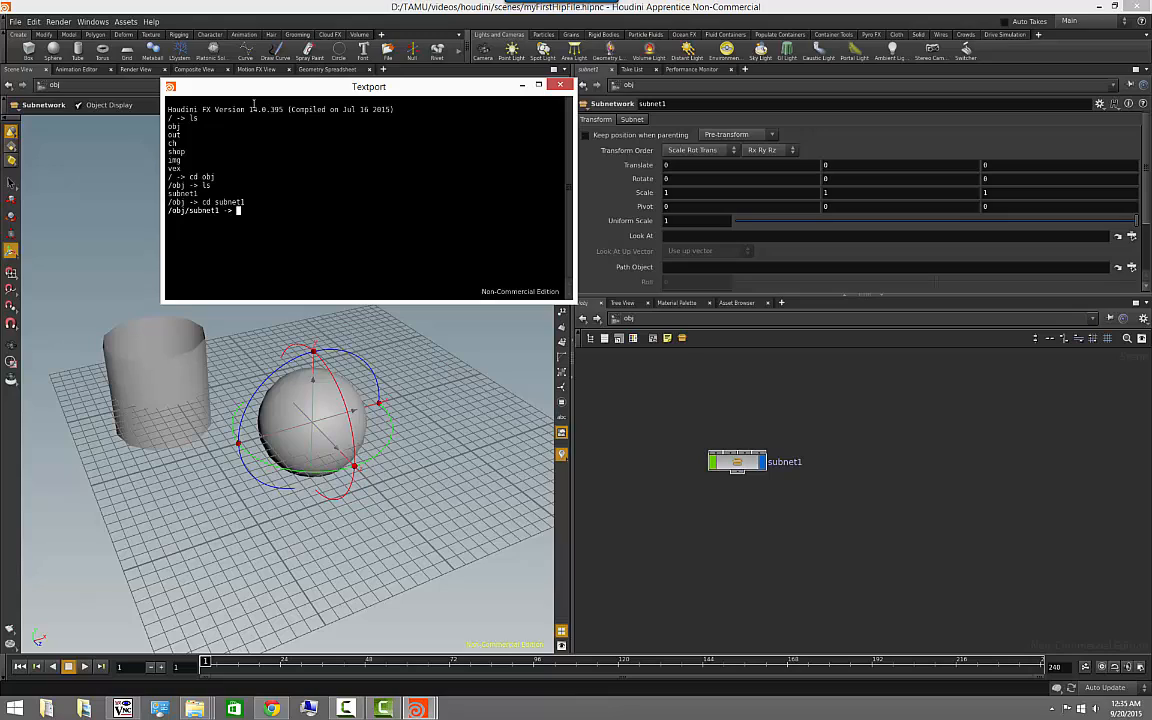
- Go back up one level in the Textport with cd .. and close the Textport
text(cd..)
key(Return)
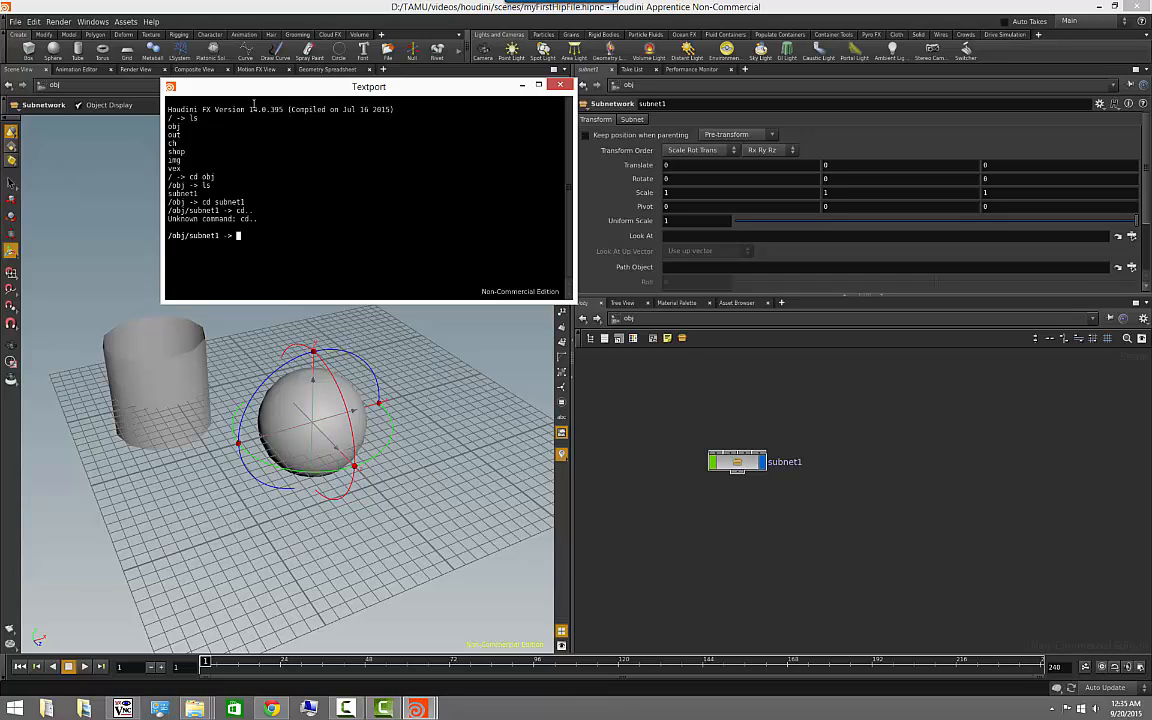
text(cd ..)
key(Return)
click(564, 86)
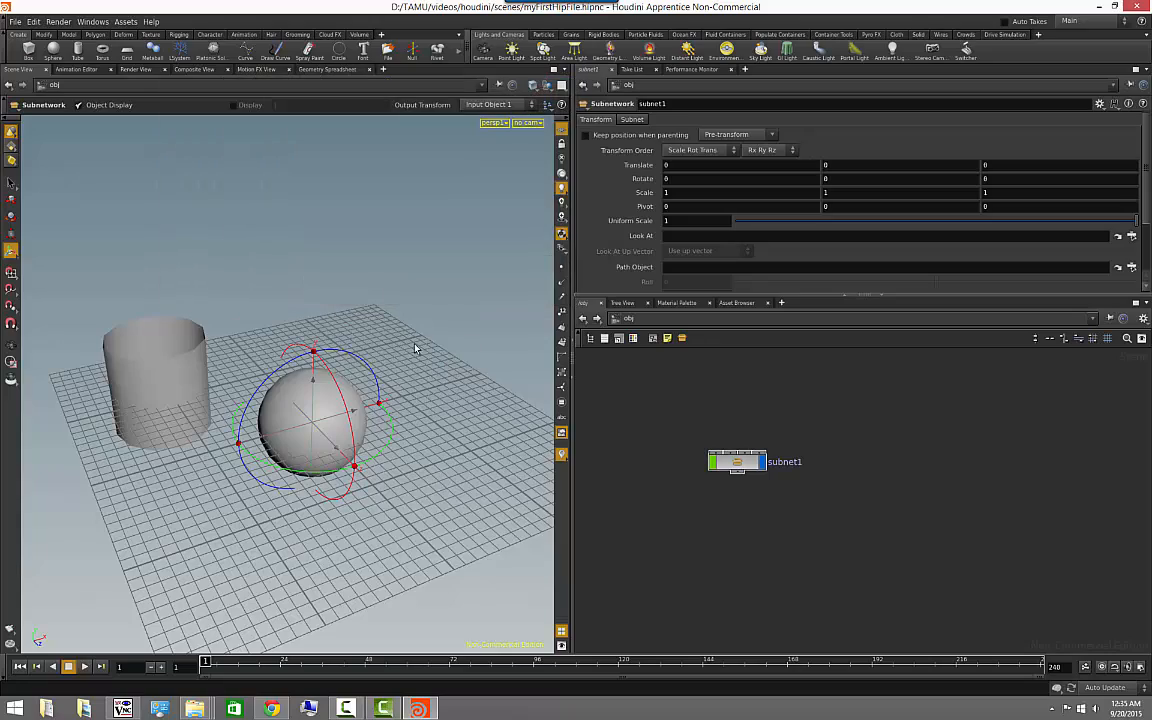
- Enter subnet1 and select tube_object1 to examine its Look At path
alt+drag(446, 326, 412, 343)
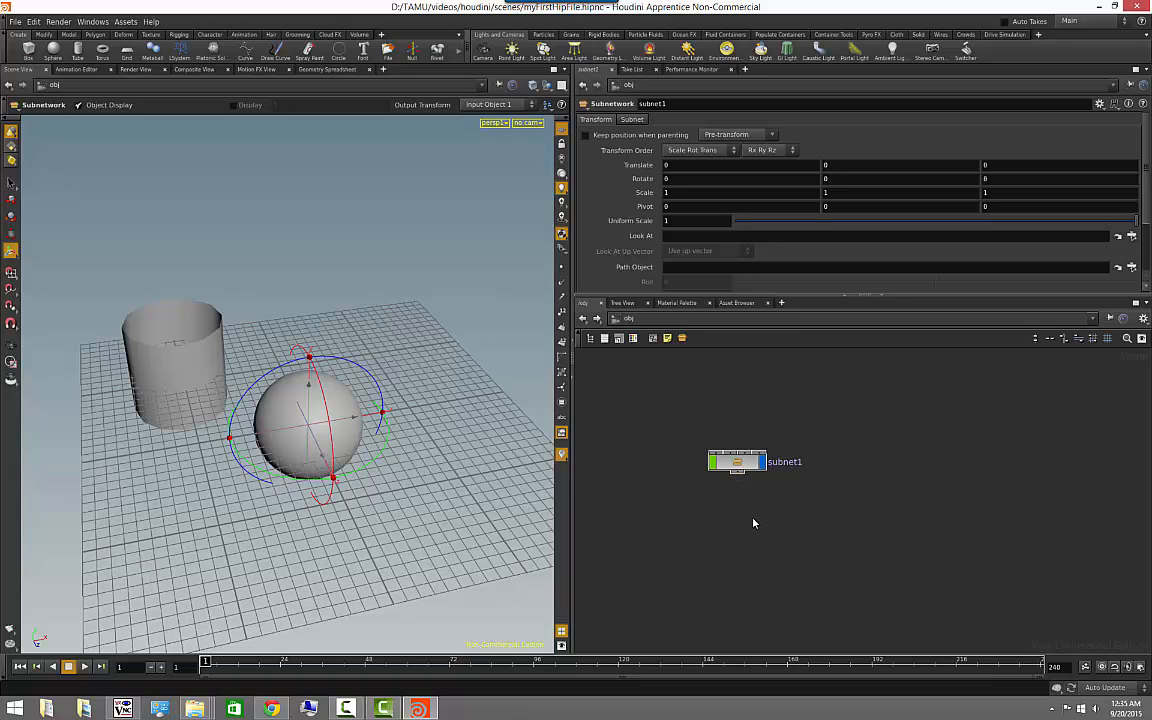
double_click(737, 464)
click(805, 504)
middle_drag(805, 504, 820, 475)
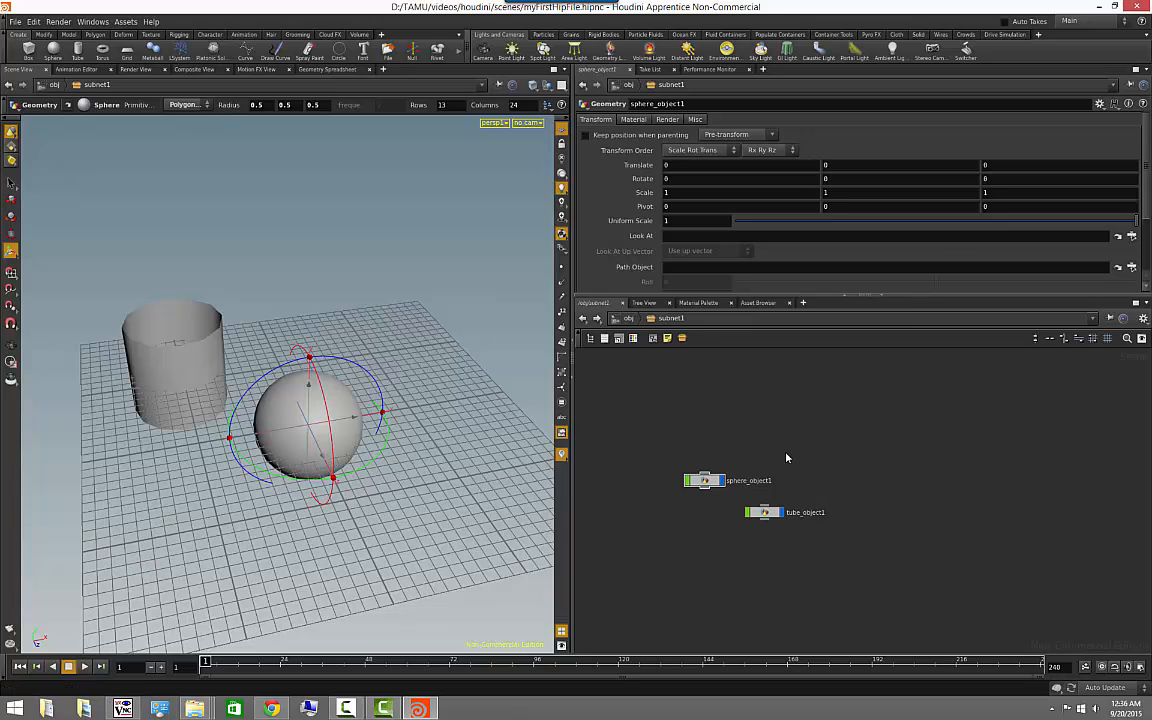
key(Escape)
drag(196, 499, 293, 510)
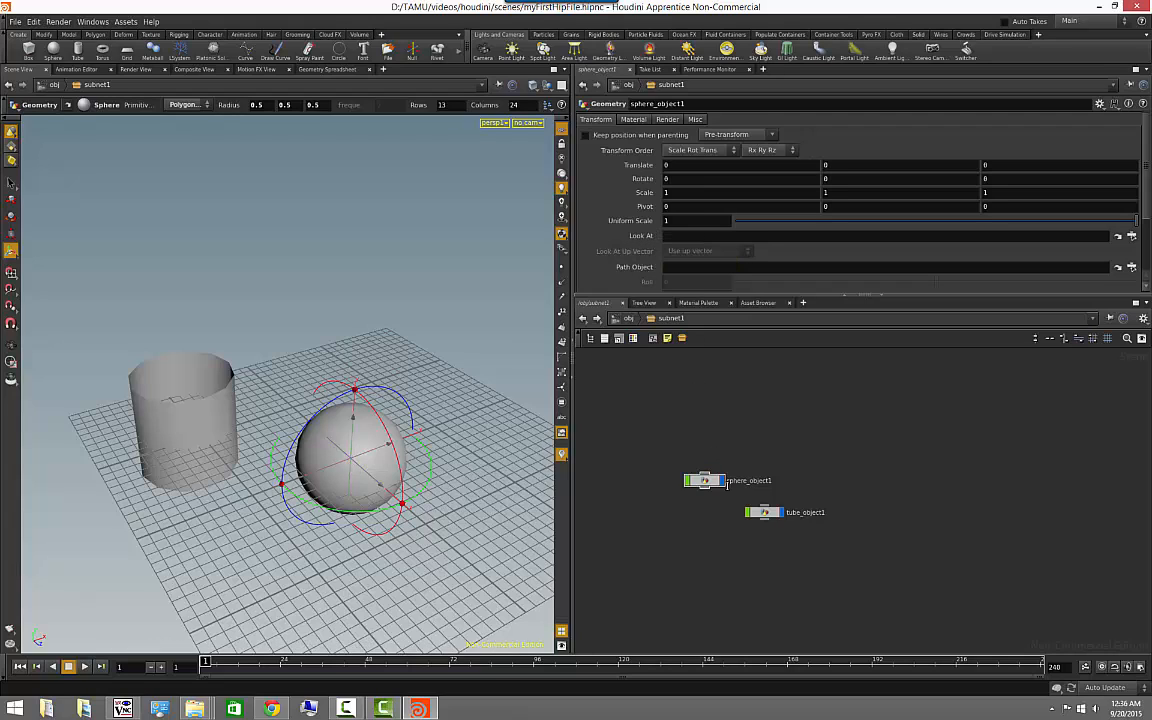
click(764, 512)
drag(703, 482, 721, 239)
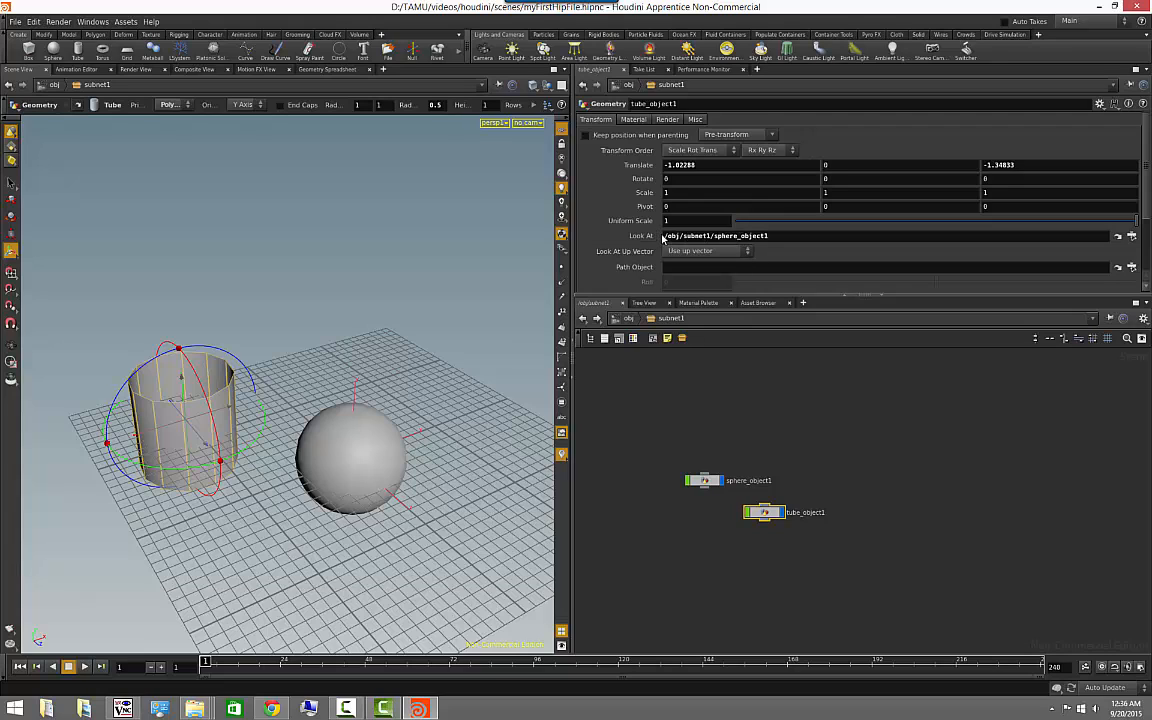
- Go up to the obj level, reopen subnet1 and clear the node selection
click(628, 318)
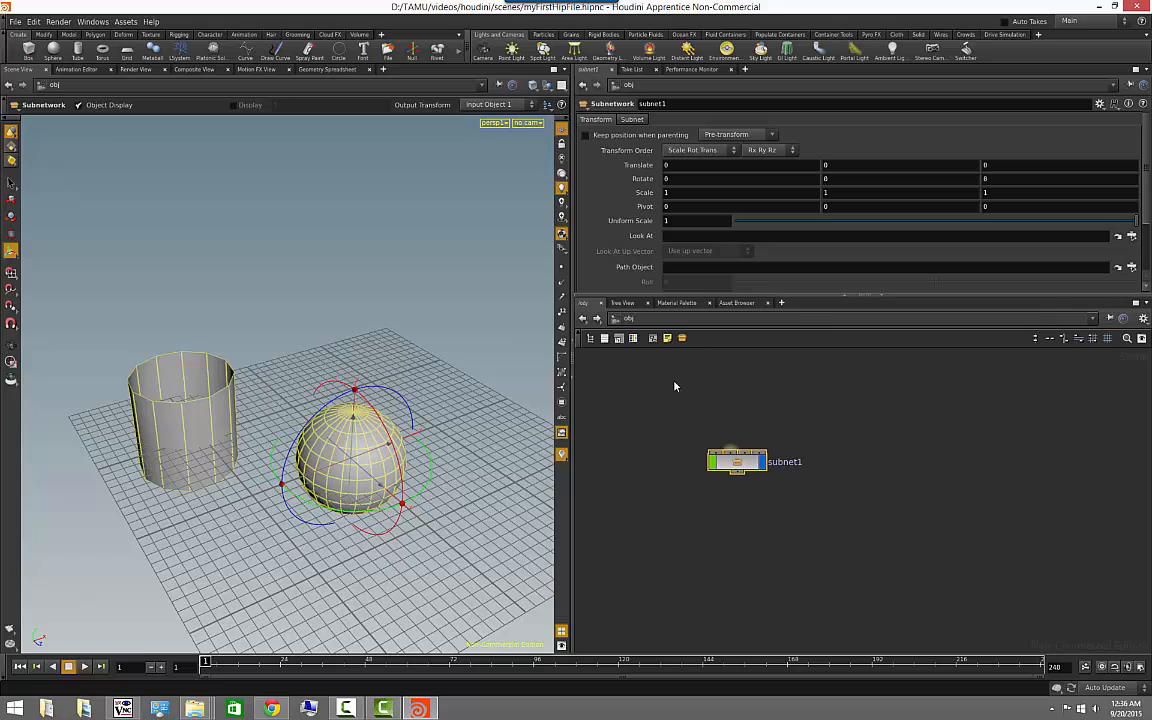
double_click(741, 465)
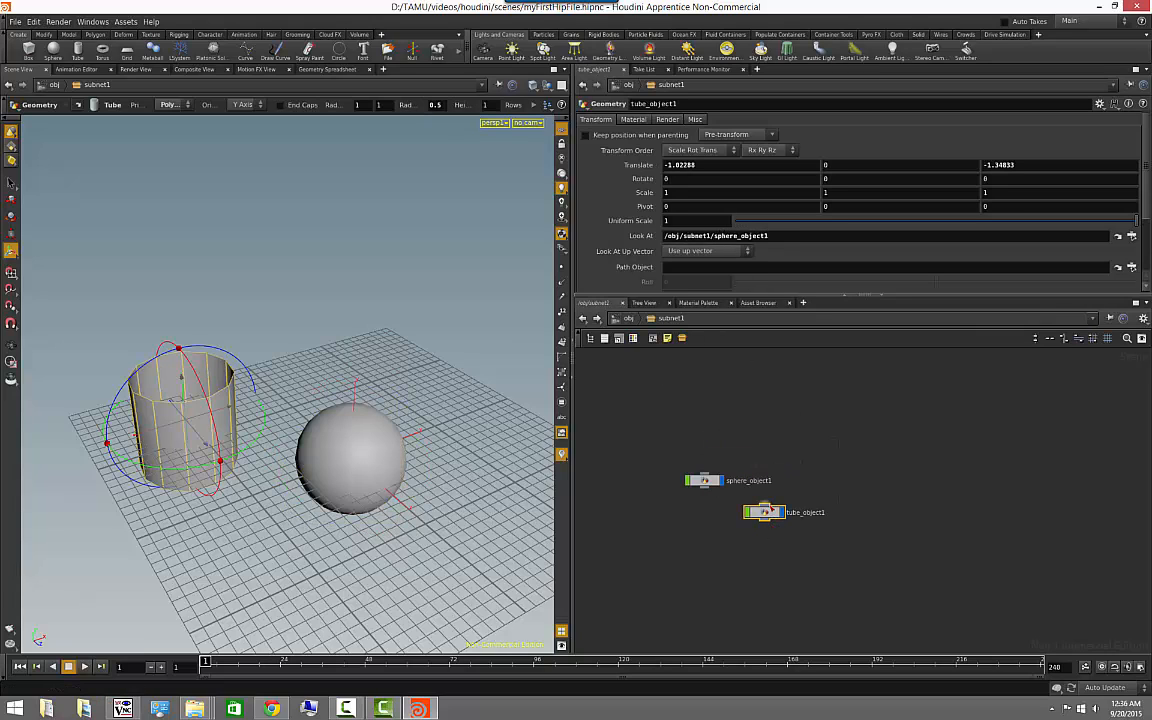
click(757, 434)
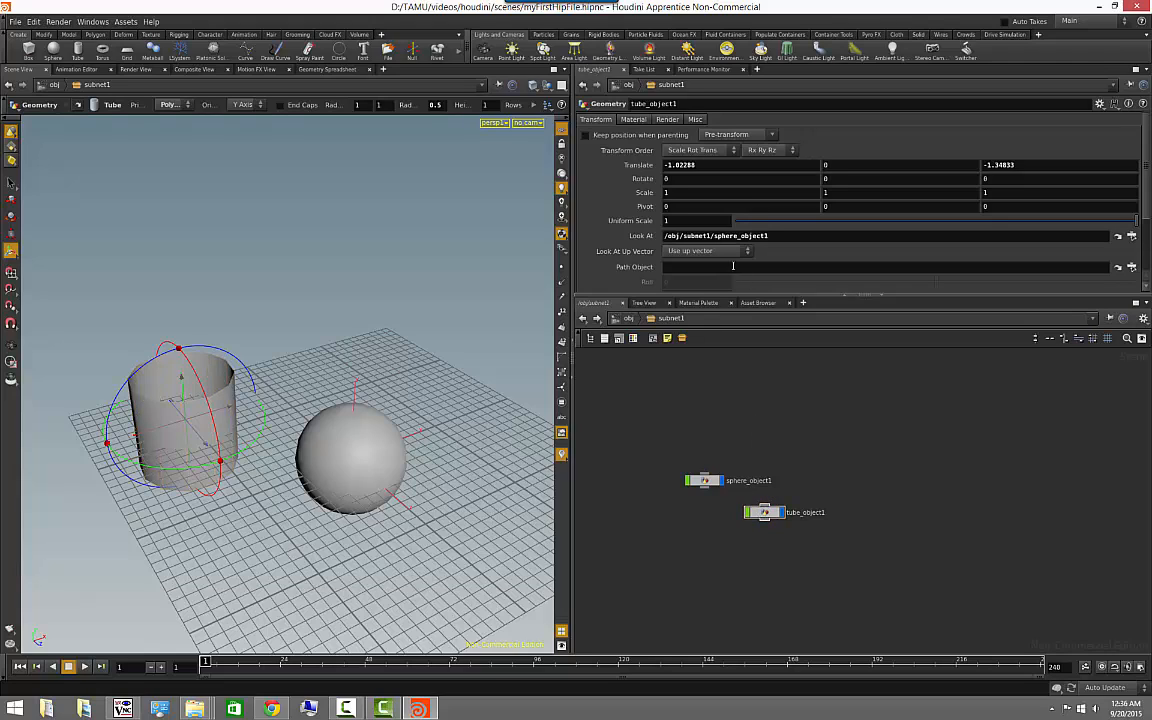
- Try moving sphere_object1 in the viewport to test the tube's Look At link, and undo the move
click(692, 480)
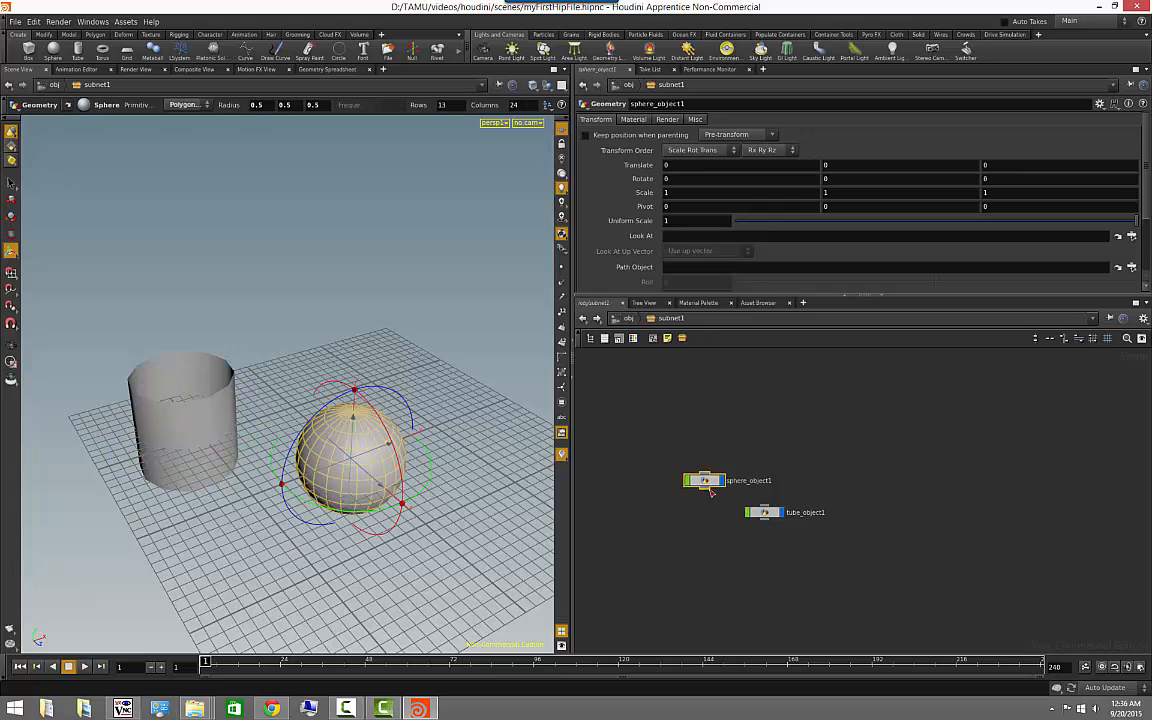
drag(353, 423, 333, 503)
key(ctrl+z)
key(ctrl+z)
key(ctrl+z)
key(ctrl+z)
key(ctrl+z)
key(ctrl+z)
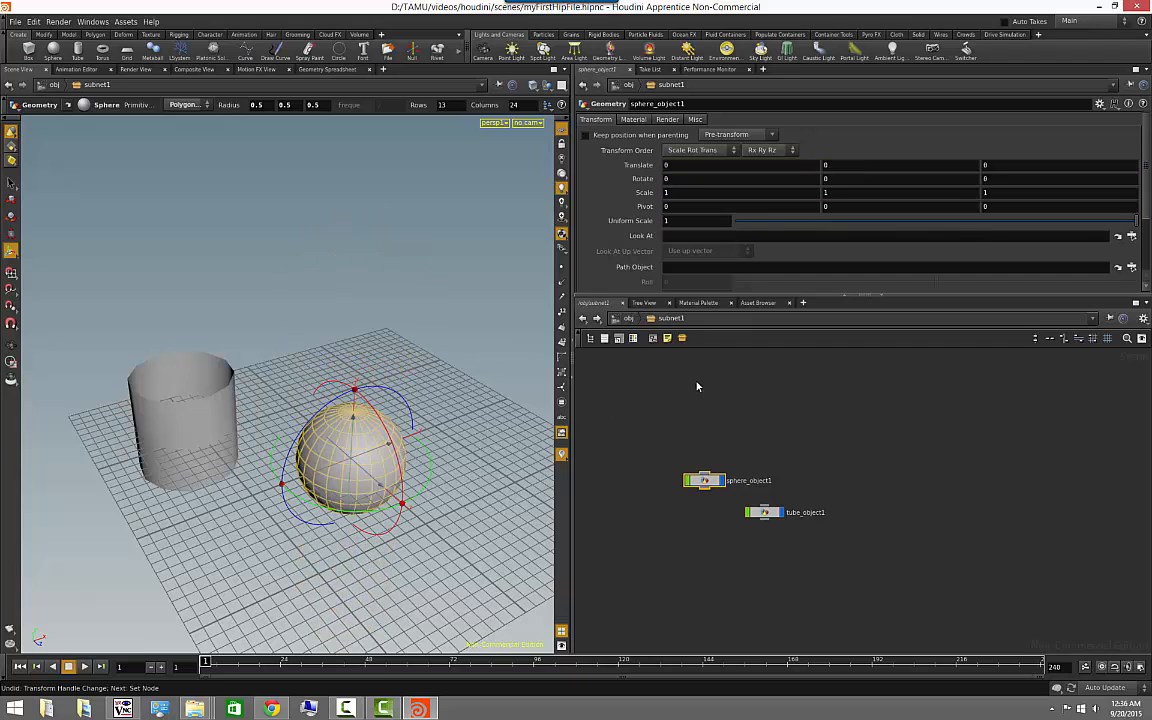
- Collapse sphere_object1 into a nested subnetwork with the tube node moved aside, and check tube_object1's Look At path
click(766, 513)
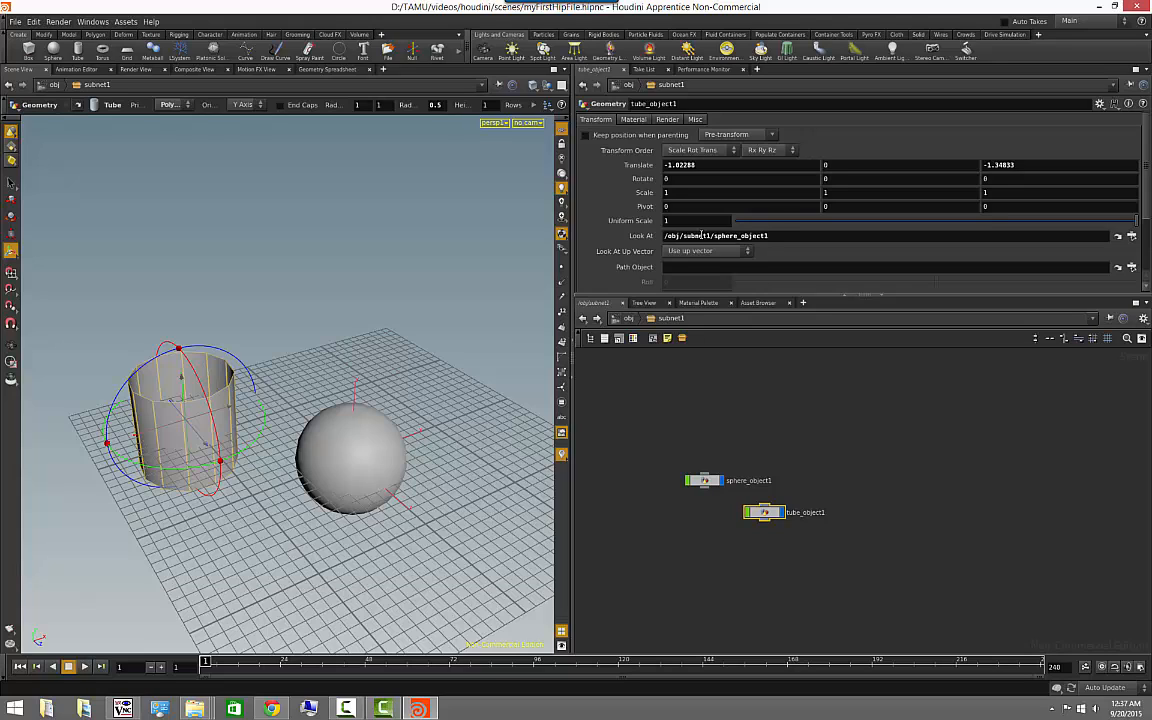
drag(765, 512, 833, 532)
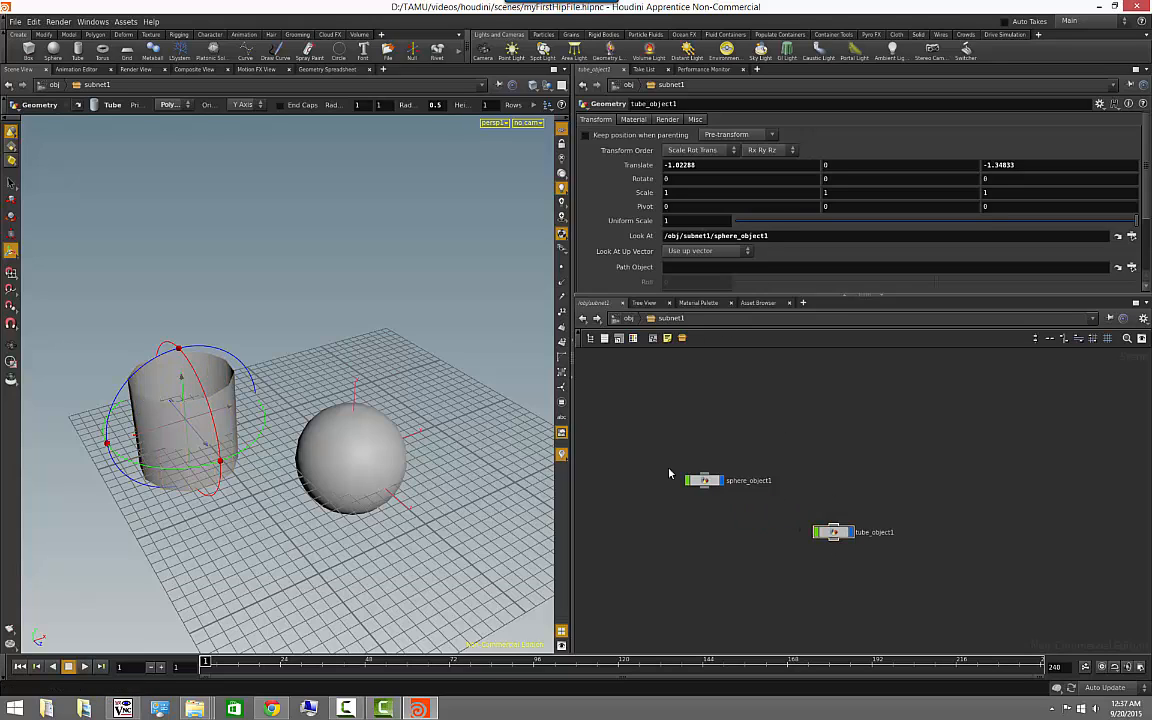
click(700, 480)
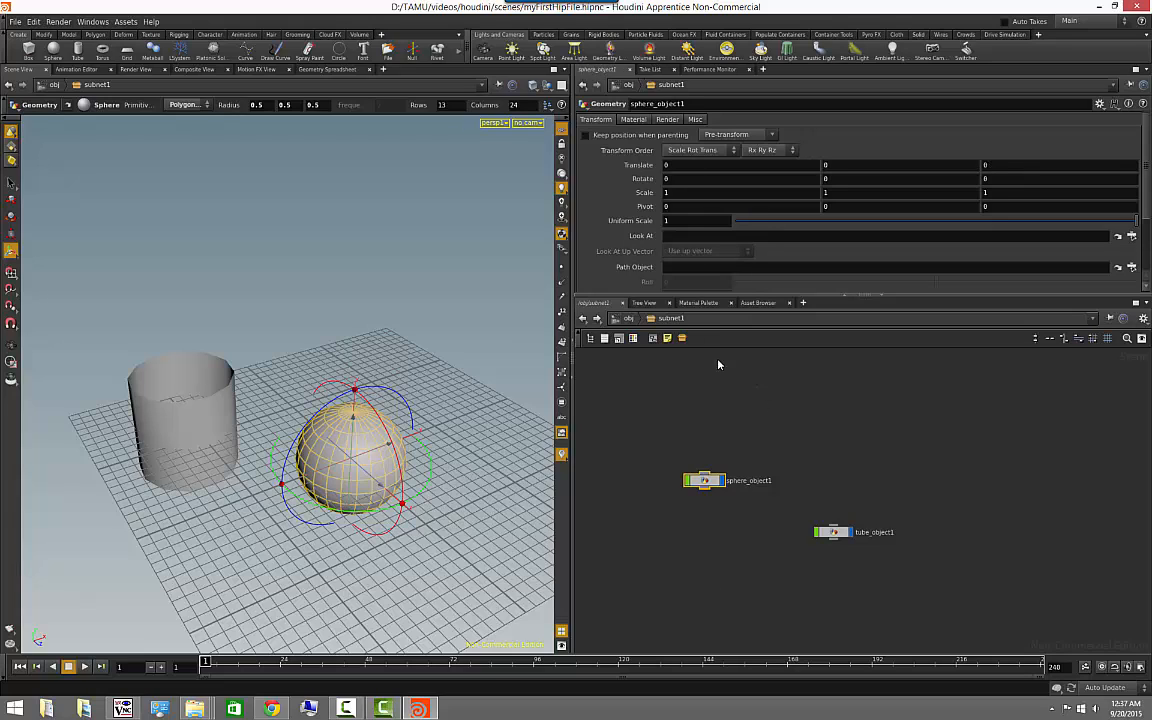
click(682, 339)
click(833, 531)
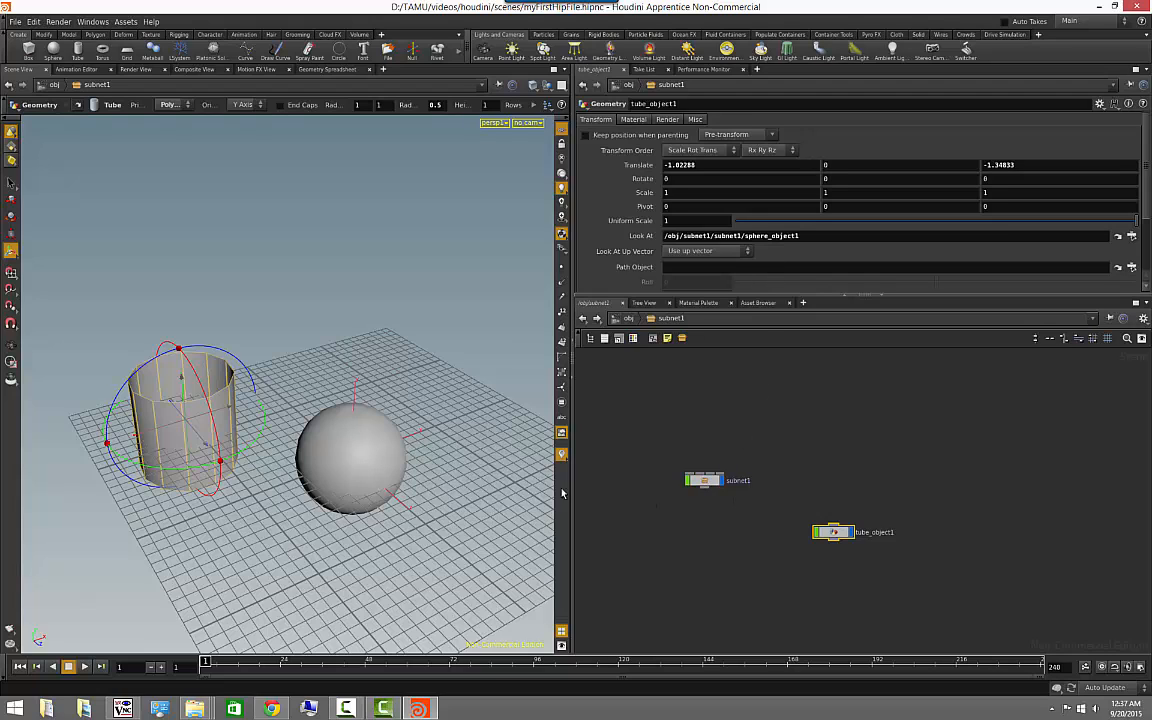
- Open the nested subnetwork and raise sphere_object1 in the viewport to a Y translation of about 1.52
double_click(705, 480)
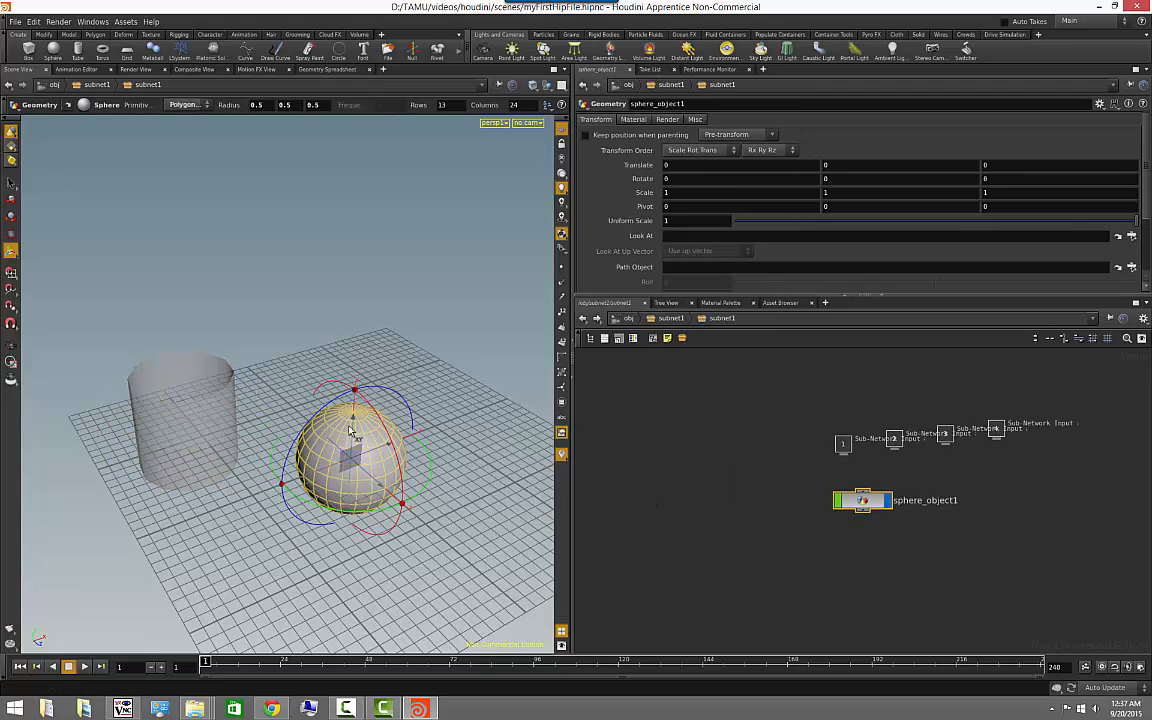
drag(354, 421, 307, 259)
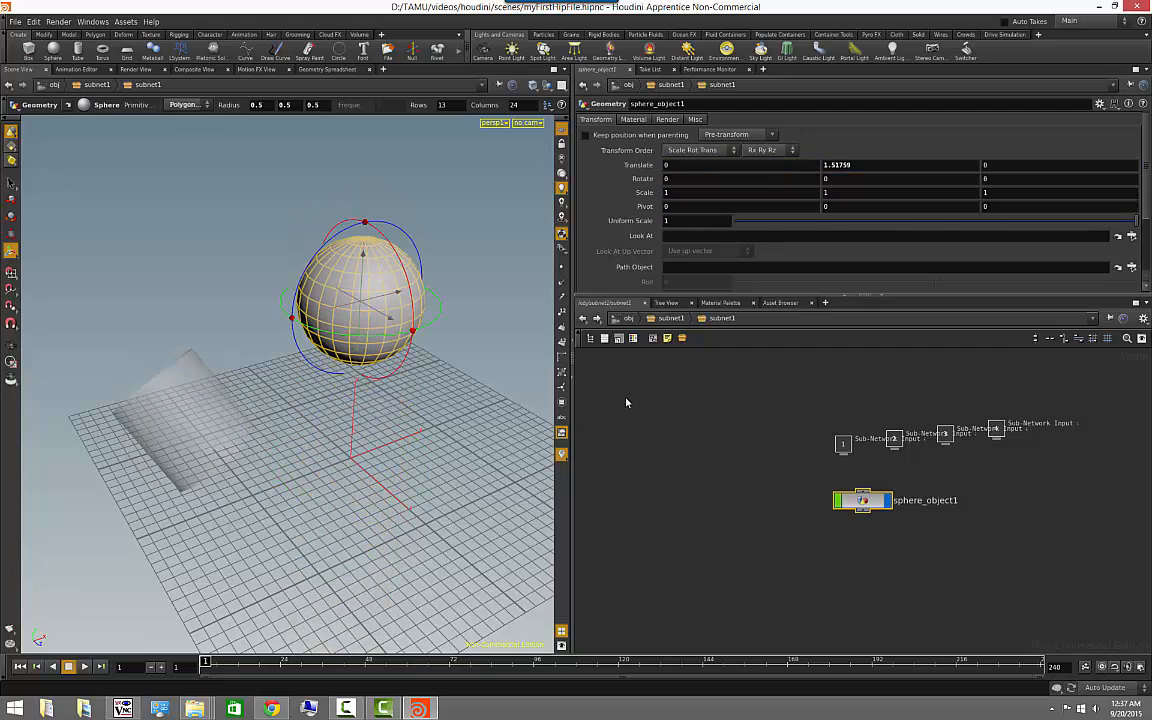
- Undo the sphere's last upward move, return to the outer subnet1 network and select tube_object1
key(ctrl+z)
click(658, 317)
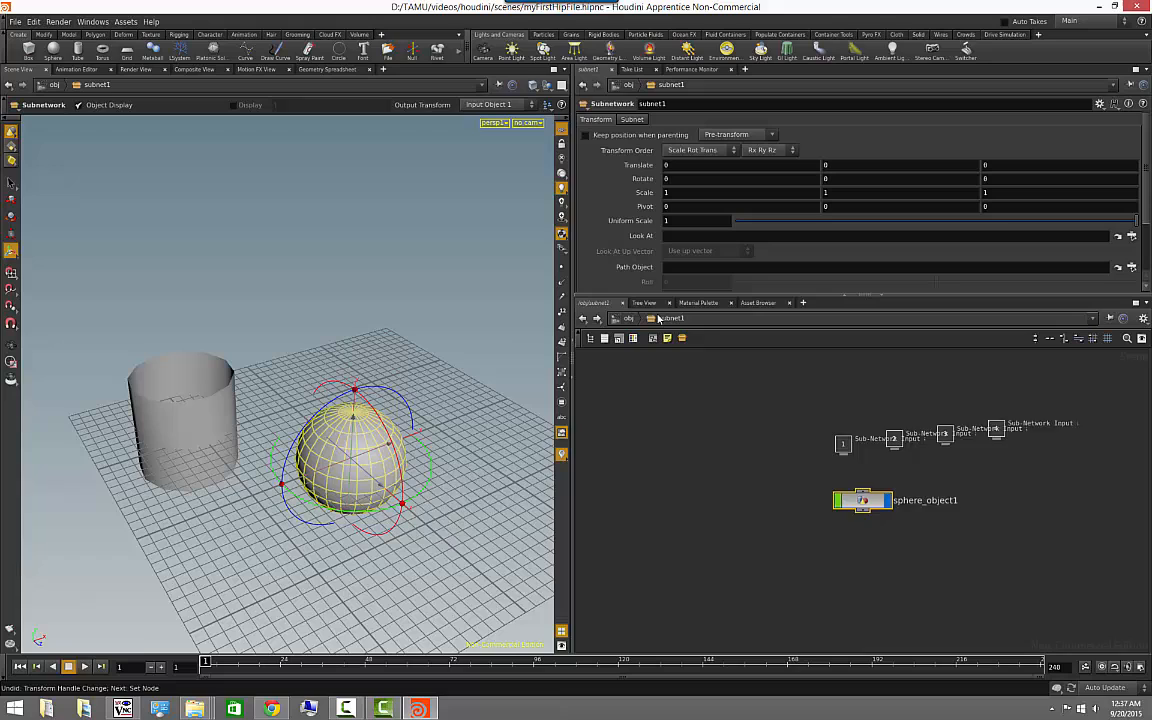
click(760, 420)
click(835, 533)
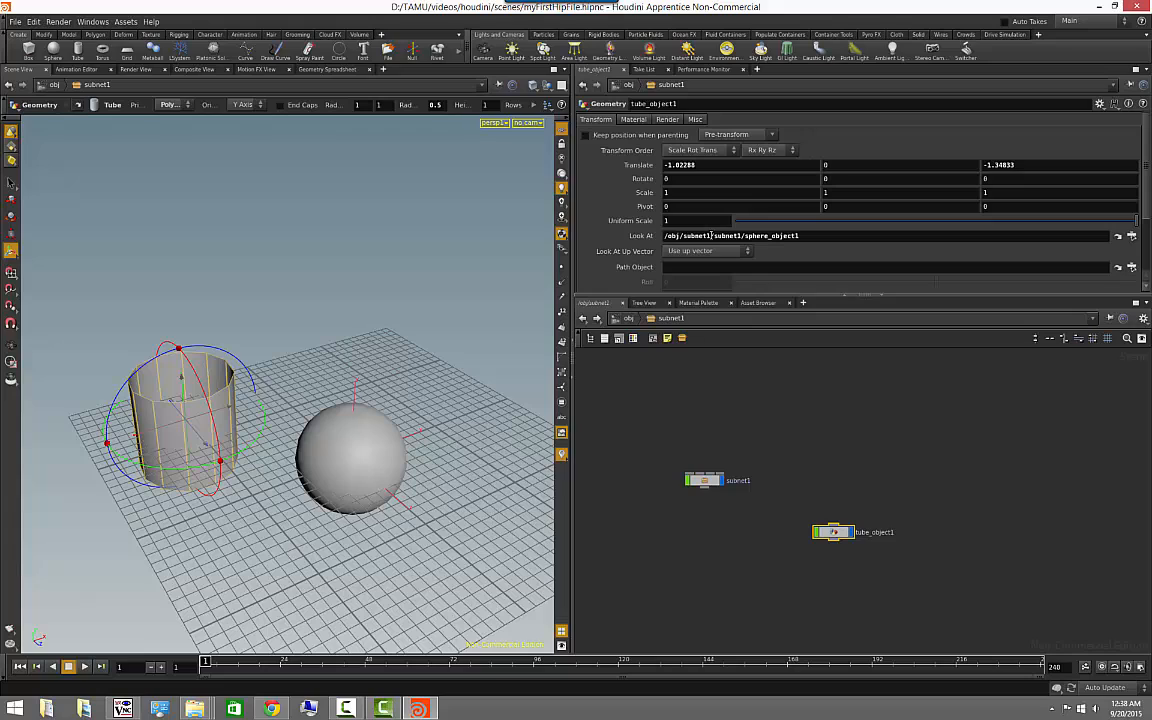
- Change tube_object1's Look At reference to the relative path ../subnet1/sphere_object1
click(850, 472)
middle_drag(813, 454, 775, 427)
scroll(775, 427, up, 1)
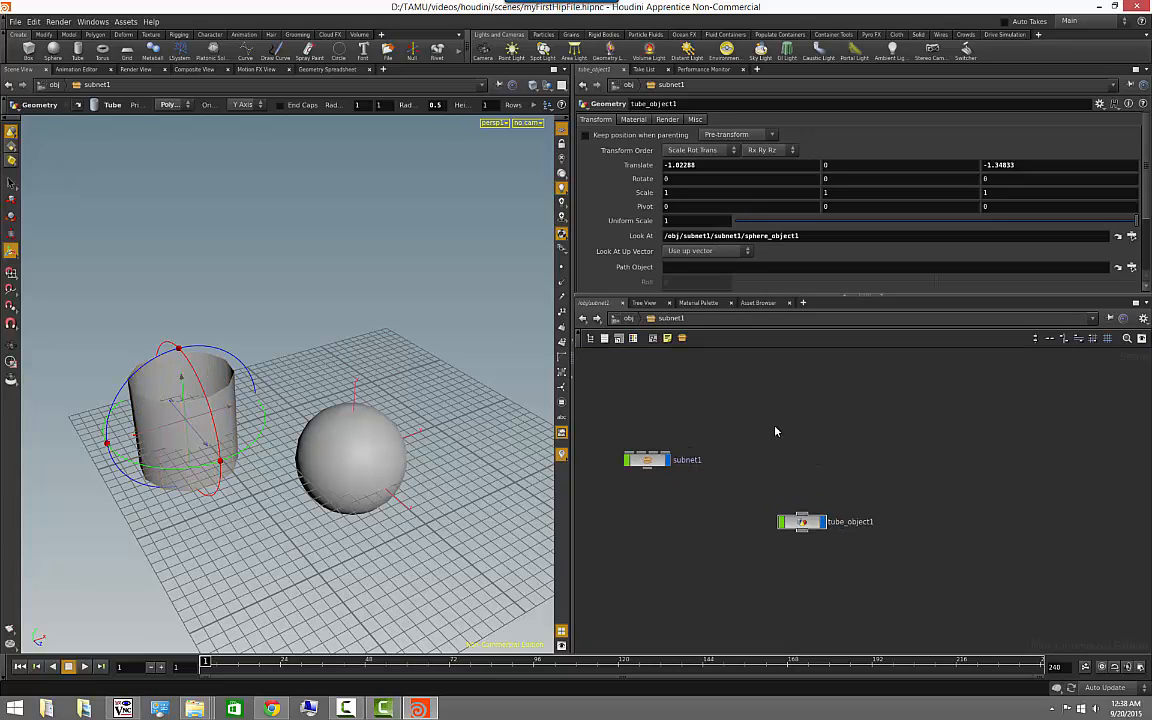
click(810, 518)
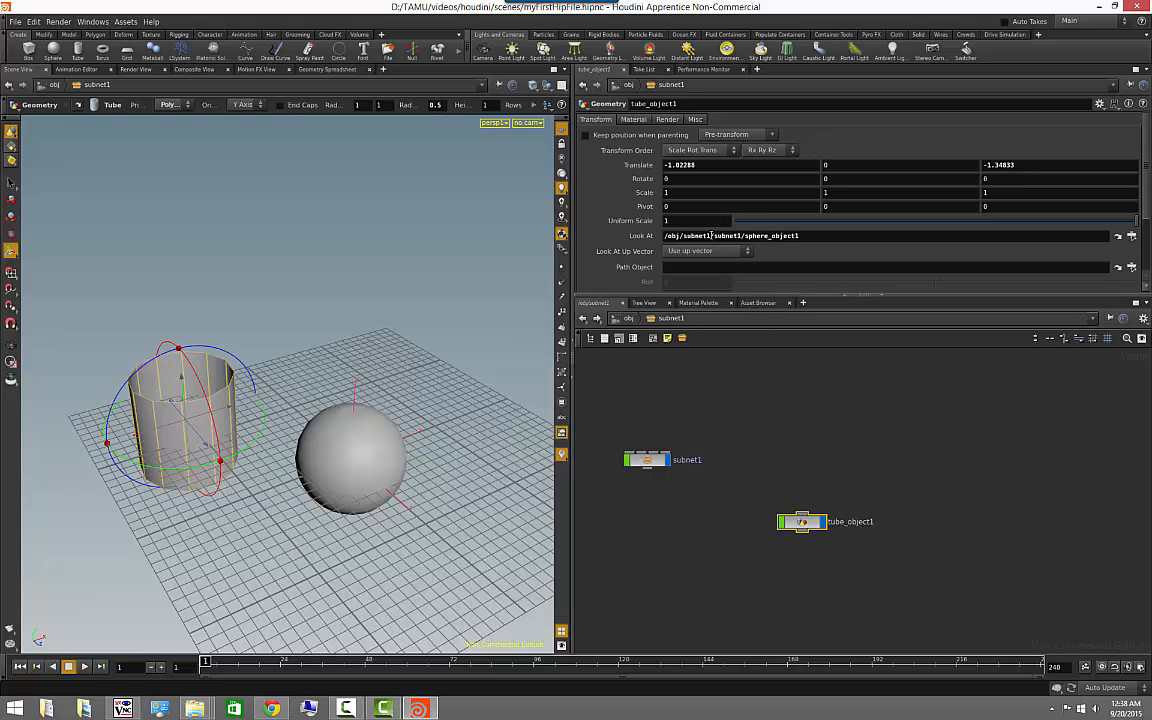
drag(710, 235, 664, 235)
text(..)
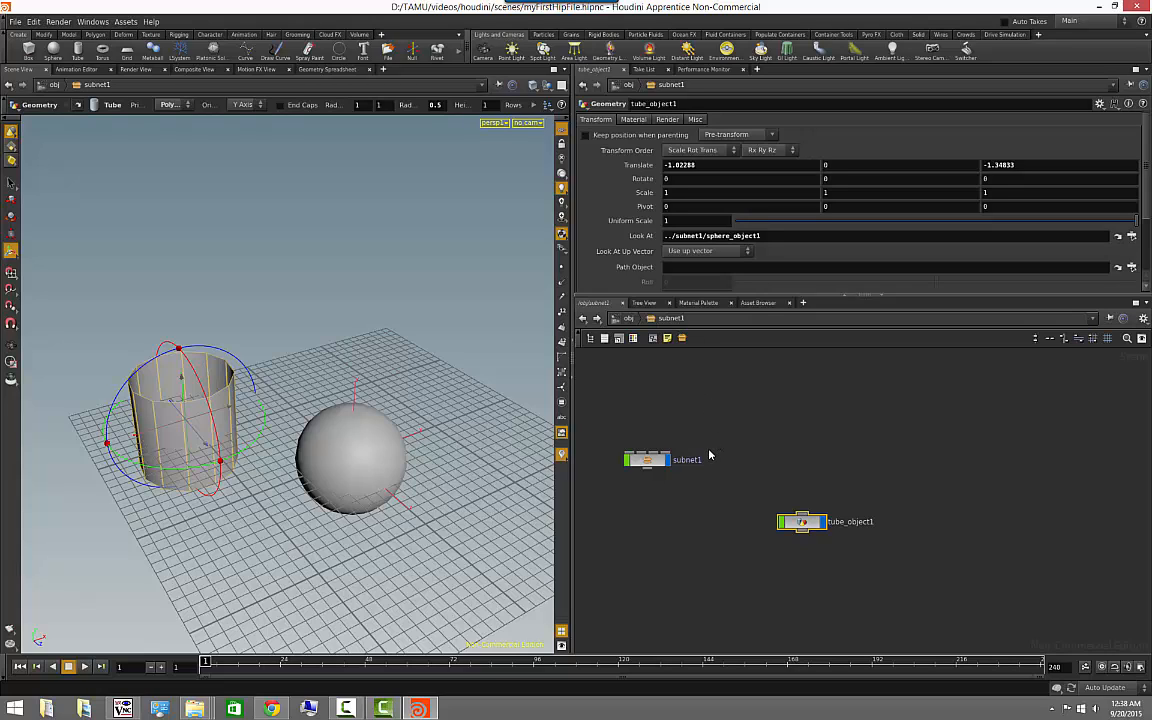
- Look inside the nested subnetwork at sphere_object1, return to its parent network and rename the nested subnetwork subnet_inner
double_click(648, 460)
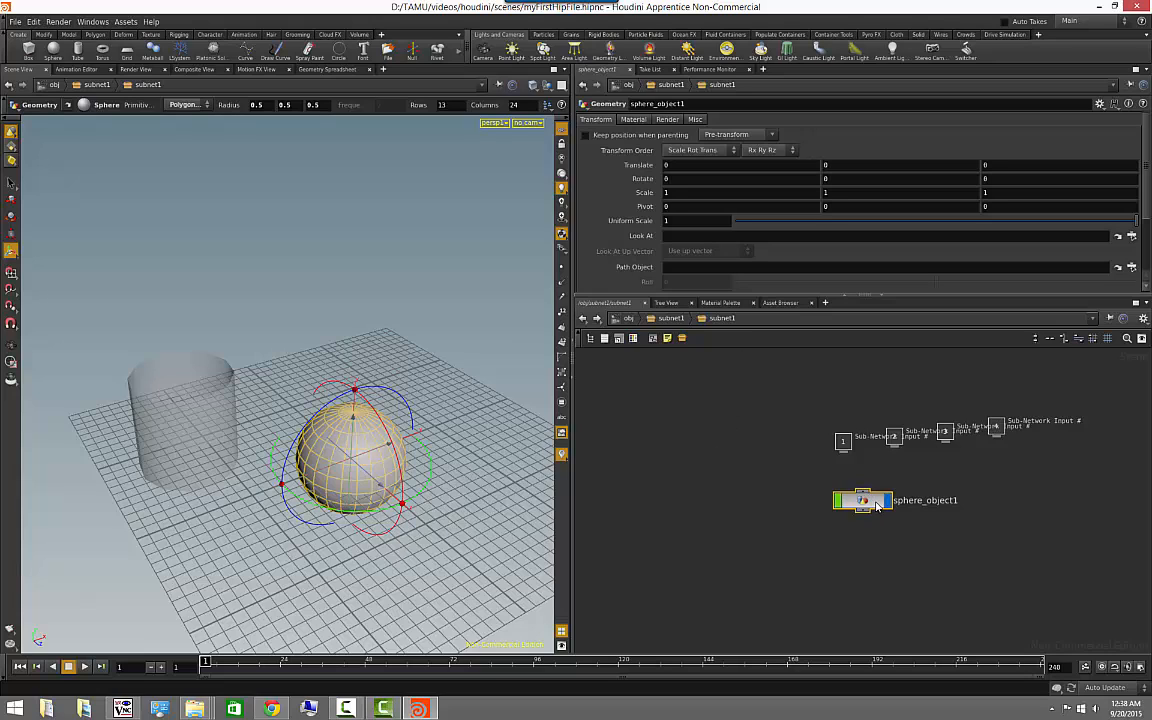
click(673, 320)
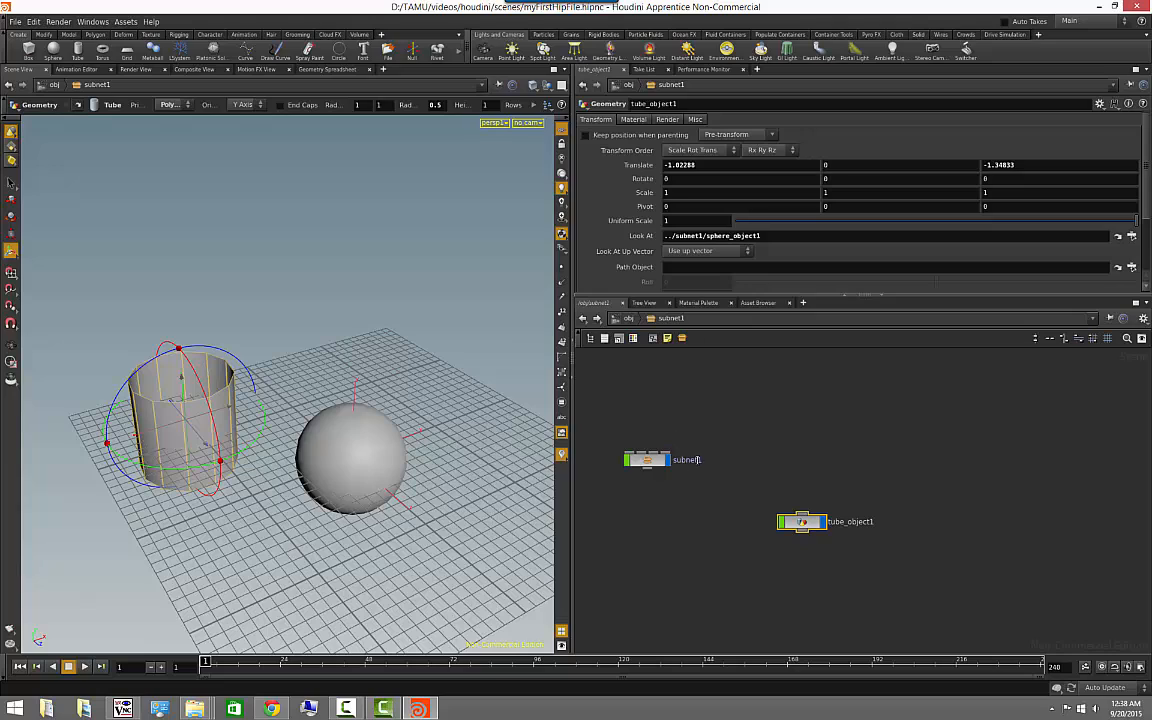
double_click(687, 460)
text(_inner)
key(Return)
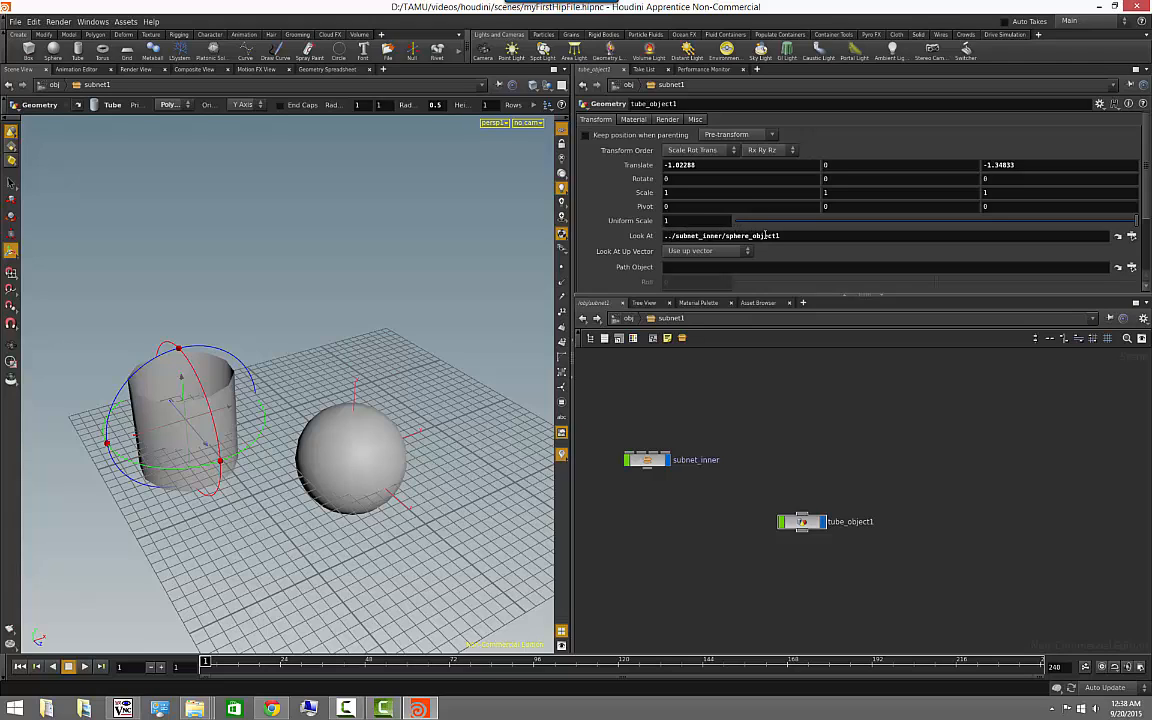
- Go up to the obj level and collapse subnet1 into a new enclosing subnetwork
middle_drag(804, 414, 851, 398)
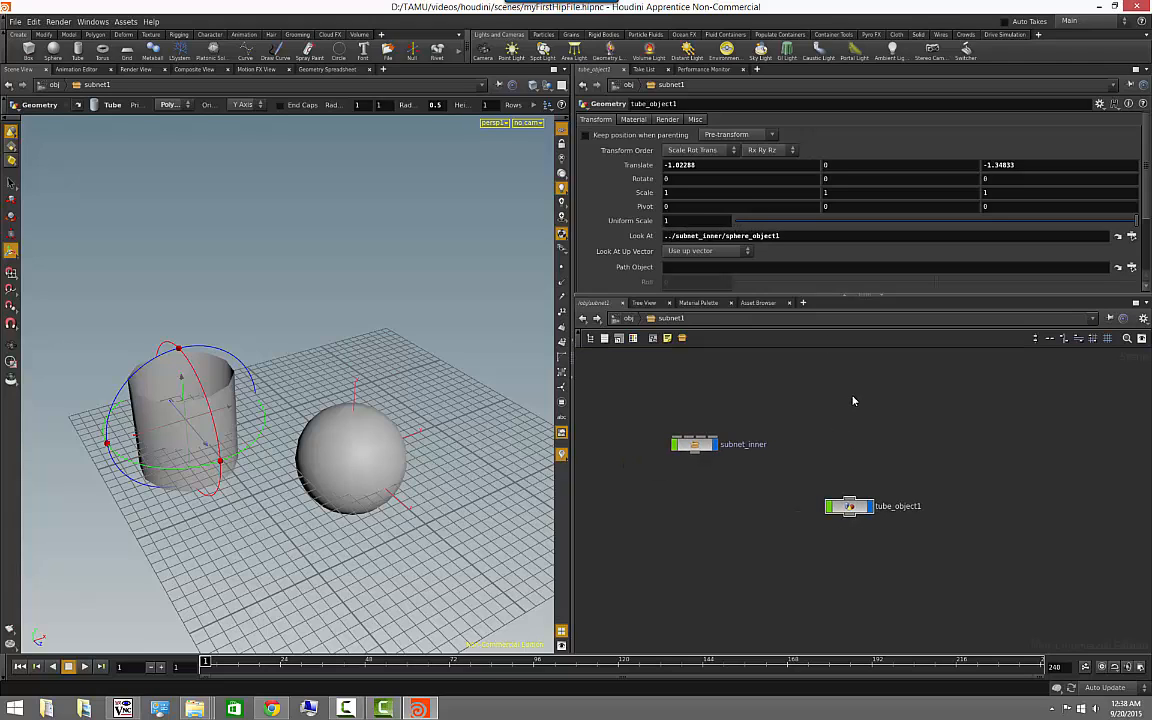
scroll(853, 400, down, 2)
scroll(853, 402, up, 2)
click(628, 319)
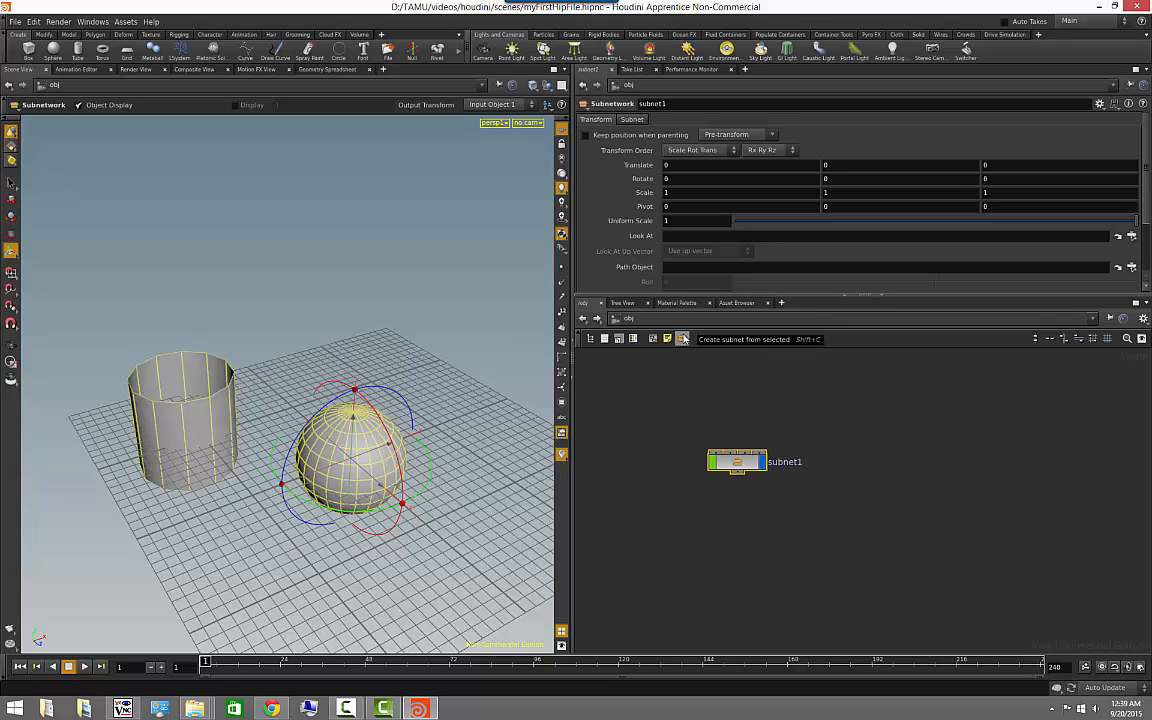
click(684, 338)
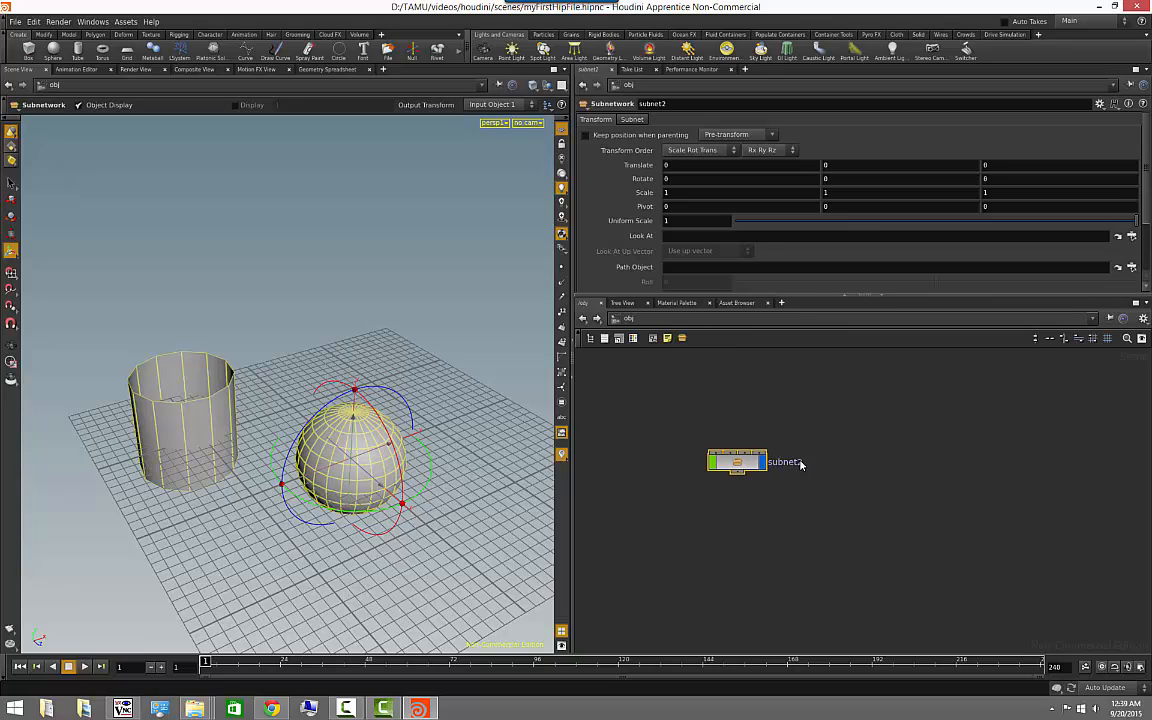
- Open the new subnetwork and the subnet1 inside it, and check tube_object1's relative Look At path
double_click(740, 464)
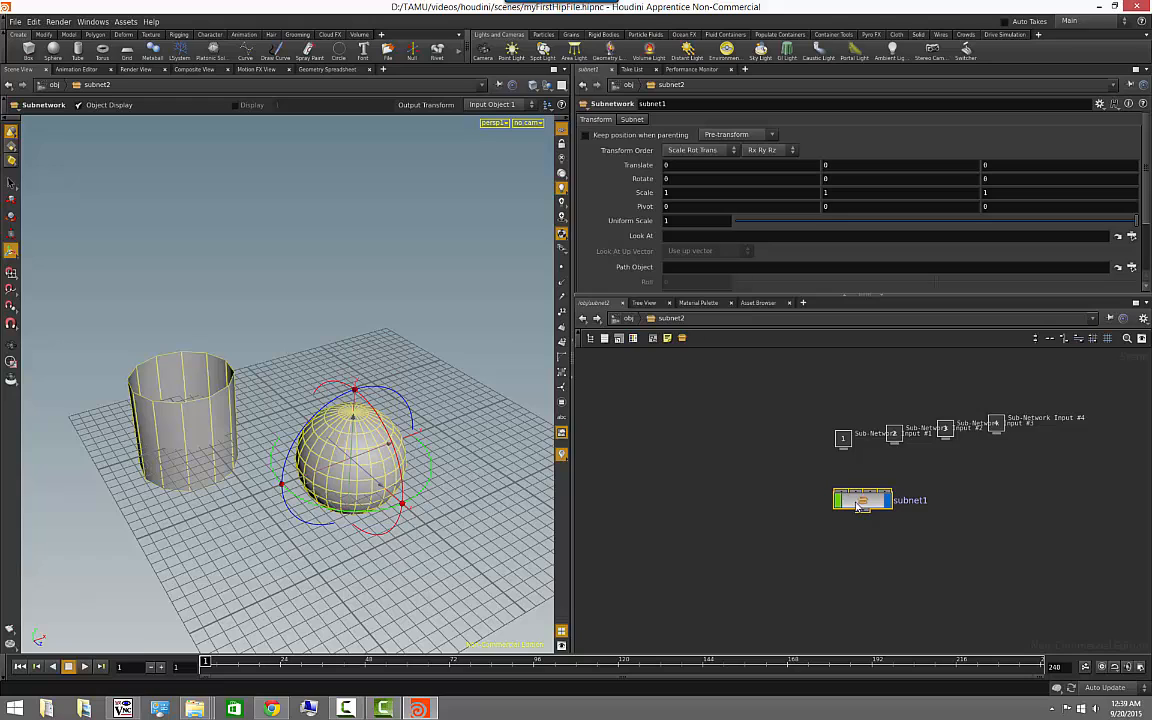
double_click(857, 502)
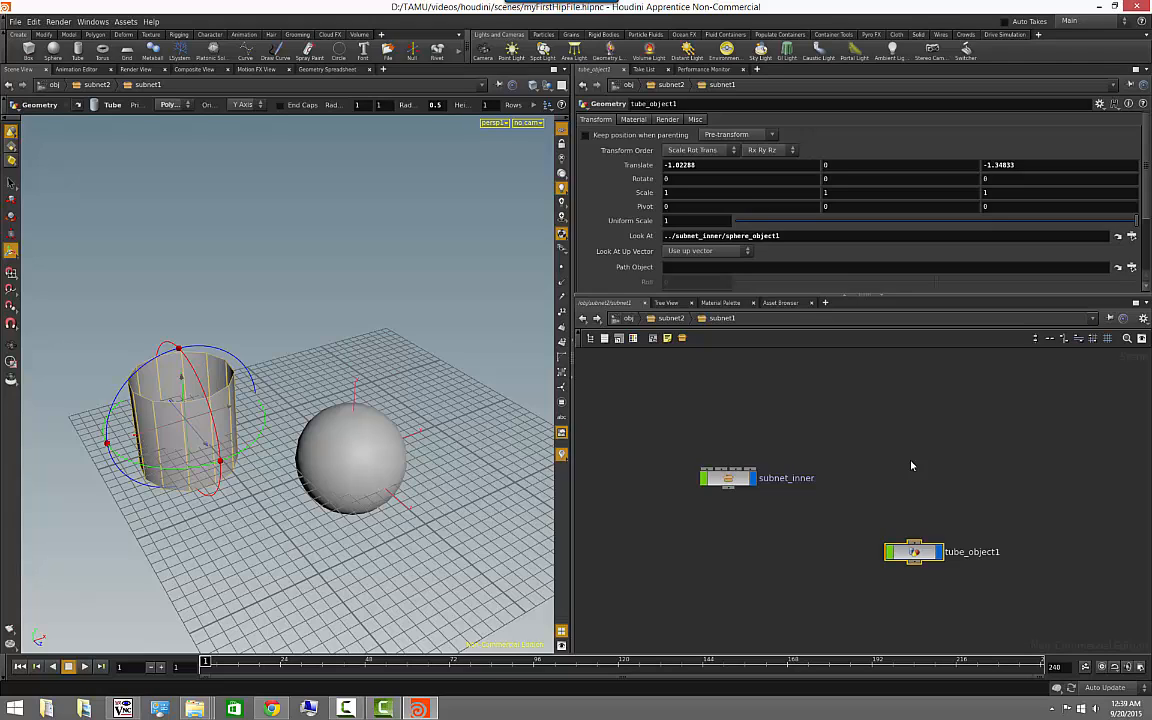
key(Delete)
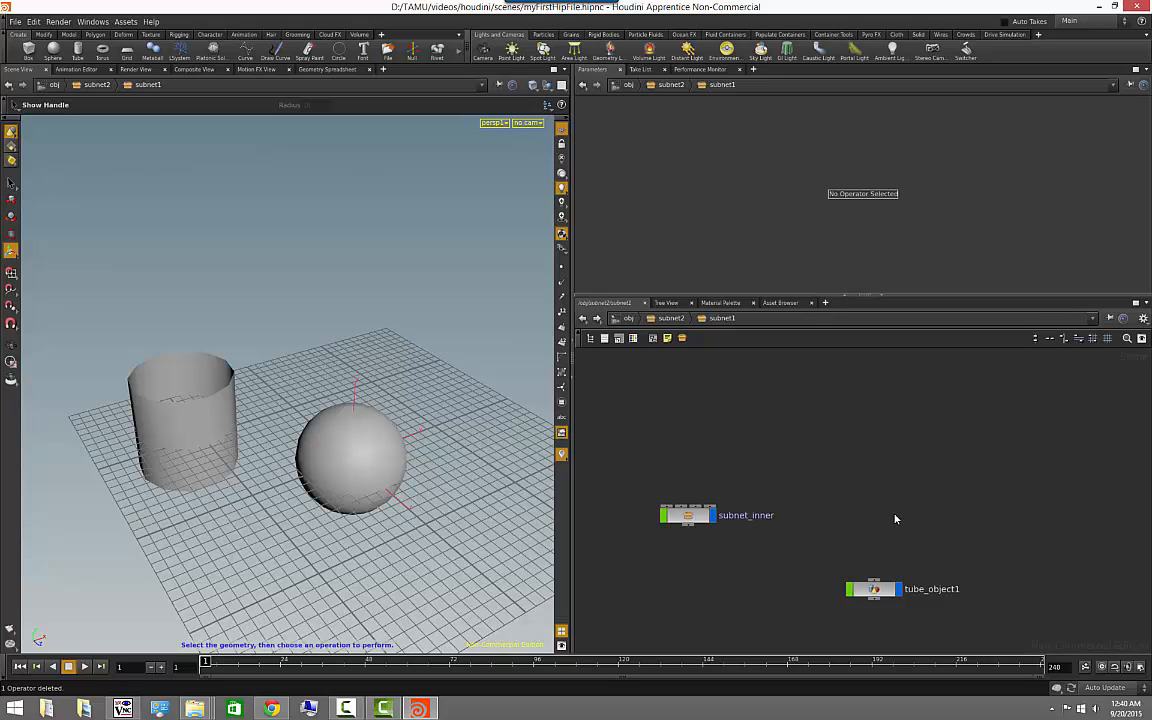
click(688, 515)
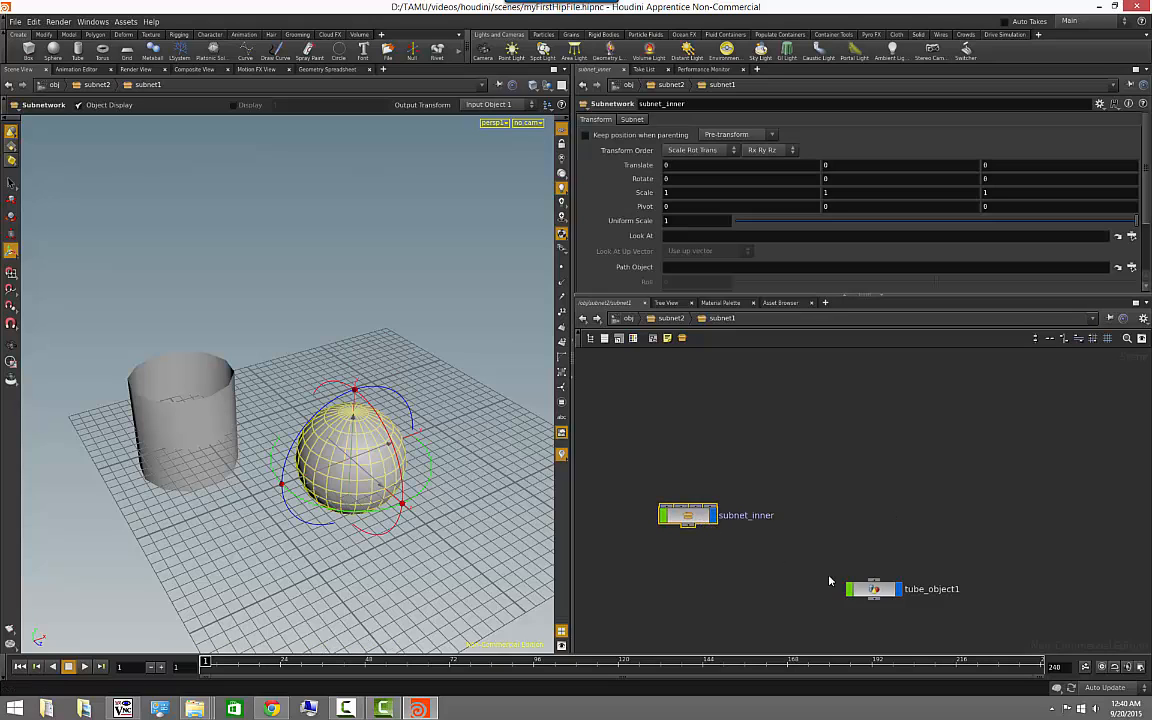
click(874, 589)
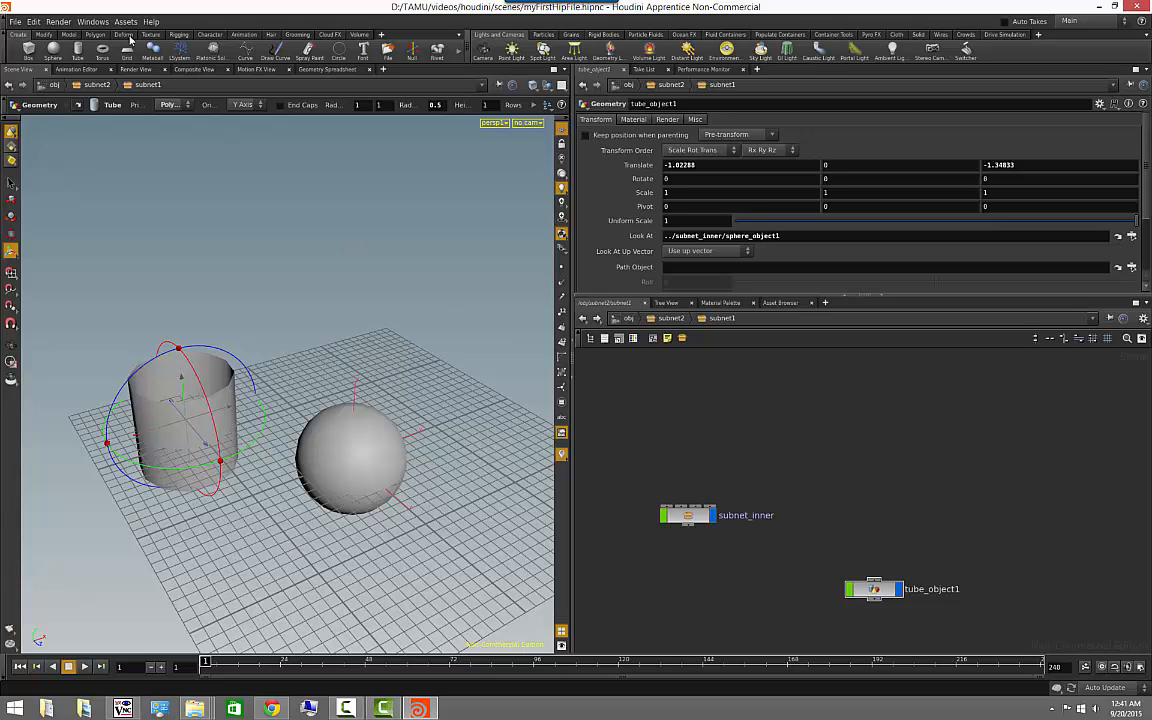
- Add a Geometry object node above subnet_inner and tube_object1 in the nested network
mouse_move(847, 434)
middle_down()
mouse_move(840, 422)
mouse_move(825, 453)
mouse_move(895, 445)
mouse_move(823, 417)
mouse_move(836, 438)
middle_up()
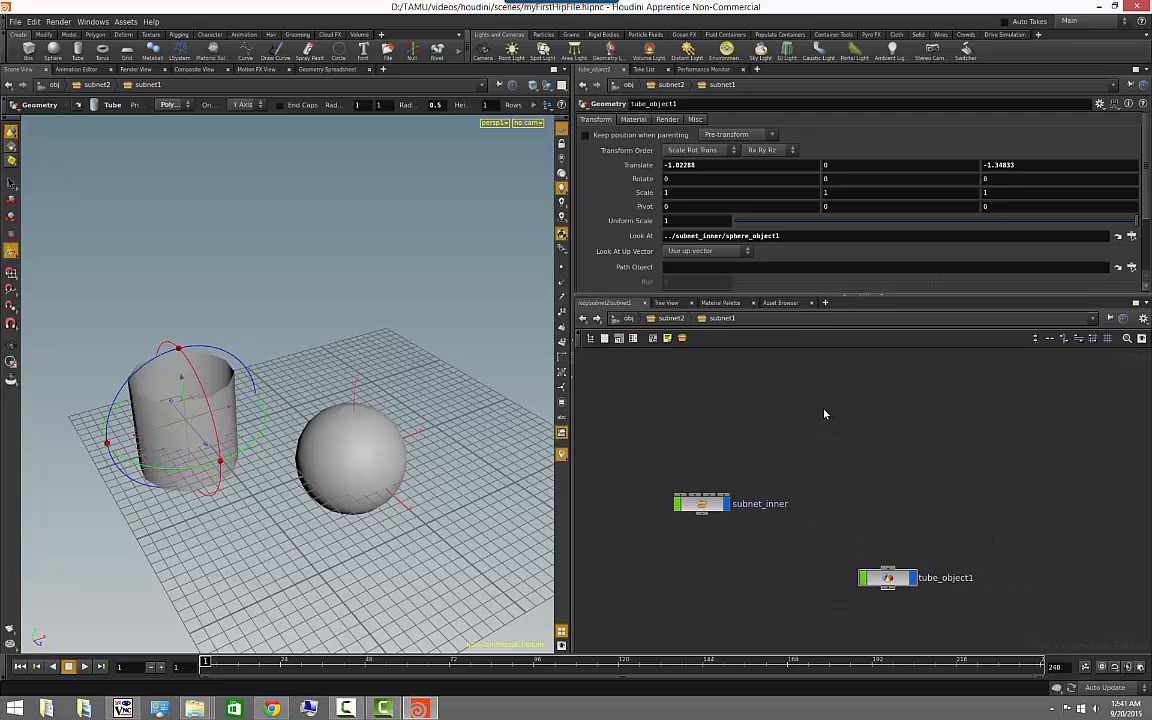
key(Tab)
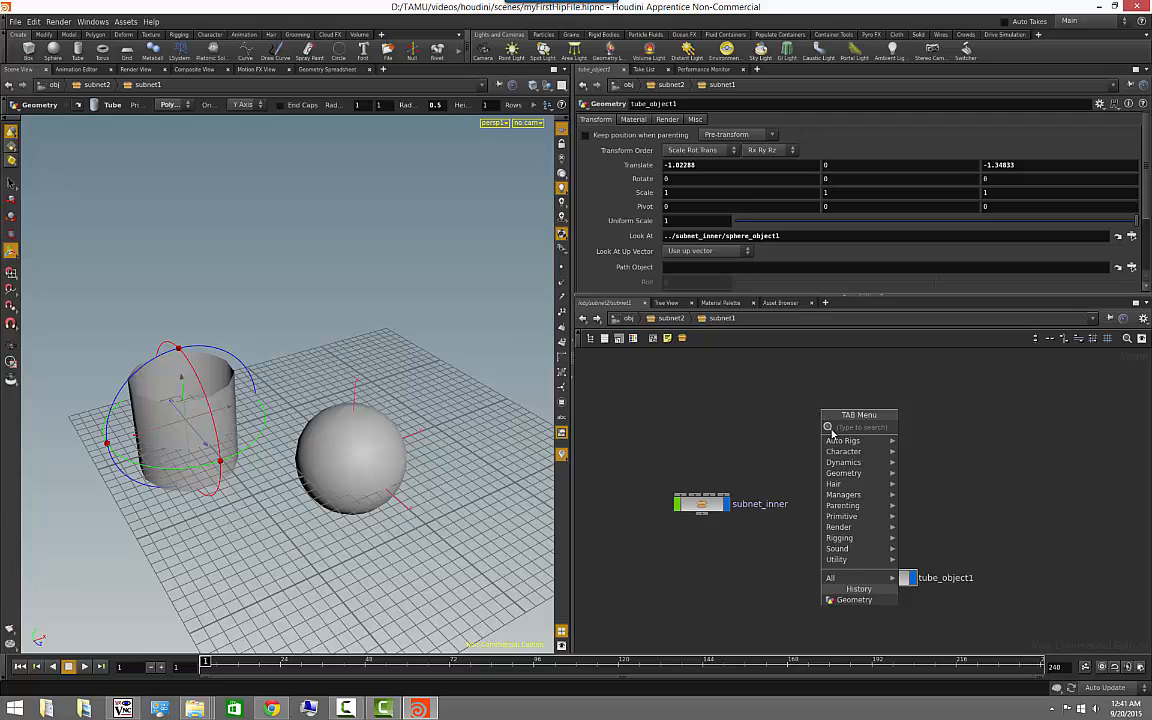
mouse_move(841, 444)
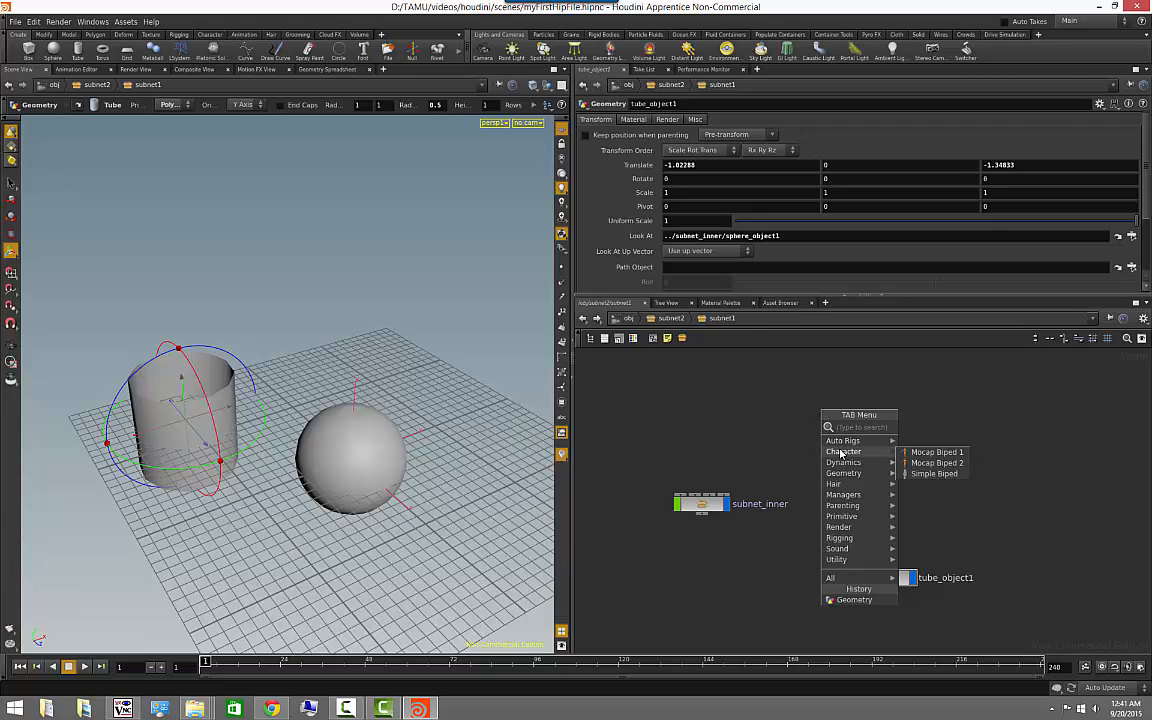
mouse_move(843, 486)
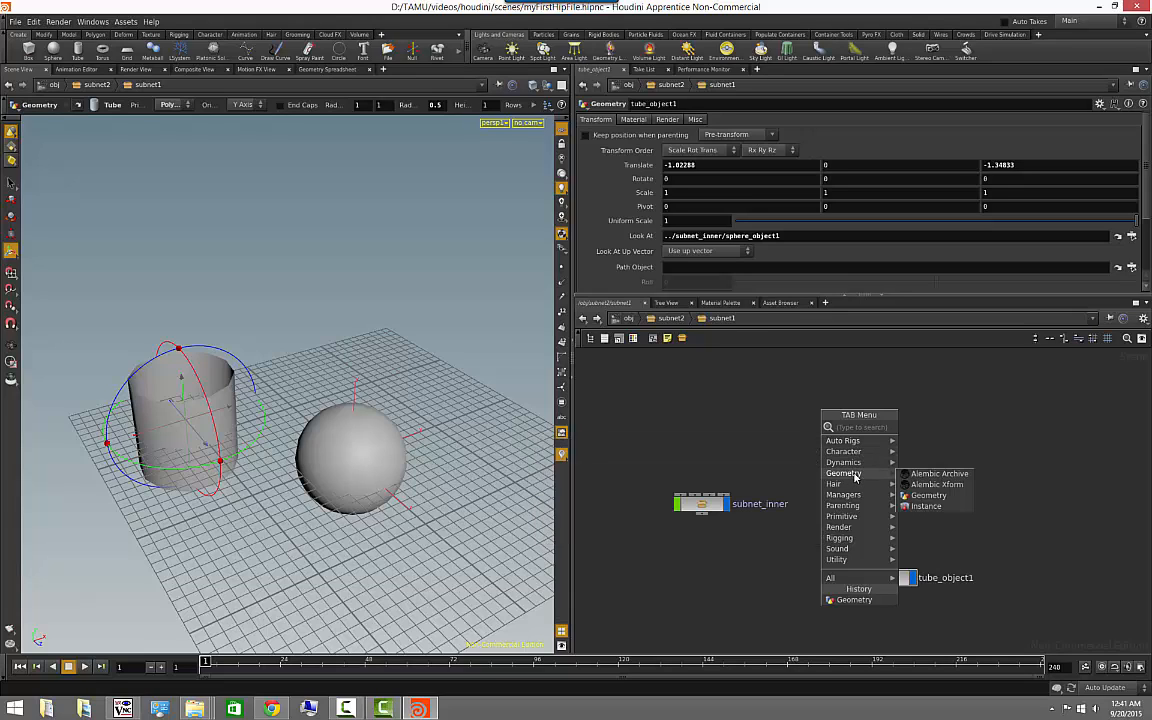
click(922, 497)
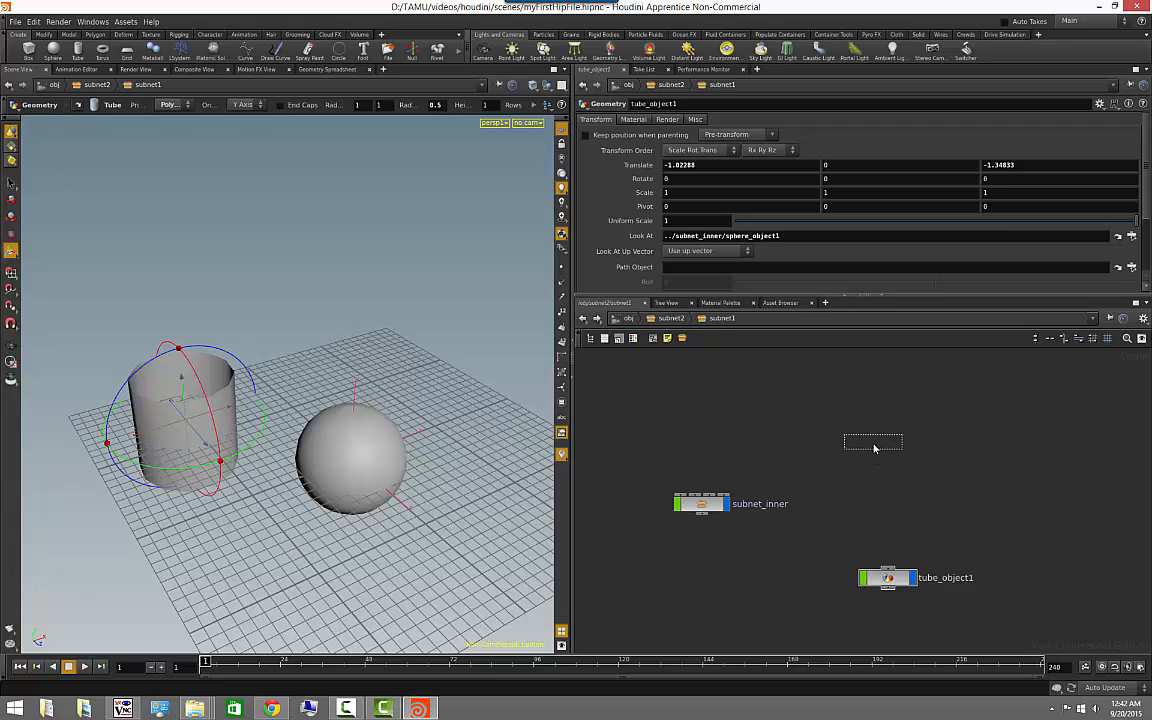
click(874, 448)
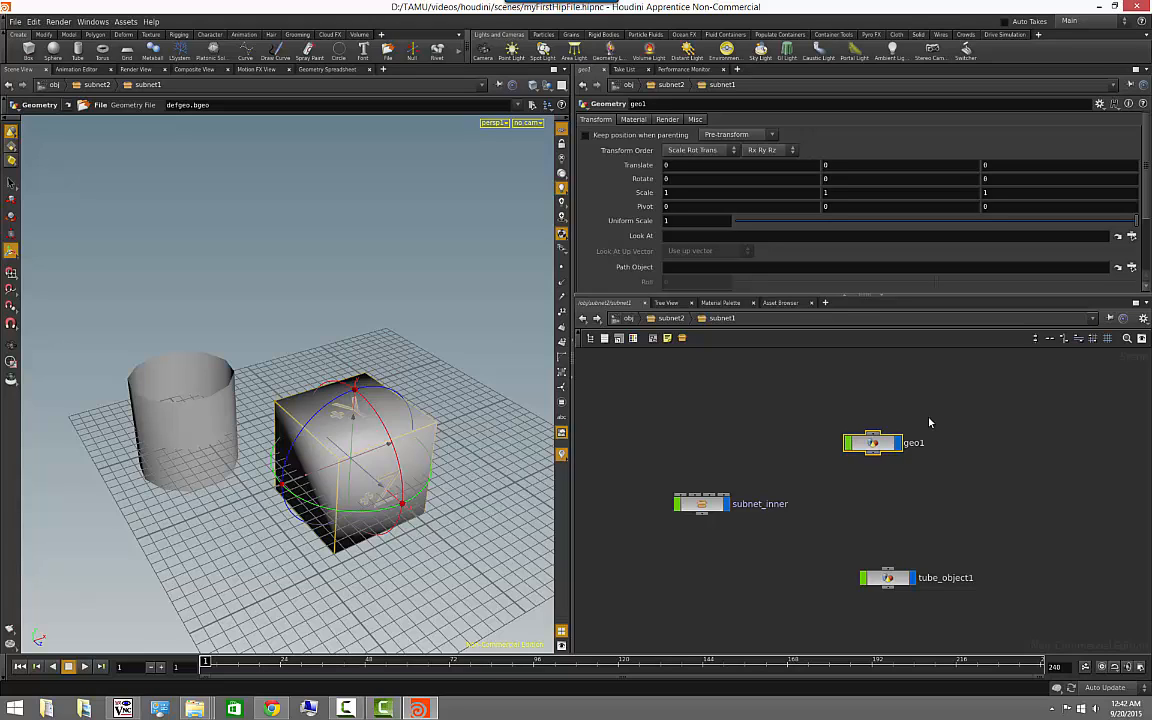
- Compare the new geo1 node with the other nodes and examine its default cube in the viewport from several angles
click(872, 443)
drag(895, 580, 897, 583)
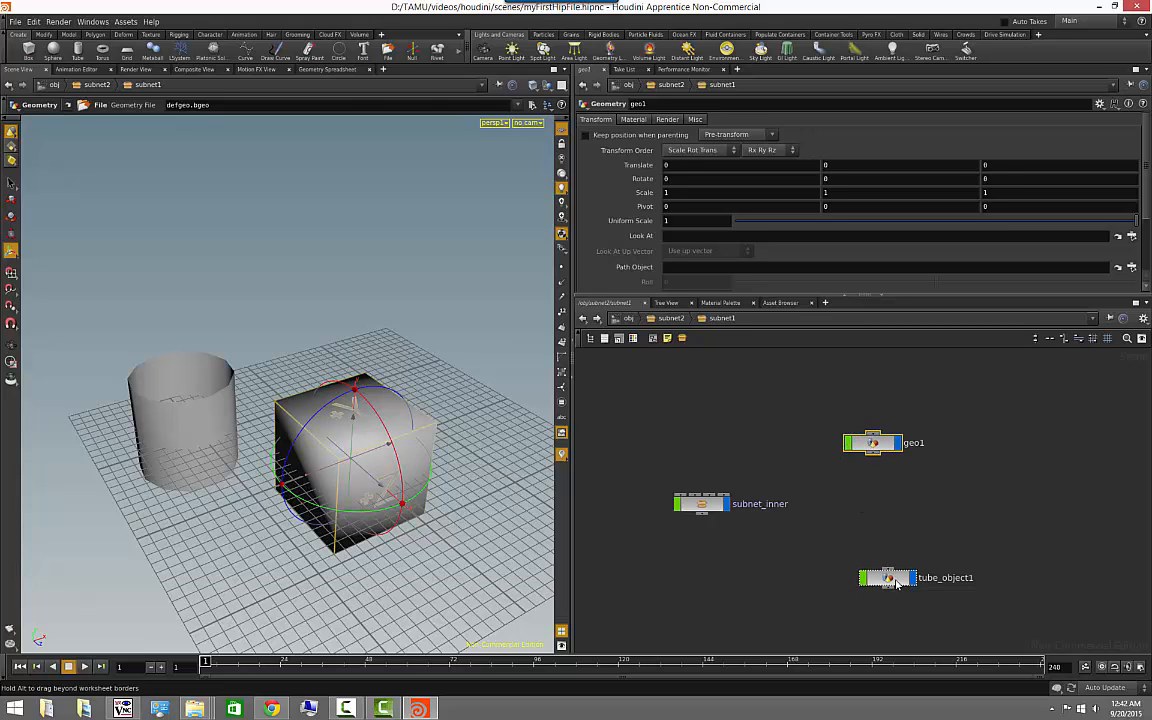
click(732, 506)
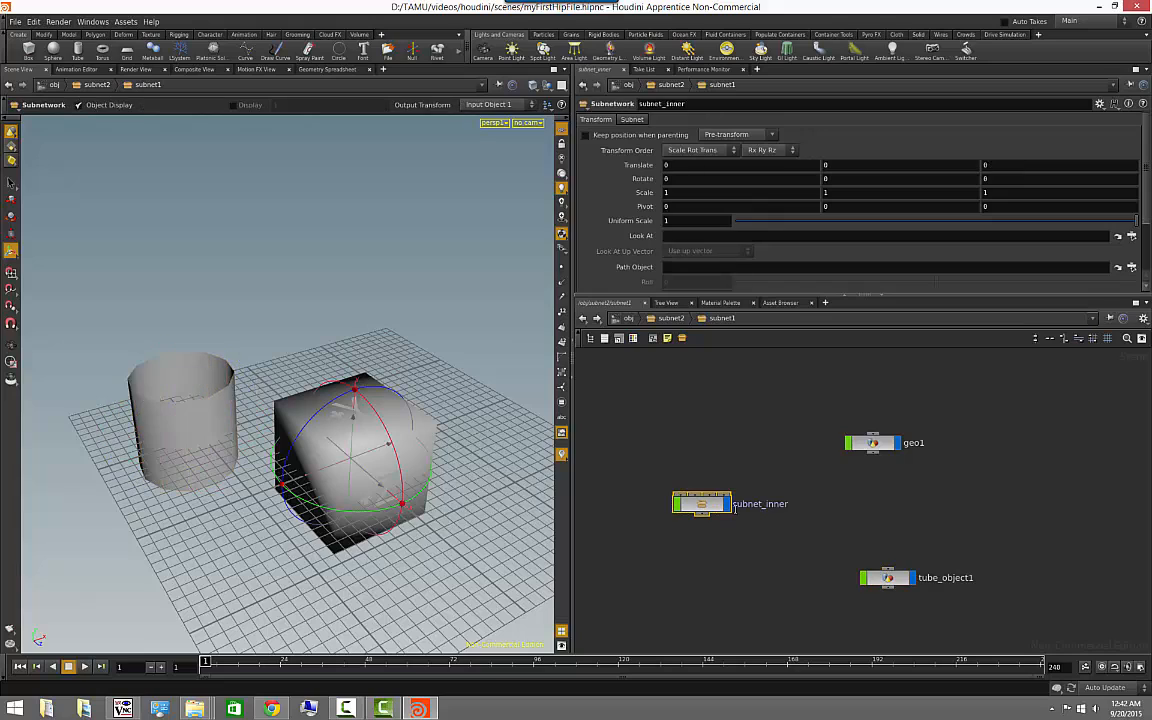
click(873, 443)
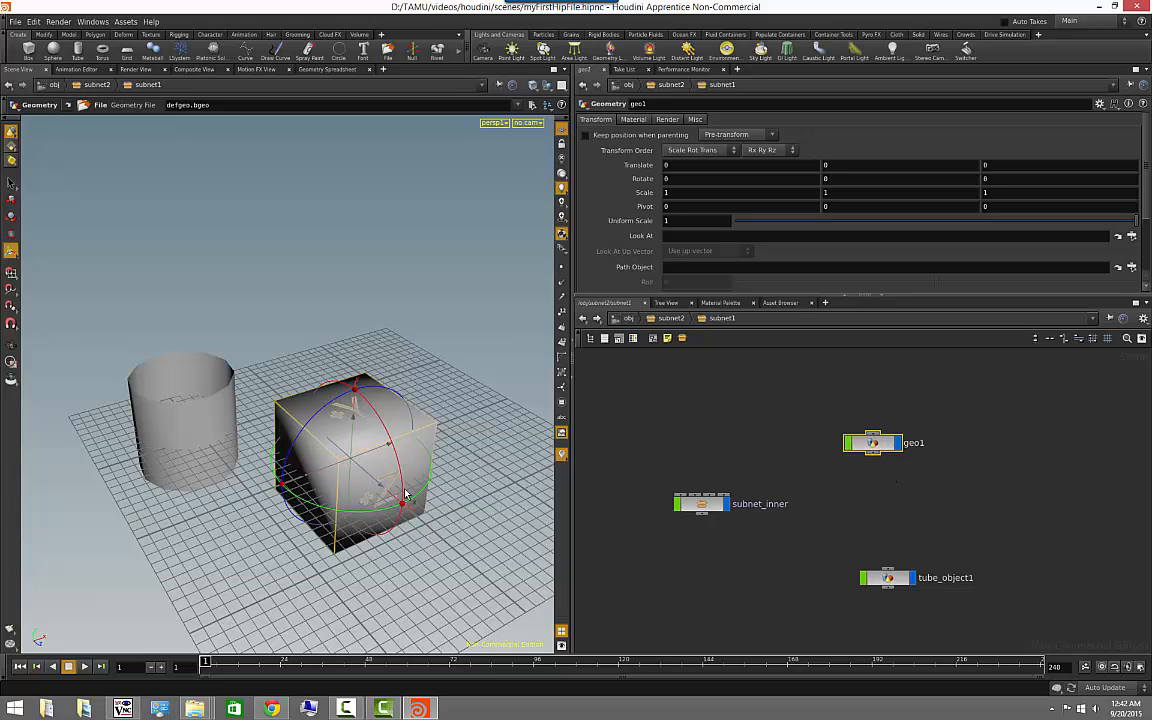
key(Escape)
drag(486, 487, 505, 322)
right_drag(511, 325, 357, 319)
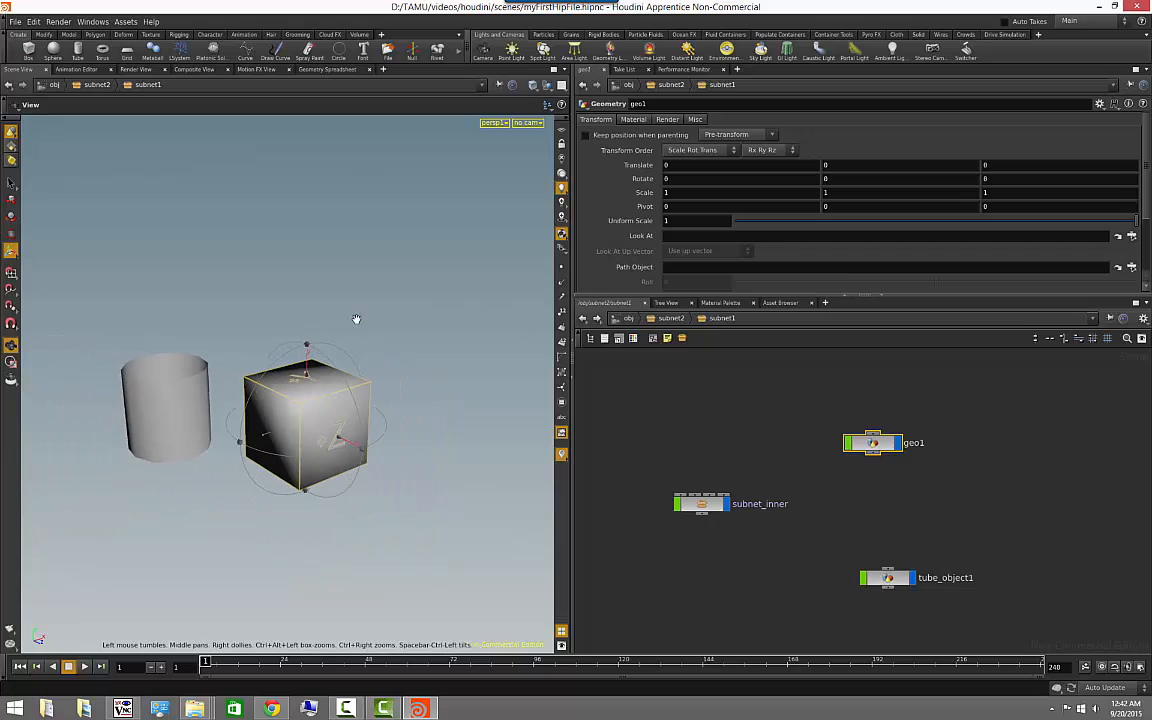
middle_drag(357, 319, 342, 312)
right_drag(342, 312, 400, 385)
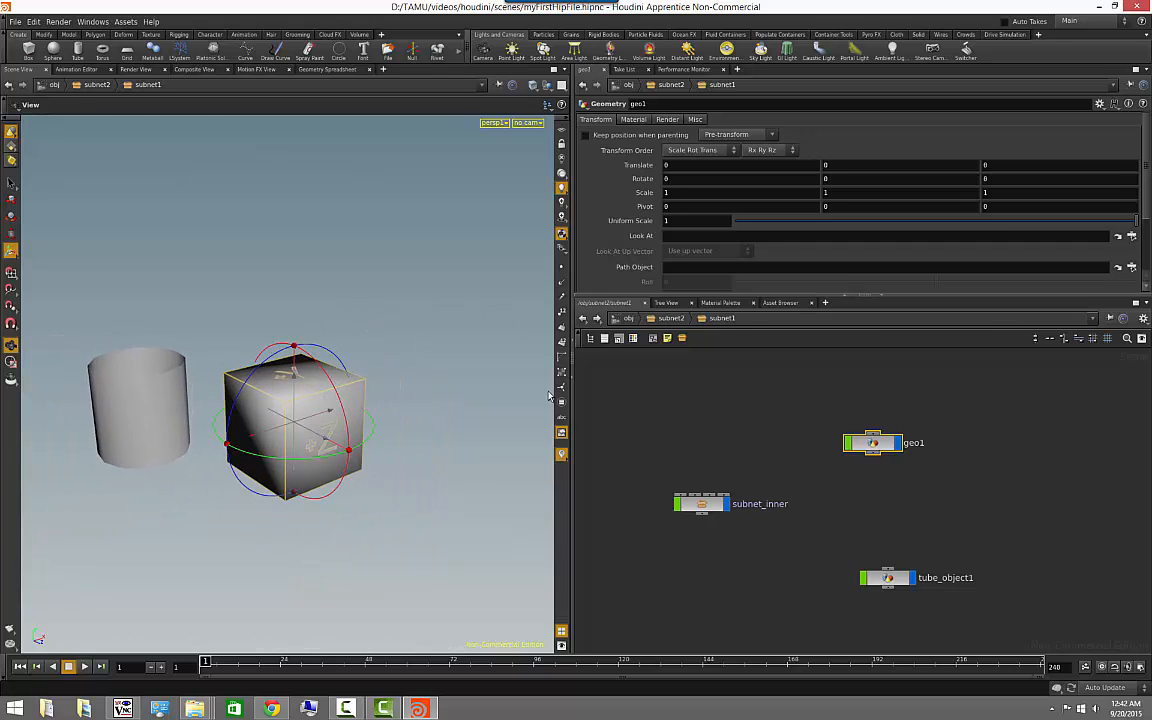
click(11, 345)
drag(470, 360, 330, 385)
drag(380, 417, 404, 417)
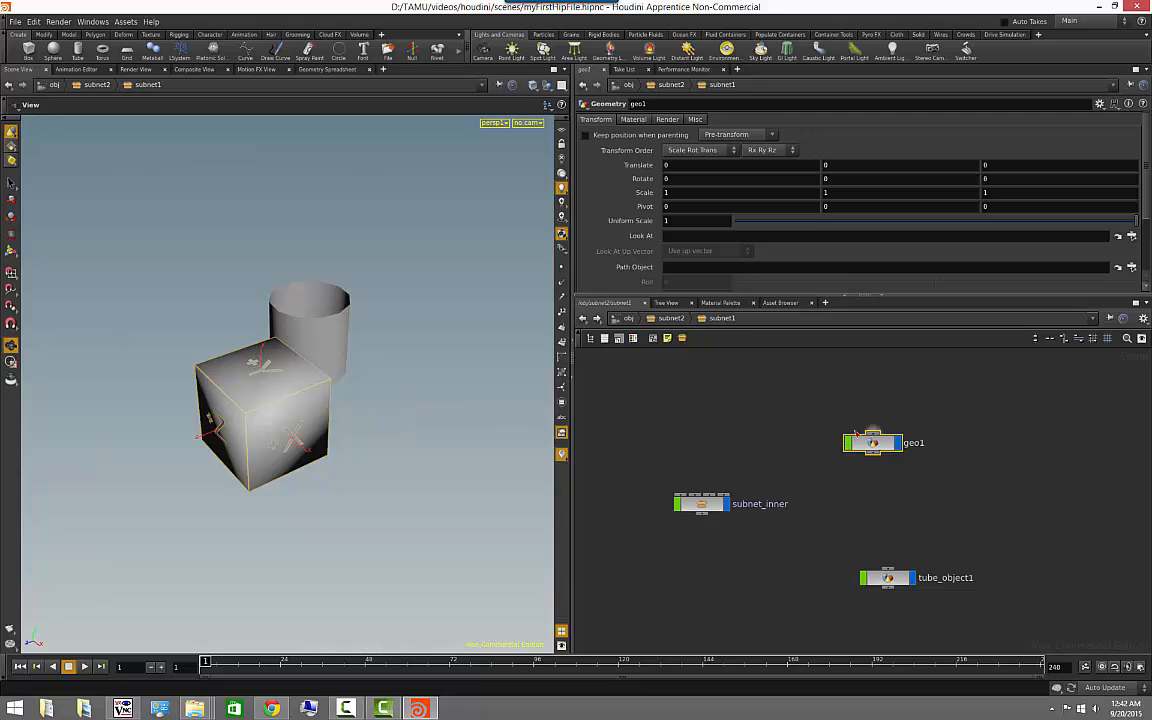
- Open the geo1 object's network to examine its file1 node and the default cube it loads
double_click(880, 445)
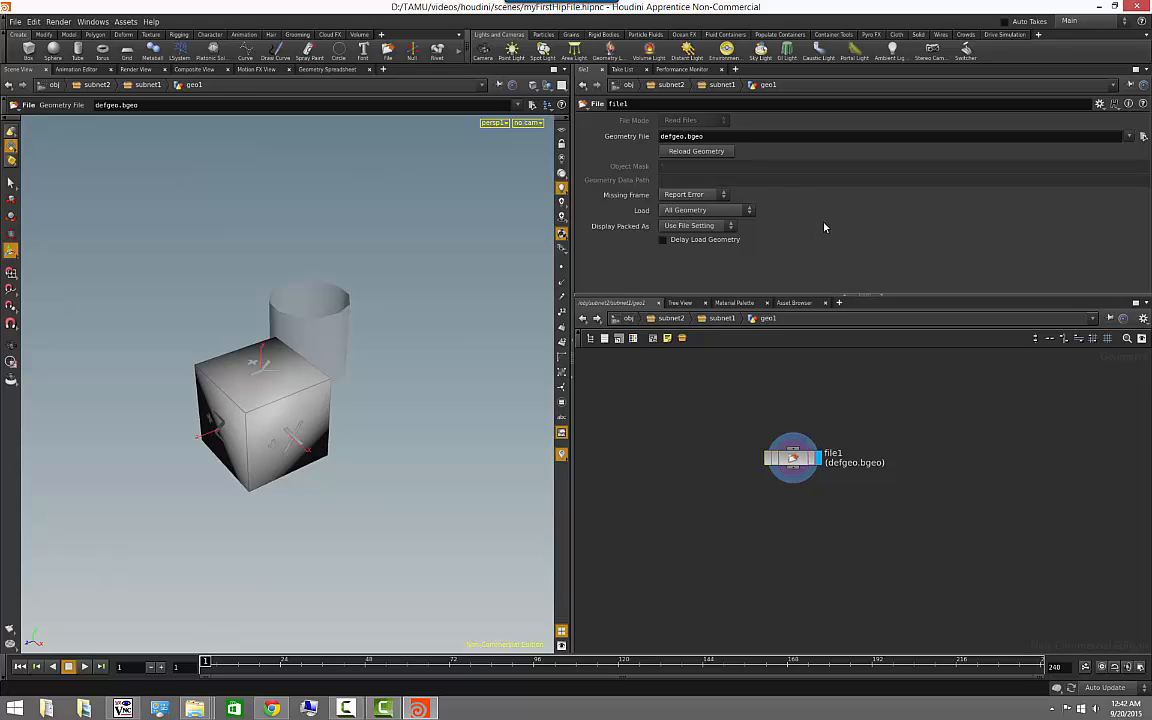
key(Escape)
drag(296, 424, 368, 432)
key(Return)
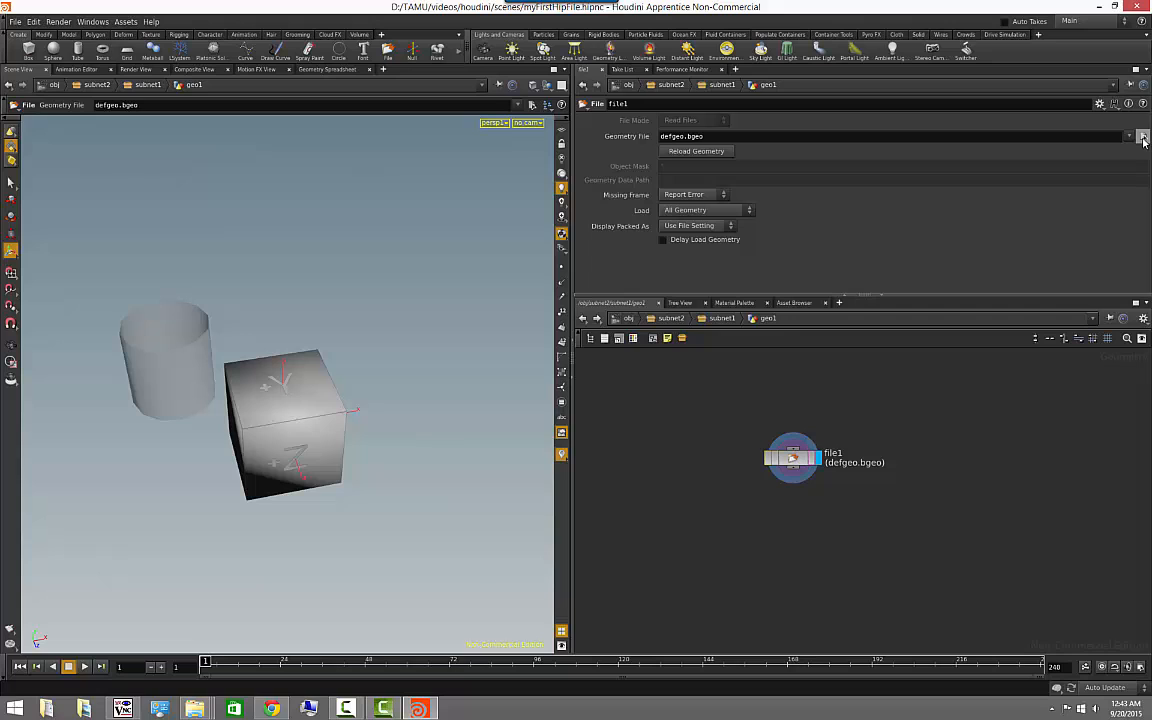
- Load $HIP/Infinite_Scan_Ver0.1/Infinite-Level_02.OBJ as file1's geometry, with file sequences no longer listed as one entry
click(1143, 137)
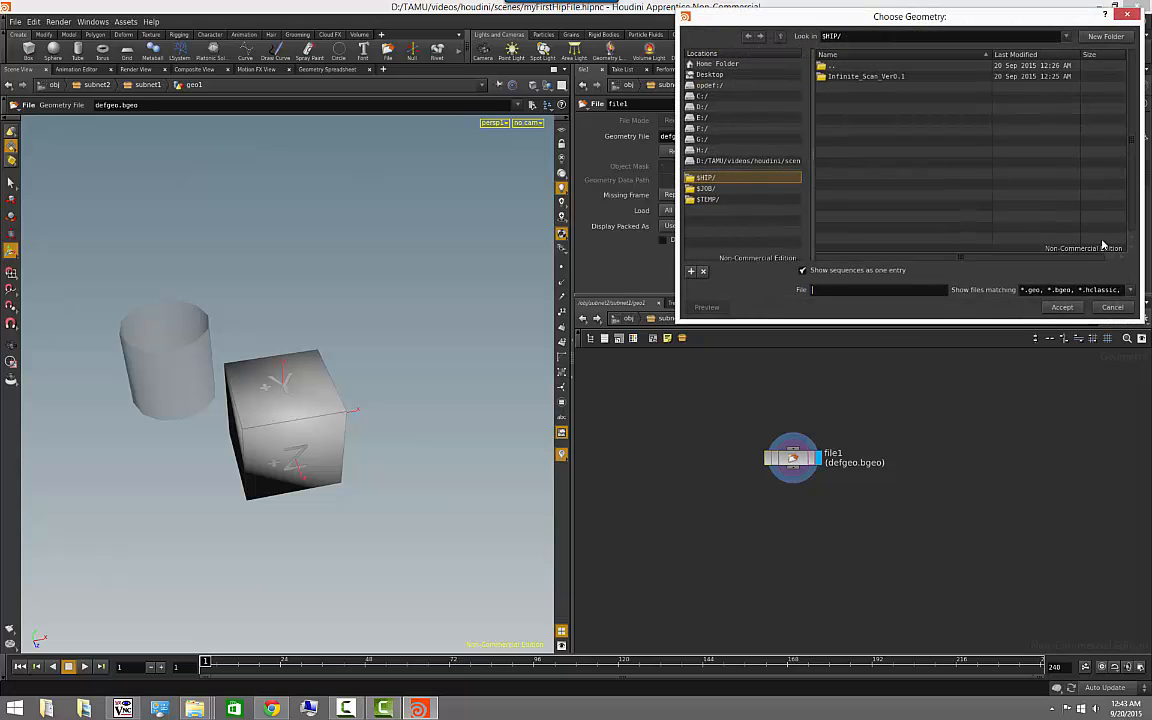
double_click(868, 77)
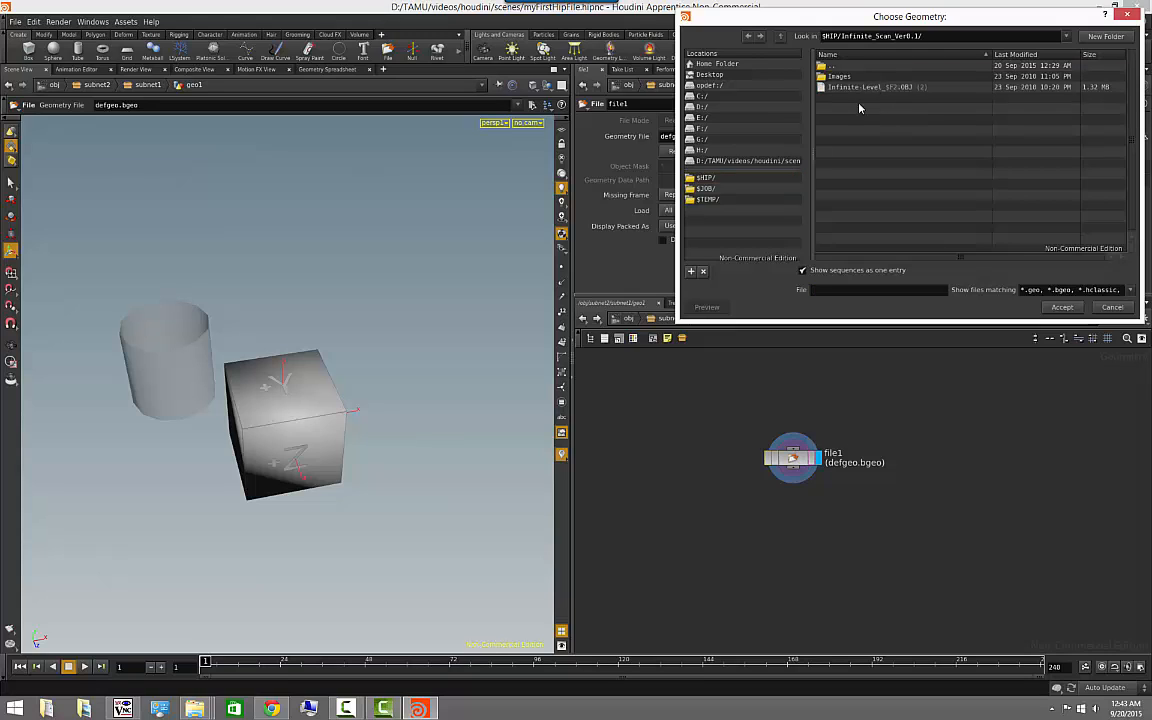
click(866, 88)
click(802, 270)
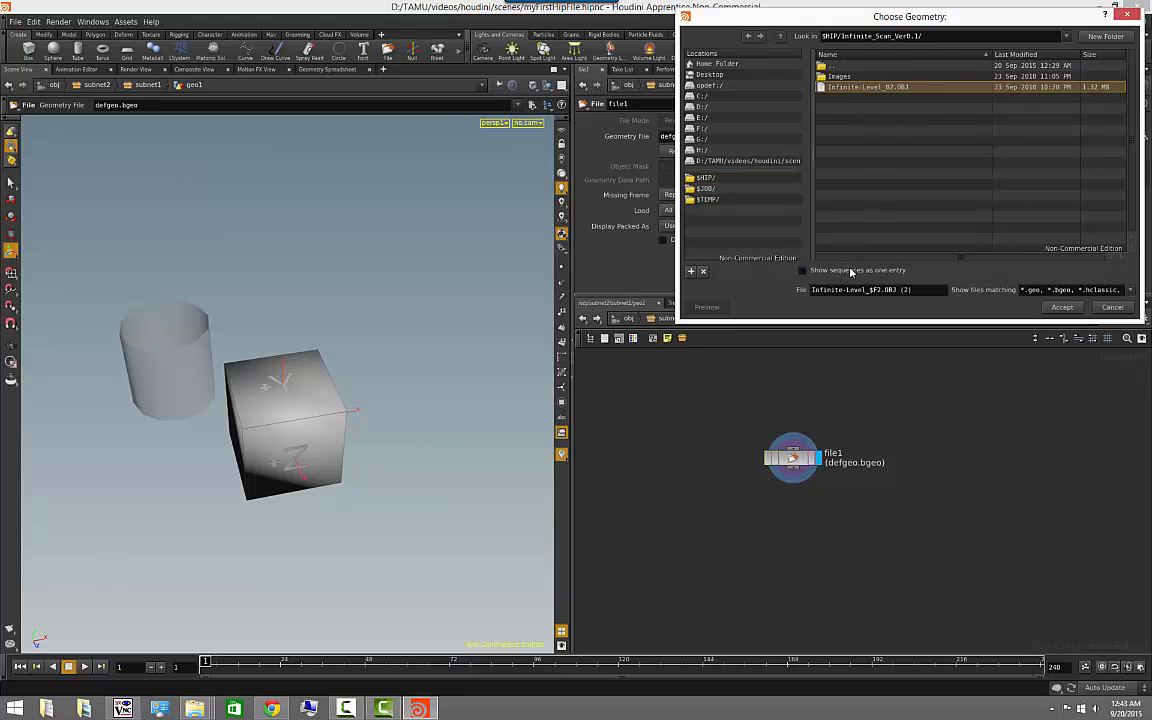
click(903, 89)
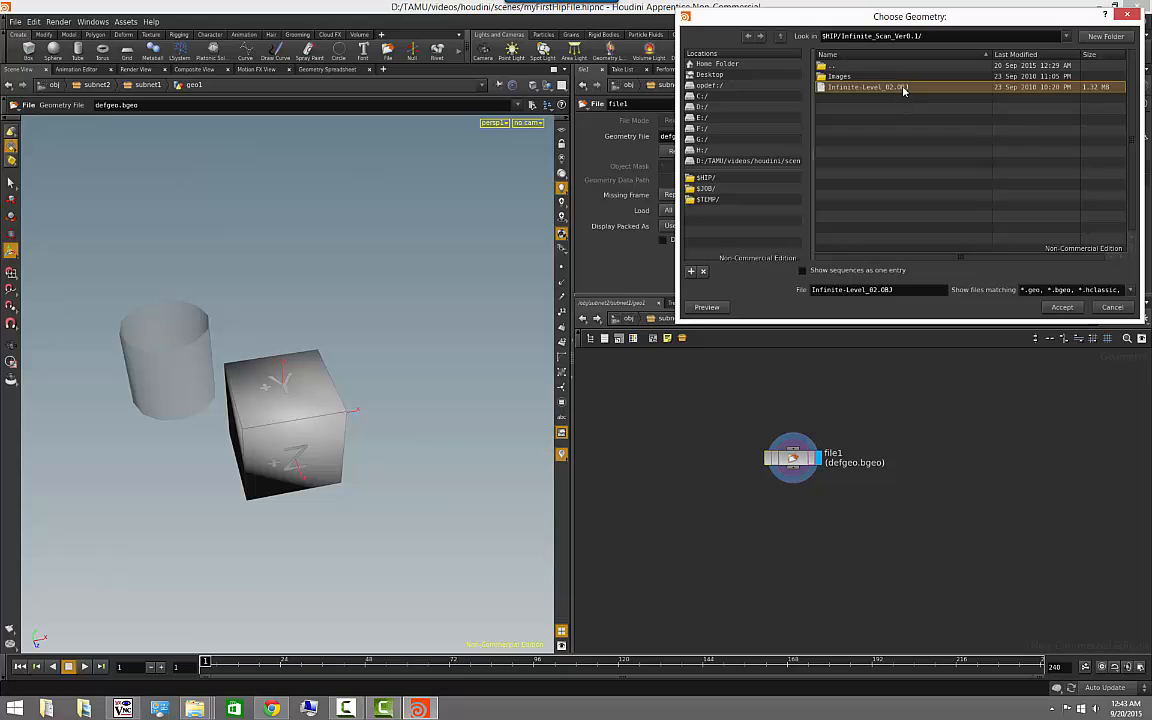
click(848, 78)
click(1062, 307)
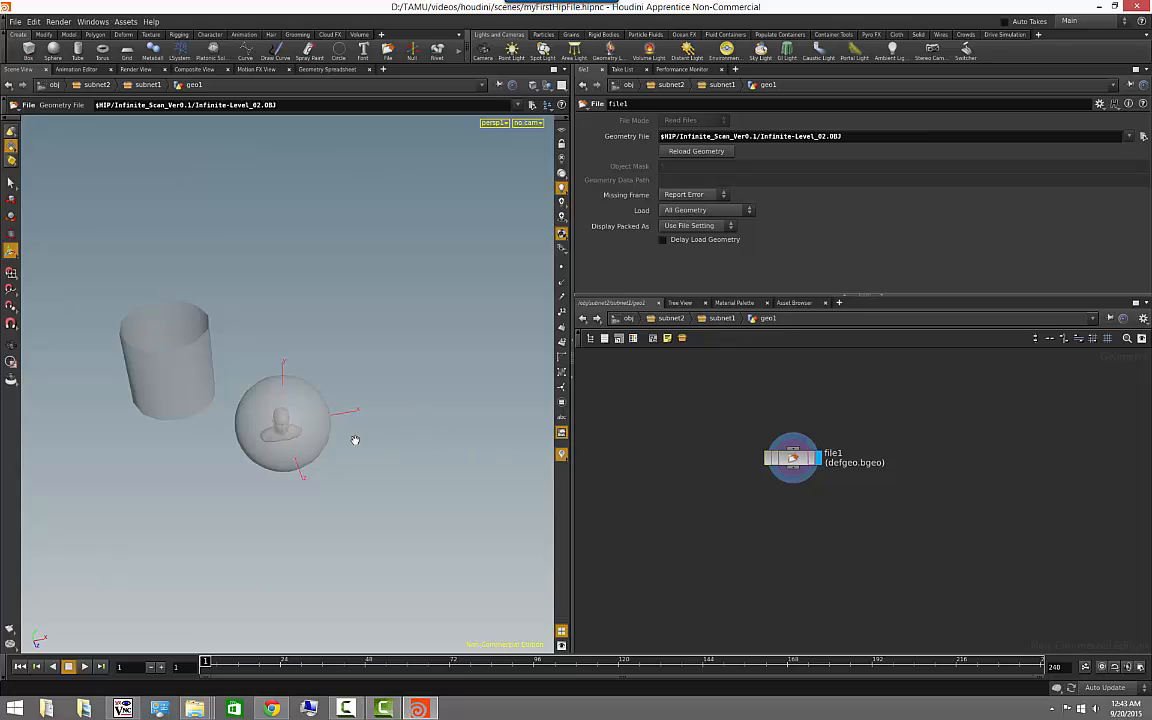
- Hide all other objects in the viewport so only the loaded head model is displayed, and frame the view on it
alt+drag(355, 440, 334, 406)
alt+right_drag(455, 432, 411, 404)
alt+middle_drag(411, 404, 427, 332)
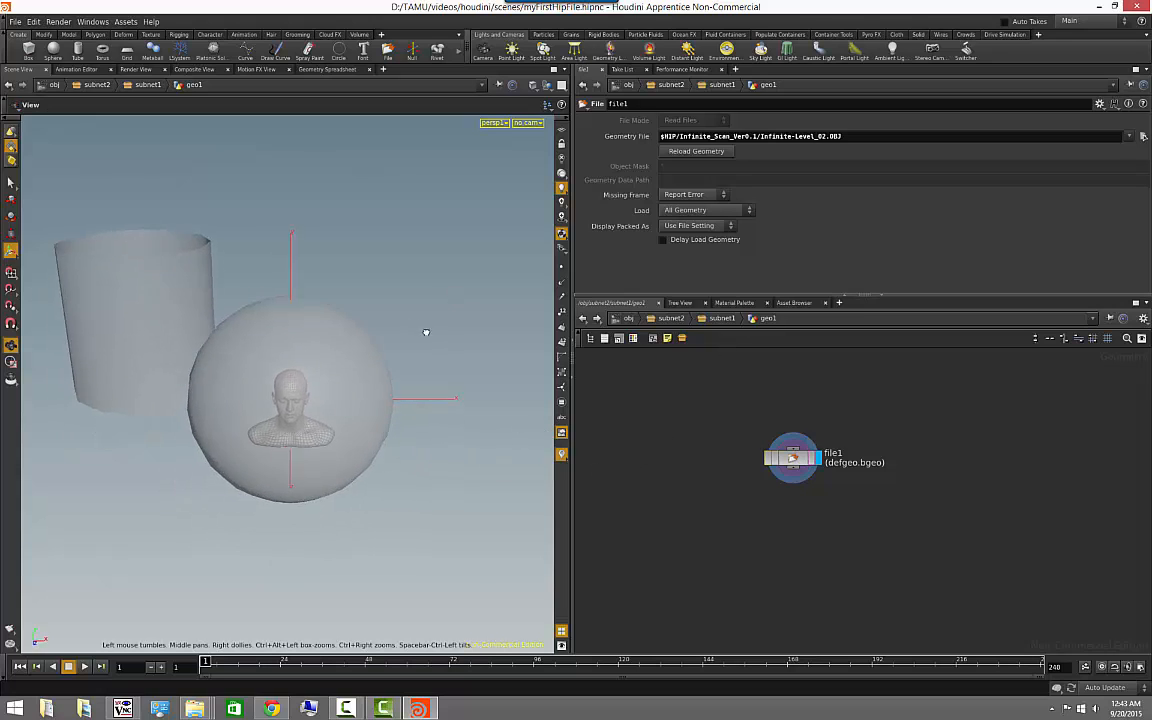
alt+drag(427, 332, 442, 345)
alt+middle_drag(442, 345, 450, 347)
alt+right_drag(450, 347, 377, 342)
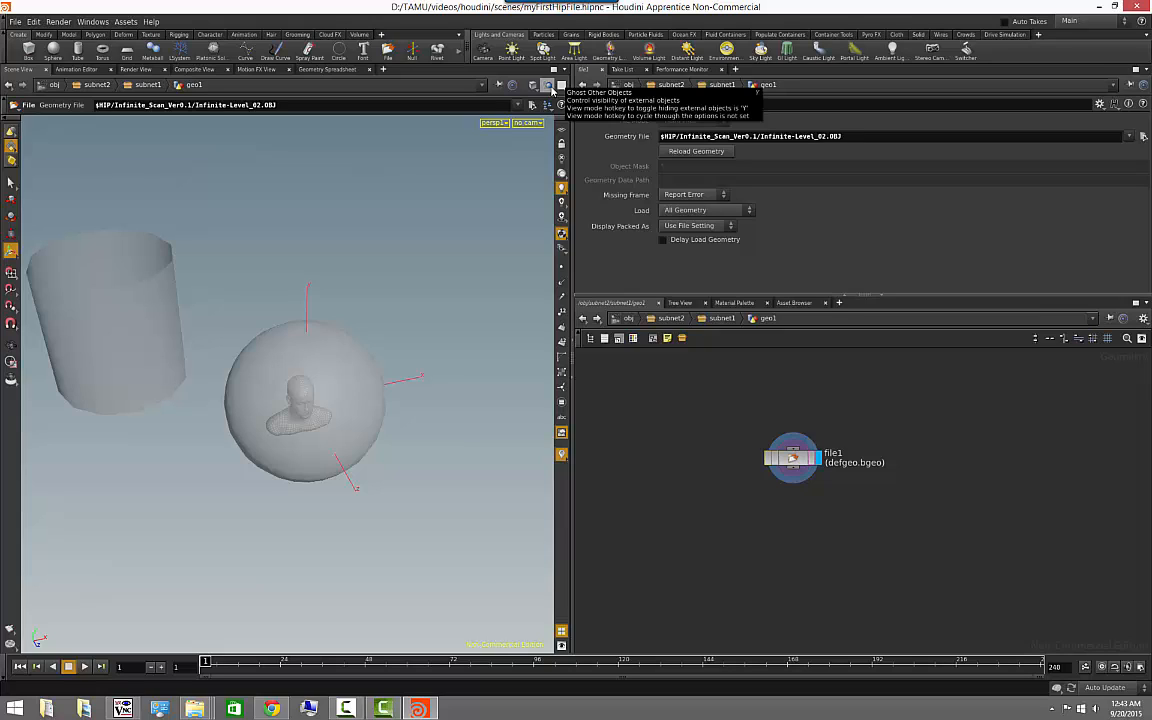
click(550, 88)
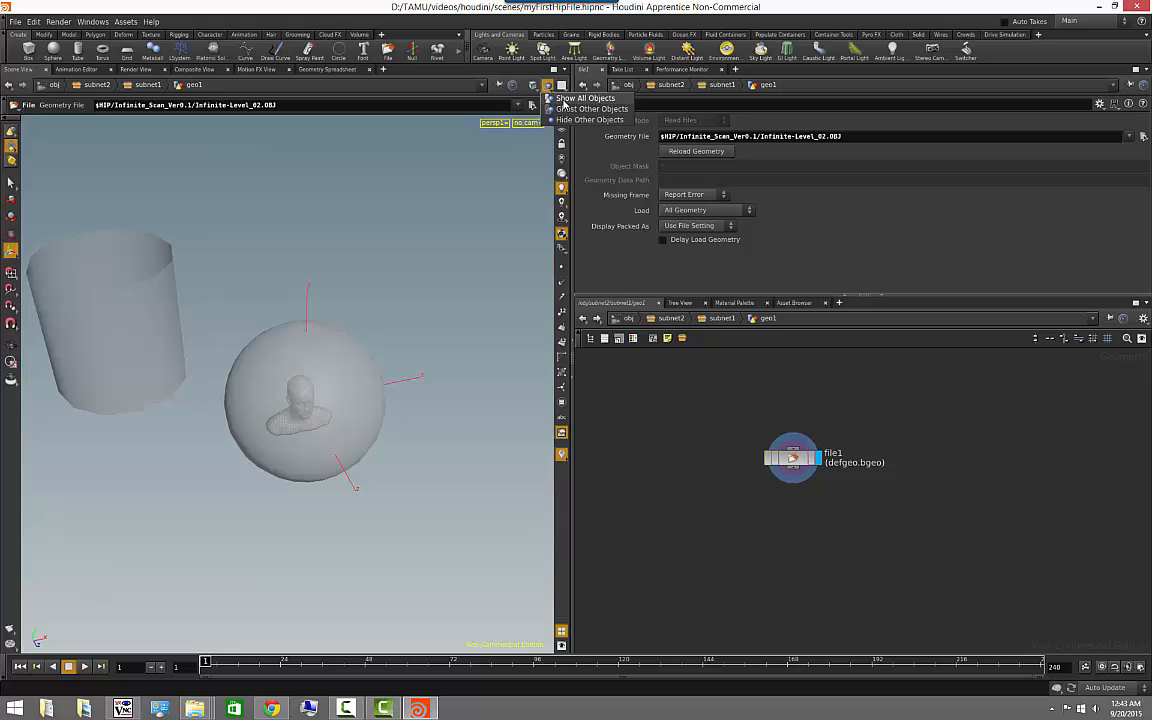
click(548, 97)
click(547, 88)
click(550, 105)
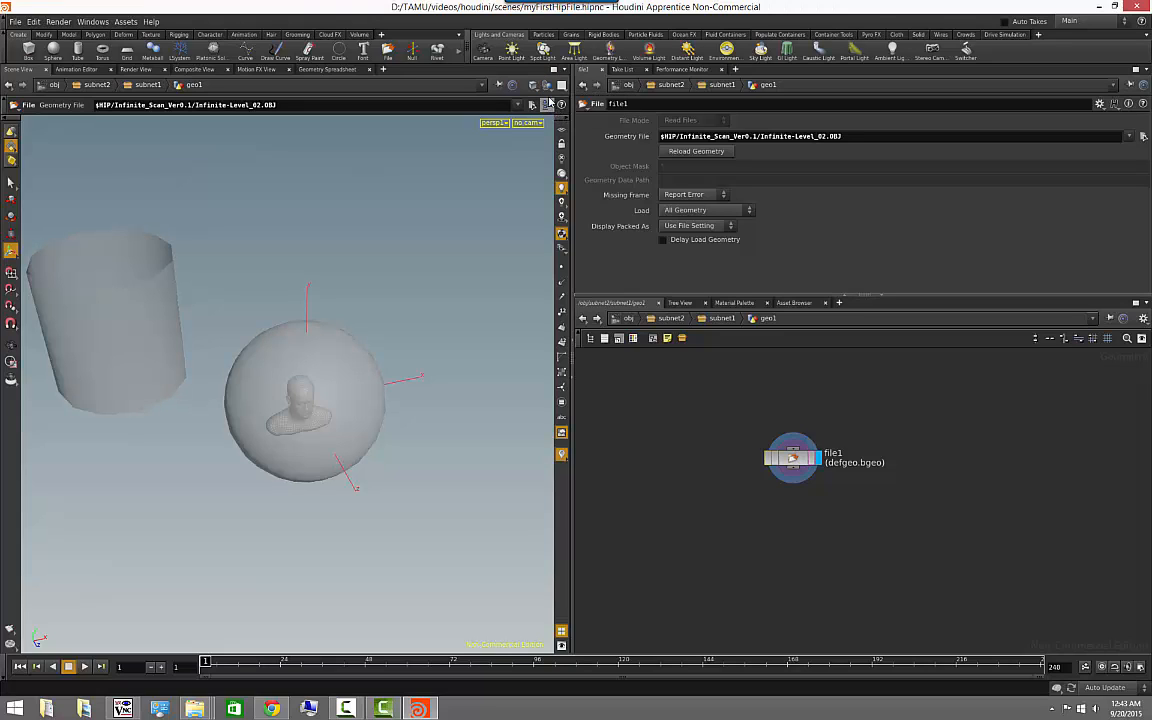
click(547, 88)
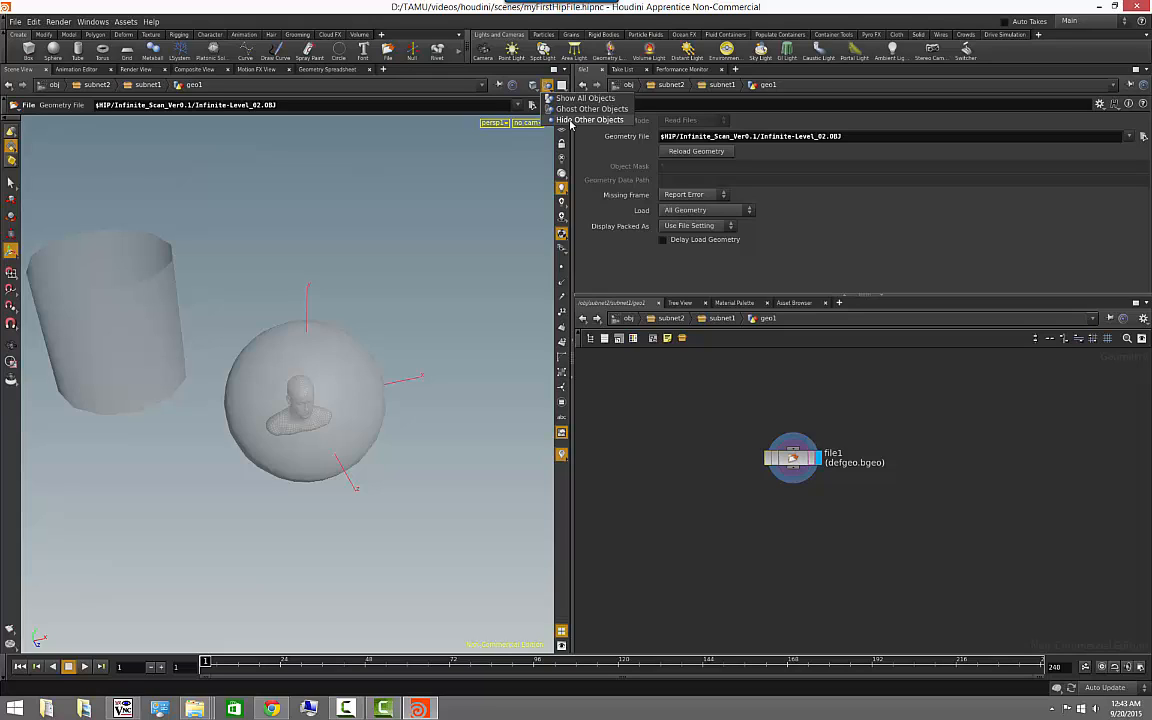
click(575, 120)
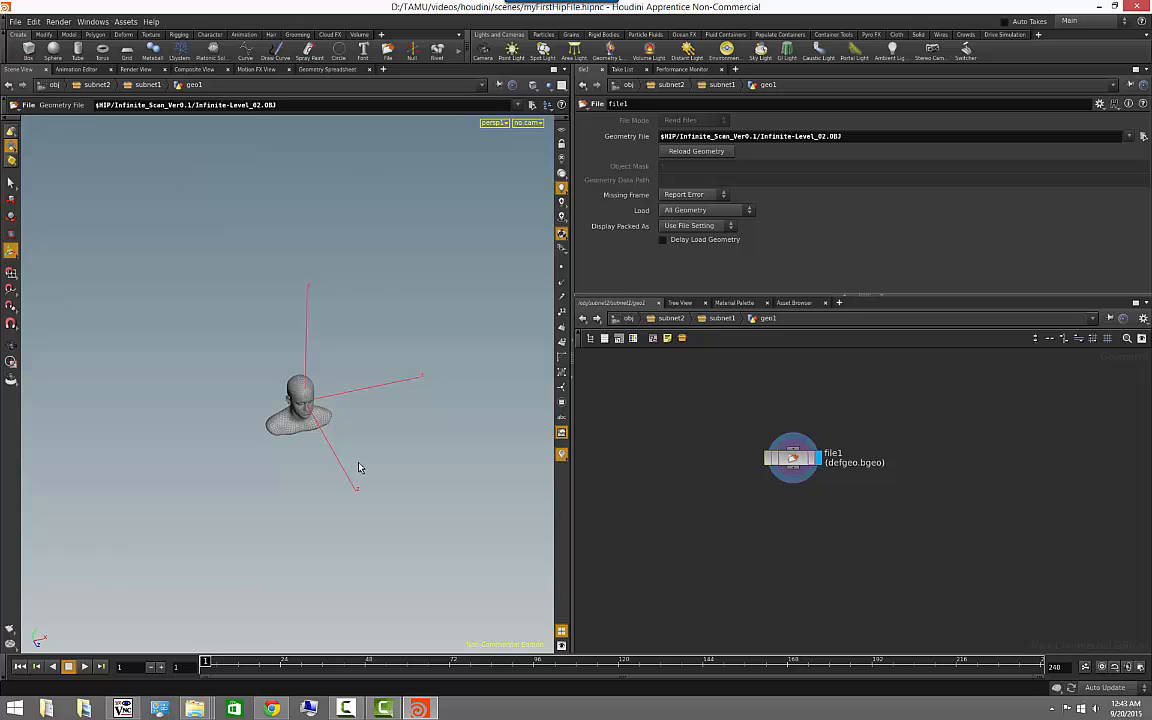
key(space+h)
drag(445, 517, 424, 476)
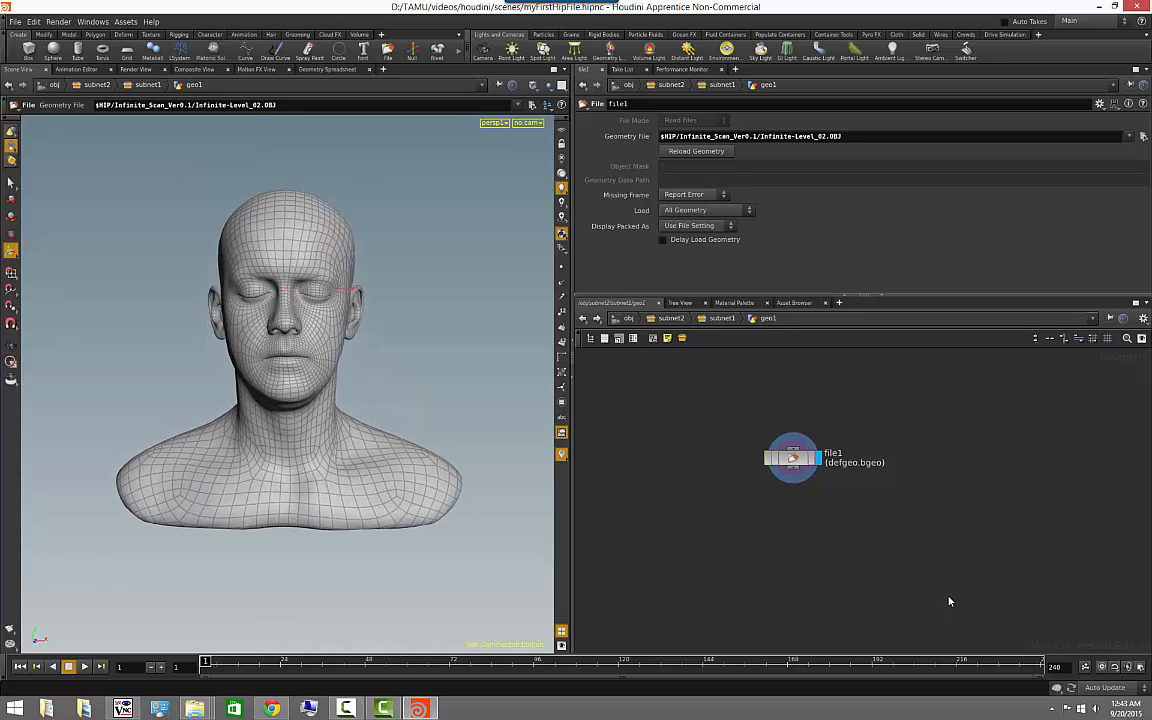
- Add a sticky note beside file1 containing its geometry path, $HIP/Infinite_Scan_Ver0.1/Infinite-Level_02.OBJ
click(806, 459)
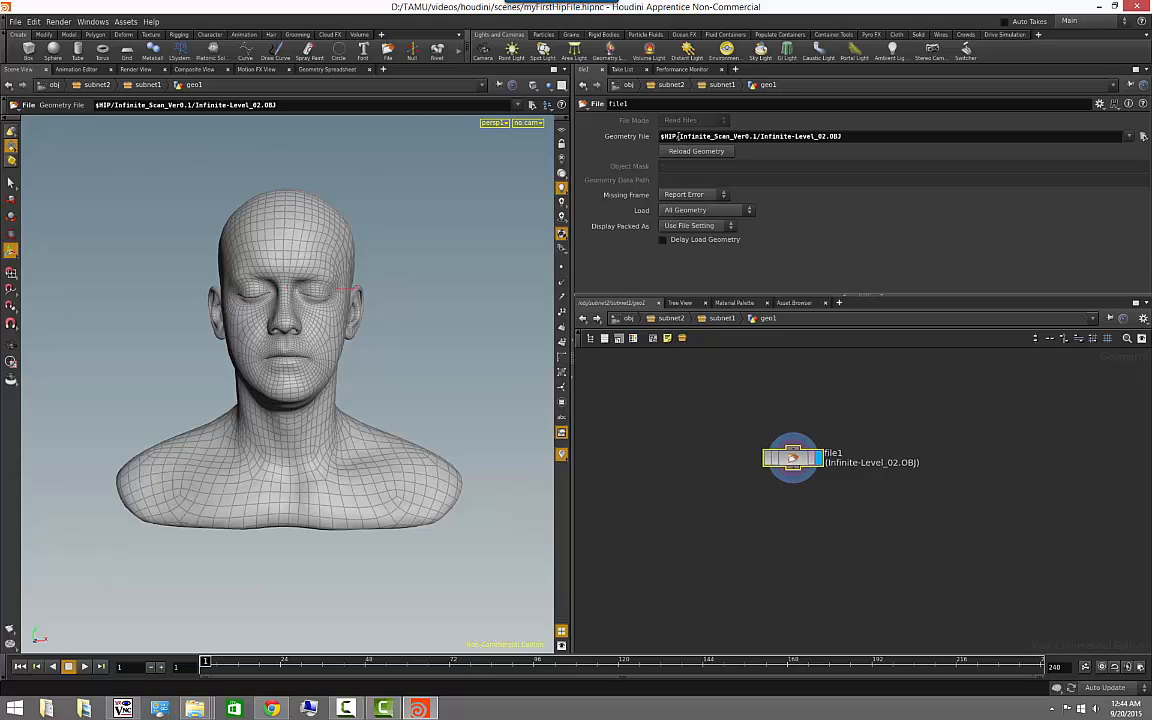
drag(676, 136, 657, 135)
click(679, 139)
drag(844, 136, 629, 131)
key(ctrl+c)
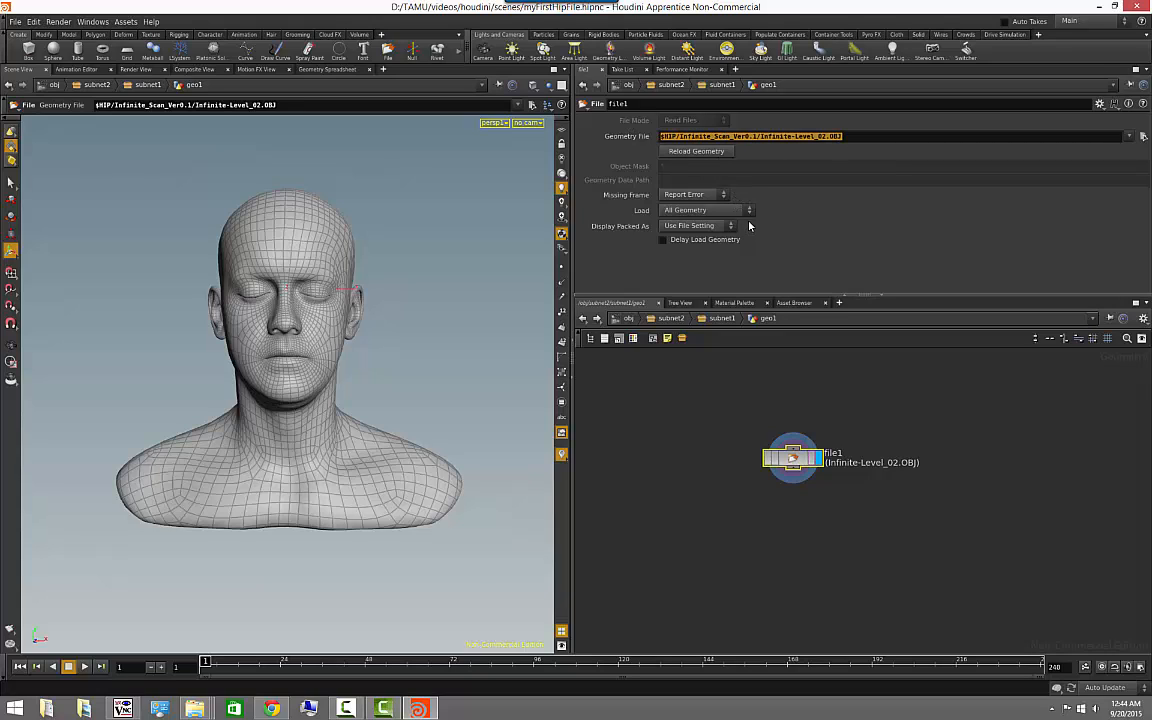
click(667, 338)
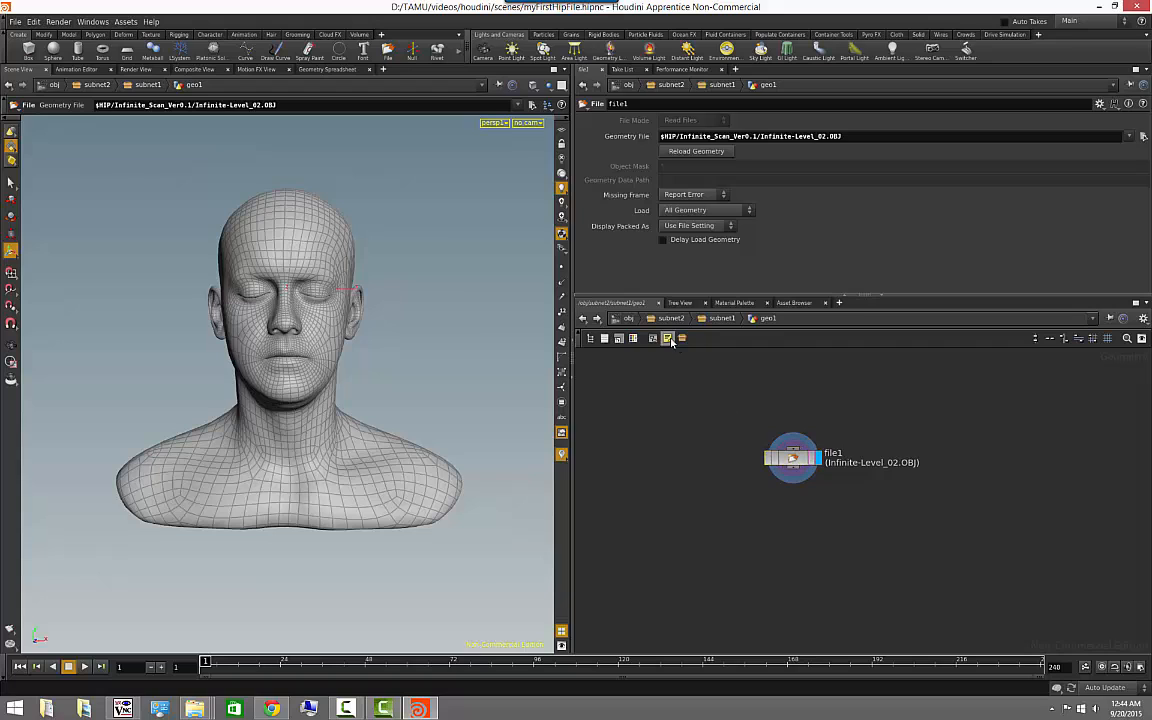
drag(843, 443, 1003, 374)
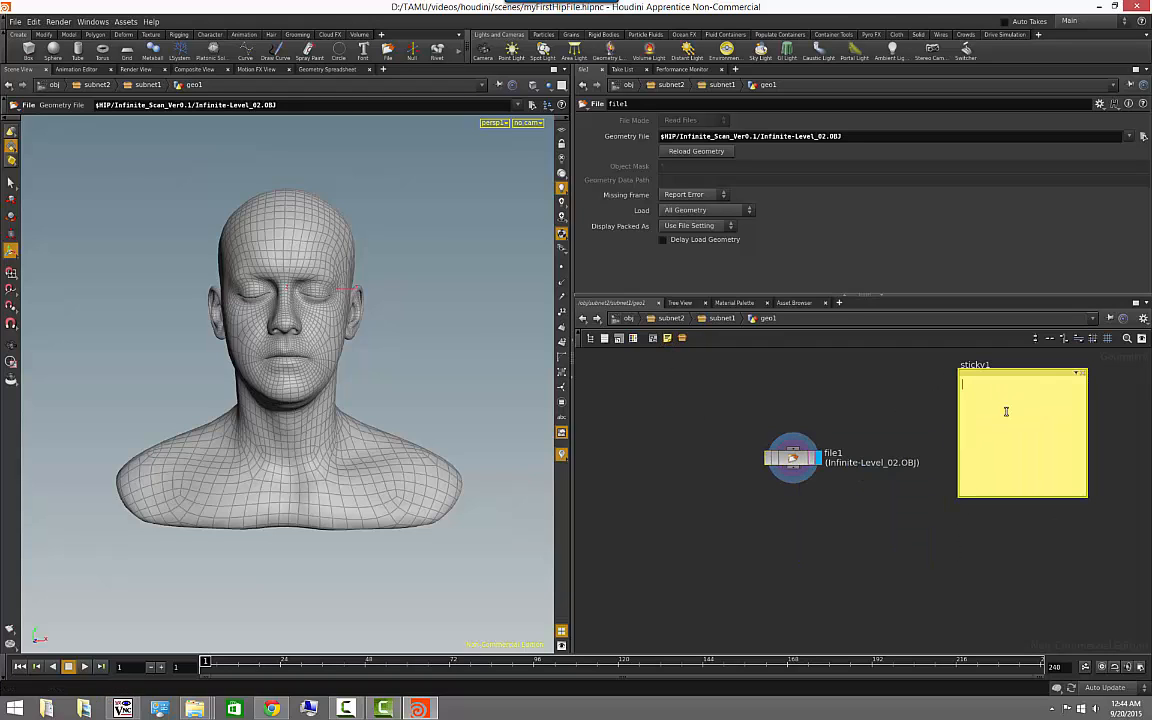
click(1003, 406)
key(ctrl+v)
- Widen the sticky note on both sides so the $HIP path fits on a single line
middle_drag(919, 422, 764, 474)
scroll(827, 470, up, 4)
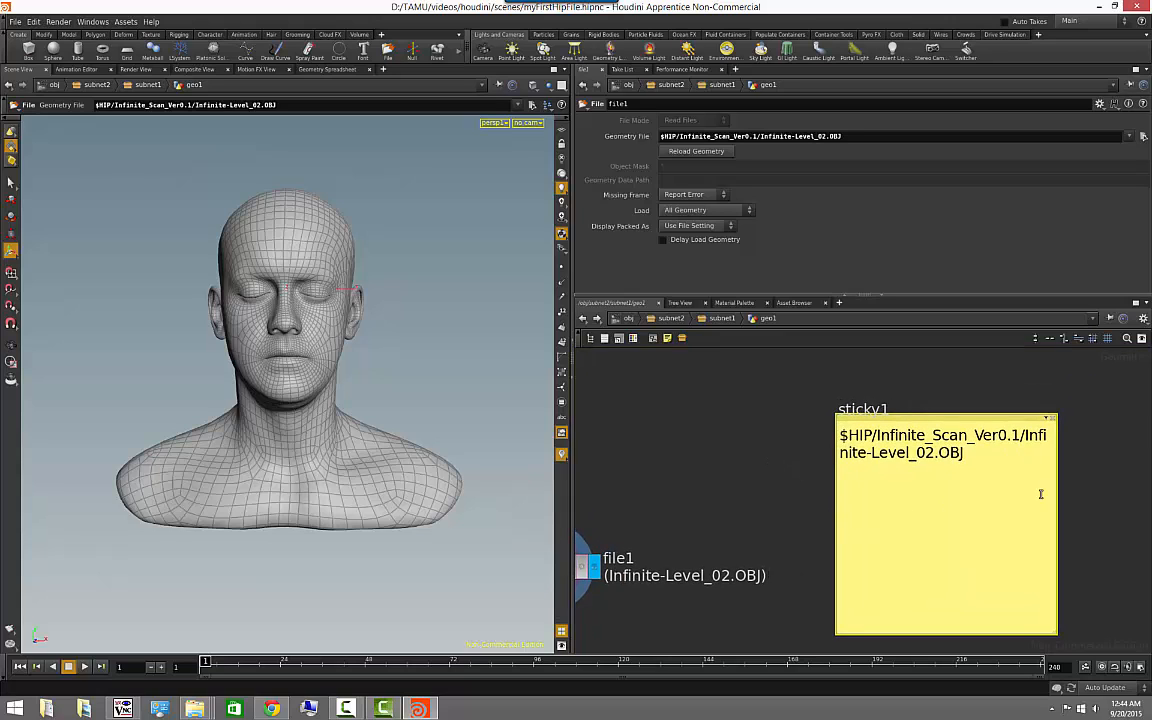
drag(1055, 497, 1148, 497)
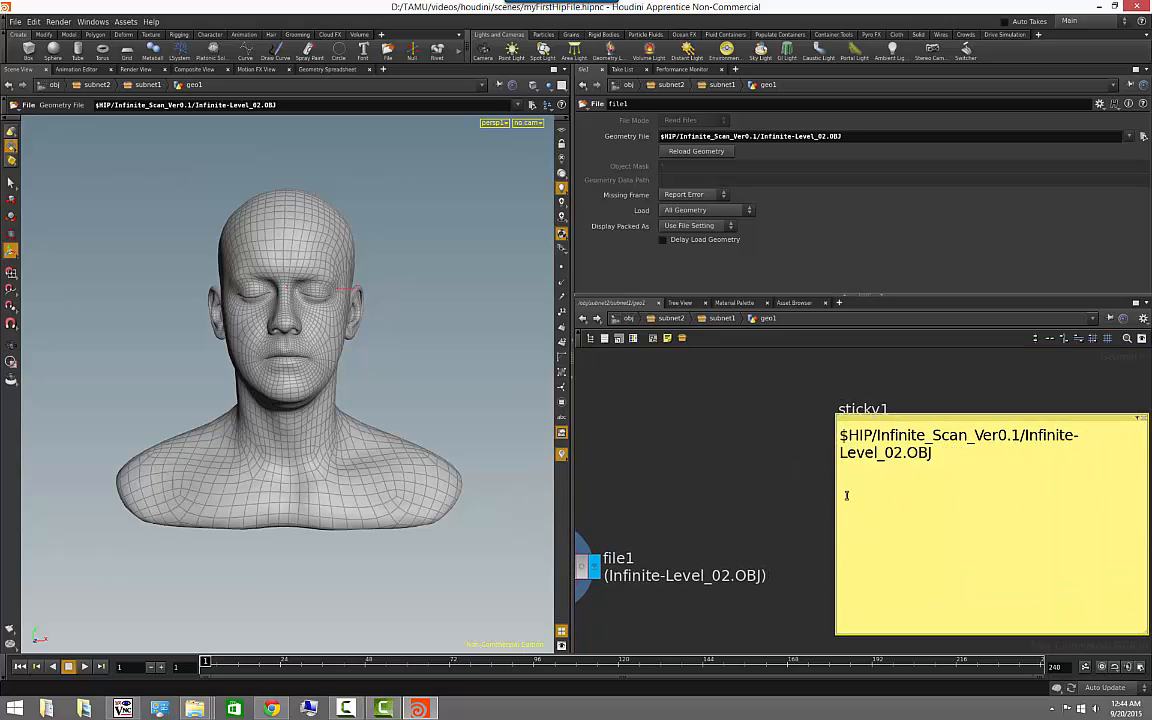
drag(791, 494, 635, 490)
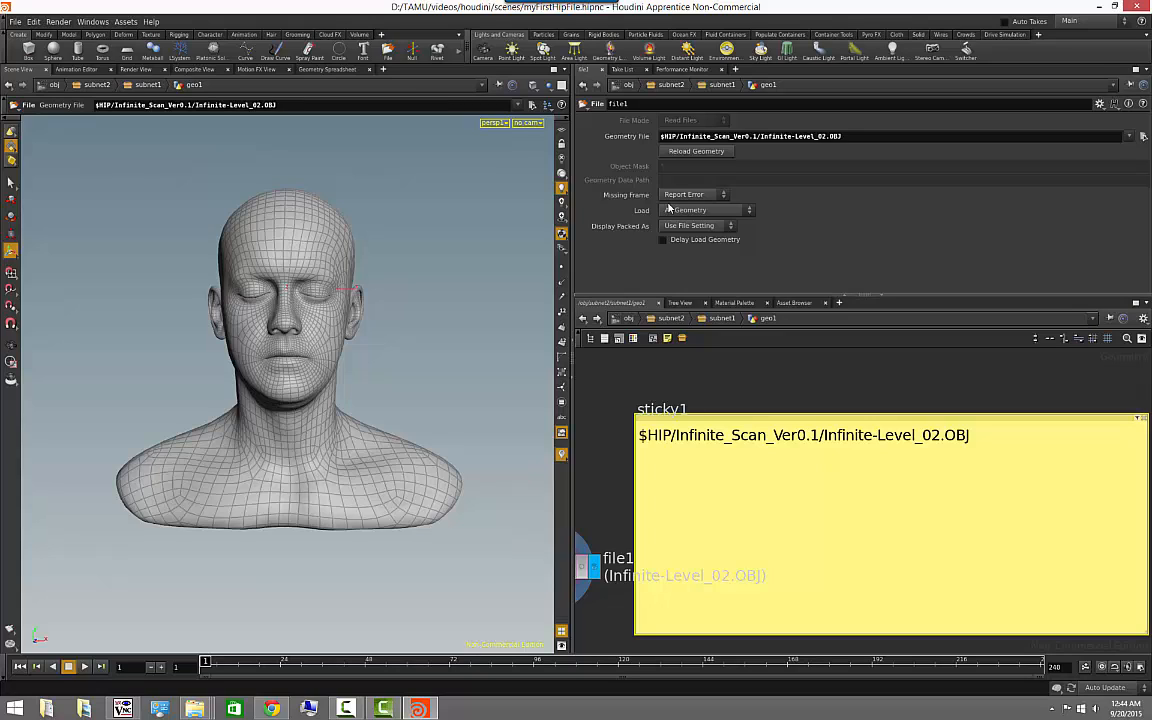
- Show file1's geometry path in expanded form and copy D:/TAMU/videos/houdini/scenes/Infinite_Scan_Ver0.1/Infinite-Level_02.OBJ to the sticky note's second line
click(630, 142)
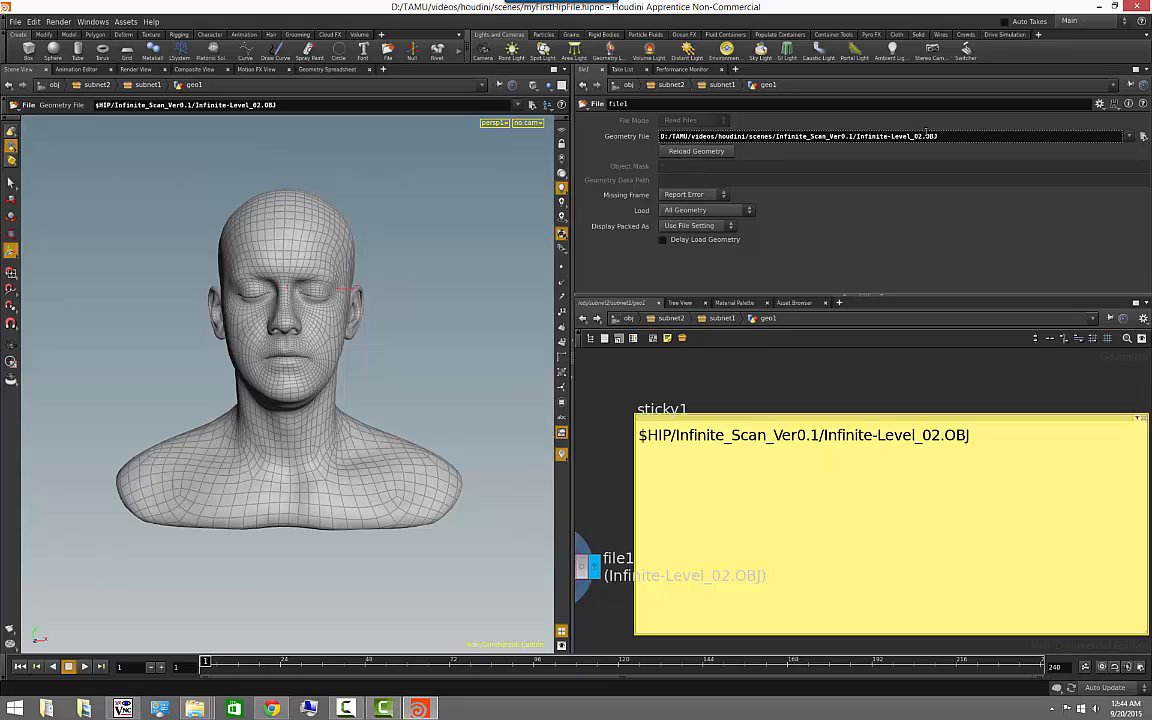
drag(937, 136, 660, 136)
key(ctrl+c)
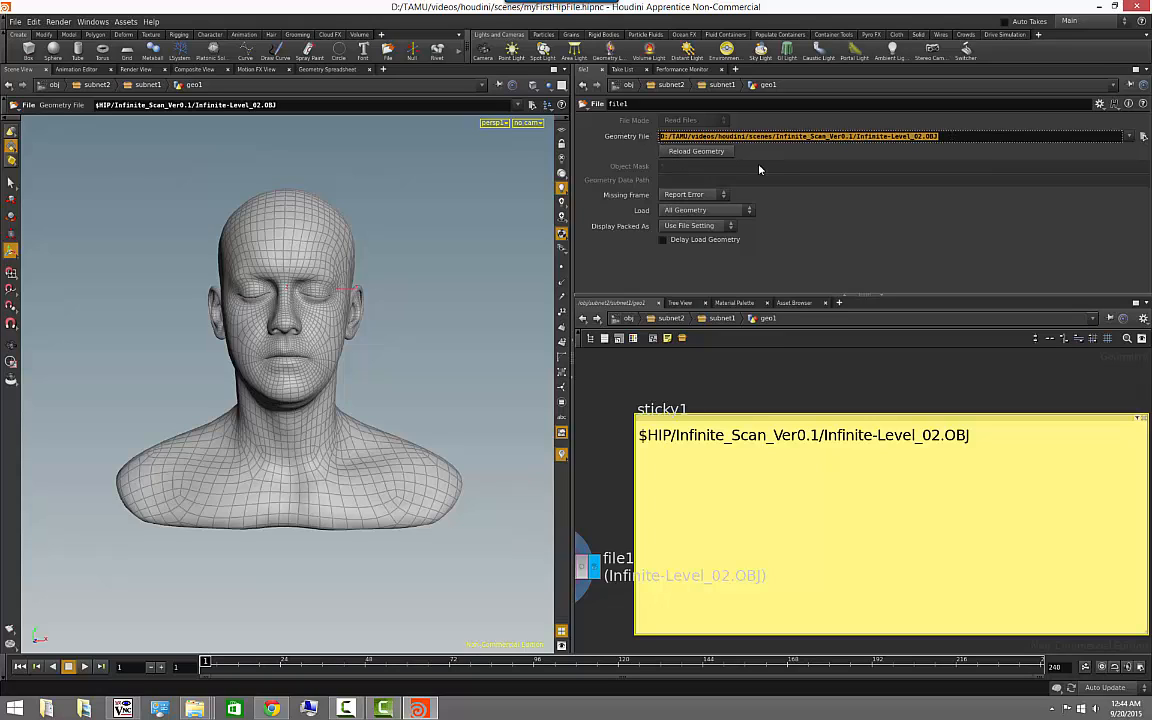
click(1000, 432)
click(945, 435)
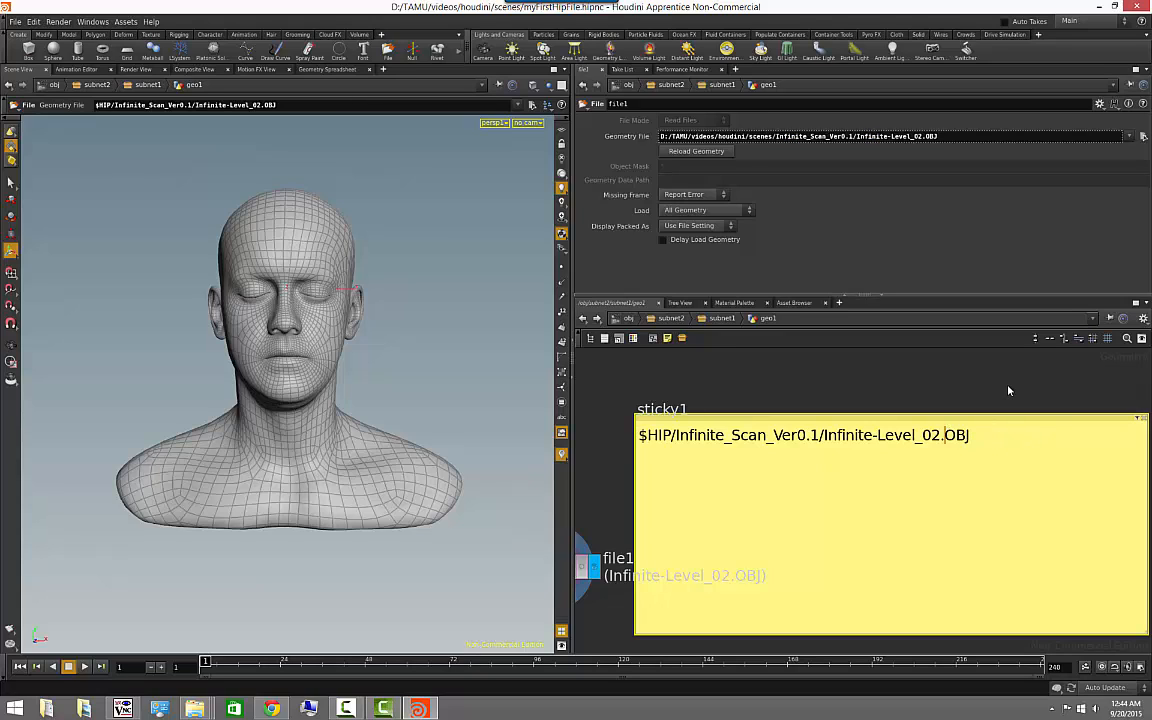
key(End)
key(Return)
key(ctrl+v)
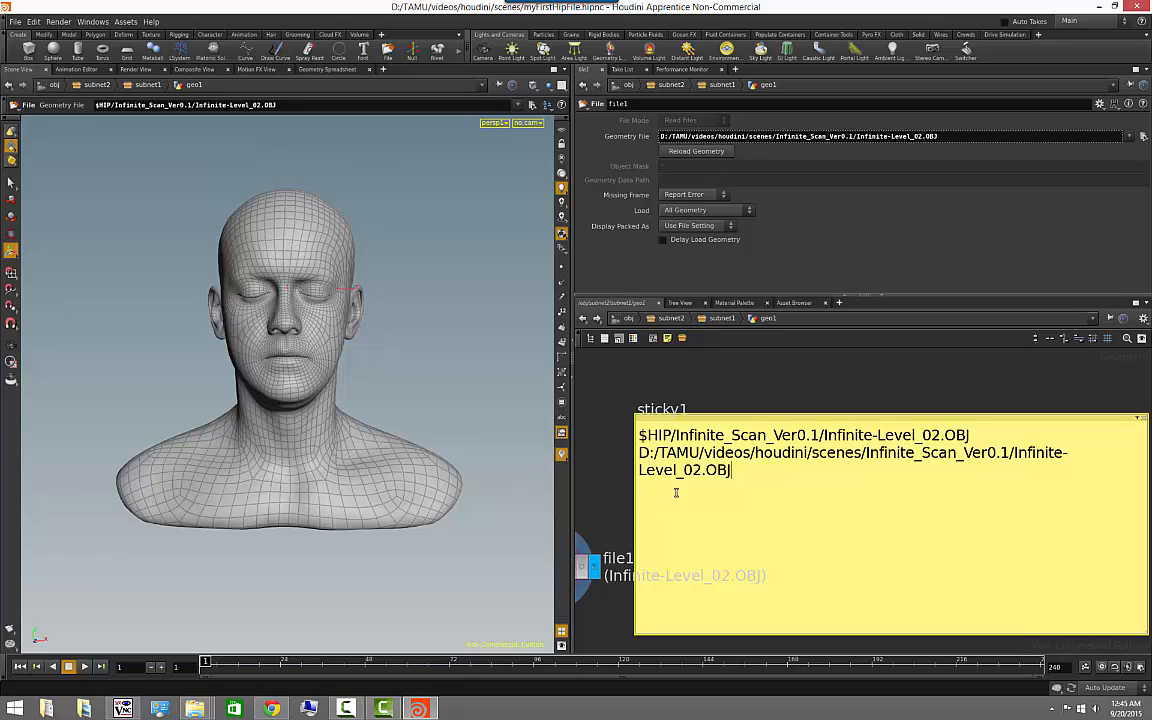
- Move the file1 node above the sticky note and widen the note so the full D:/ path fits on one line
middle_drag(701, 379, 804, 393)
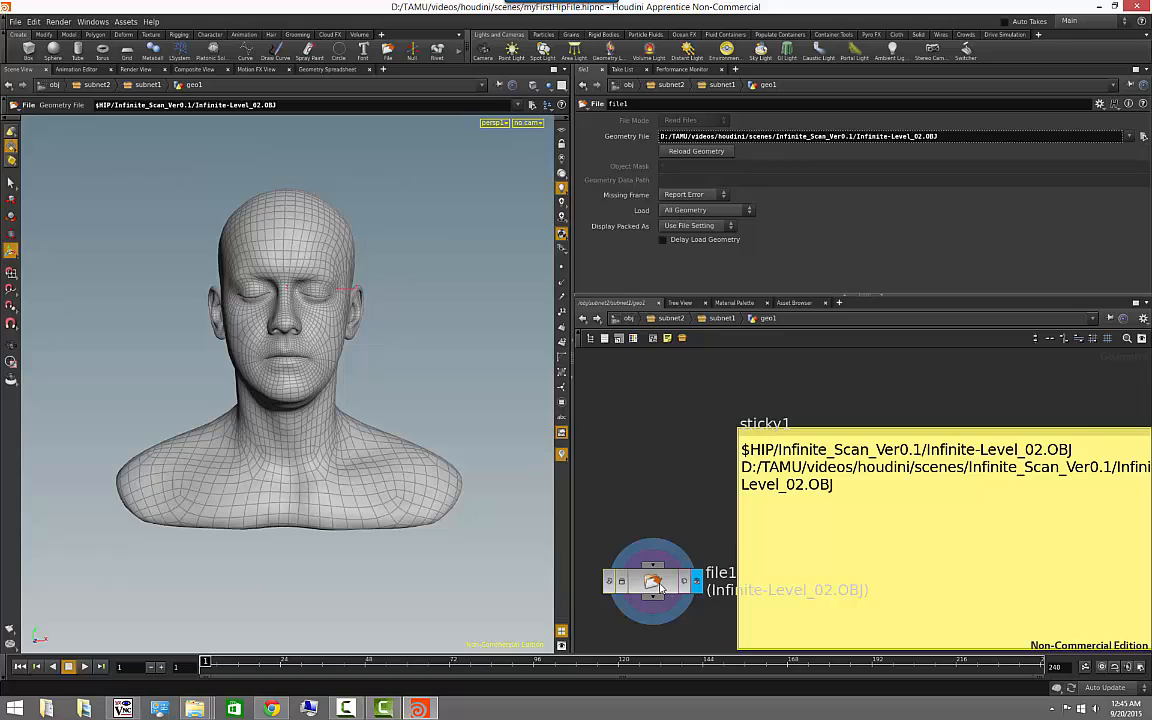
drag(664, 580, 733, 395)
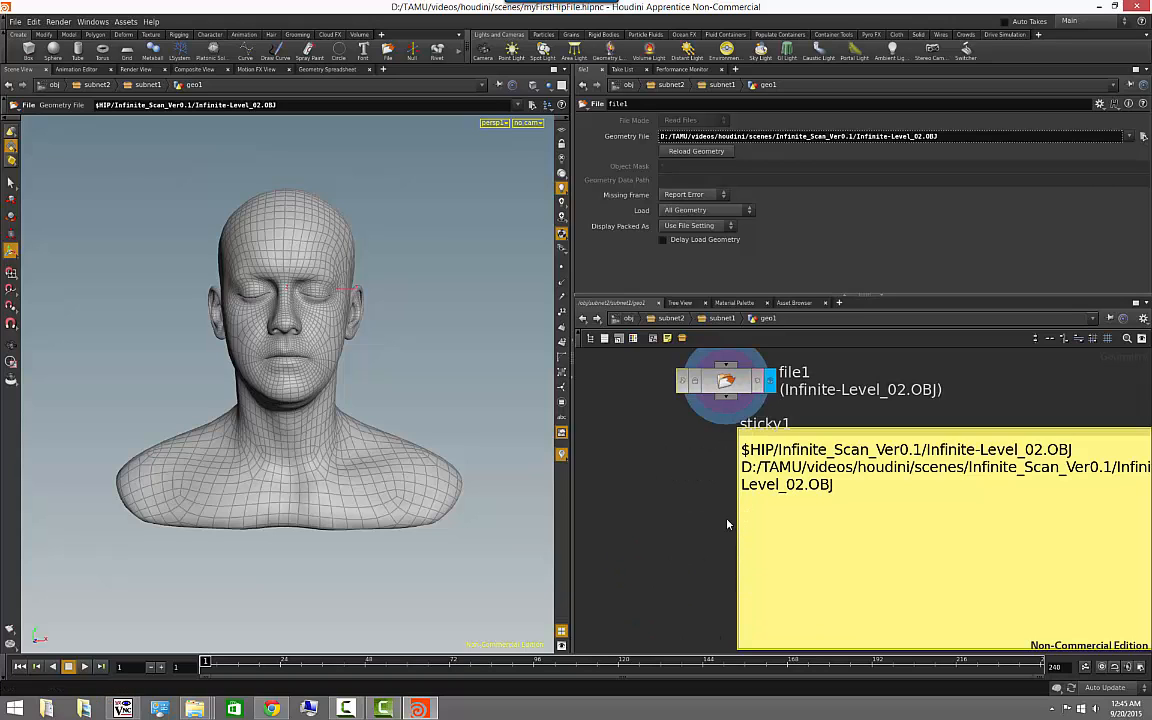
scroll(704, 520, up, 1)
middle_drag(704, 520, 505, 511)
scroll(815, 389, down, 1)
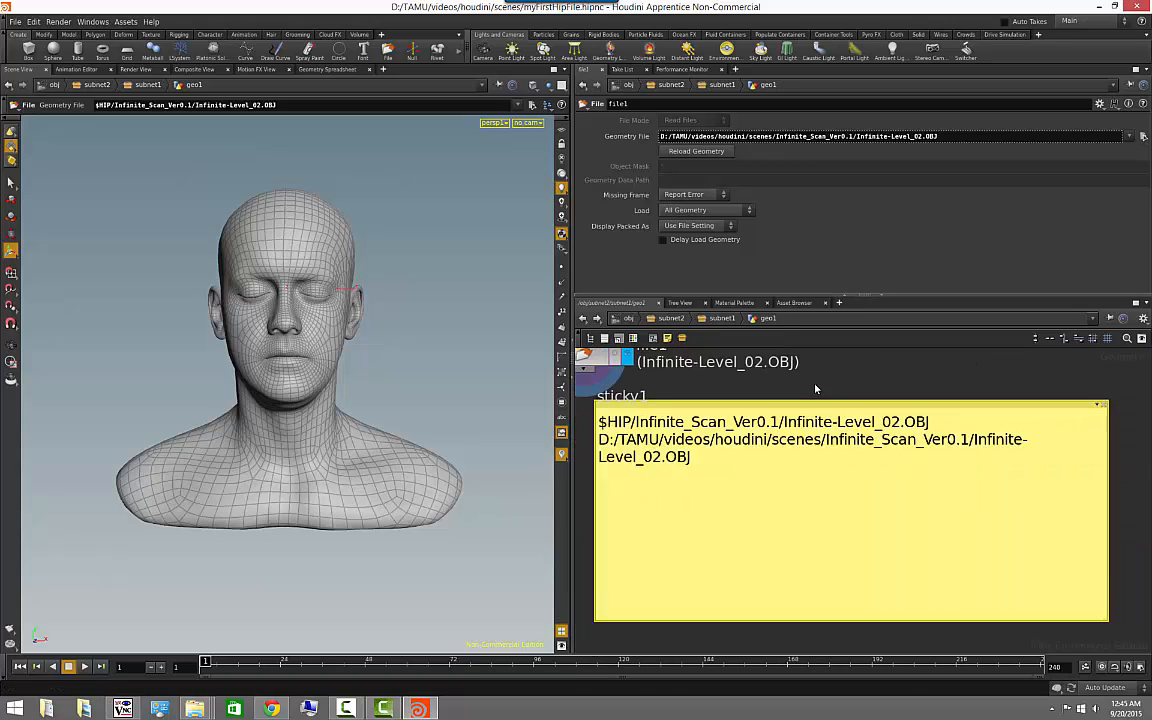
scroll(815, 389, down, 1)
middle_drag(960, 617, 920, 622)
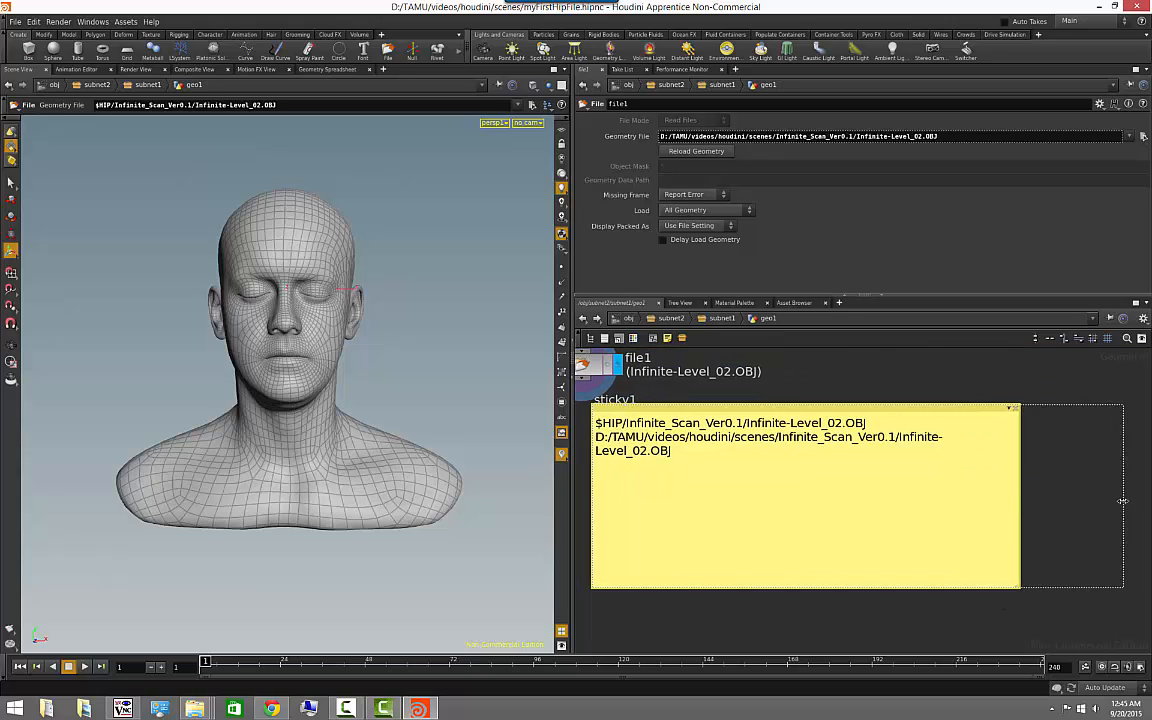
drag(1020, 506, 1124, 510)
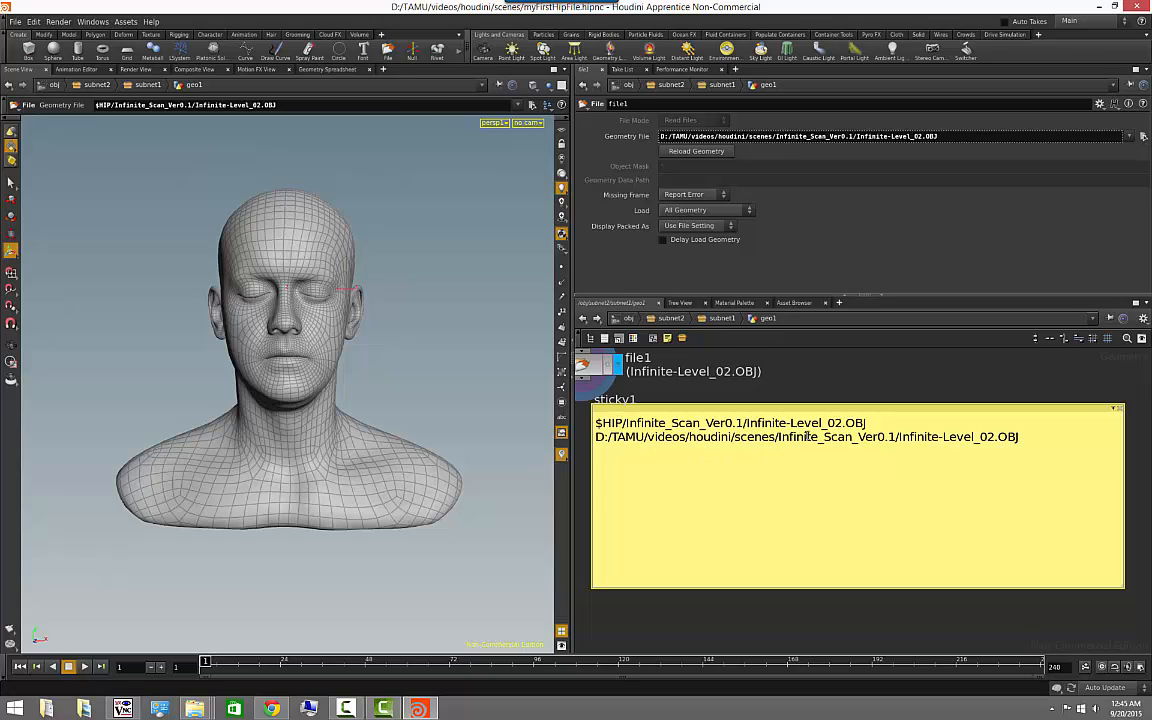
- Highlight D:/TAMU/videos/houdini/scenes in the note, return the geometry path to its $HIP form, and delete the sticky note
drag(774, 437, 617, 442)
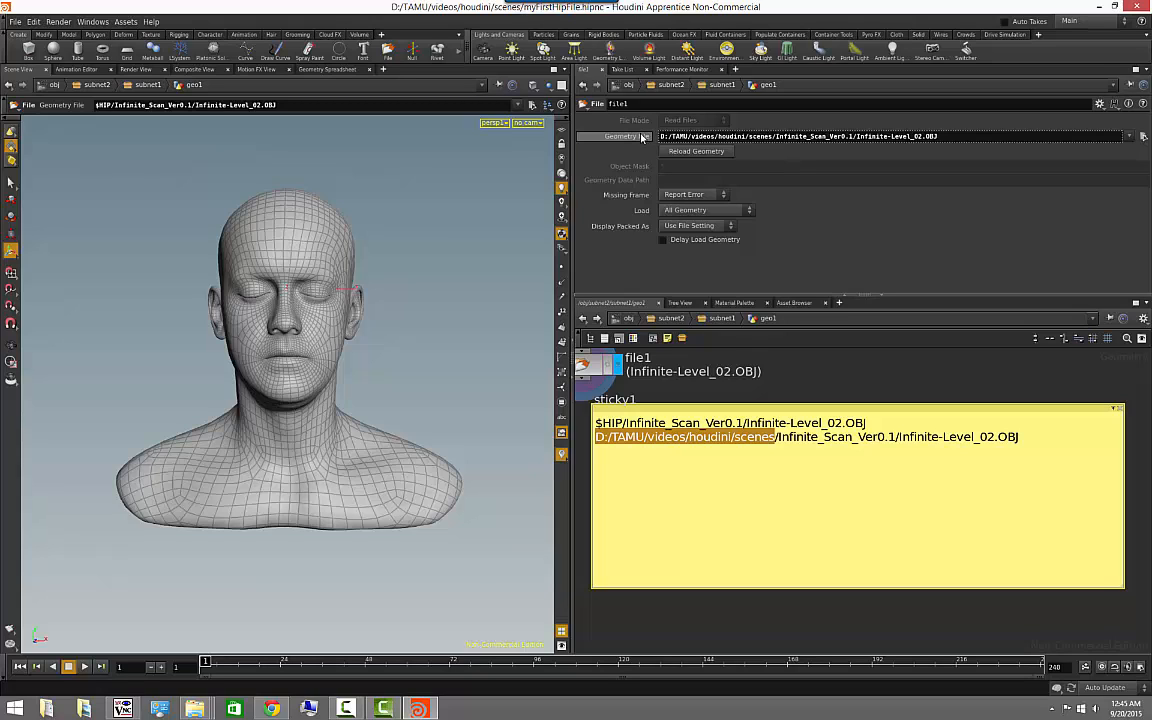
click(643, 137)
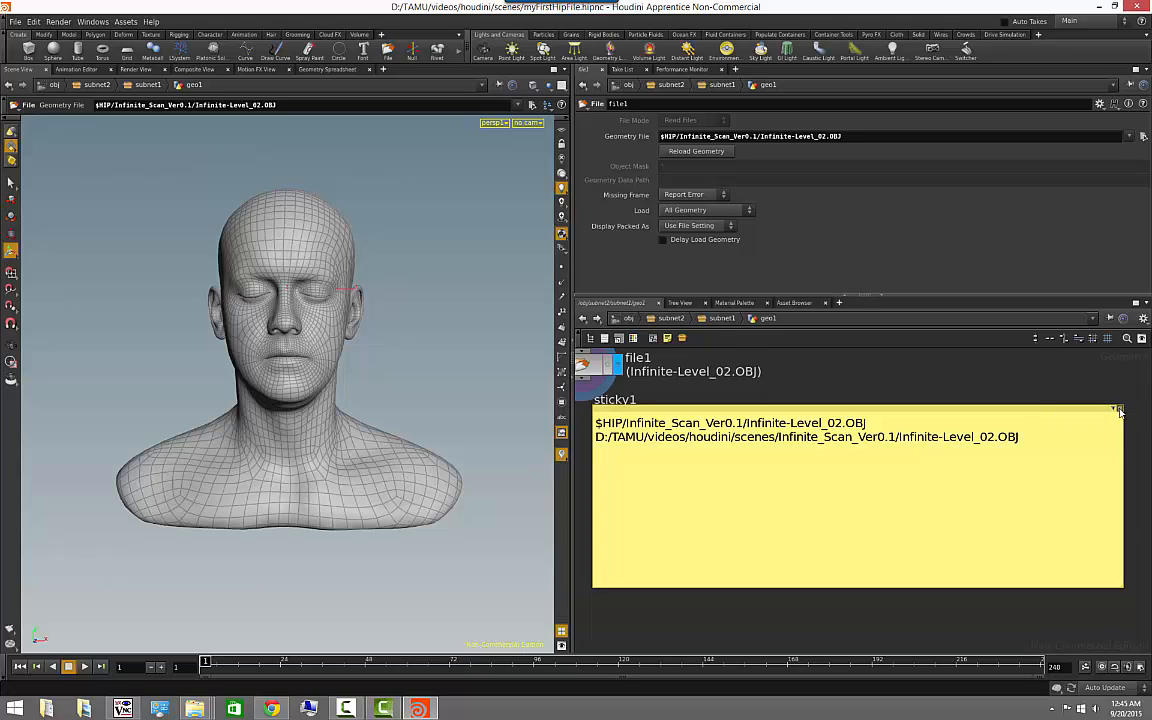
click(1117, 411)
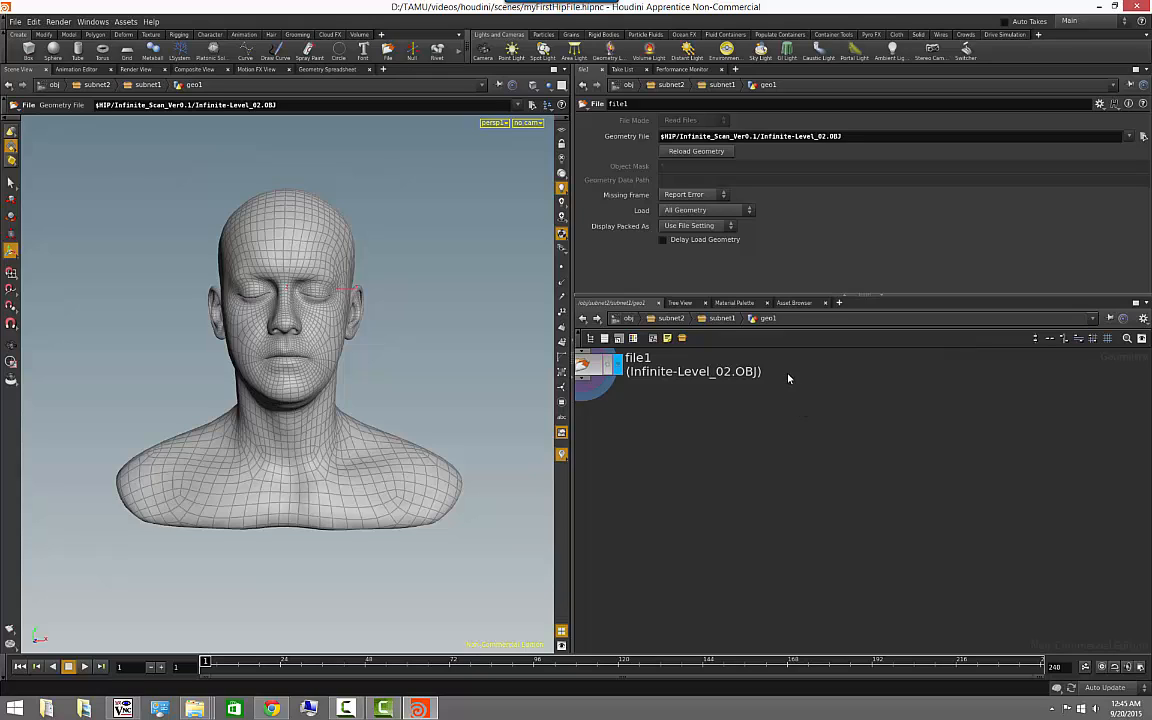
- Review the scene's variables, such as HIP, HIPFILE and JOB, in the Aliases and Variables list, closing it when finished
middle_drag(687, 425, 783, 474)
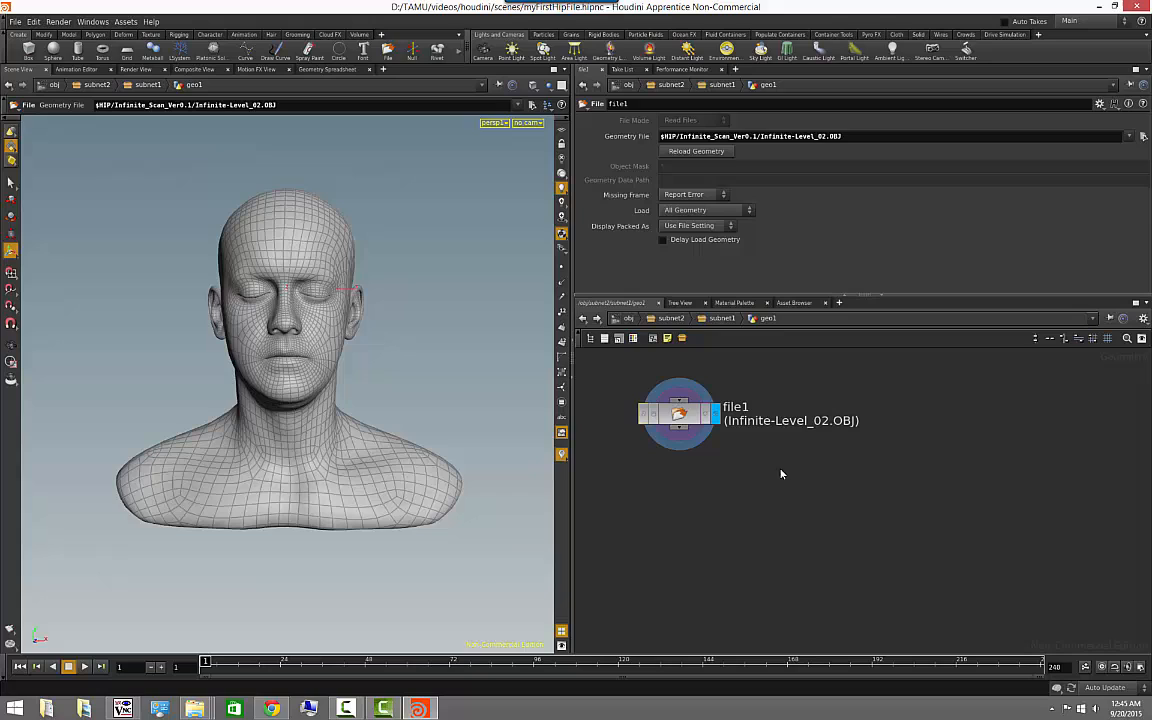
click(34, 22)
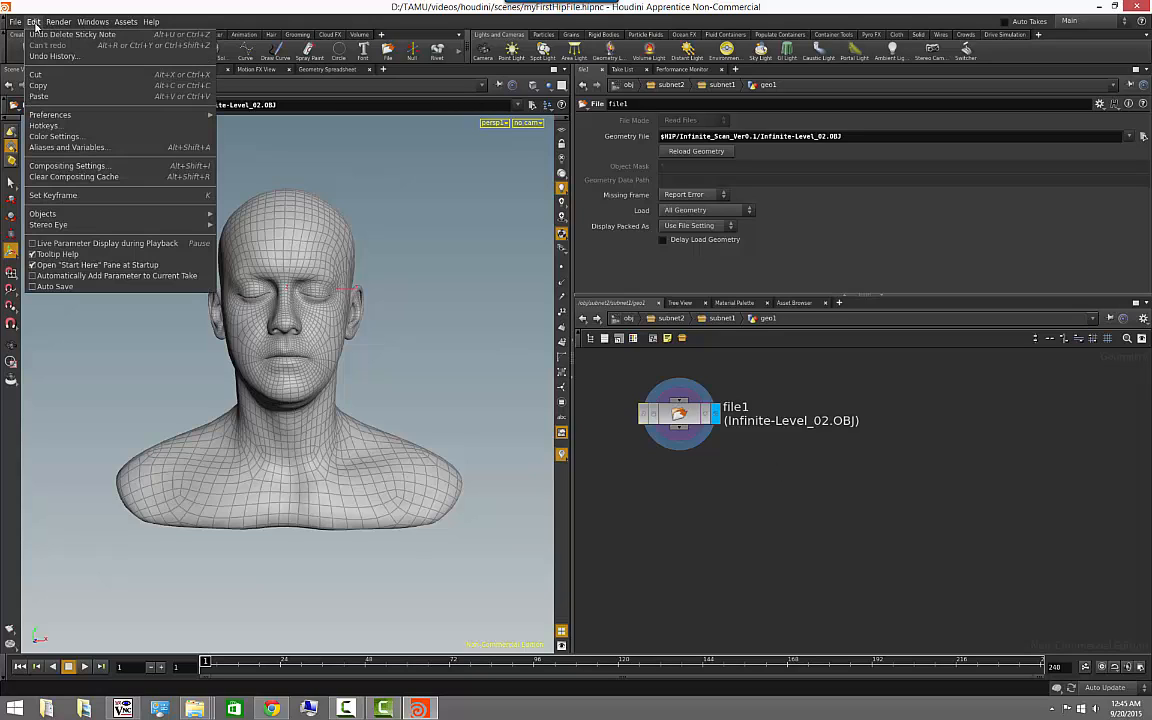
click(82, 147)
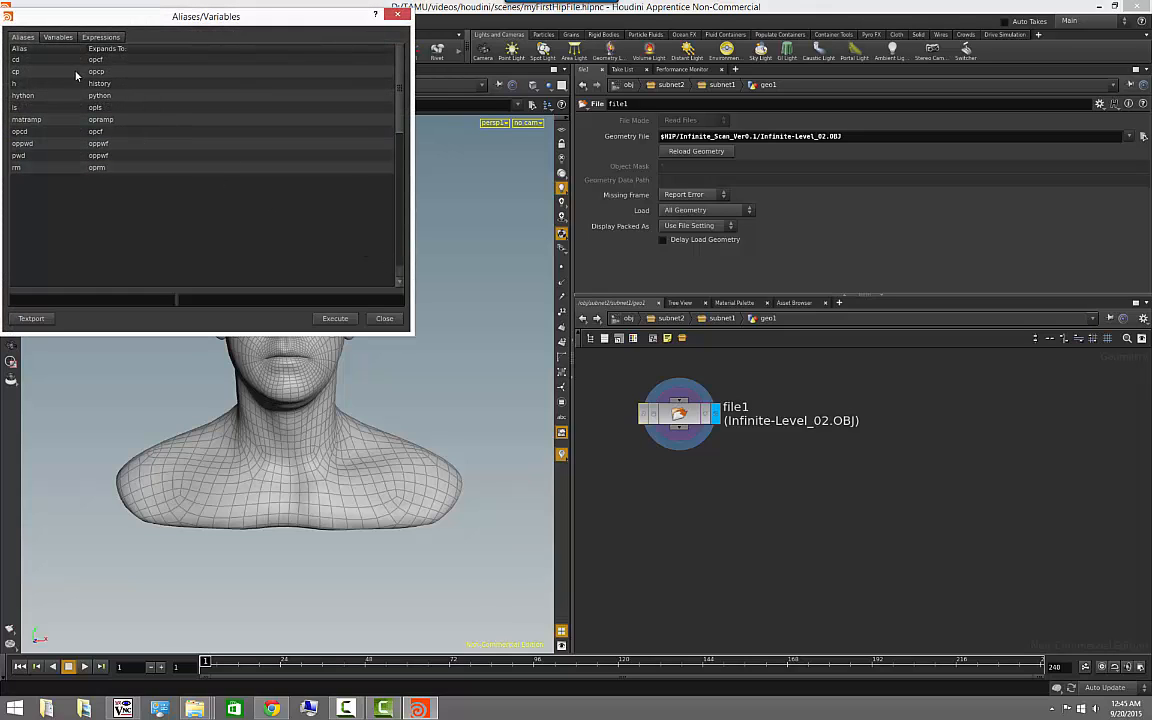
click(57, 37)
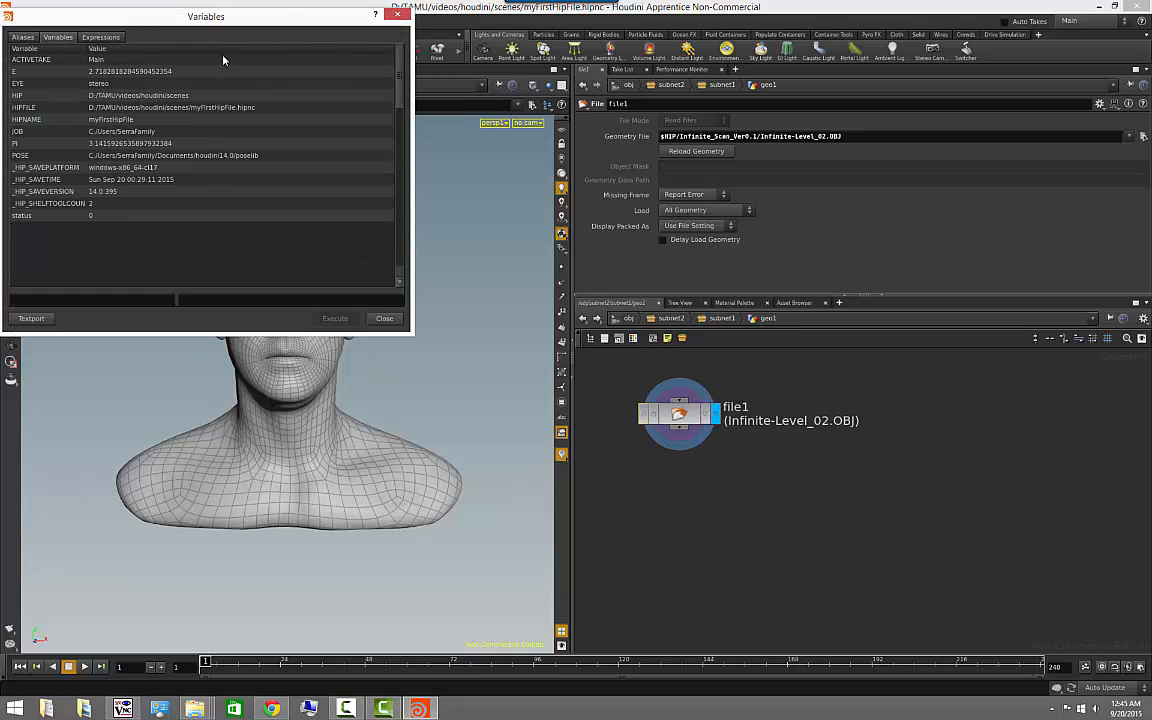
drag(224, 17, 418, 140)
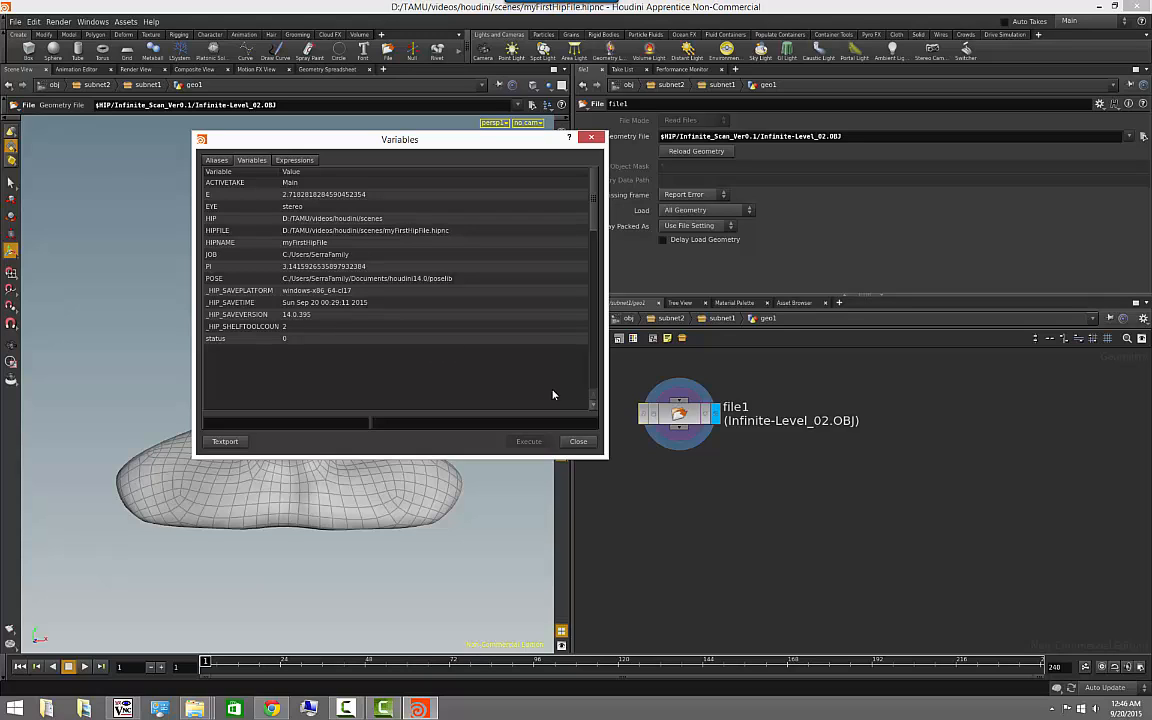
click(578, 441)
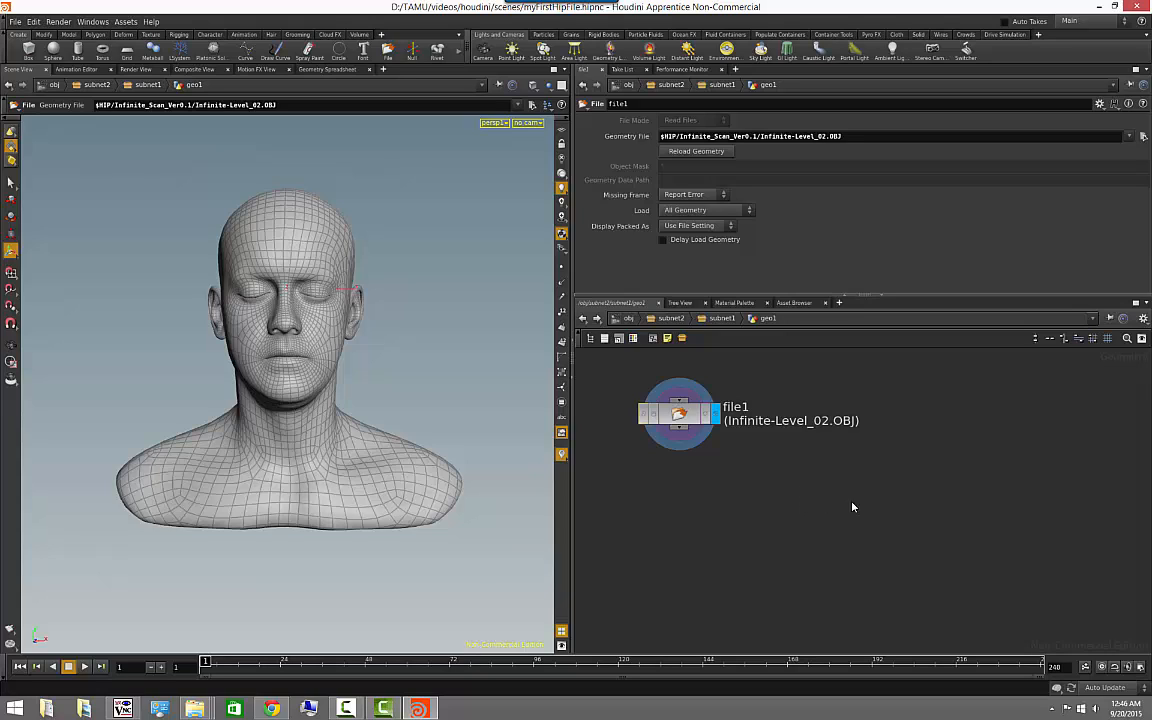
middle_drag(886, 496, 854, 487)
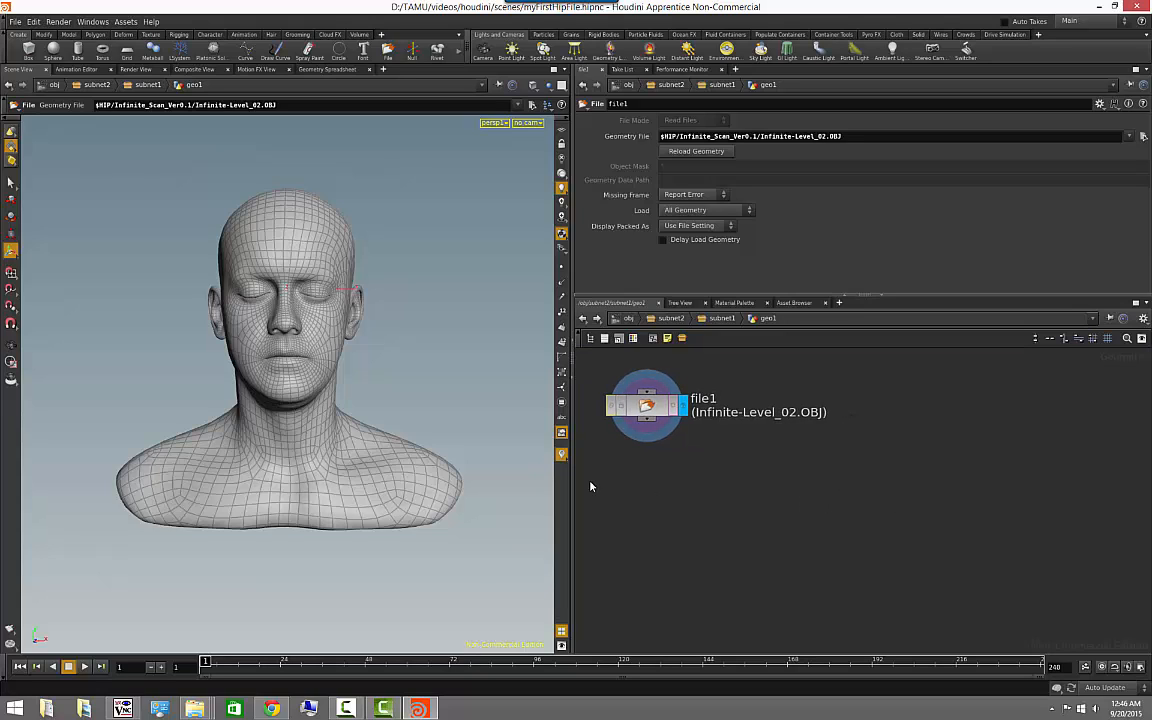
scroll(630, 487, down, 3)
key(Tab)
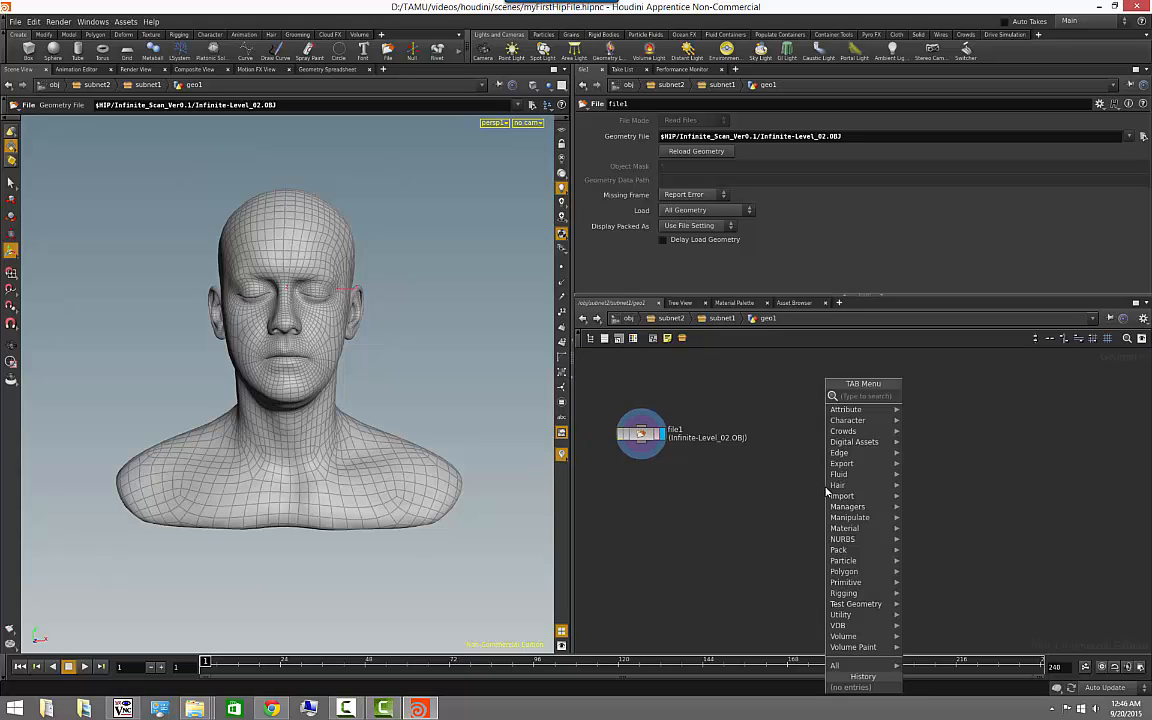
key(Escape)
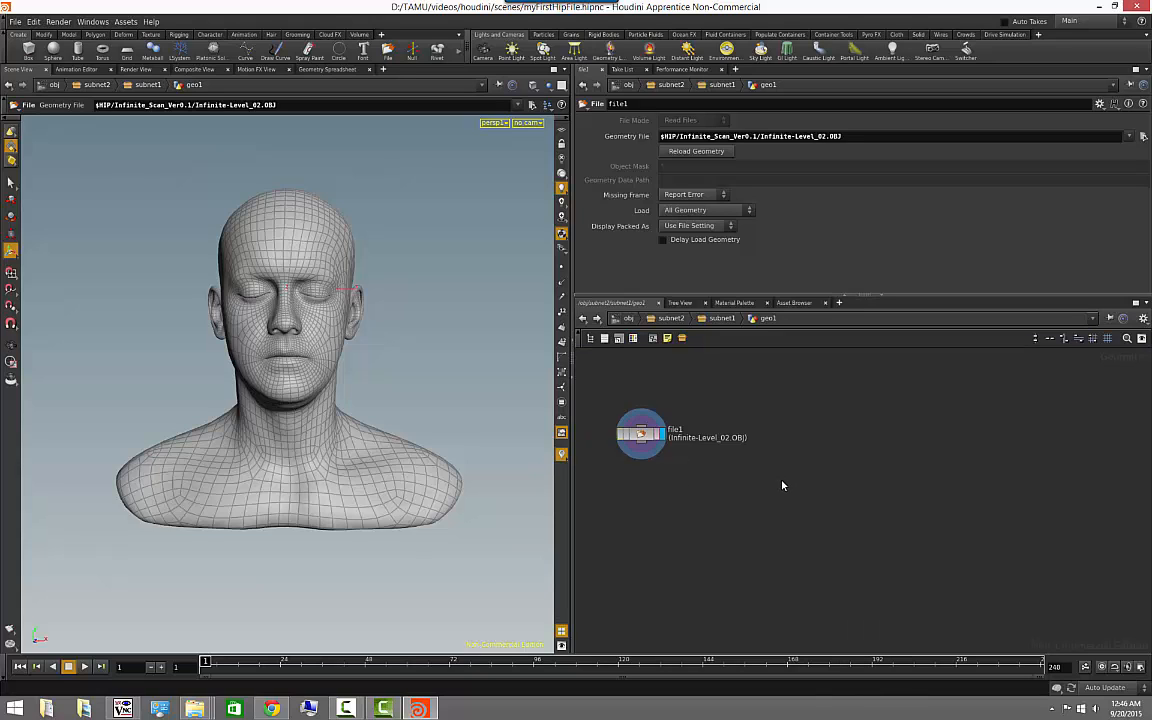
- Add a Font node to the geo1 network, placed below and to the side of file1
middle_drag(782, 481, 794, 478)
key(Tab)
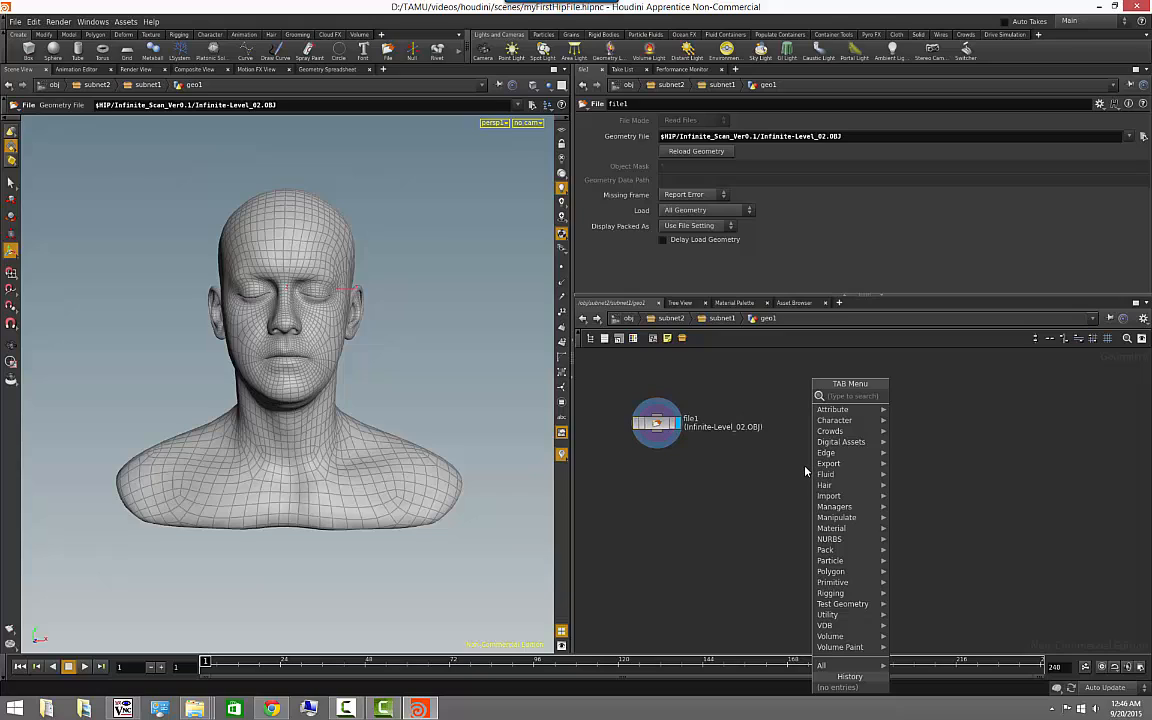
text(font)
click(909, 396)
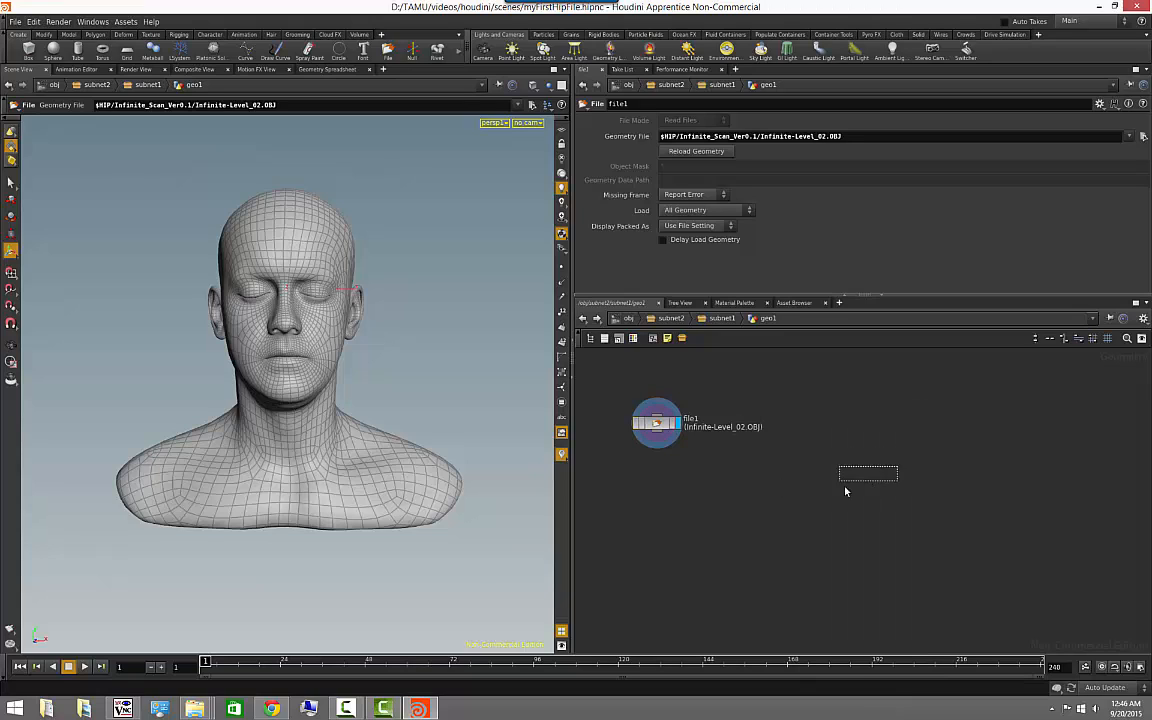
click(856, 449)
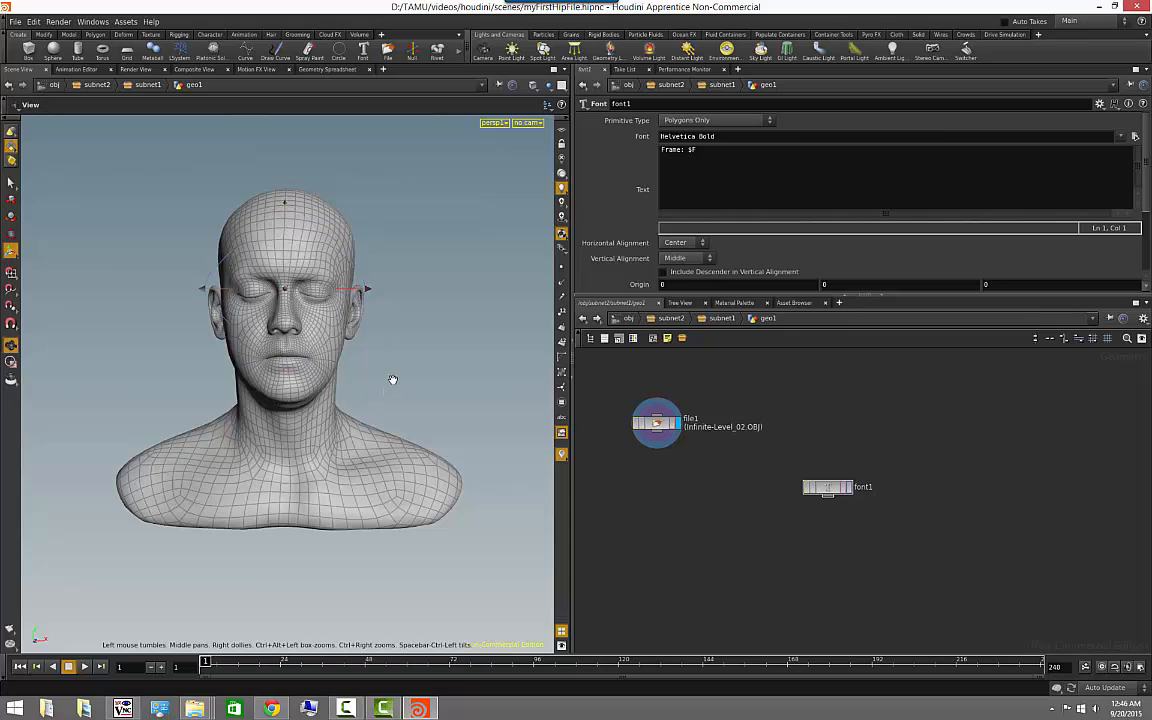
- Display font1 instead of file1 and frame its whole text in the 3D view
alt+right_drag(393, 379, 149, 340)
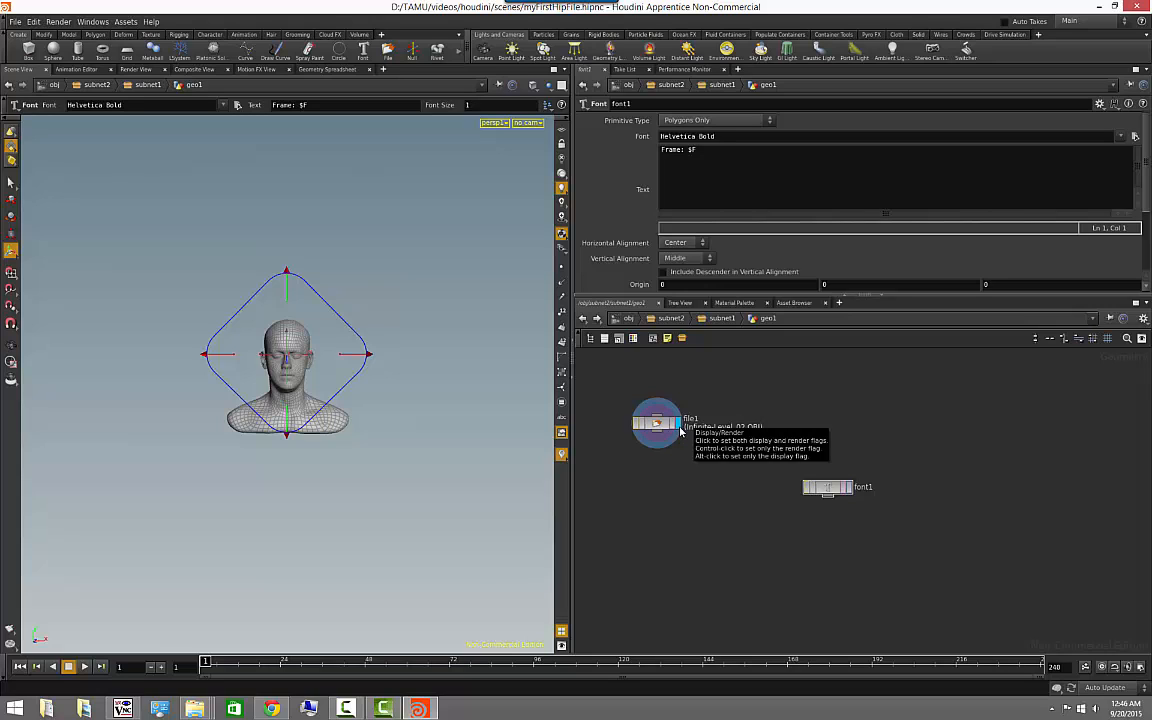
click(850, 487)
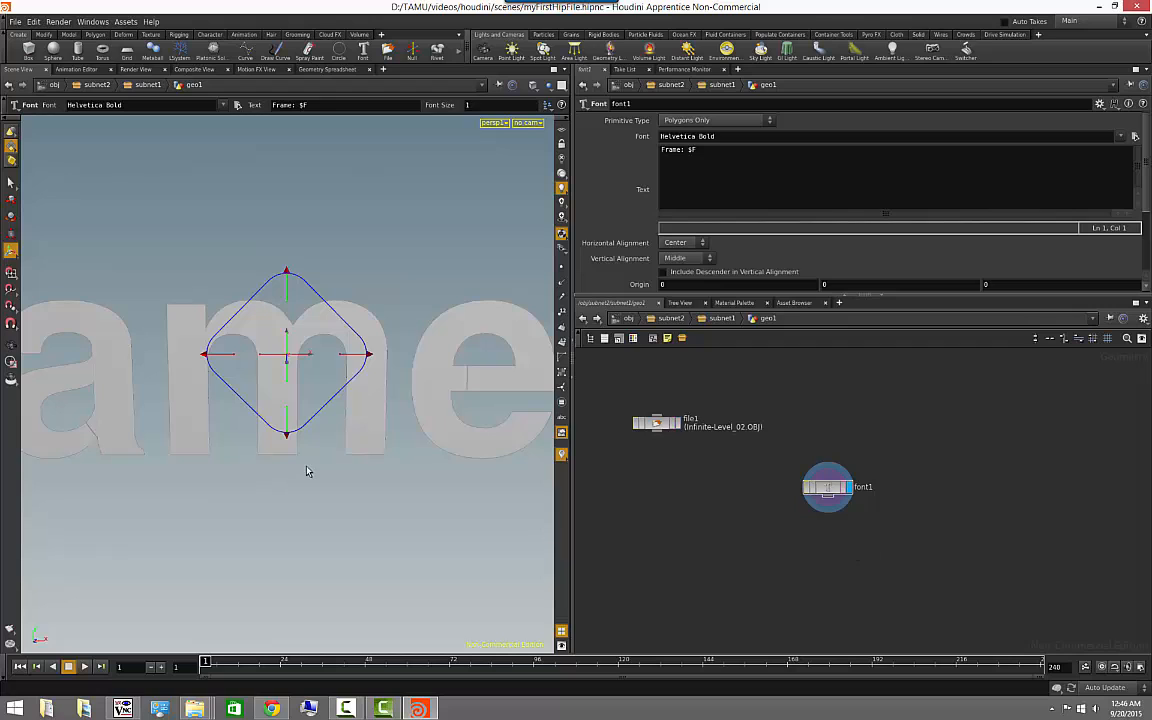
alt+right_drag(421, 496, 124, 495)
alt+drag(158, 496, 237, 492)
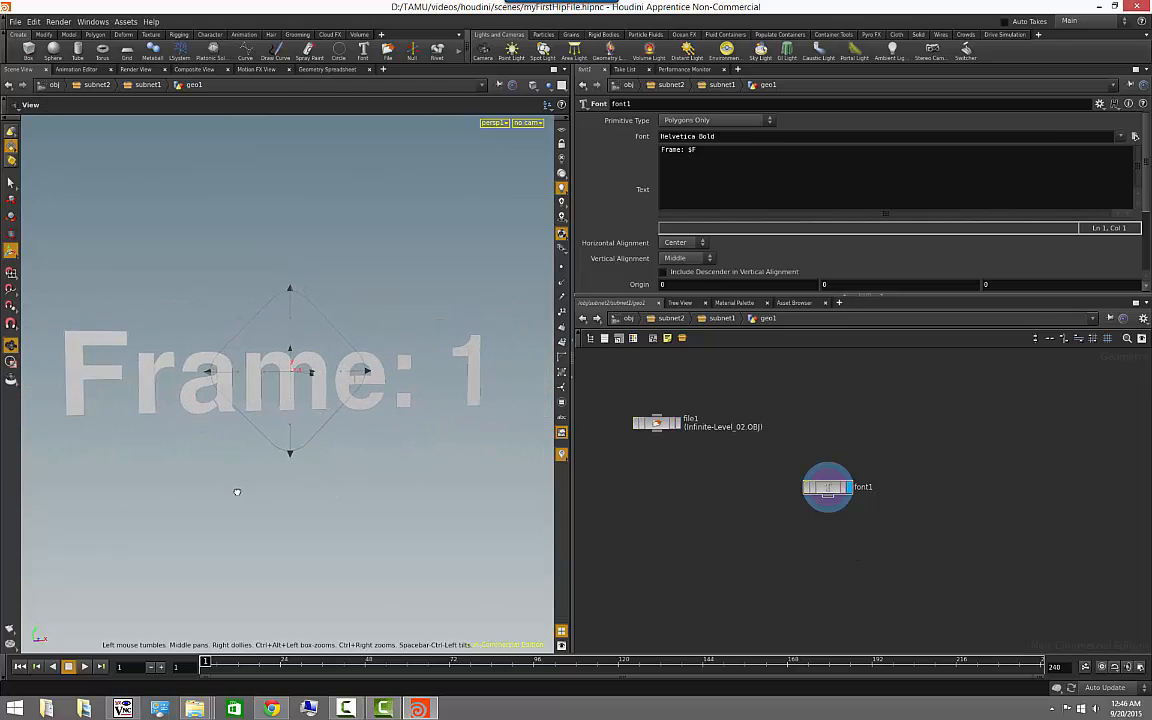
key(Return)
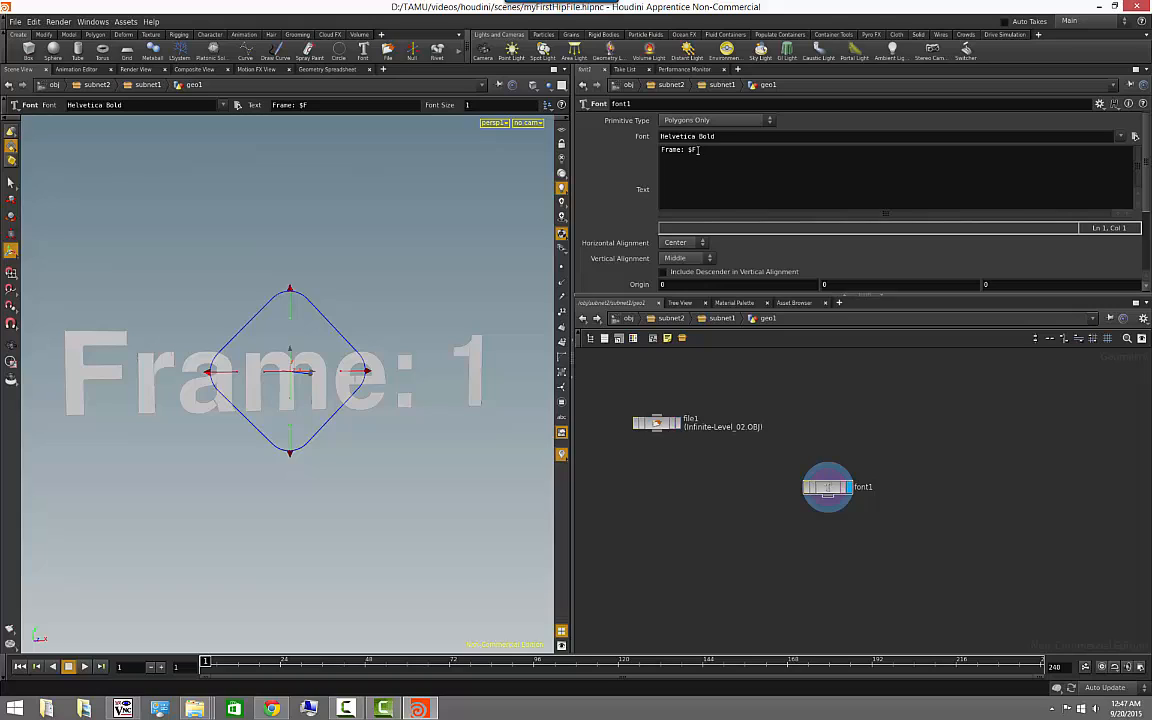
- Copy font1's text "Frame: $F" into a new sticky note placed beside the font1 node
drag(695, 149, 658, 150)
key(ctrl+c)
click(704, 187)
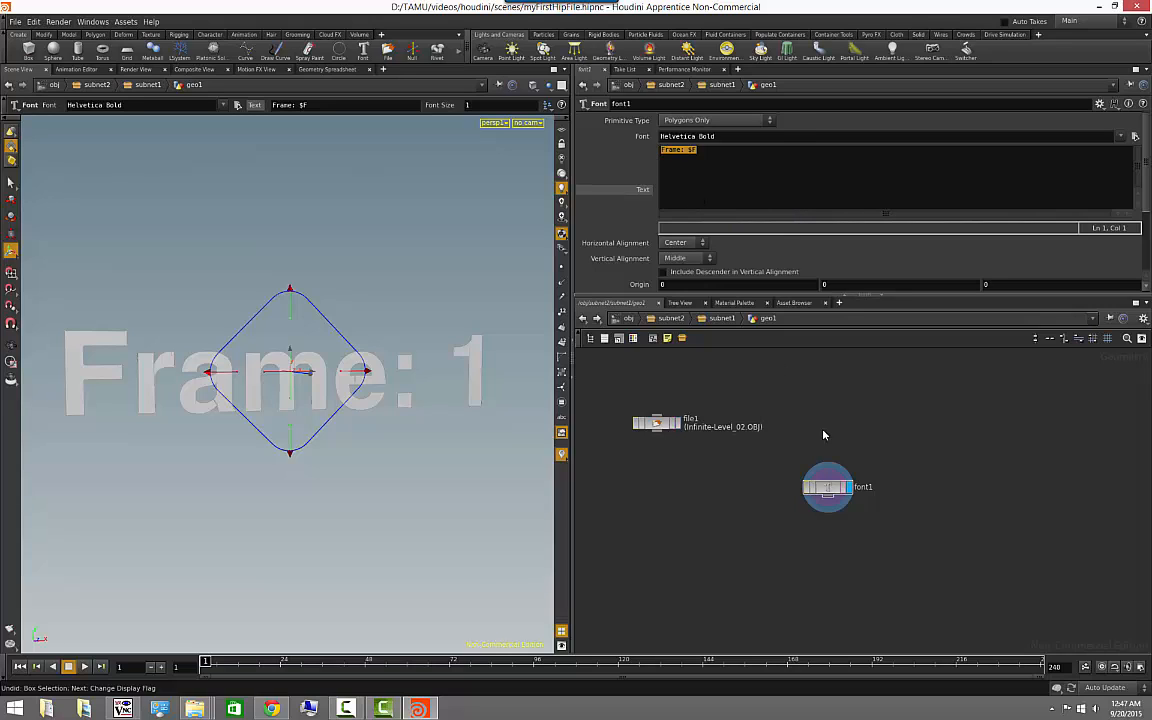
click(667, 338)
drag(875, 449, 1002, 411)
click(989, 437)
key(ctrl+v)
scroll(937, 552, up, 3)
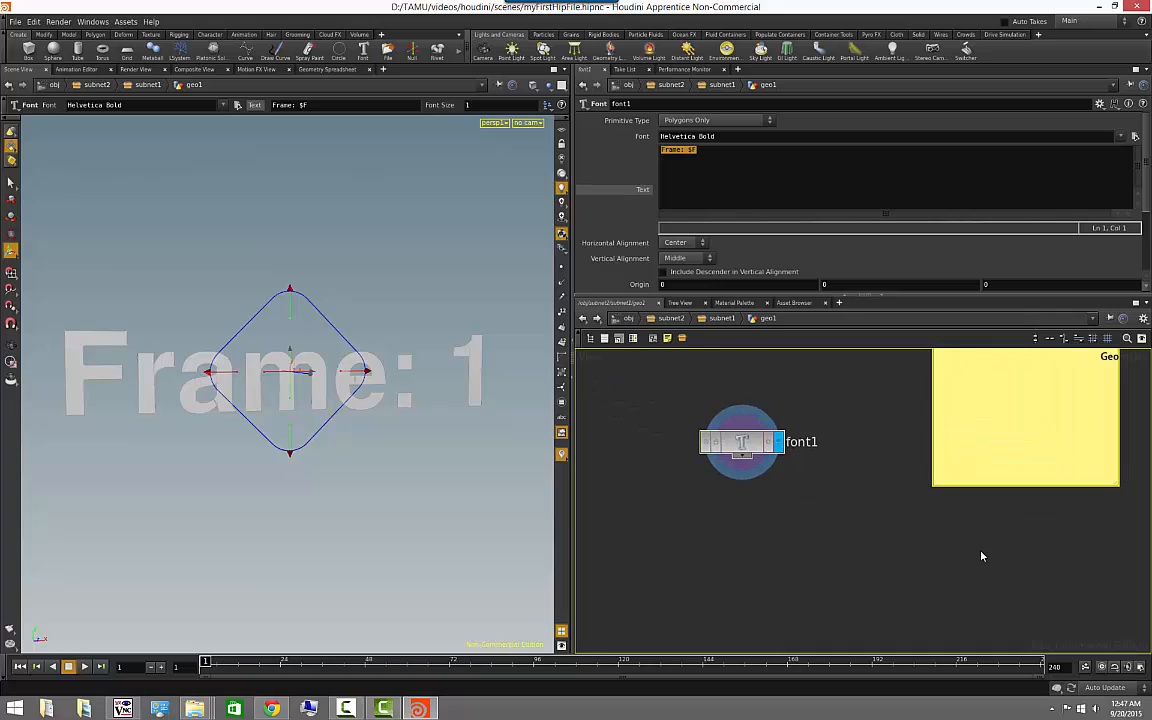
middle_drag(925, 513, 842, 533)
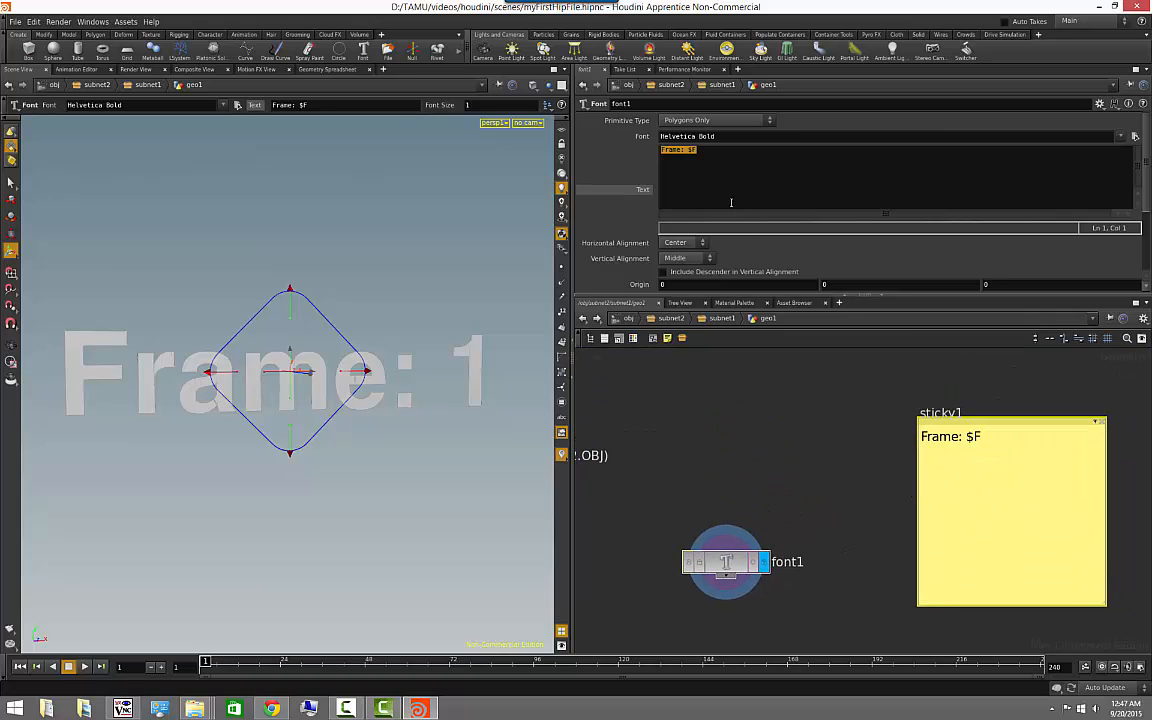
click(738, 399)
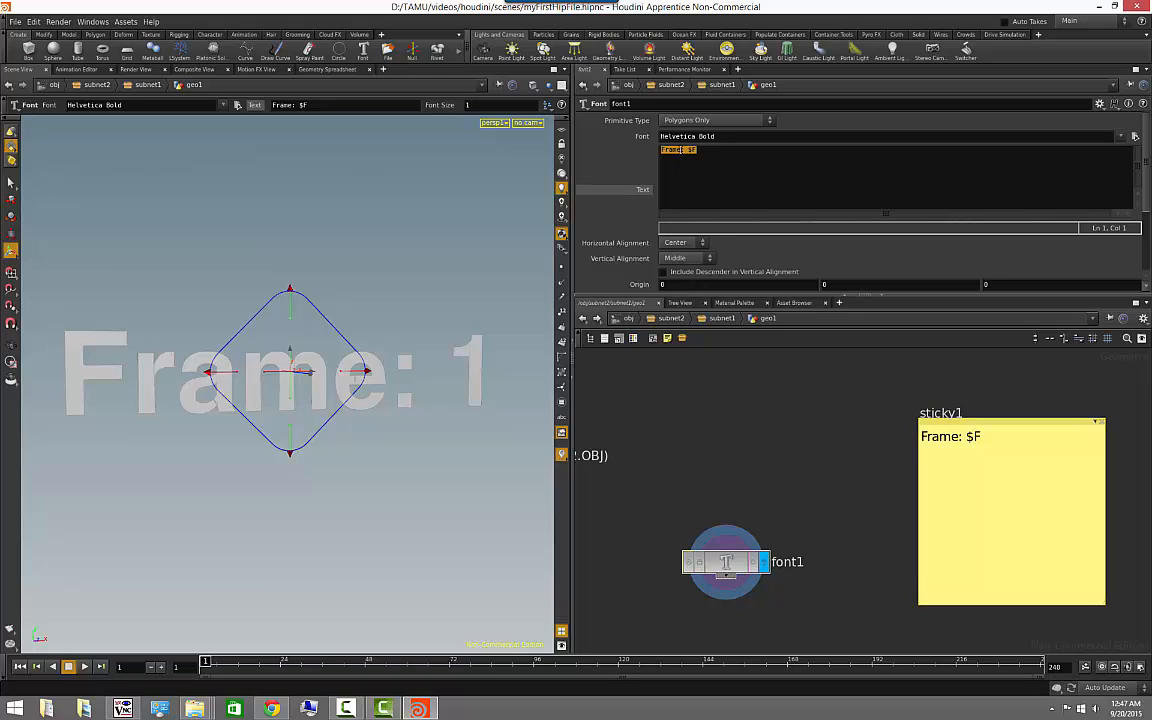
- Scrub the timeline from frame 1 to frame 27 to examine how $F drives the displayed text
click(682, 150)
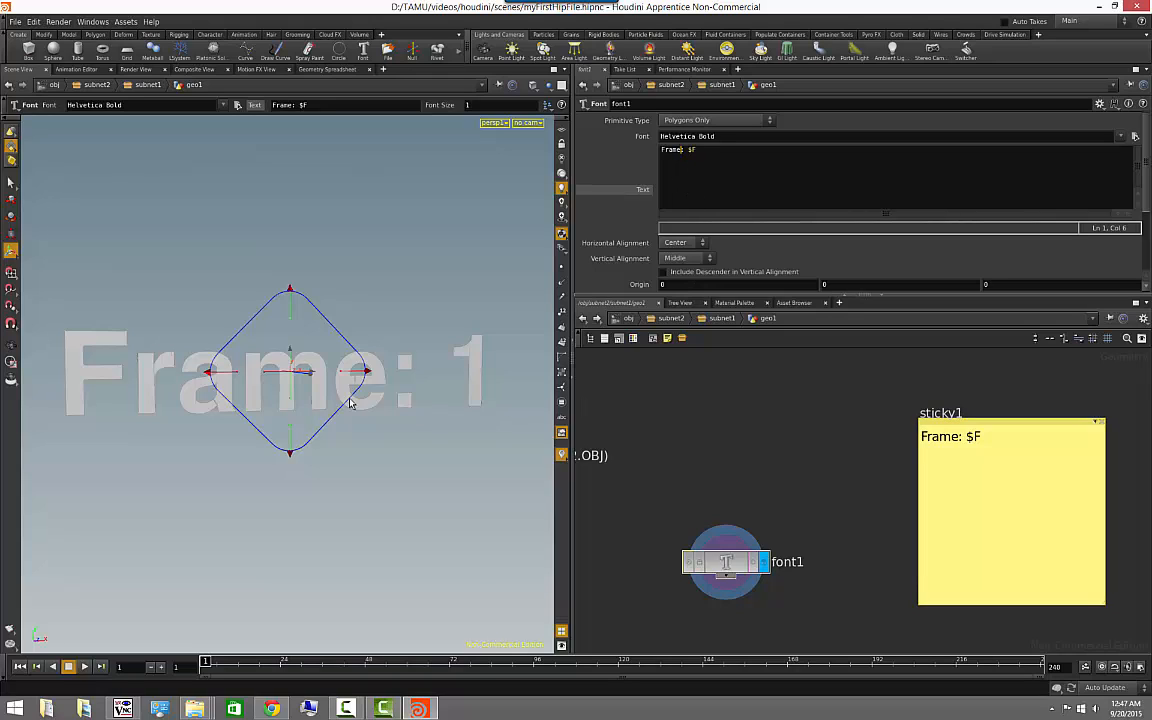
click(11, 345)
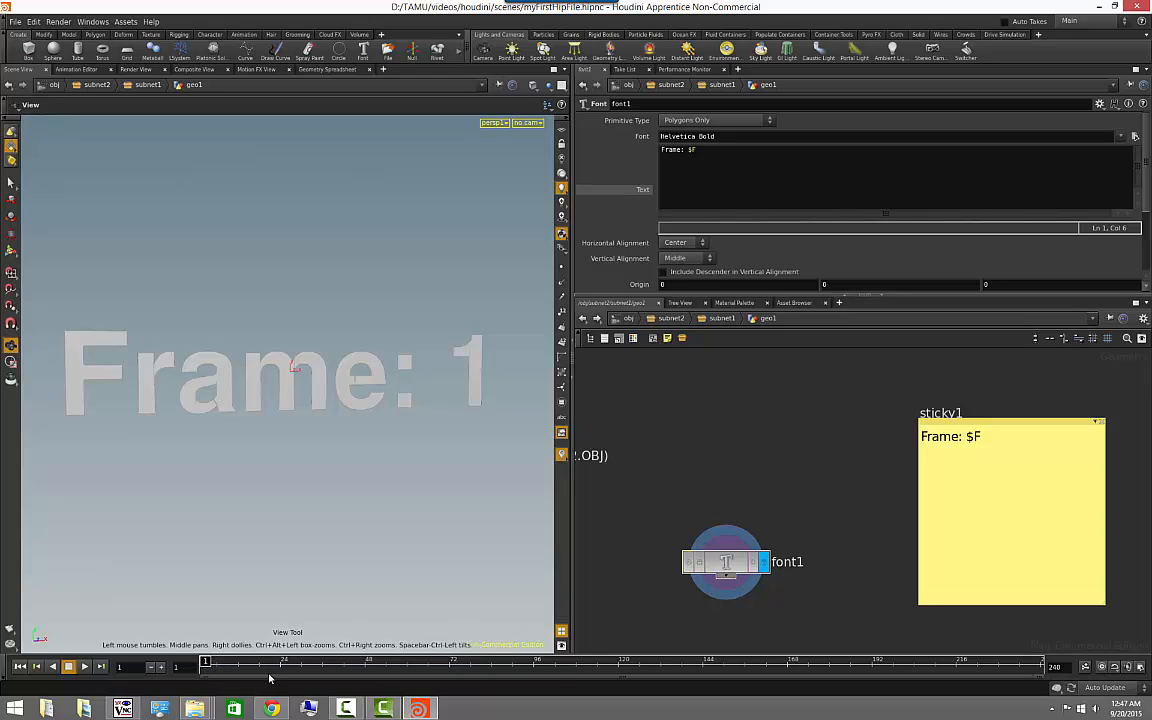
drag(360, 543, 232, 549)
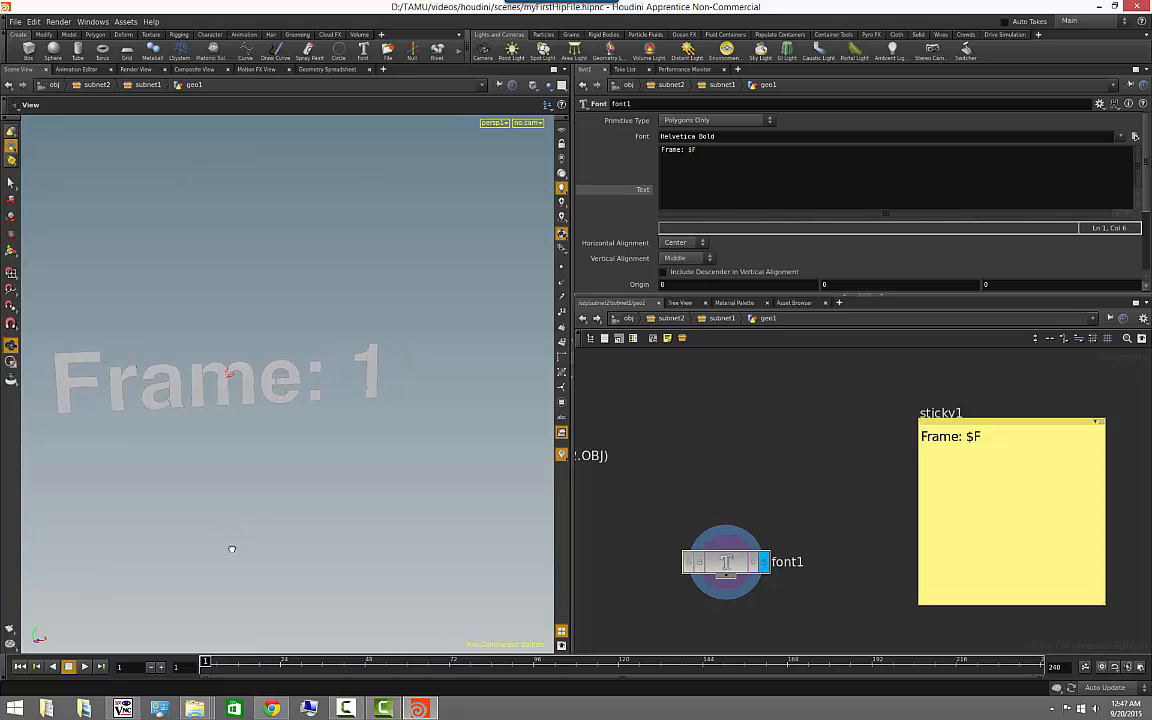
drag(207, 661, 340, 670)
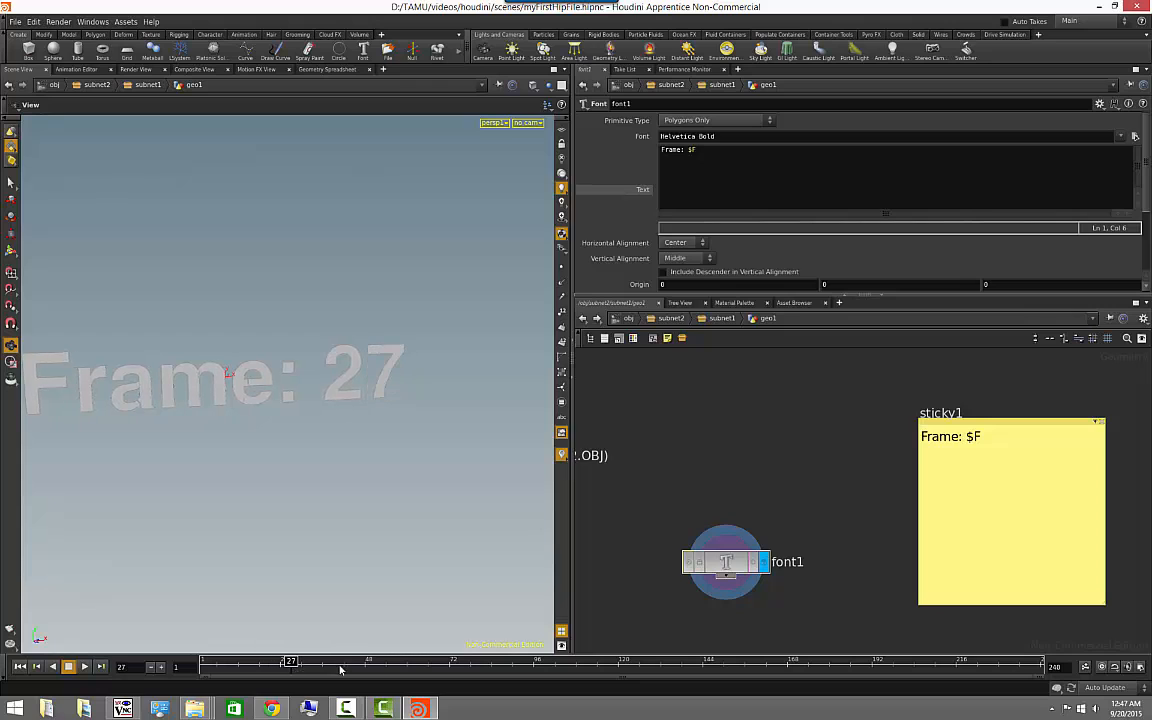
- Turn on point display for the text geometry and return the timeline to frame 1
click(562, 267)
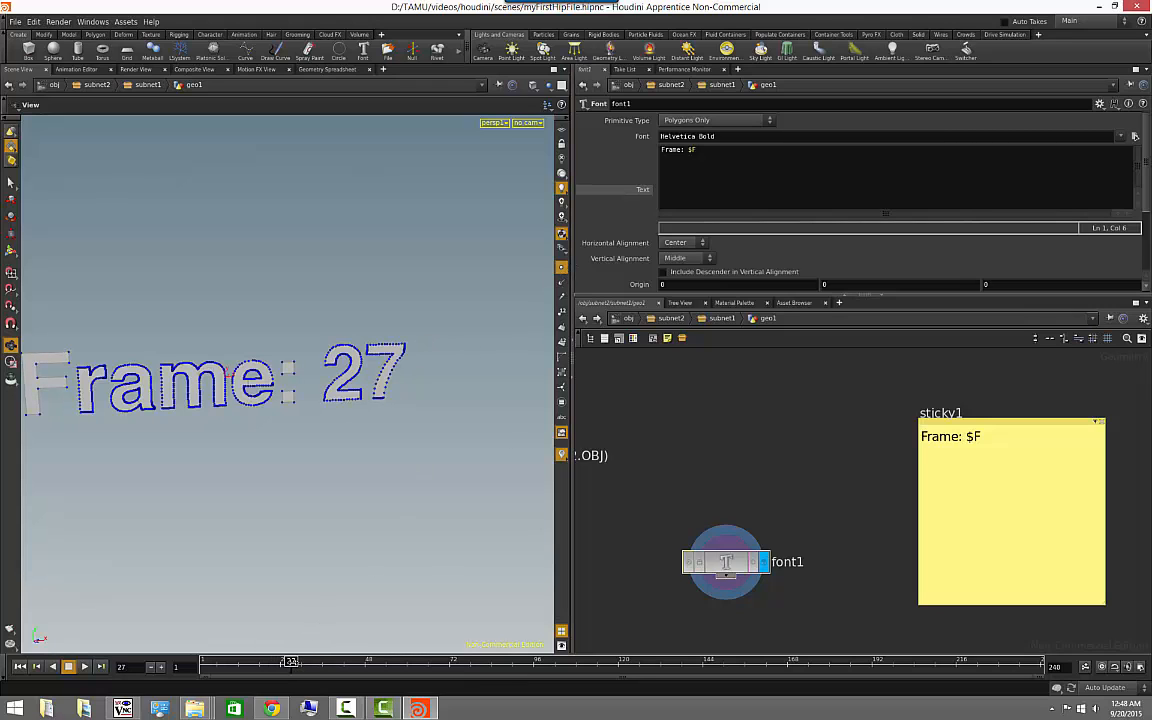
drag(291, 664, 200, 669)
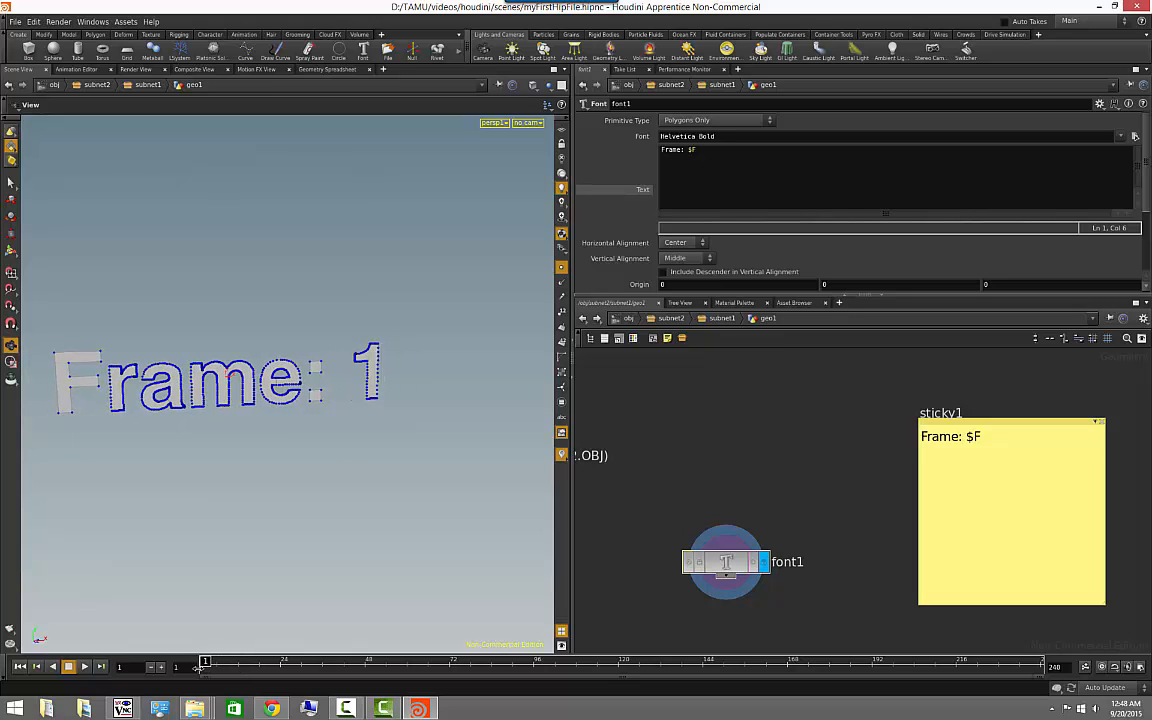
drag(270, 545, 345, 490)
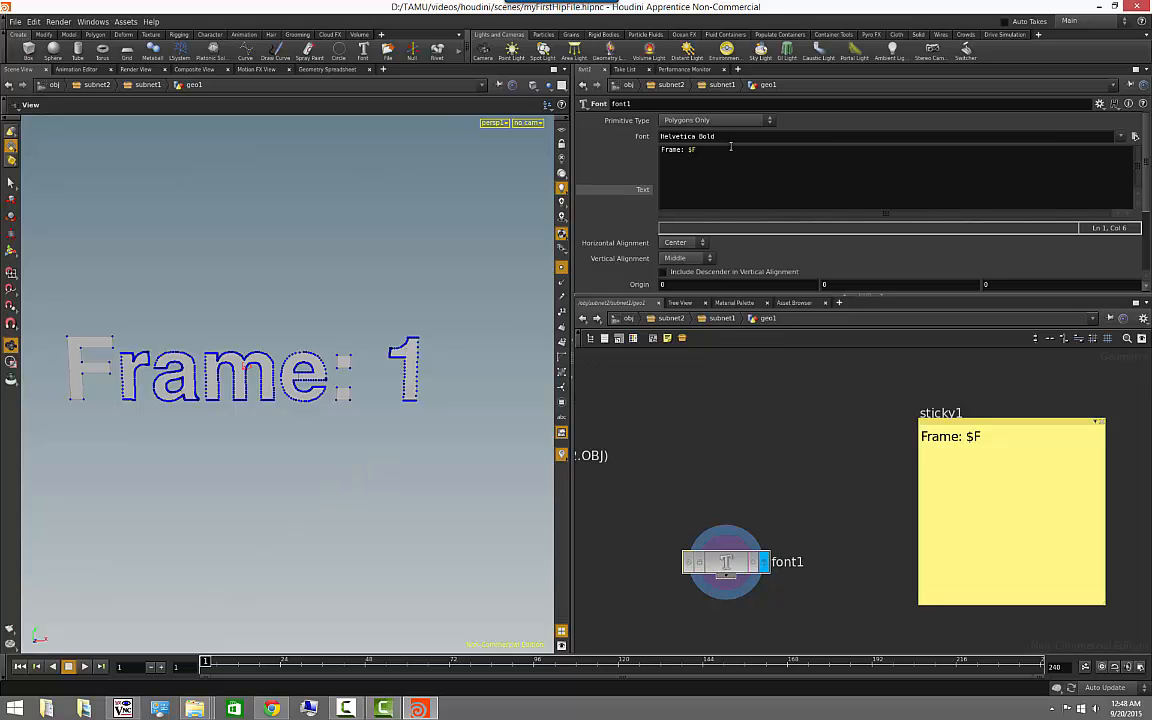
- Switch to Windows, find This PC, and open the Environment Variables dialog from its advanced system settings
click(17, 708)
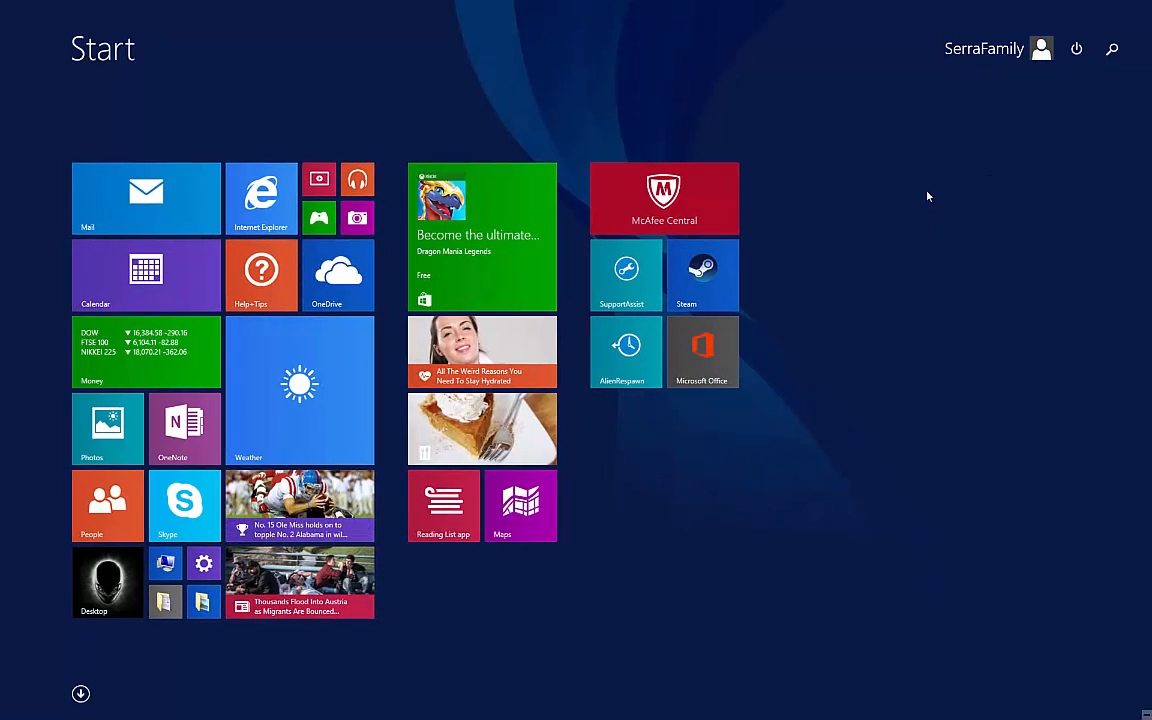
text(myc)
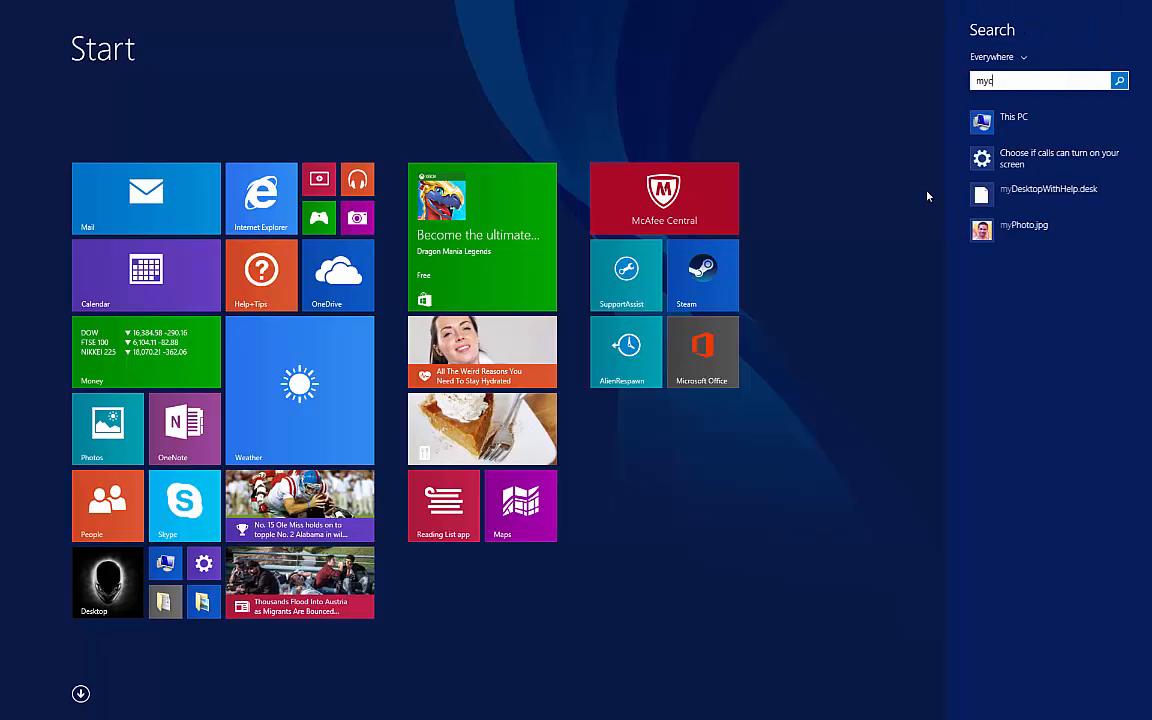
key(BackSpace)
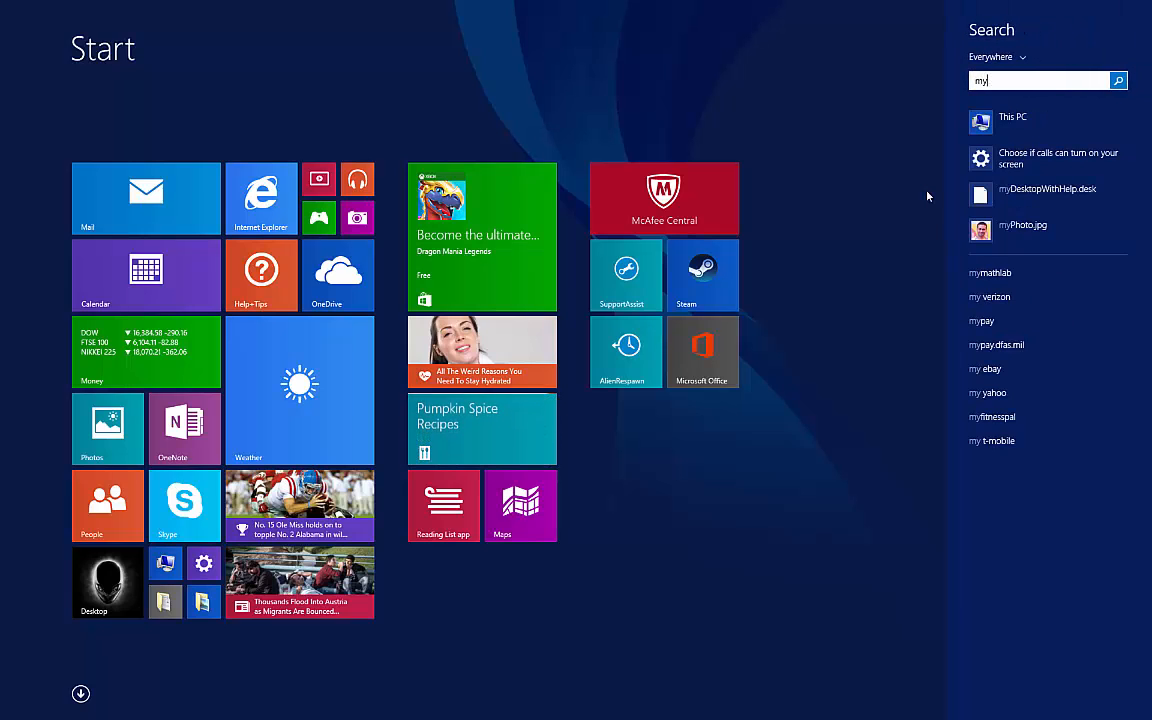
right_click(983, 119)
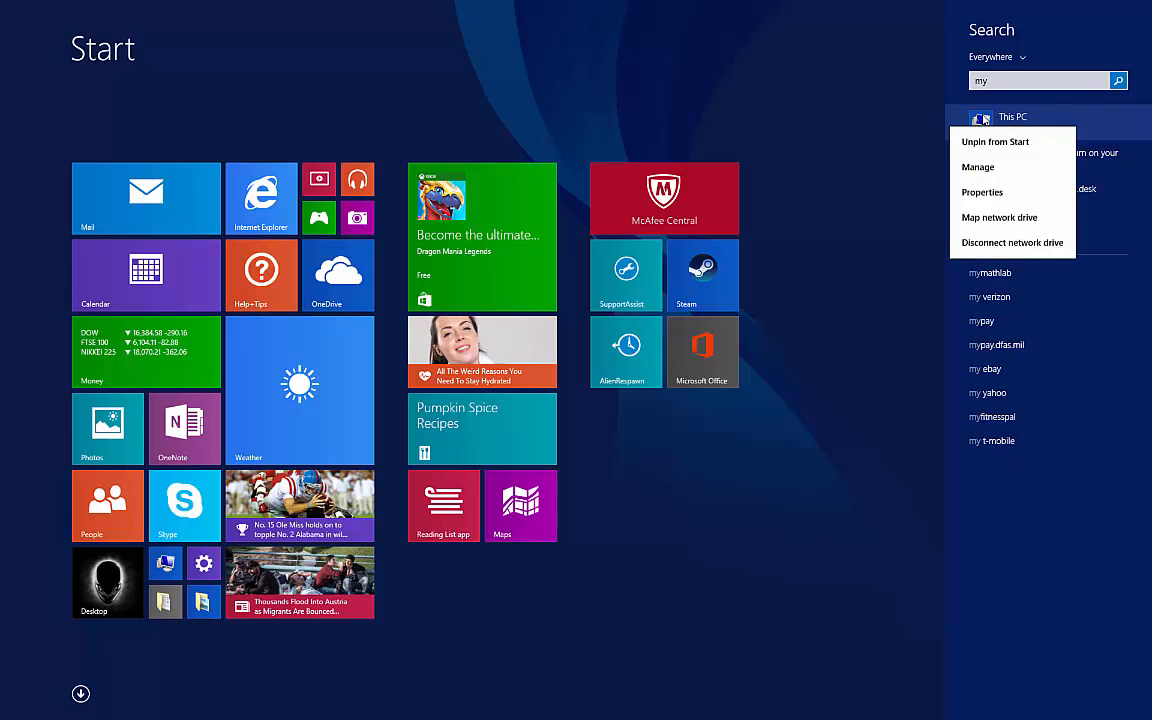
click(983, 192)
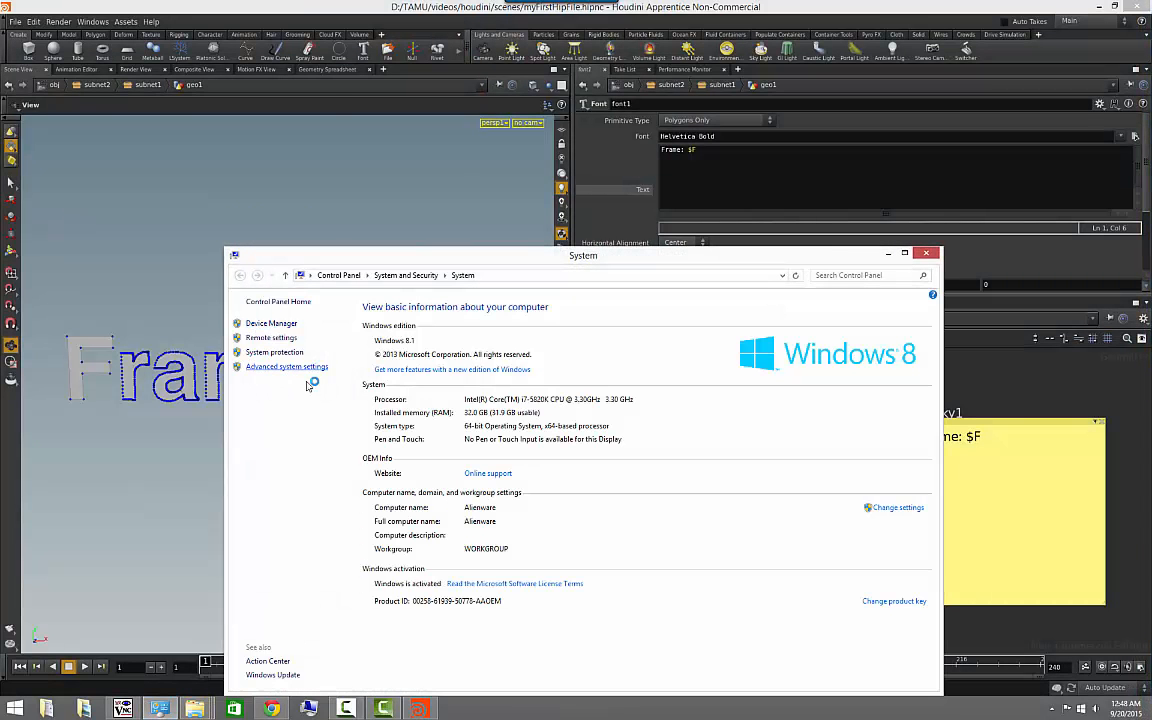
click(280, 366)
click(276, 313)
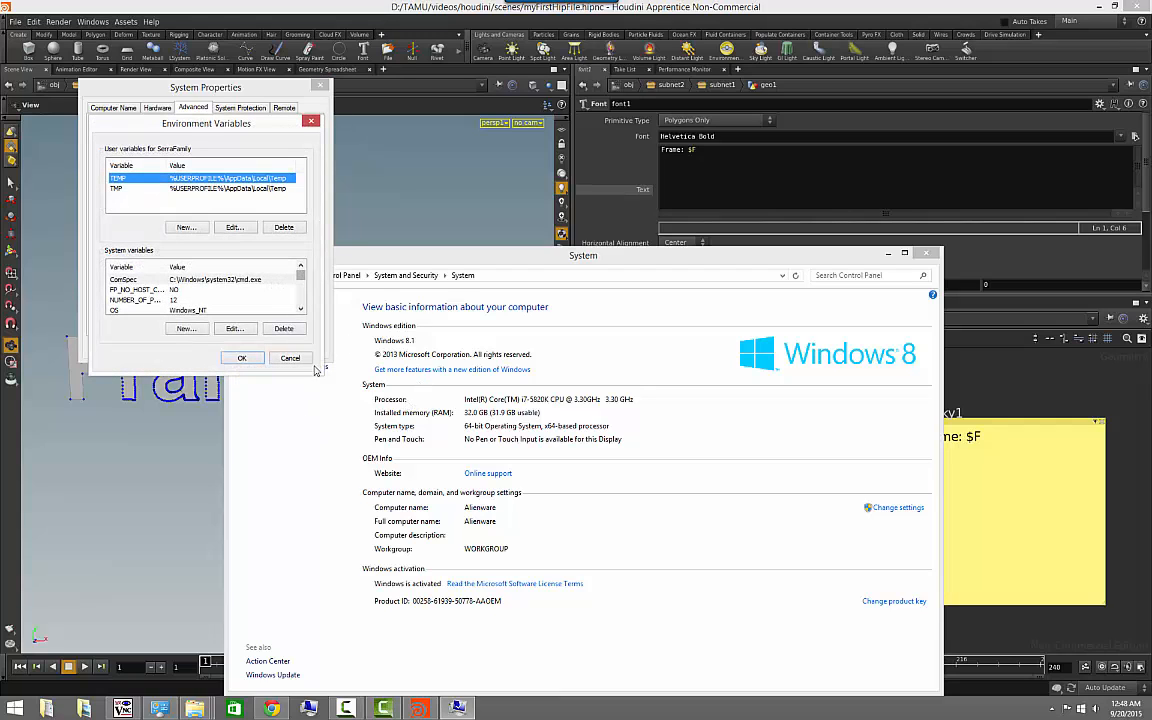
- Look through the Windows system variables list, from ComSpec to windir, and return to the Path and PATHEXT entries
click(302, 311)
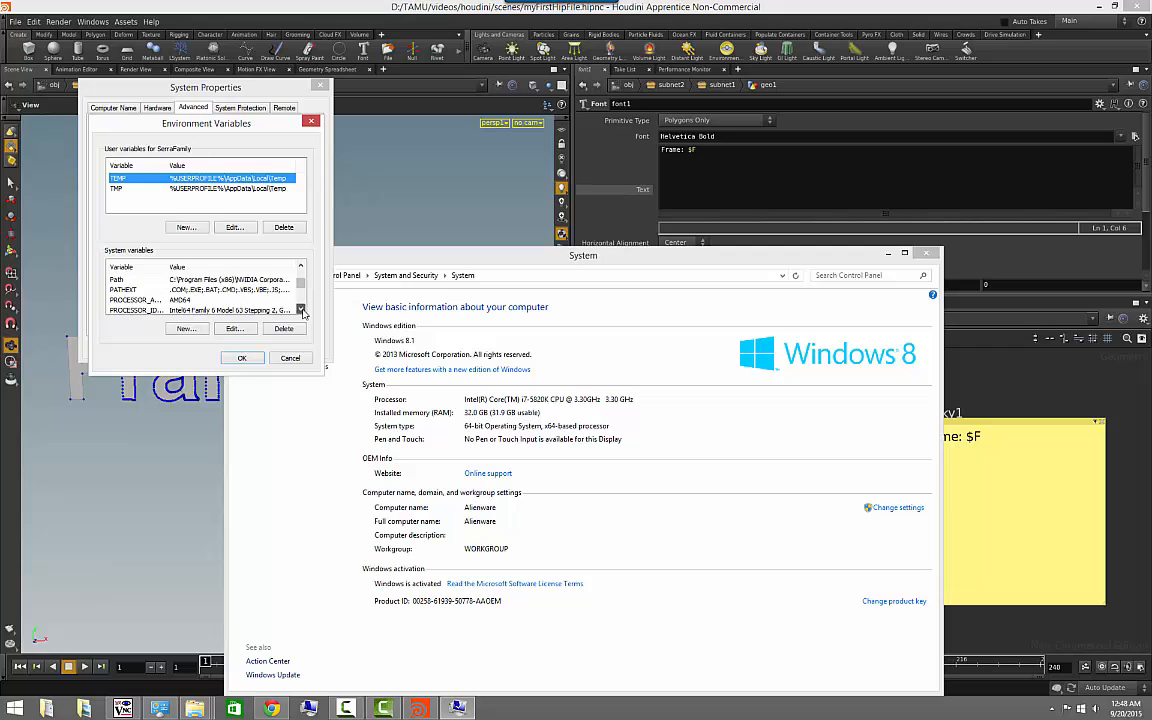
click(302, 311)
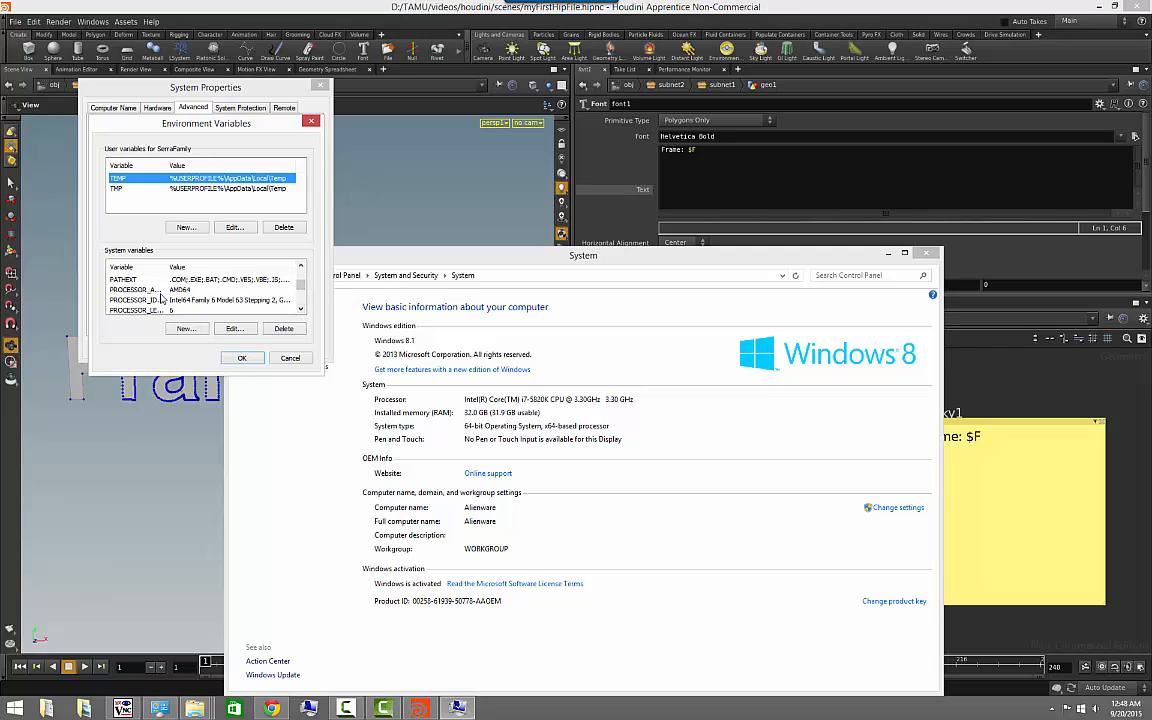
scroll(230, 288, down, 2)
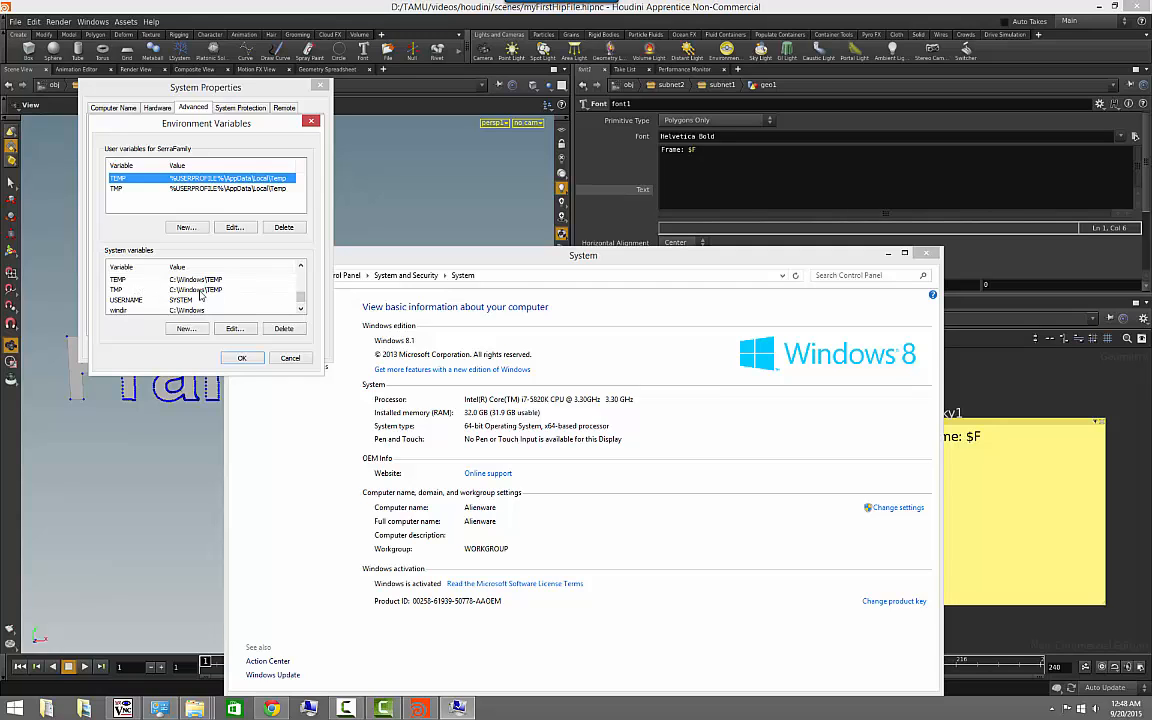
click(301, 309)
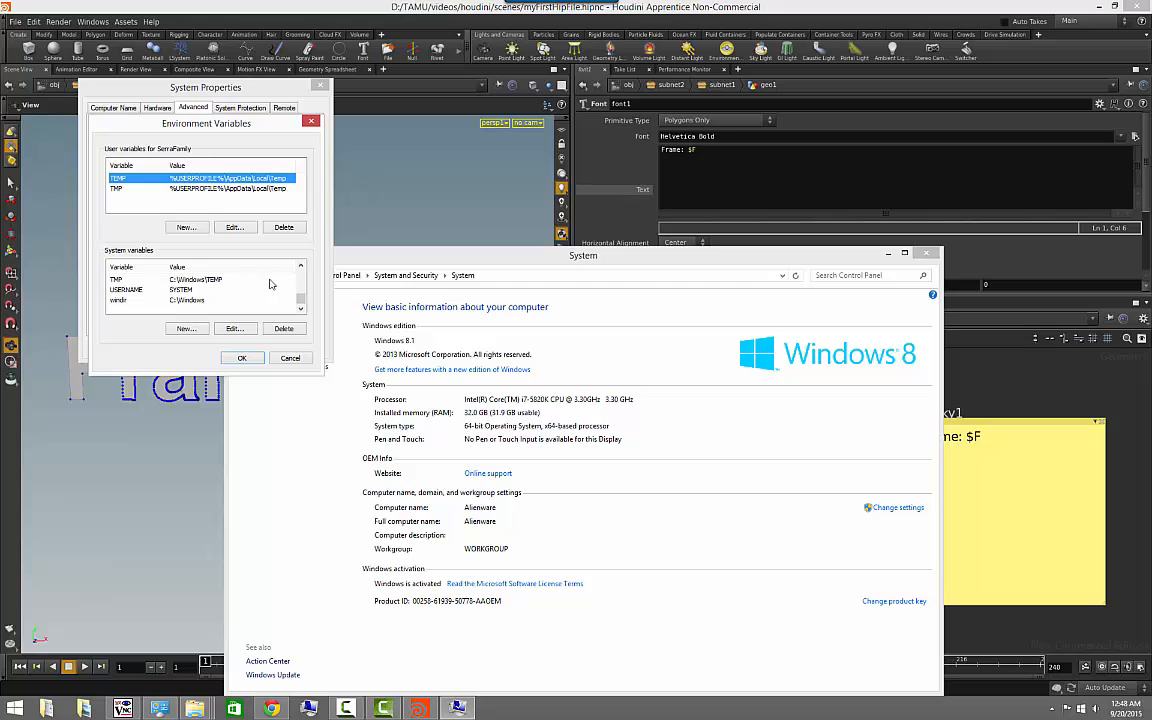
scroll(269, 284, up, 2)
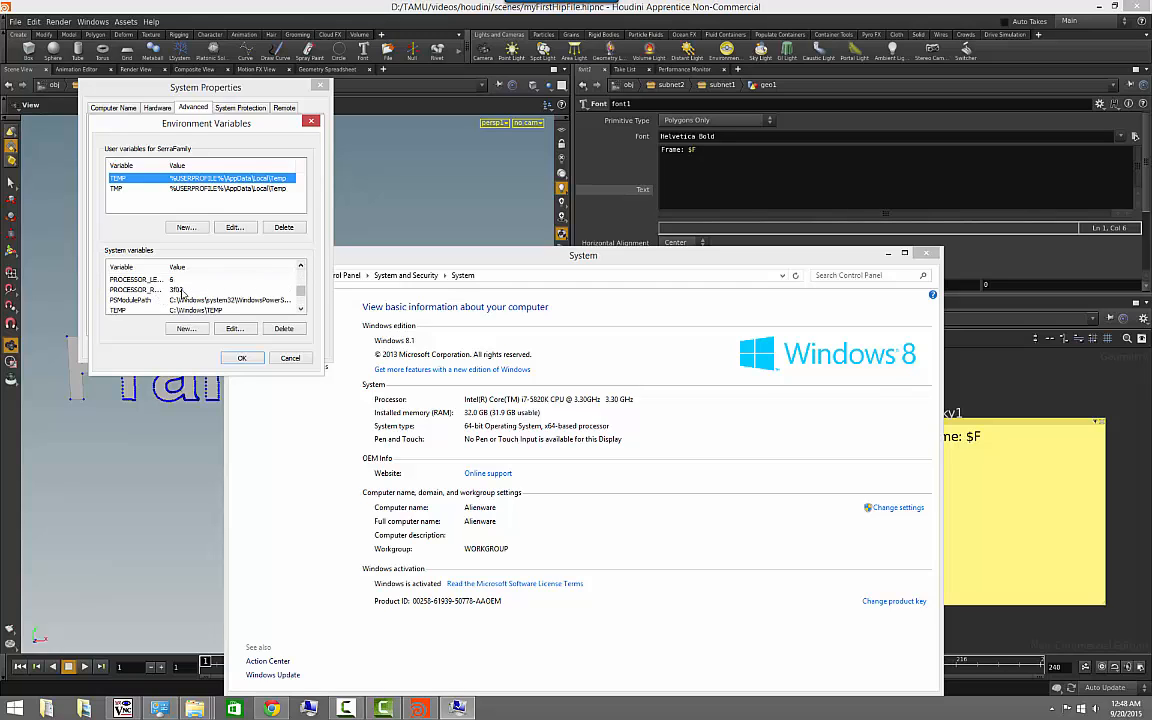
scroll(250, 298, up, 5)
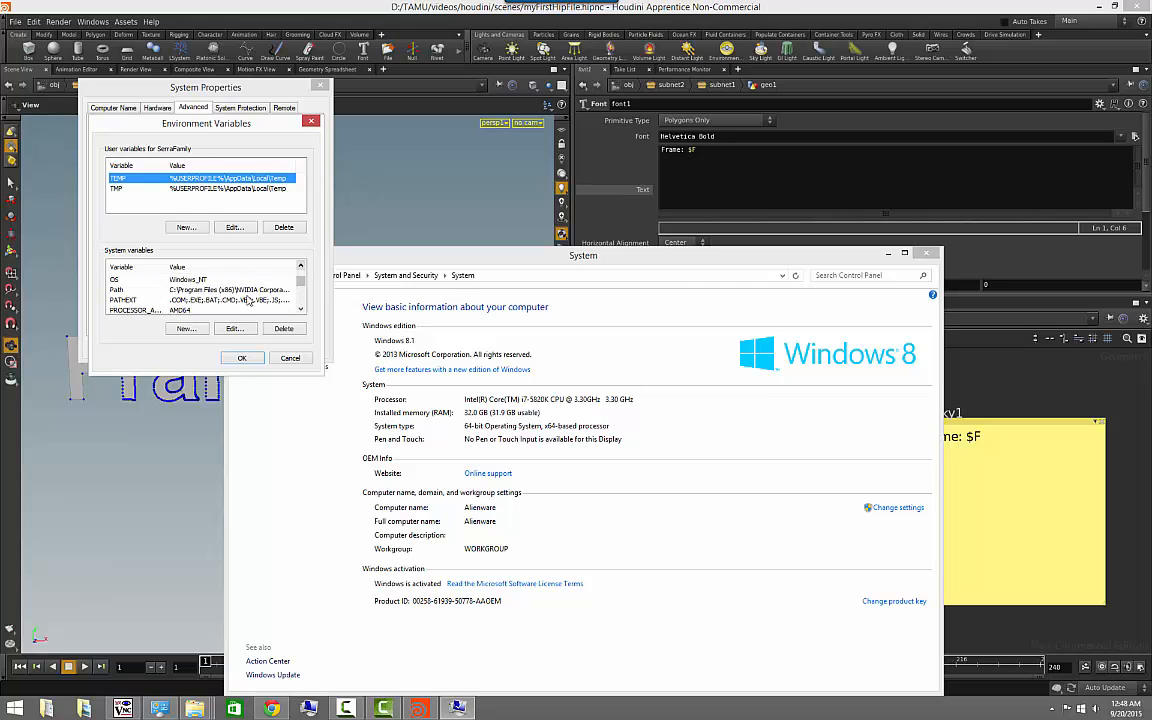
click(301, 268)
click(301, 268)
click(301, 268)
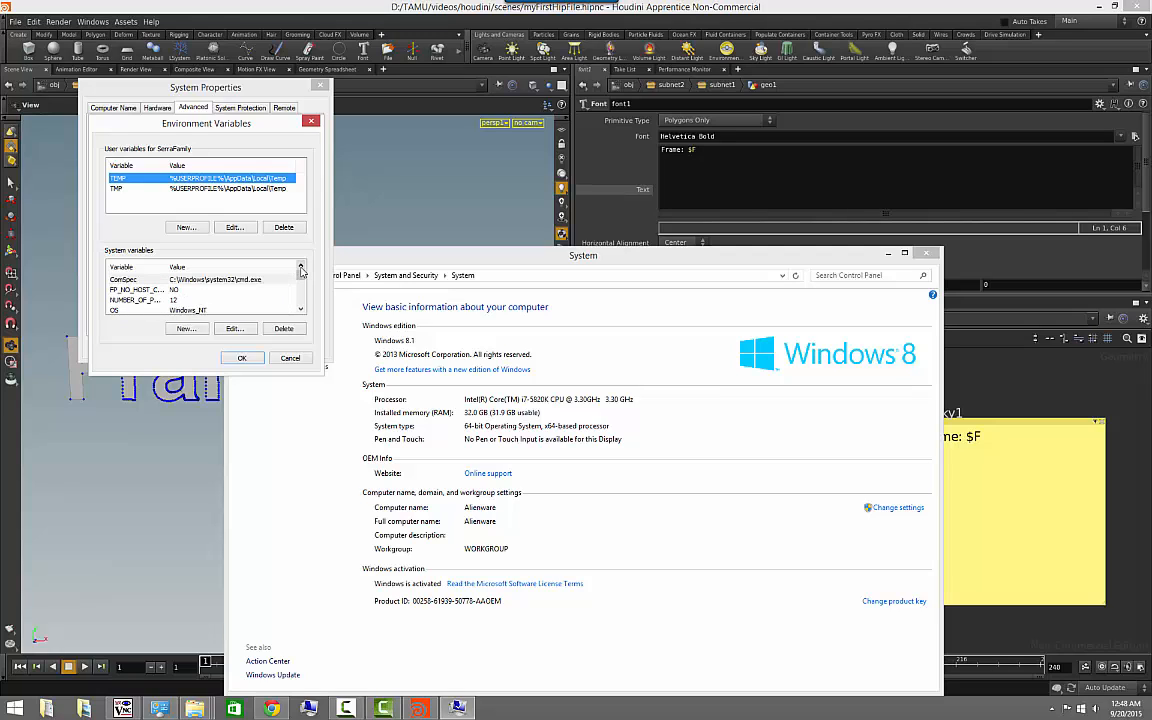
click(301, 310)
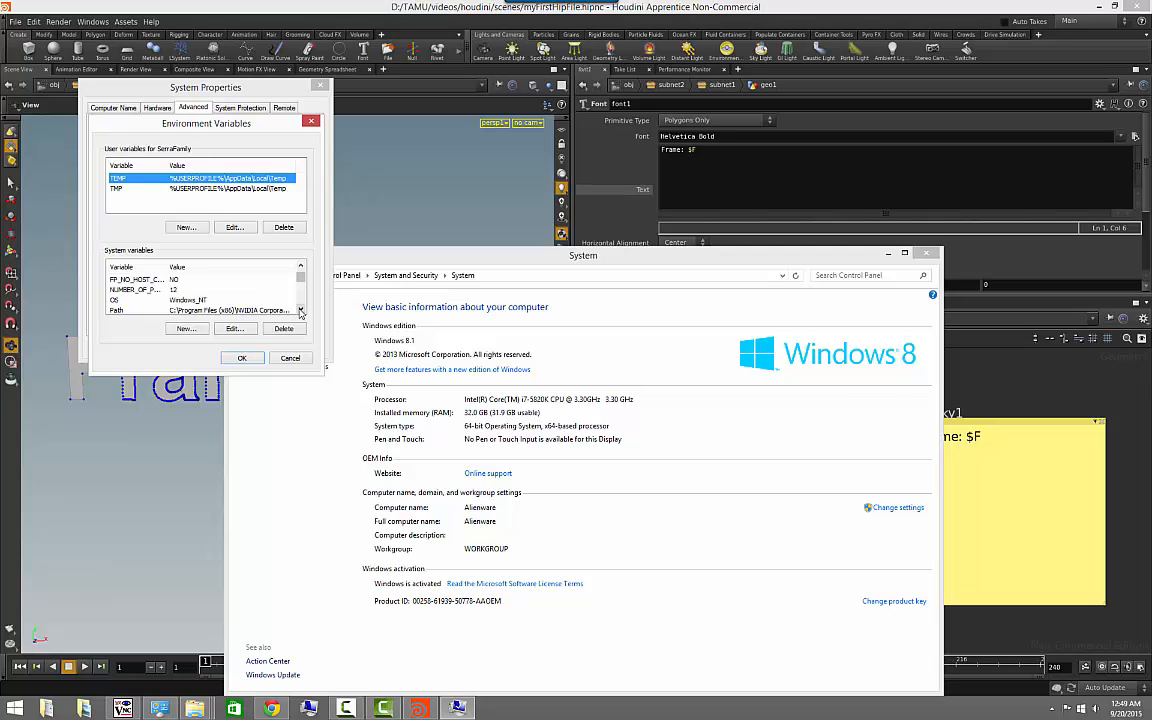
click(301, 310)
click(301, 310)
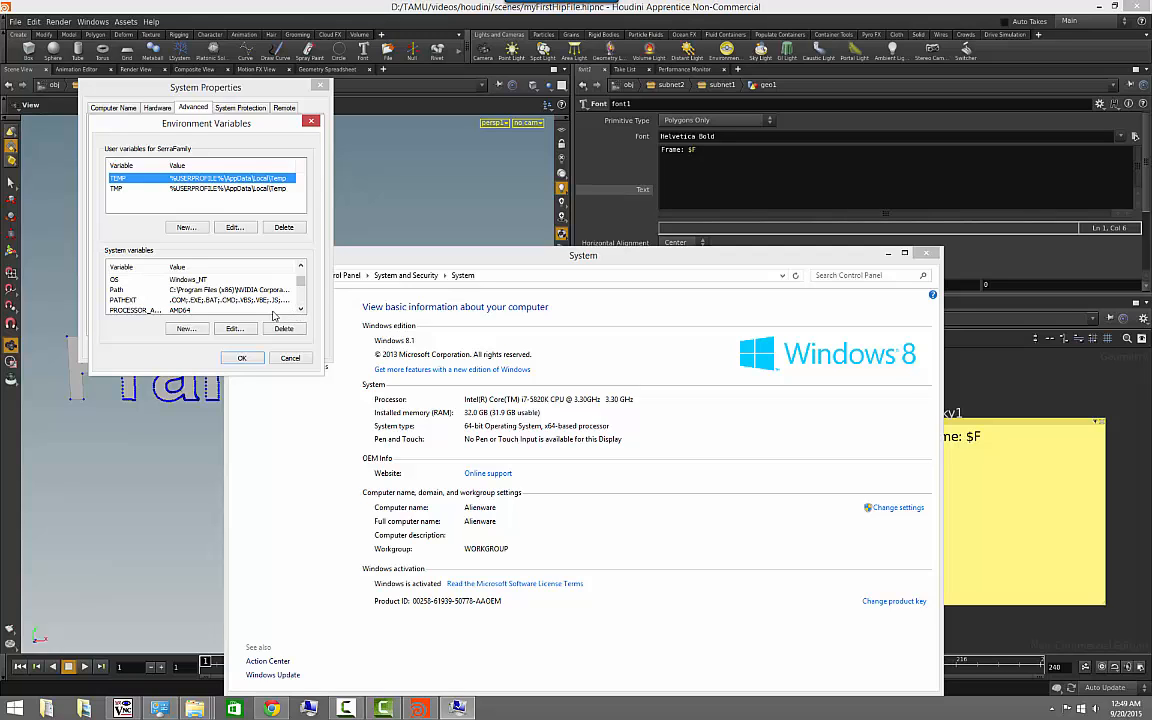
- Inspect the value of the PATHEXT system variable and close its edit dialog without changes
click(208, 300)
double_click(208, 300)
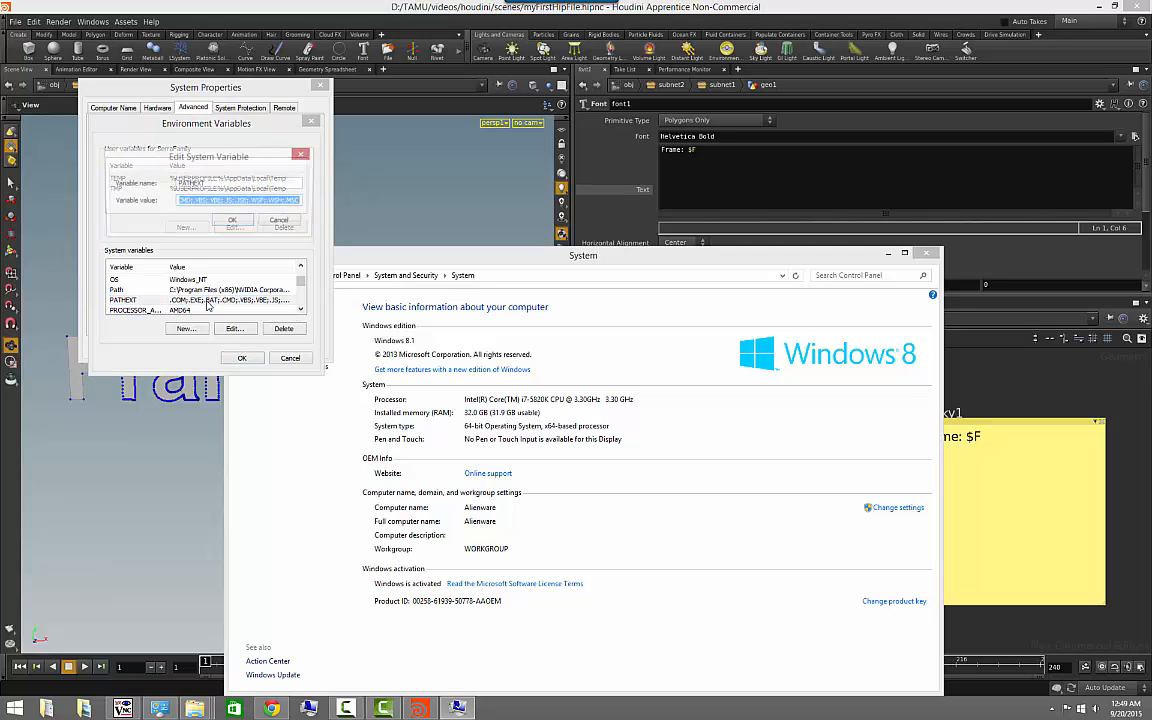
click(279, 201)
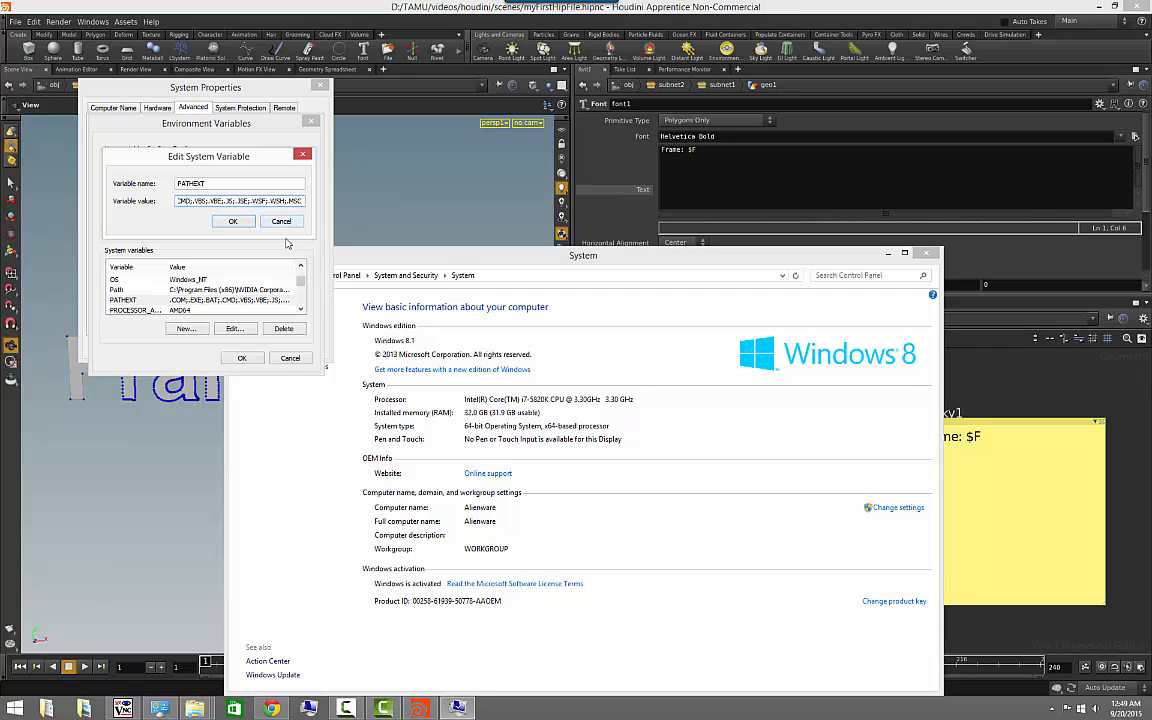
click(184, 201)
click(284, 222)
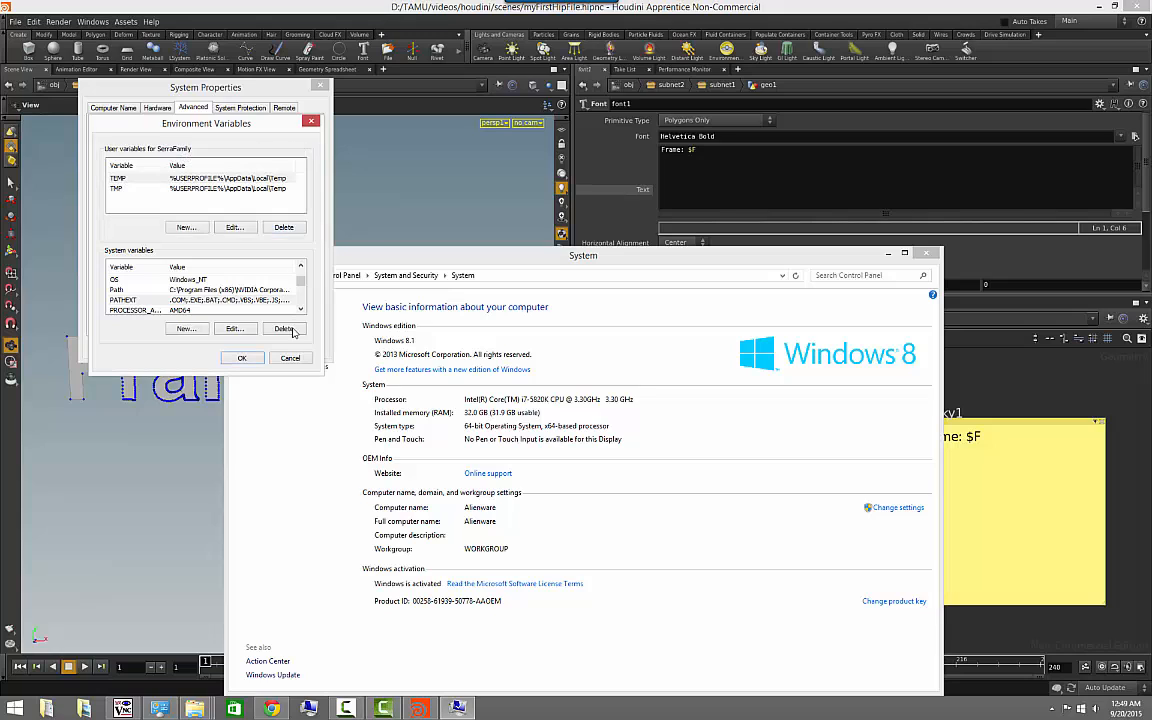
- Replace the $F variable in the font node's text with $PATHEXT and view the generated text geometry
click(703, 149)
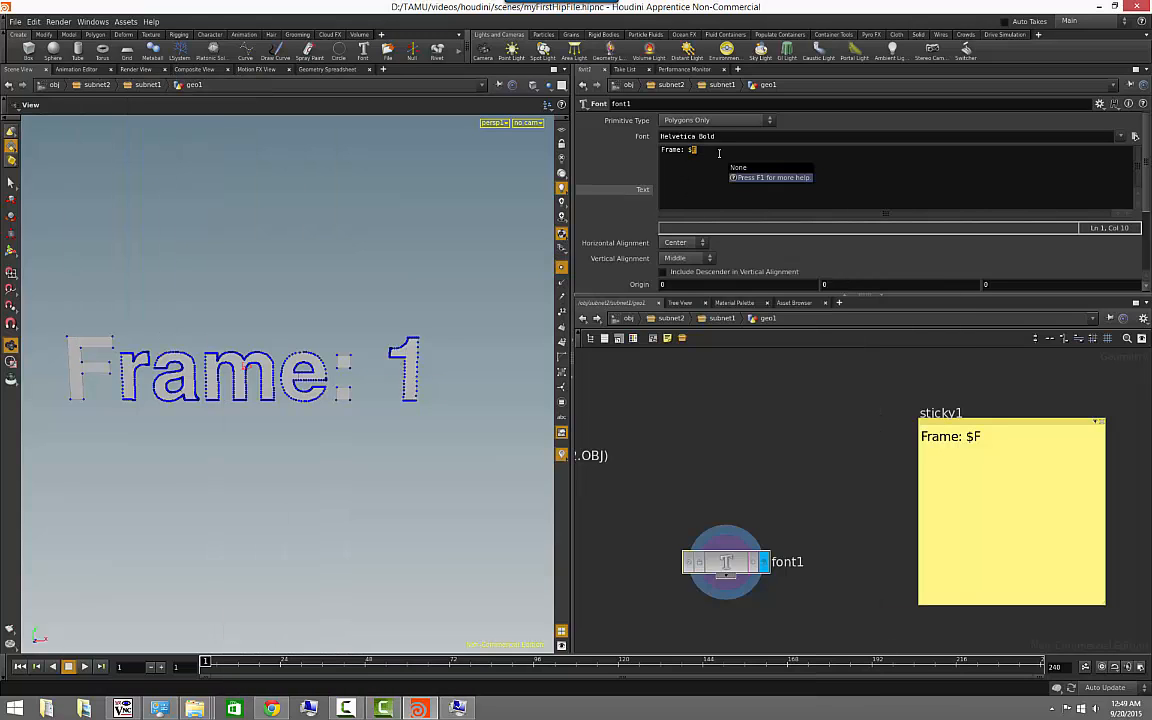
text(ATHEXT)
click(712, 476)
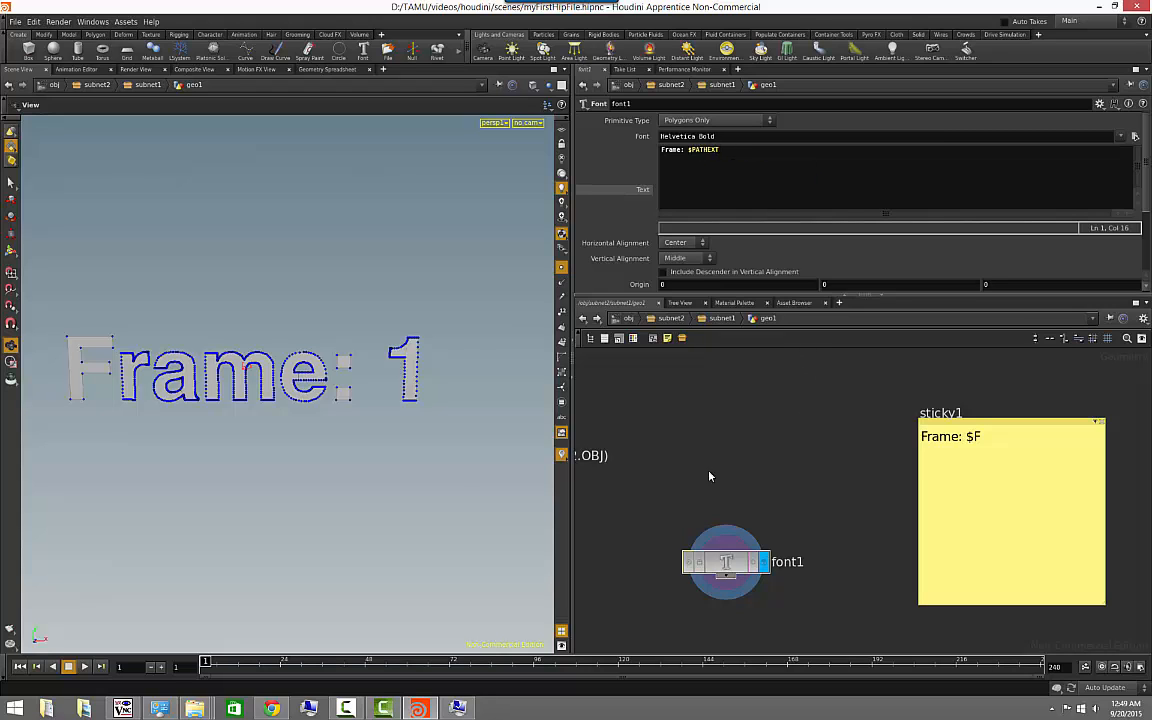
right_drag(450, 468, 351, 460)
drag(102, 464, 395, 468)
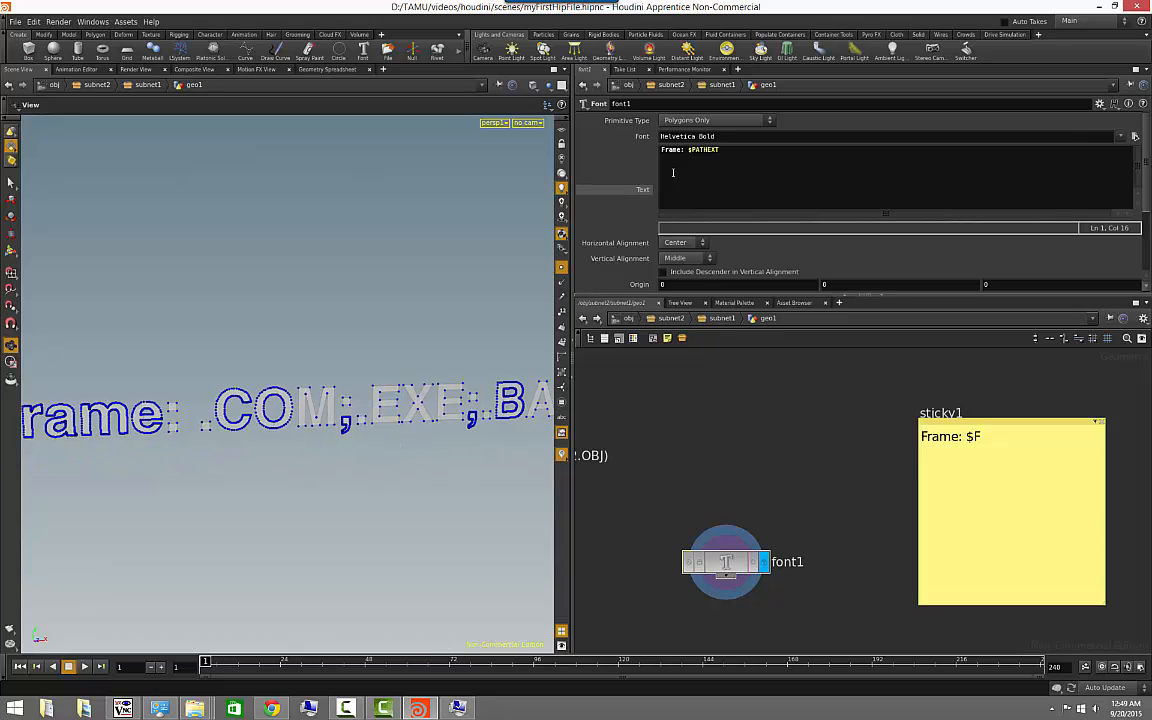
- Remove the "Frame: " prefix so the font text contains only $PATHEXT, and view the result
drag(687, 150, 661, 150)
key(BackSpace)
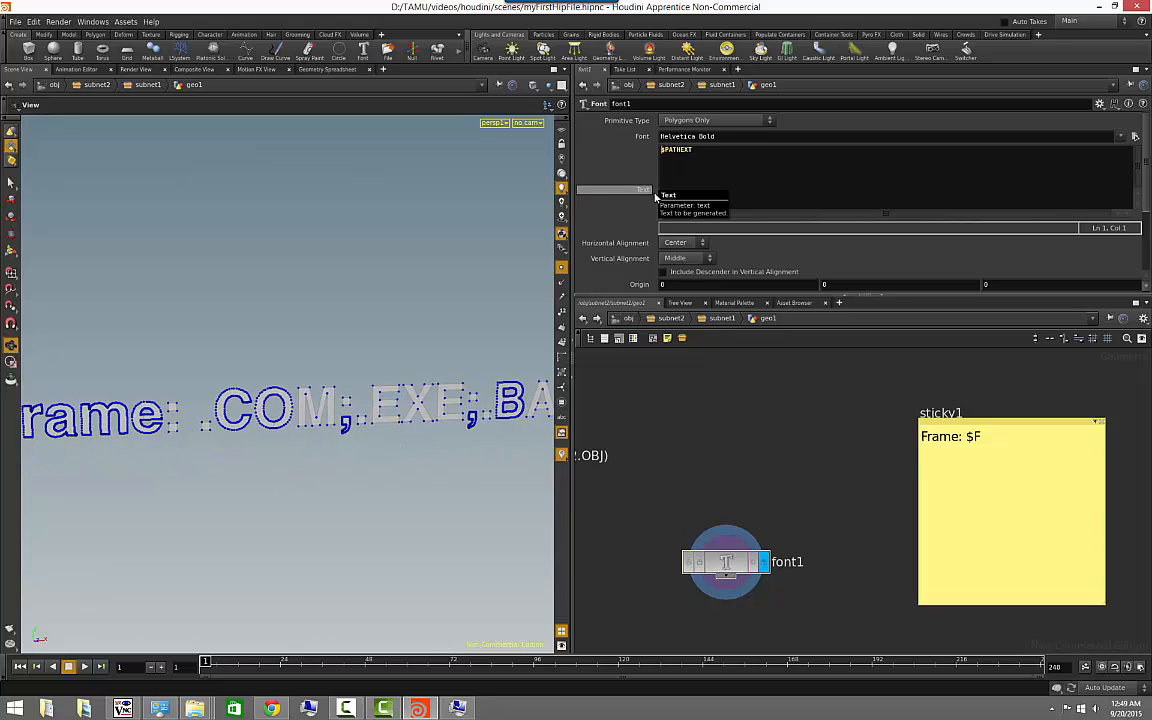
drag(480, 460, 310, 489)
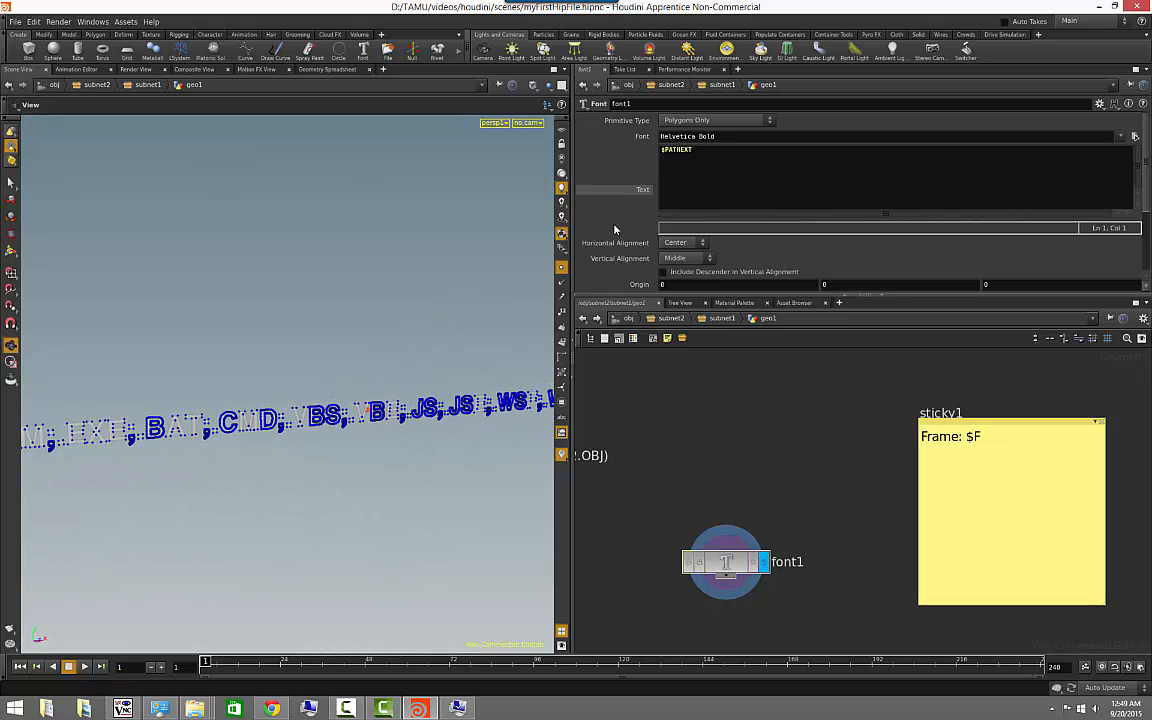
- Replace the whole font text with the $HIPNAME variable and view the generated text from the front
key(ctrl+a)
text($HIPNA)
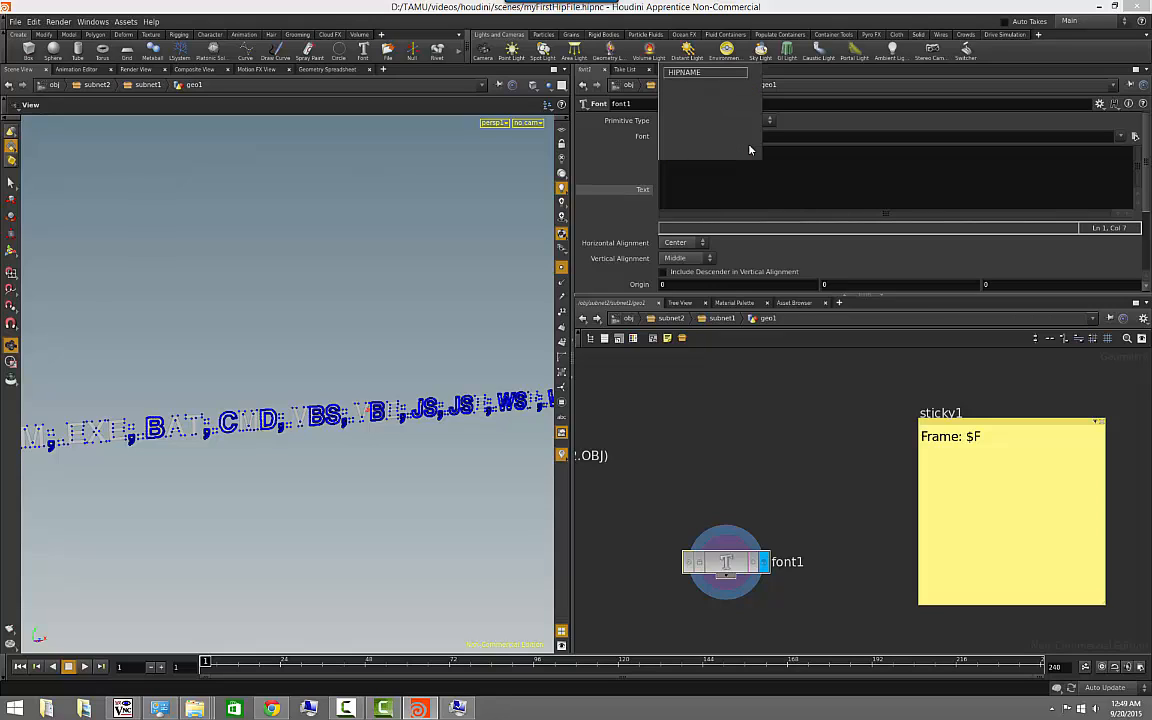
click(686, 72)
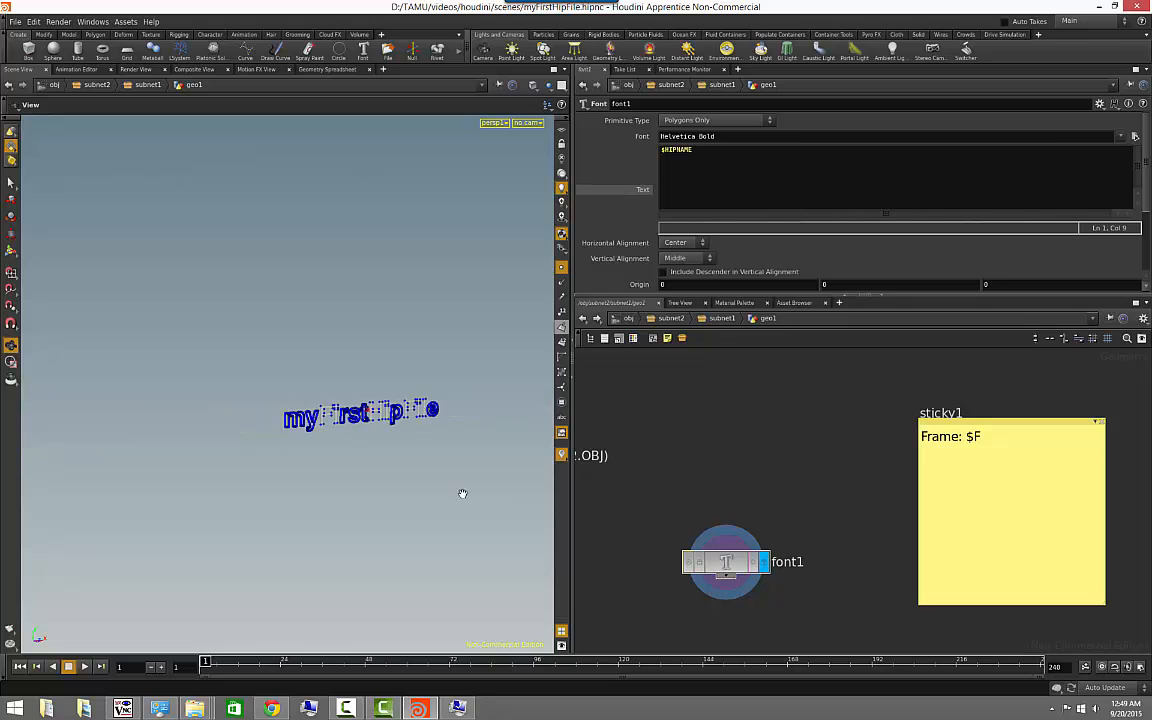
drag(237, 468, 213, 482)
right_drag(472, 501, 396, 484)
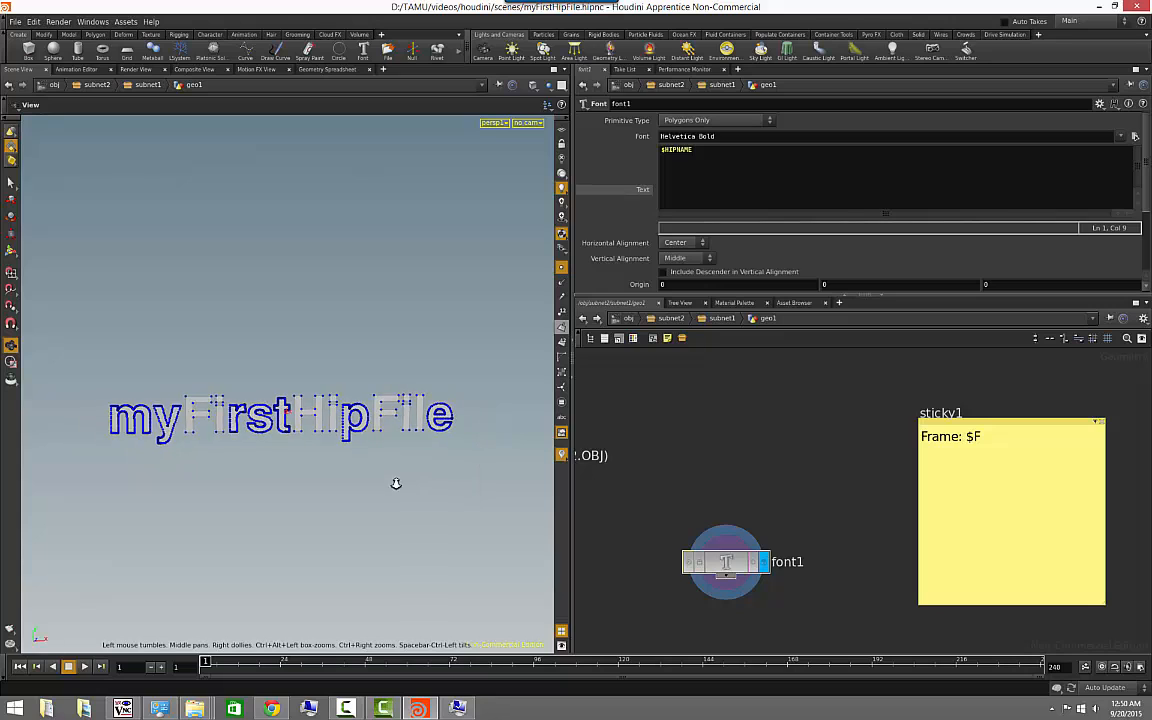
middle_drag(396, 484, 368, 484)
drag(368, 484, 366, 485)
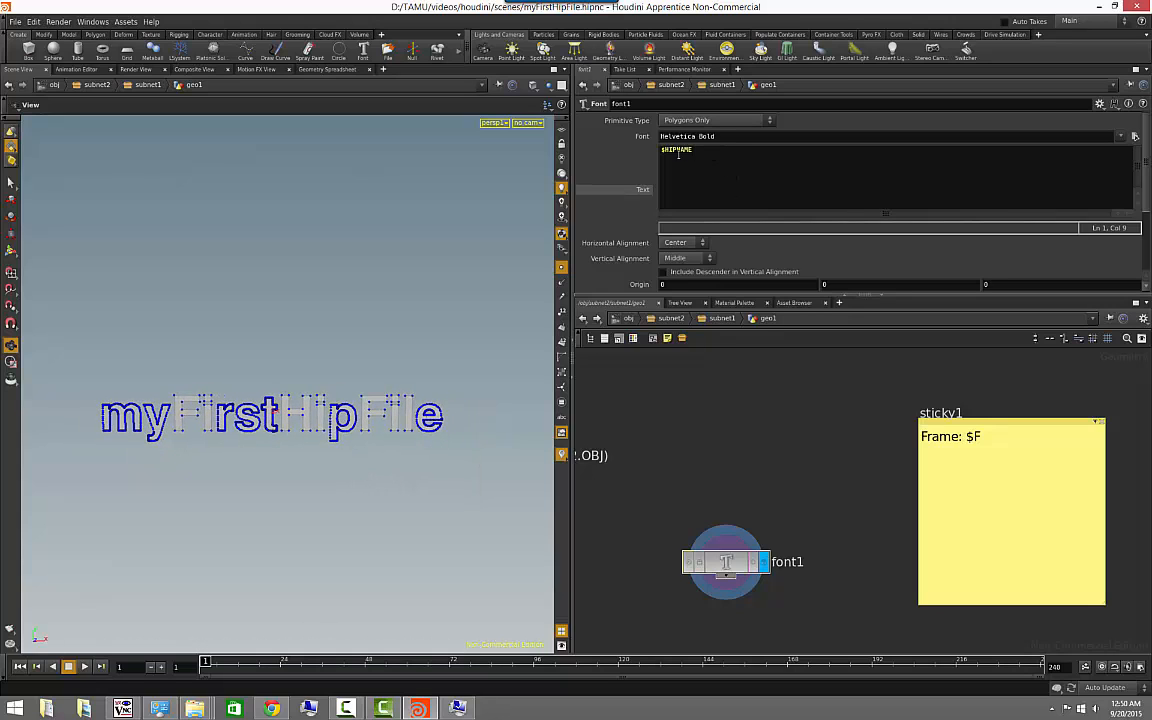
- Shorten the font text's variable to $HIP and view the generated path in the scene
key(BackSpace)
key(BackSpace)
key(BackSpace)
key(BackSpace)
right_drag(352, 470, 167, 478)
drag(167, 478, 255, 468)
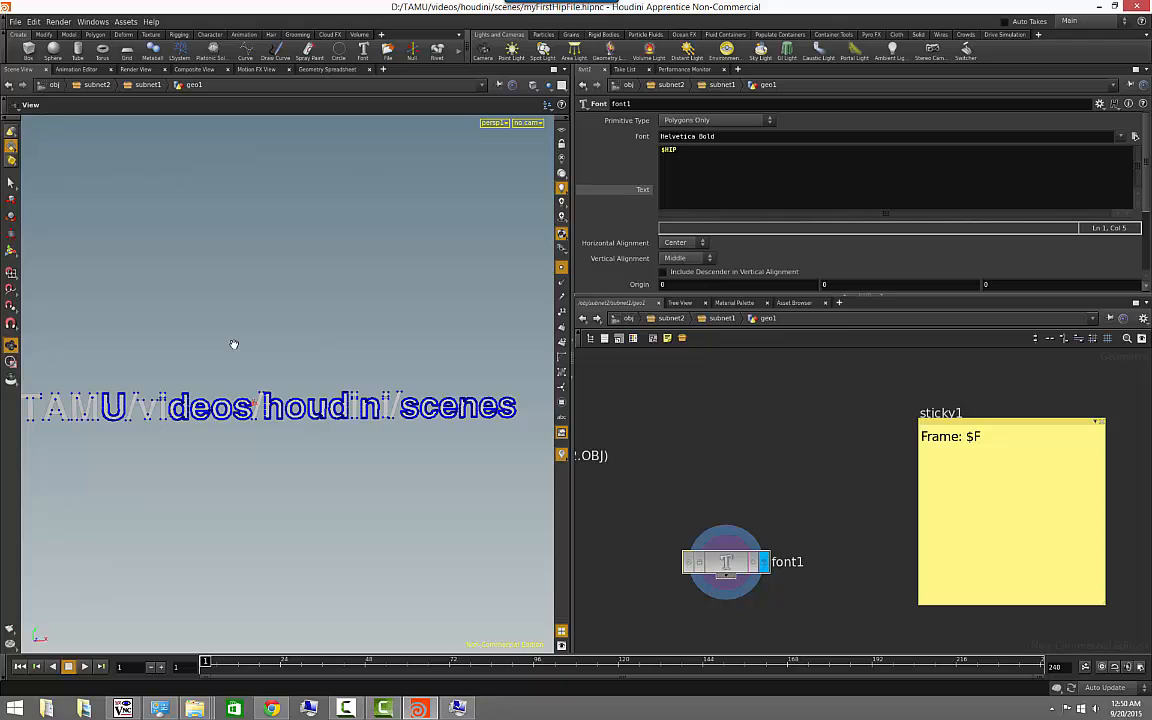
drag(186, 345, 311, 455)
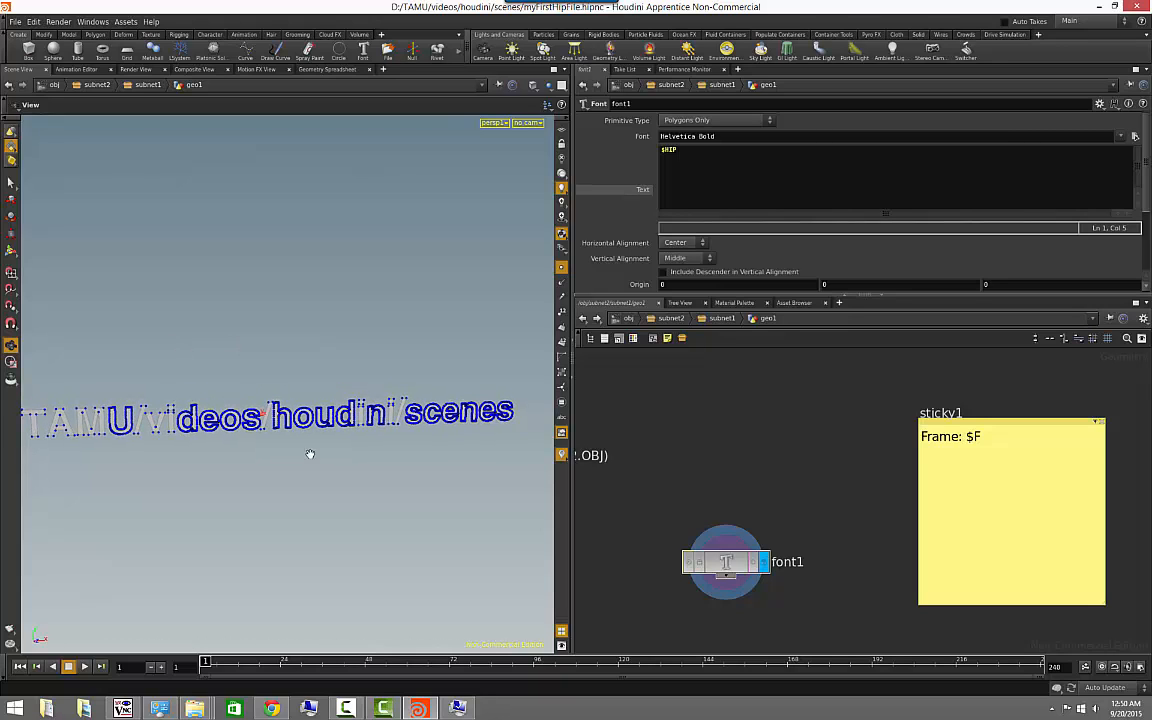
- Create a scene variable named MYNAME with the author's full name as its value, and close the Variables dialog
click(33, 22)
click(78, 150)
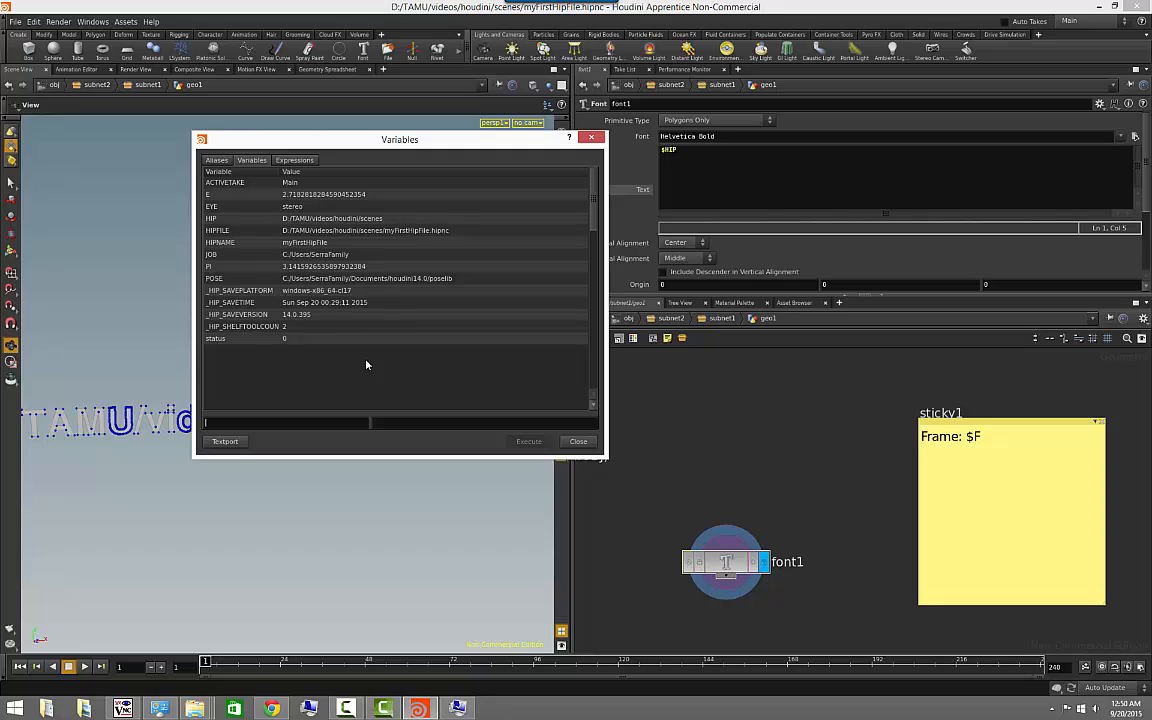
text(MYNAME)
text(Gianvito Serr)
text(a)
key(Return)
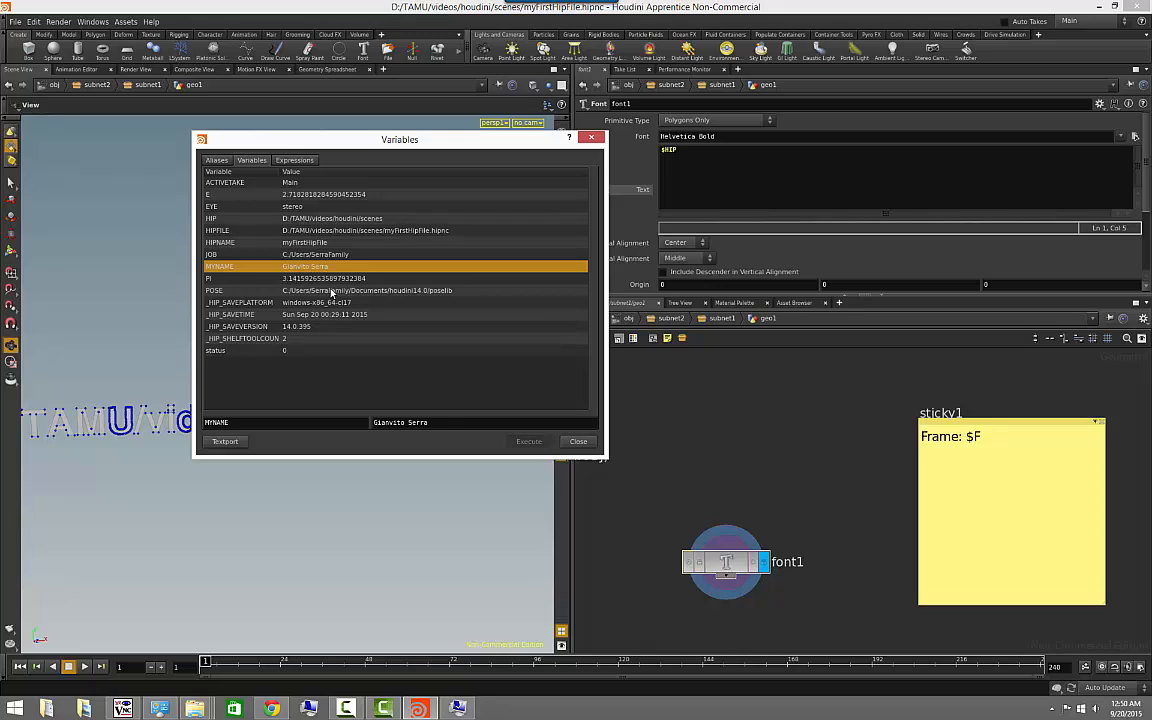
click(325, 279)
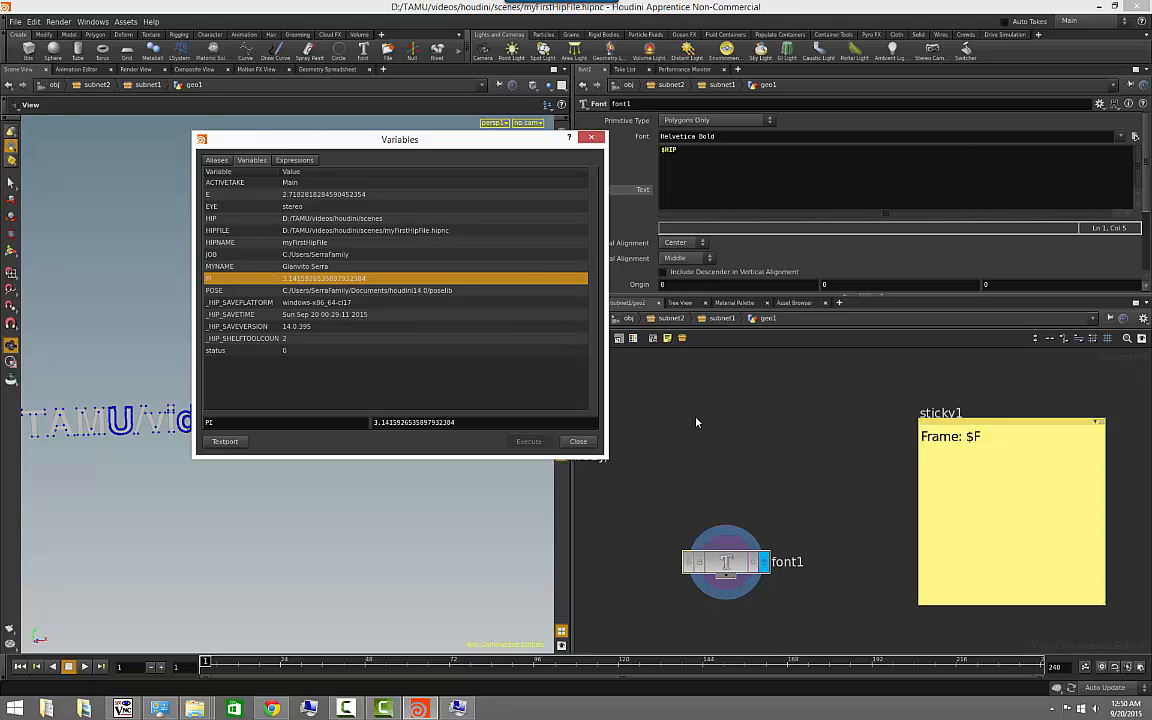
click(578, 441)
- Set the font node's text to $MYNAME and view the generated name geometry from the front
drag(662, 150, 700, 154)
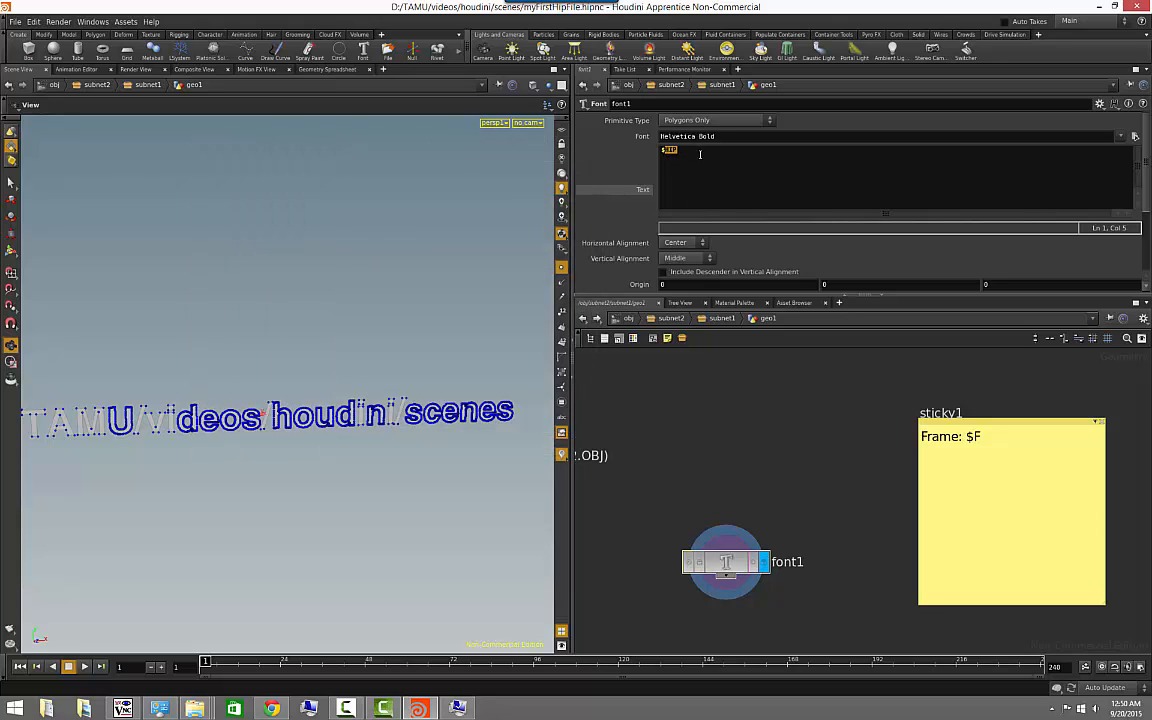
text($MYNAME)
click(705, 396)
right_drag(309, 355, 270, 350)
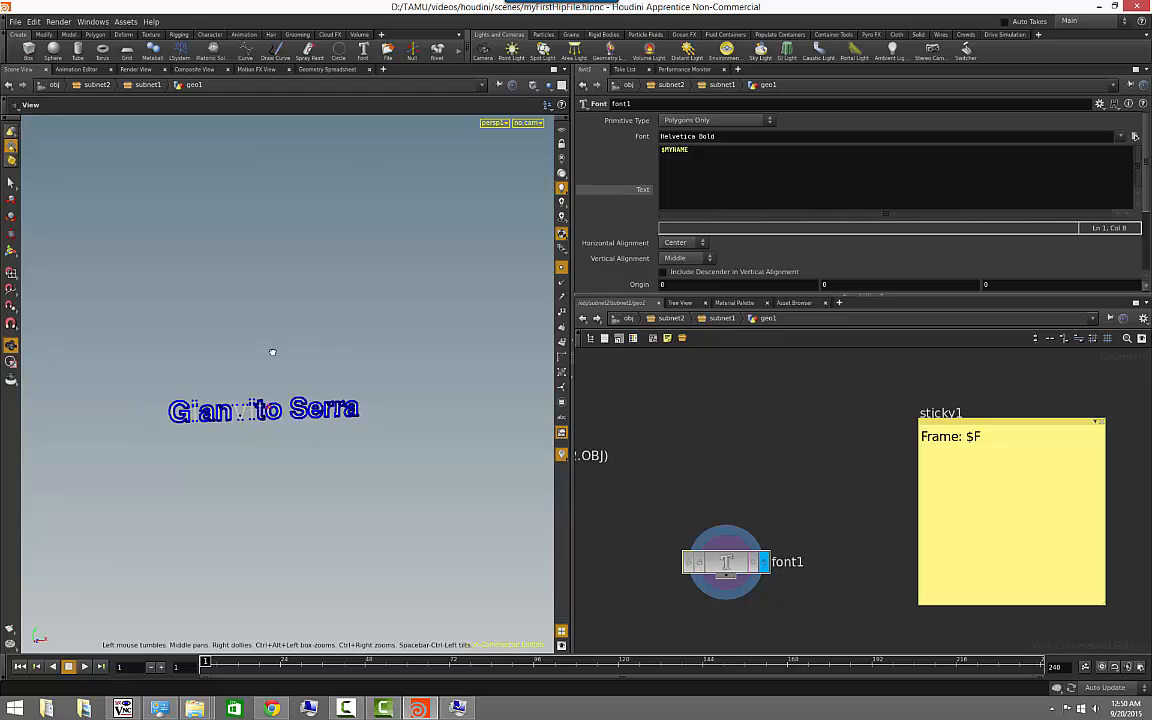
drag(270, 350, 277, 354)
right_drag(277, 354, 445, 339)
drag(445, 339, 231, 327)
right_drag(231, 327, 206, 327)
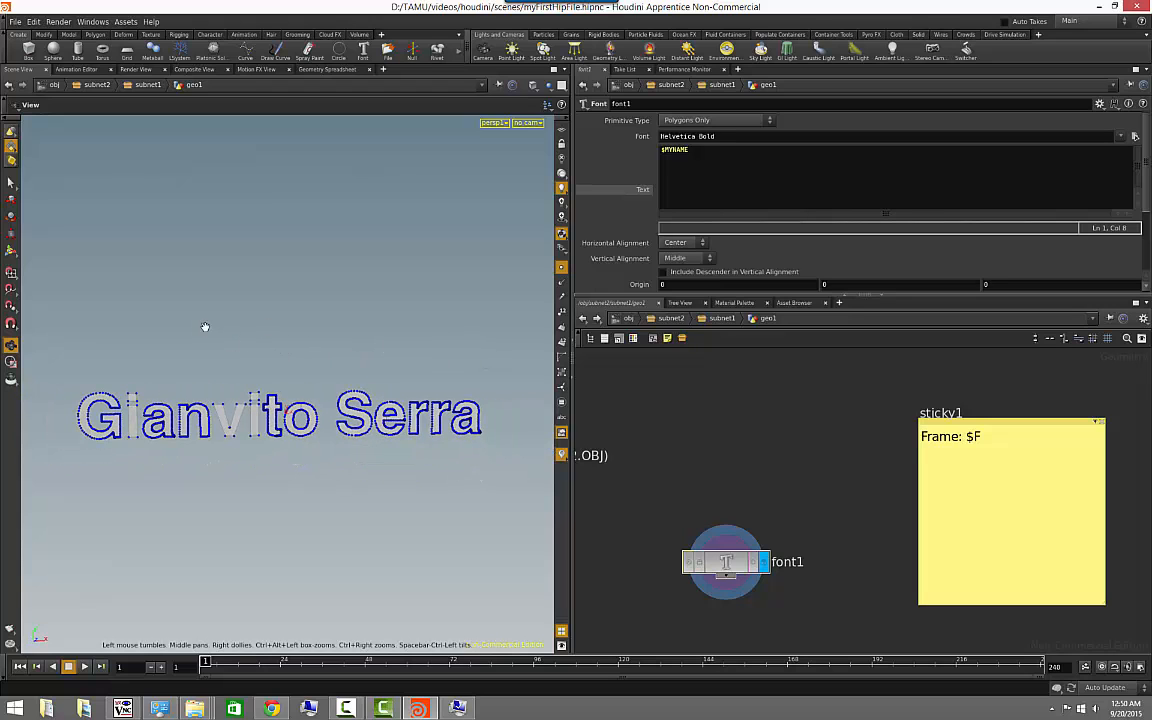
drag(206, 327, 219, 316)
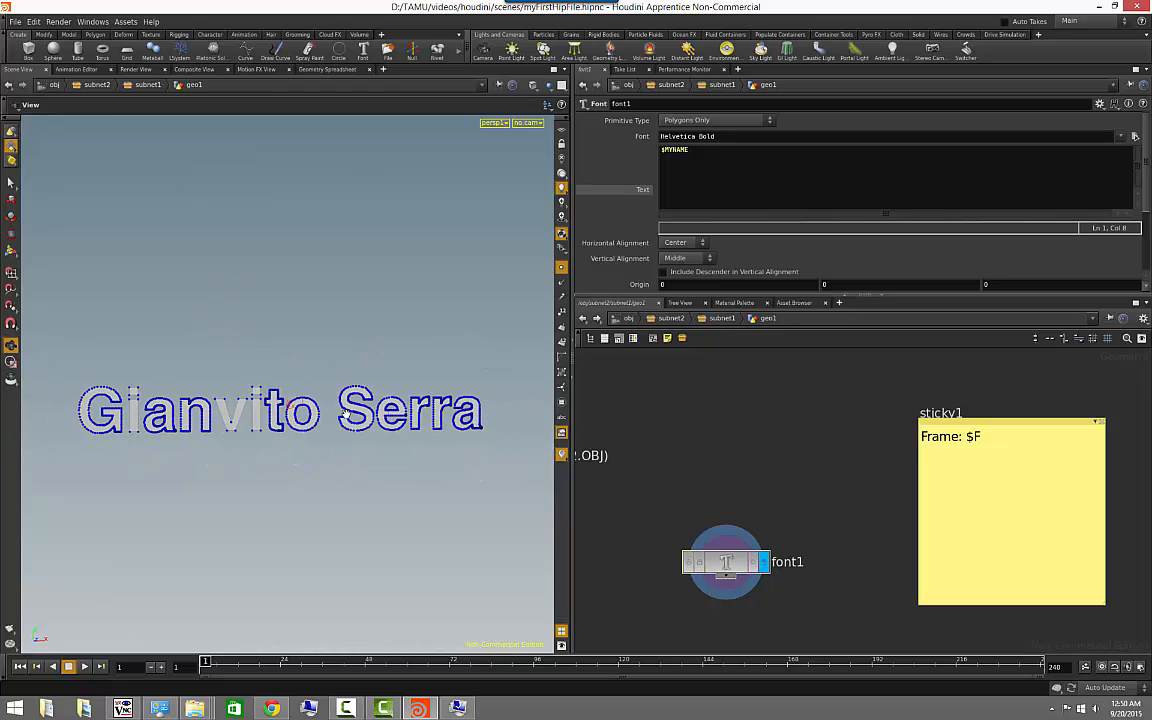
- Add a middle initial to the MYNAME scene variable's value, check the viewport text, and close the Variables dialog
click(36, 22)
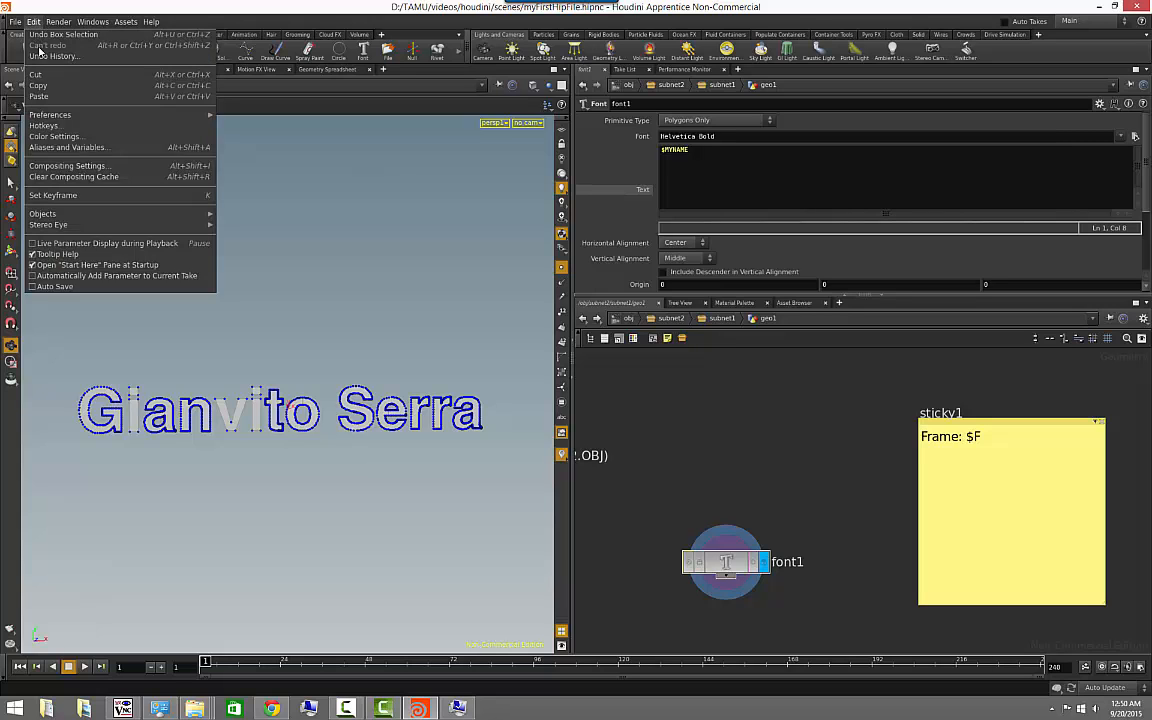
click(67, 147)
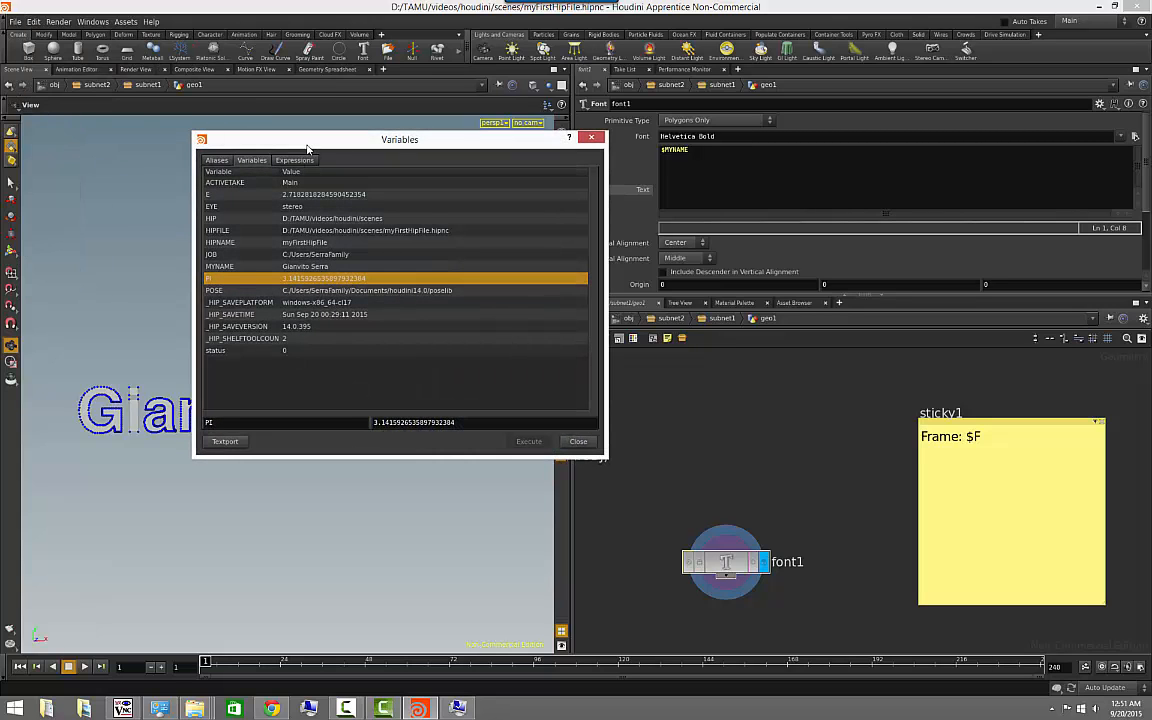
drag(307, 148, 224, 42)
click(206, 160)
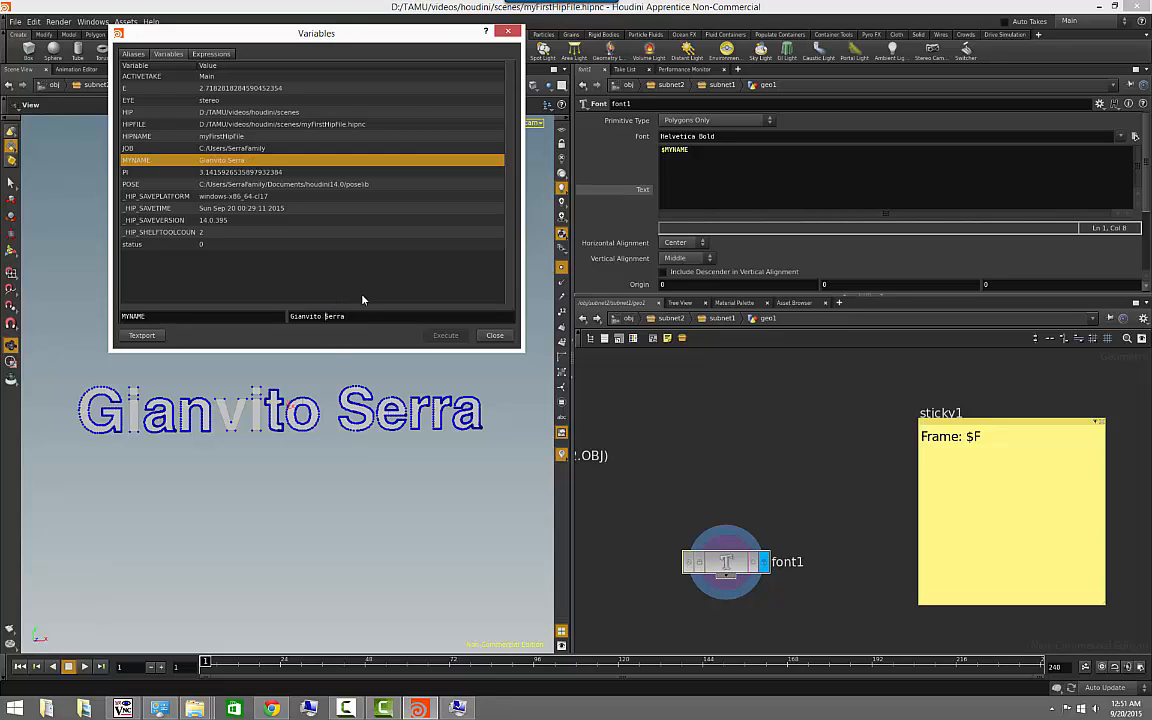
key(Return)
drag(380, 458, 432, 396)
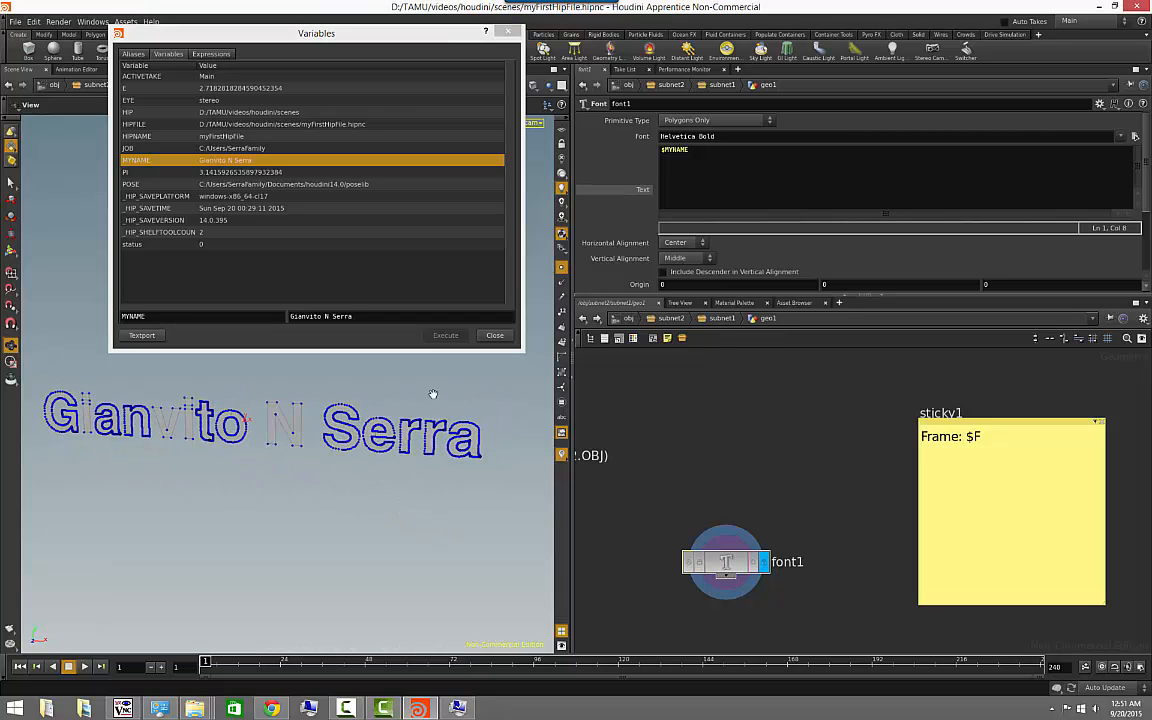
click(495, 335)
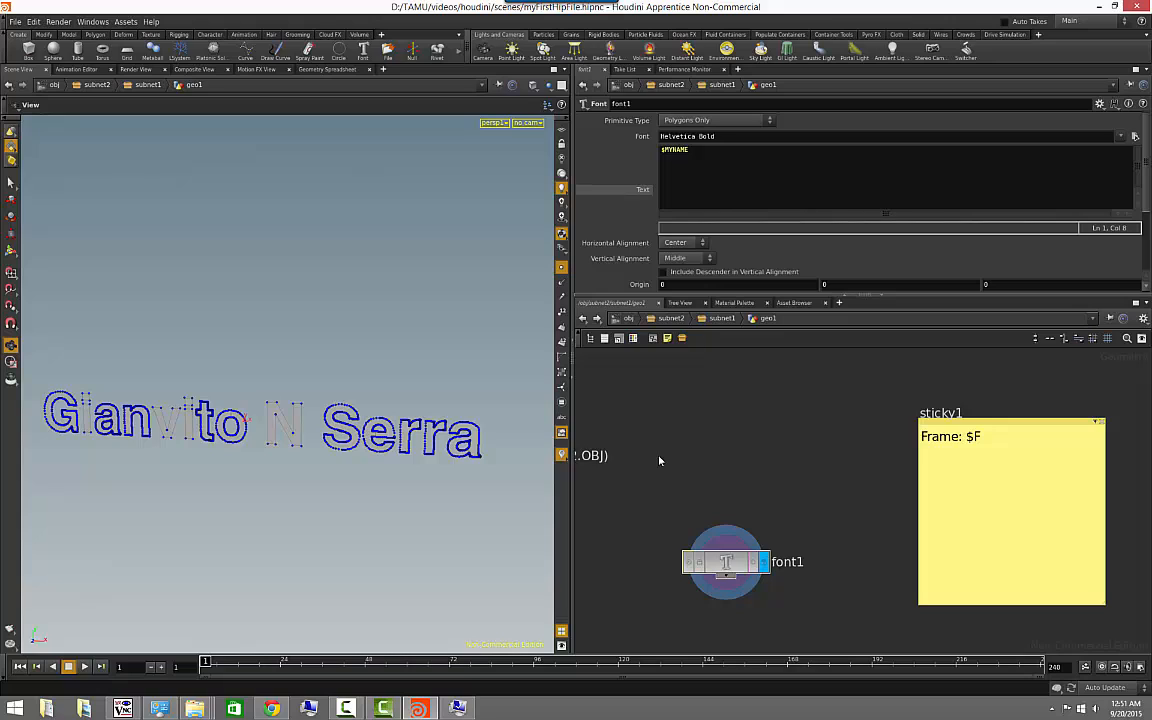
- Switch to the Windows Environment Variables dialog, cancel it, and close System Properties
click(458, 708)
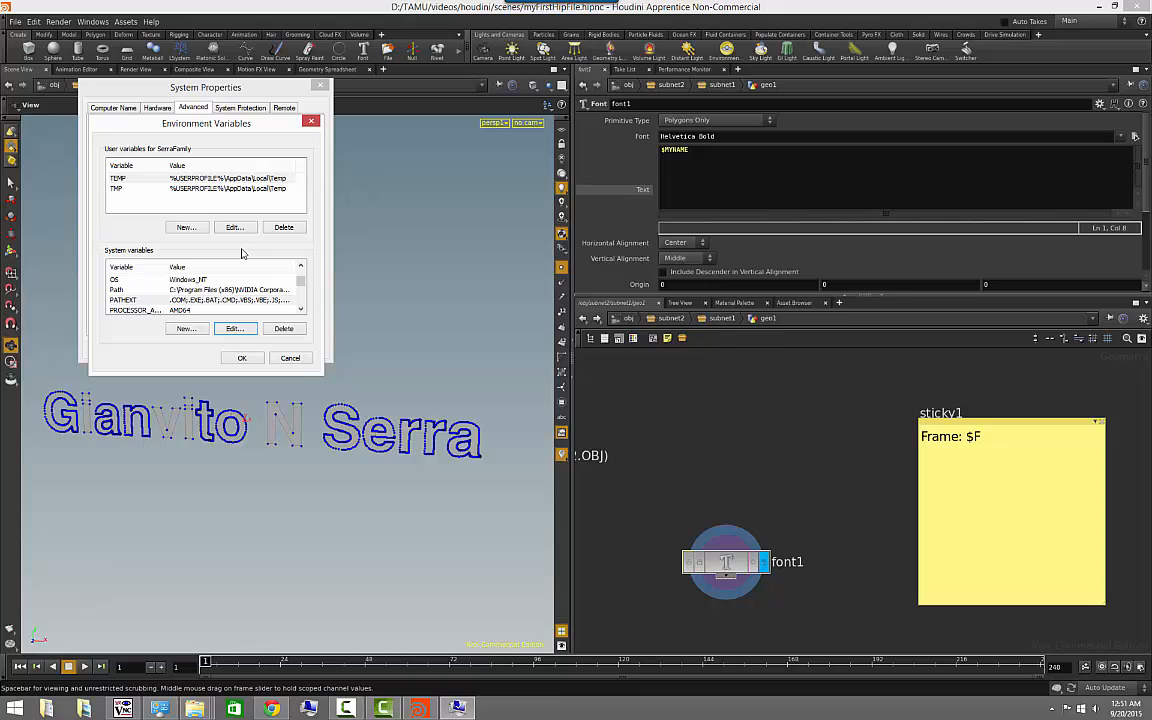
click(290, 357)
click(320, 86)
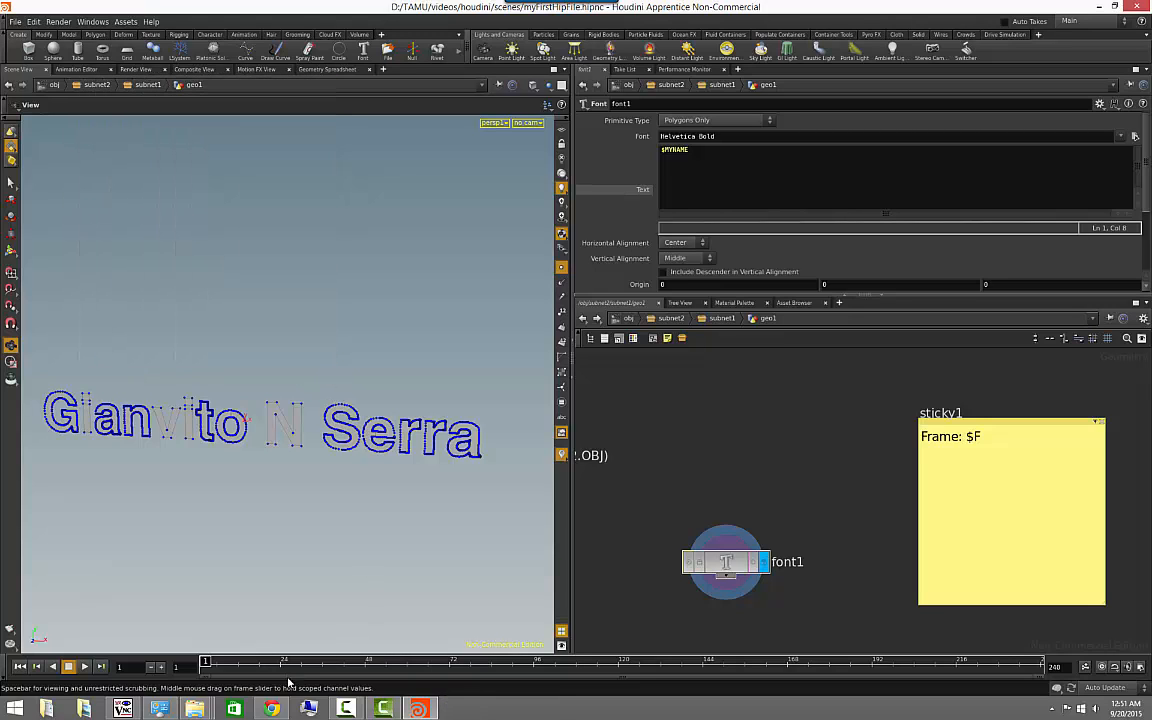
- Switch to the File Explorer window showing the scenes folder and open the houdini14.0 folder inside Documents
mouse_move(204, 709)
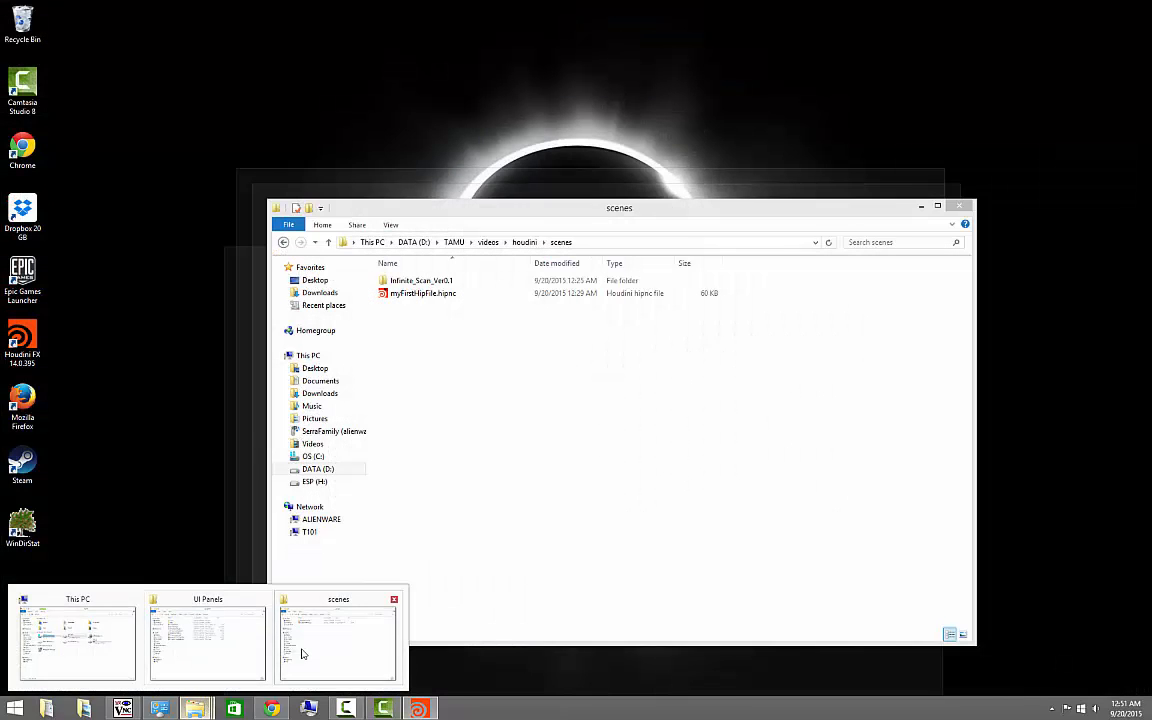
click(303, 650)
click(602, 240)
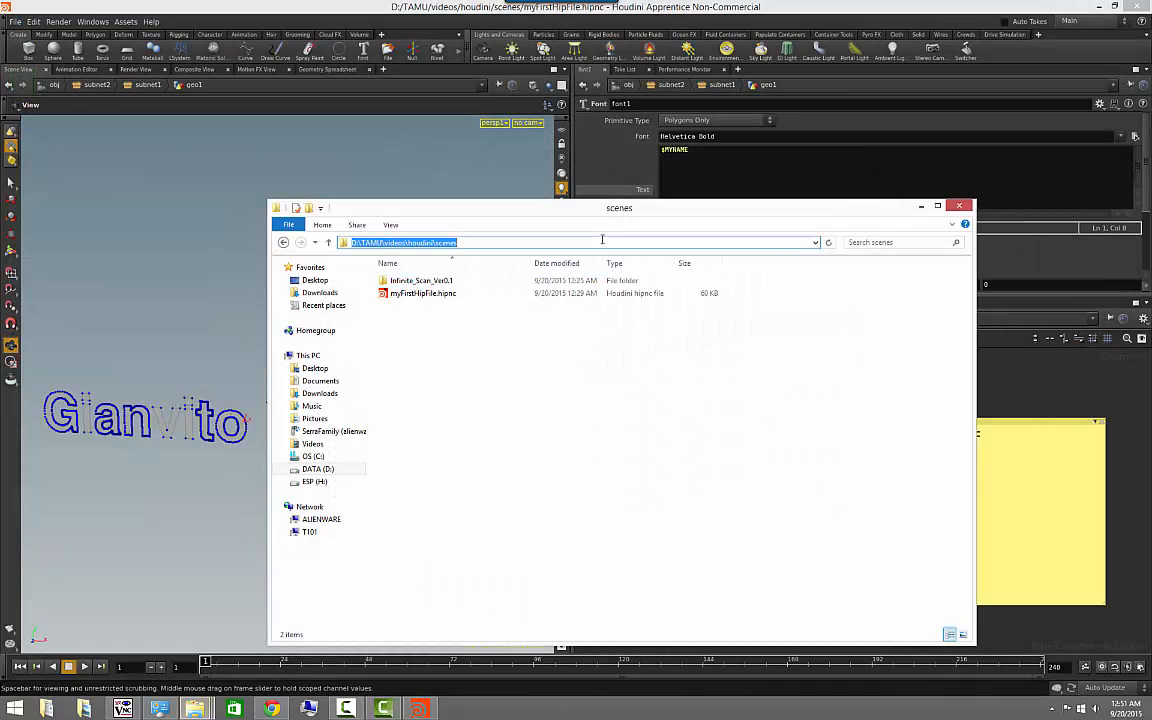
click(320, 381)
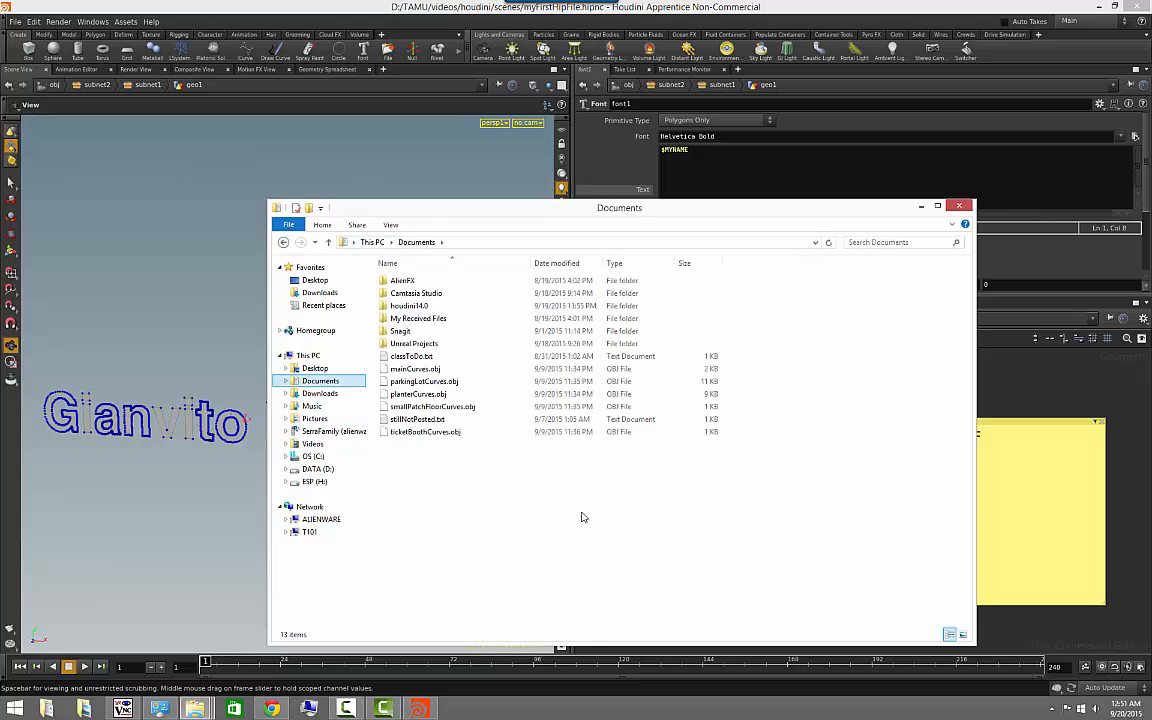
double_click(412, 310)
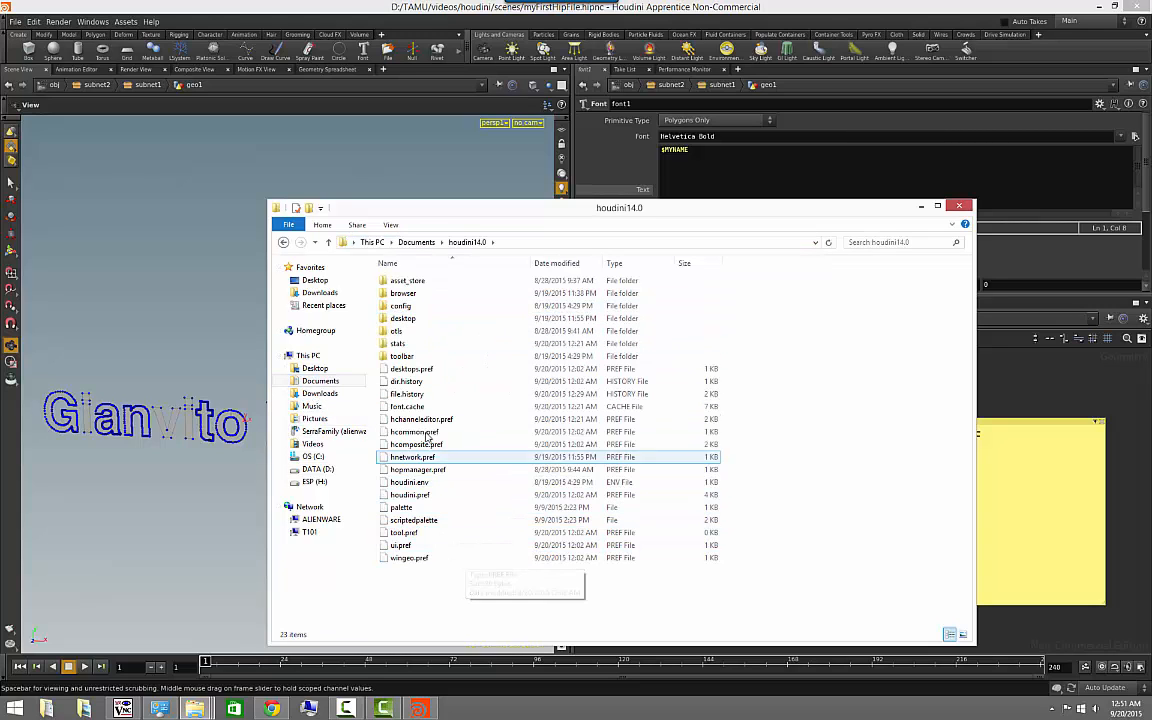
- Open houdini.env in Notepad and enlarge its window to read the environment settings
click(418, 382)
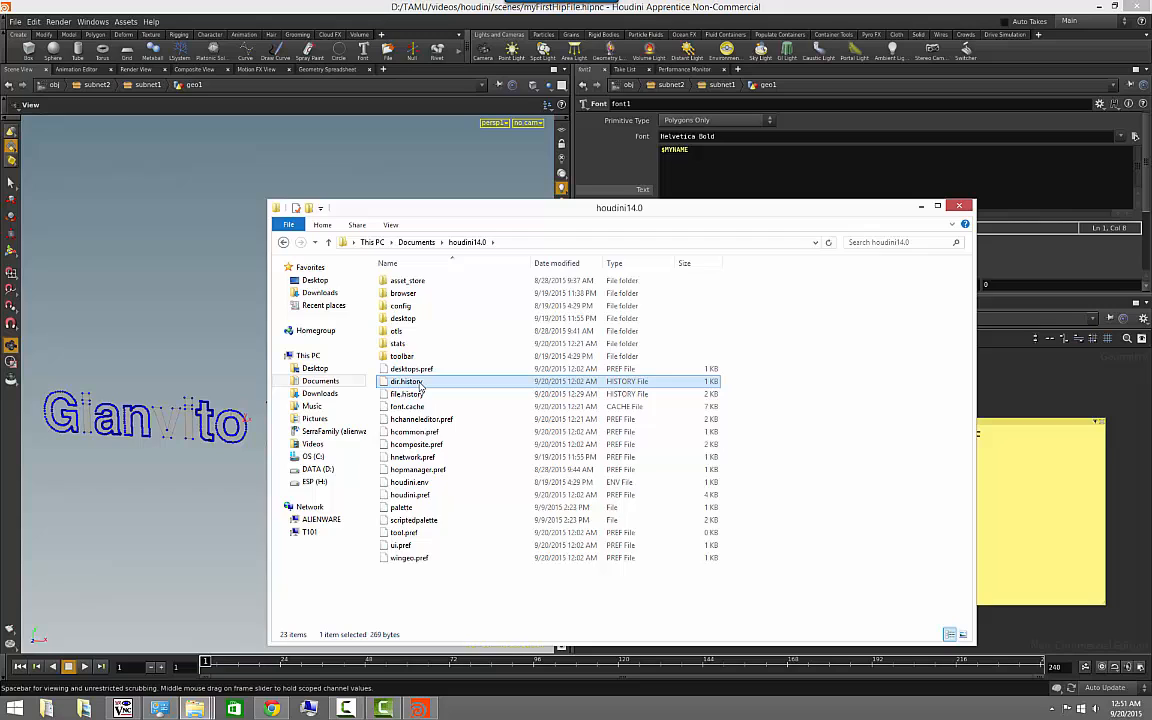
right_click(411, 486)
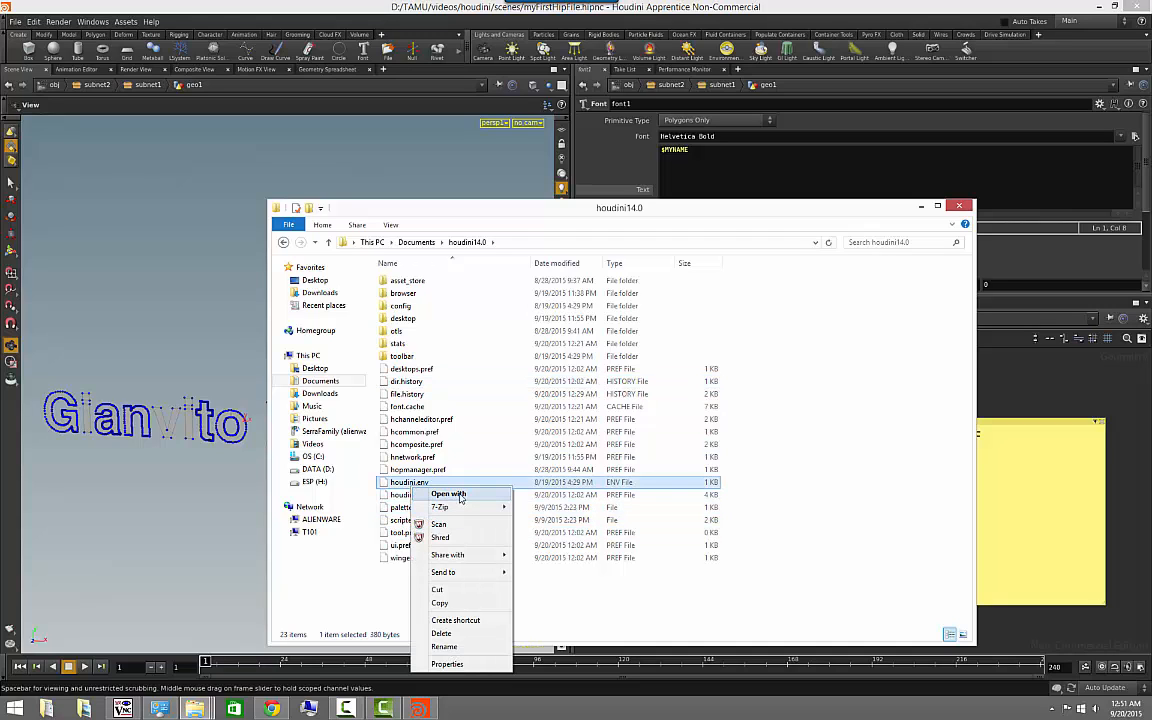
click(458, 495)
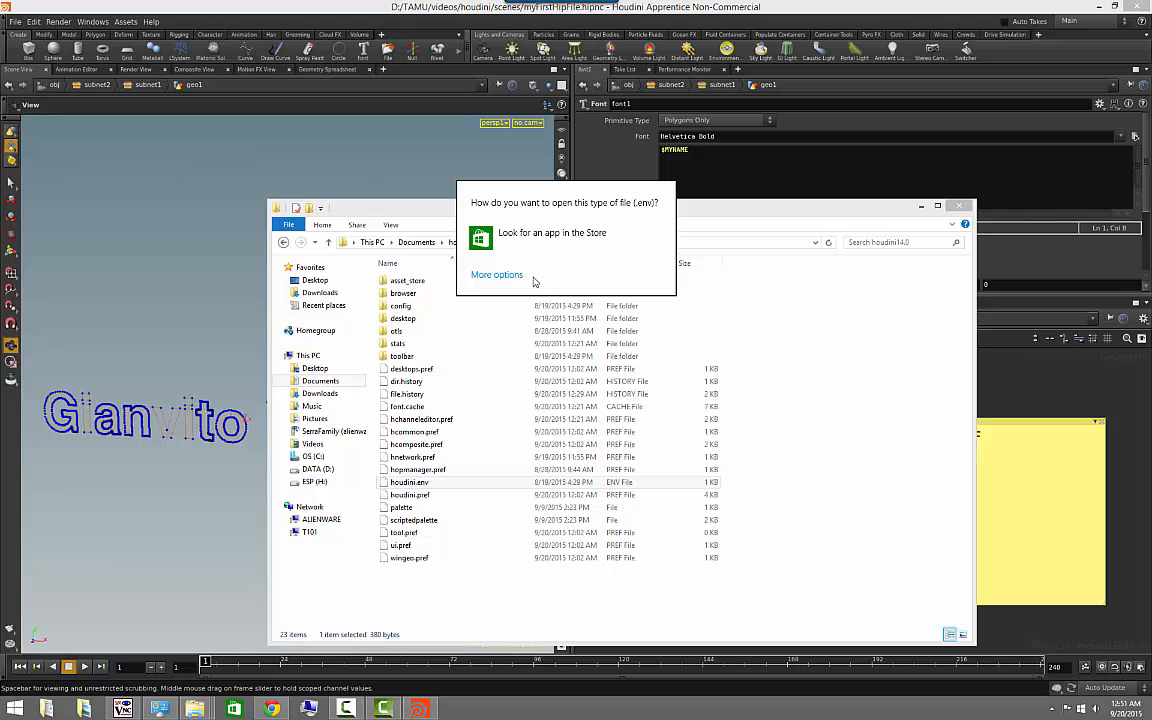
click(507, 277)
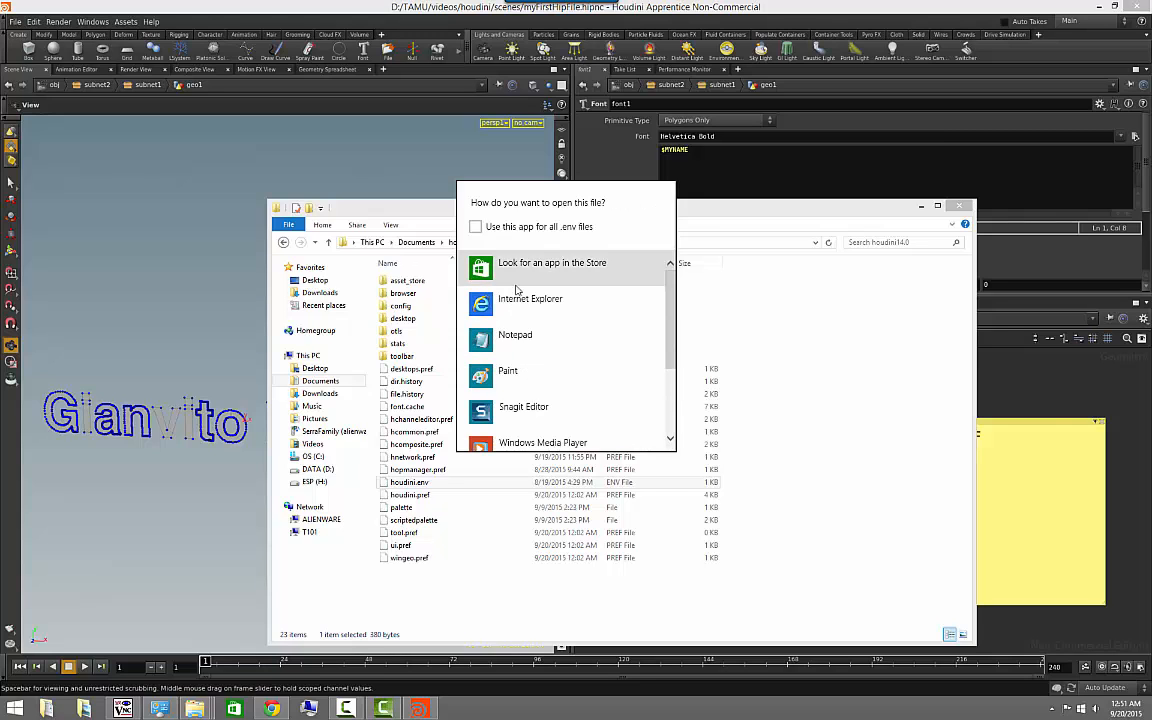
click(510, 334)
drag(874, 366, 257, 100)
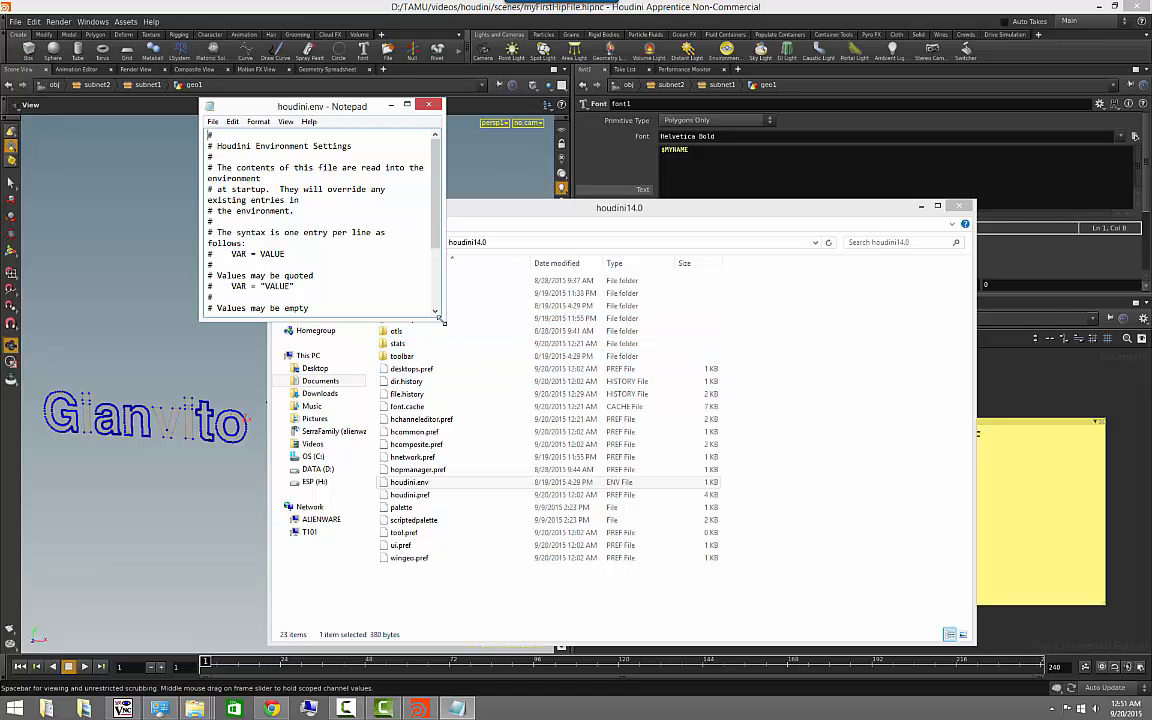
drag(440, 316, 905, 615)
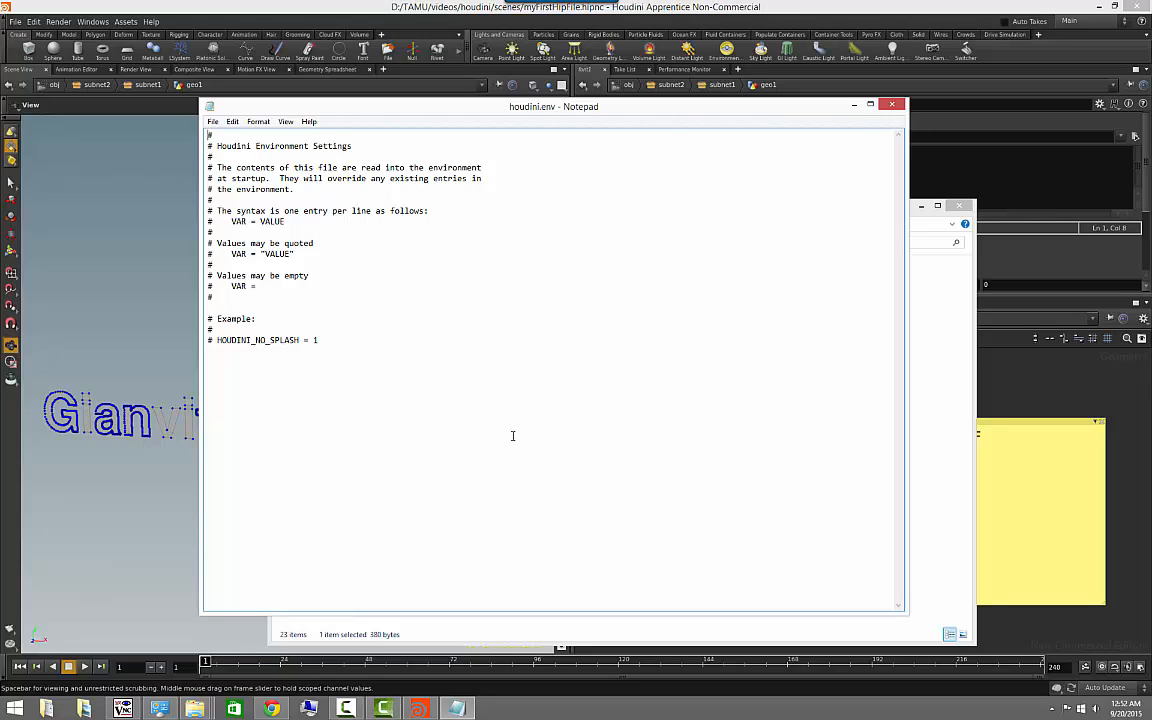
- Close houdini.env and the houdini14.0 folder window, and return to the name text in Houdini's viewport
click(896, 104)
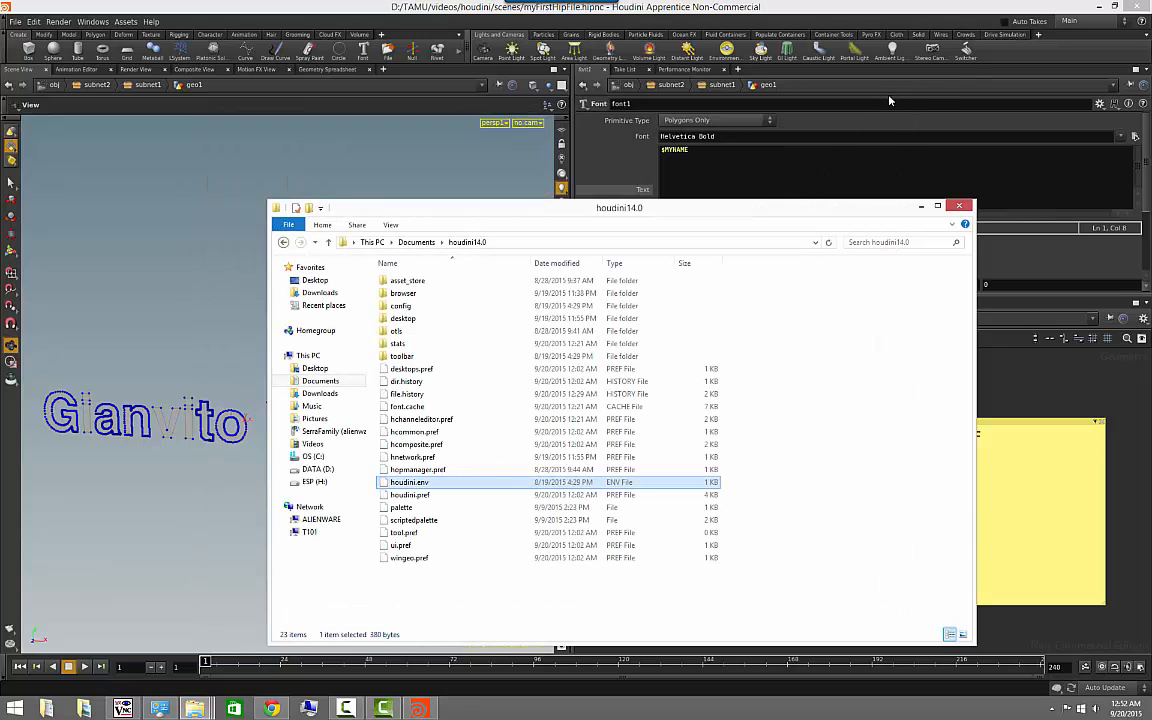
click(958, 206)
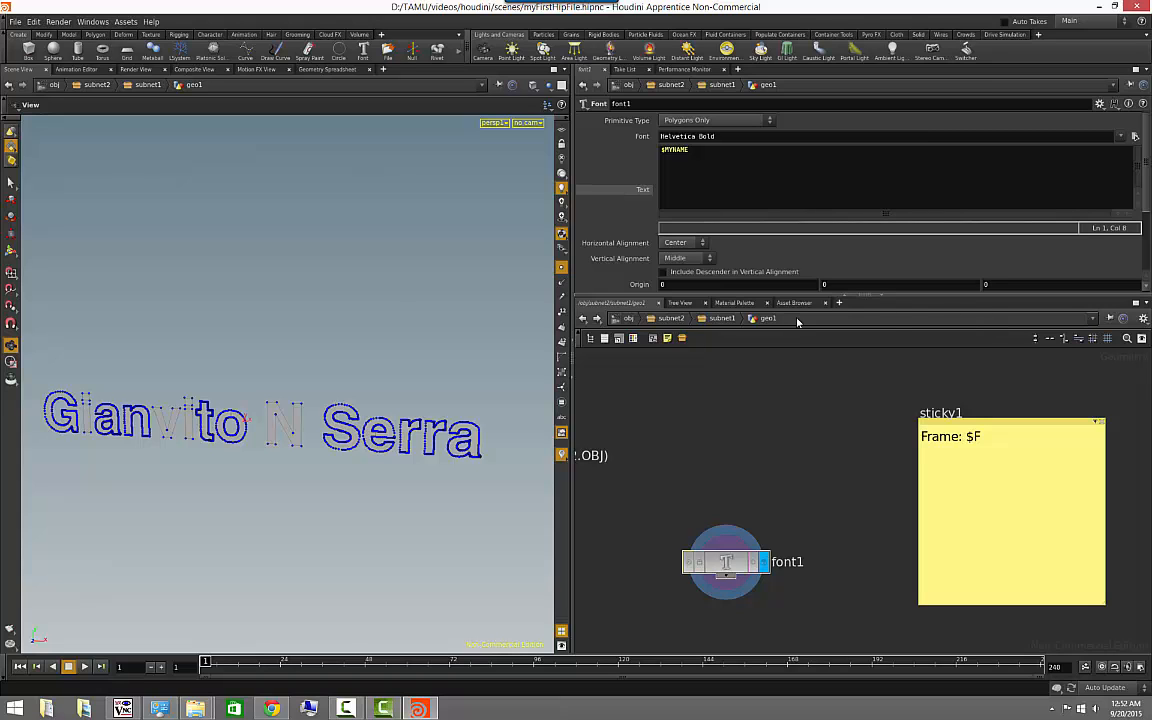
mouse_move(417, 319)
mouse_down()
mouse_move(327, 314)
mouse_move(376, 295)
mouse_move(375, 324)
mouse_move(417, 317)
mouse_up()
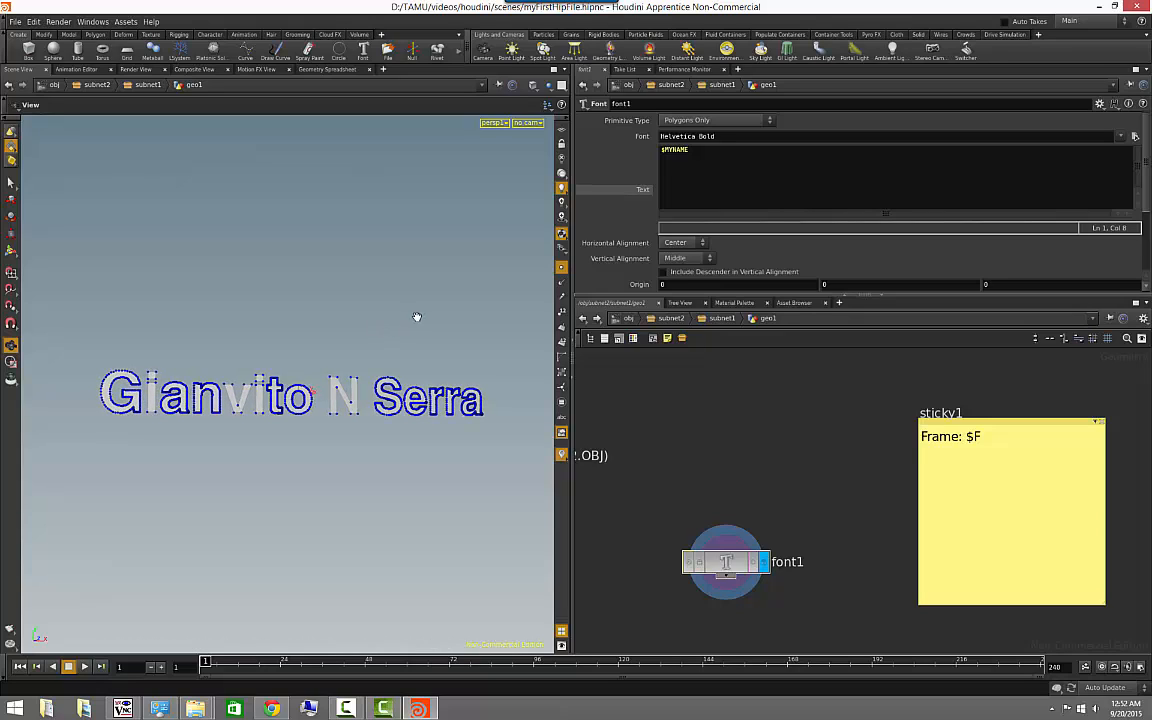